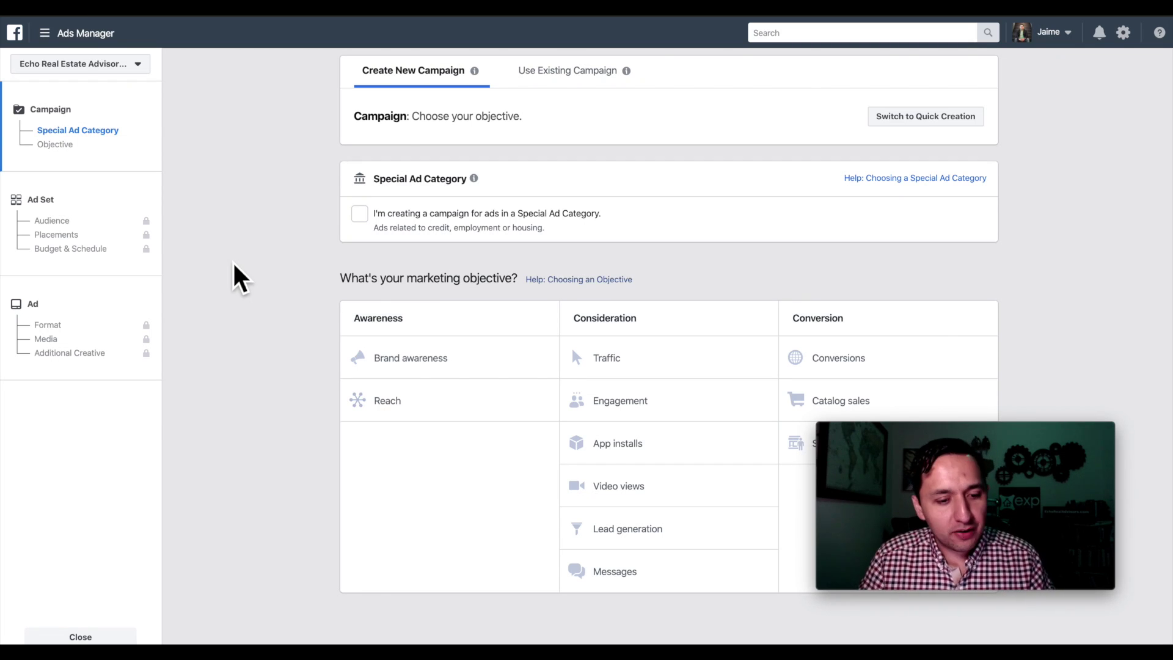
- Flag the campaign as a Housing special ad category with the Lead generation objective
{"action": "left_click", "coordinate": [360, 214]}
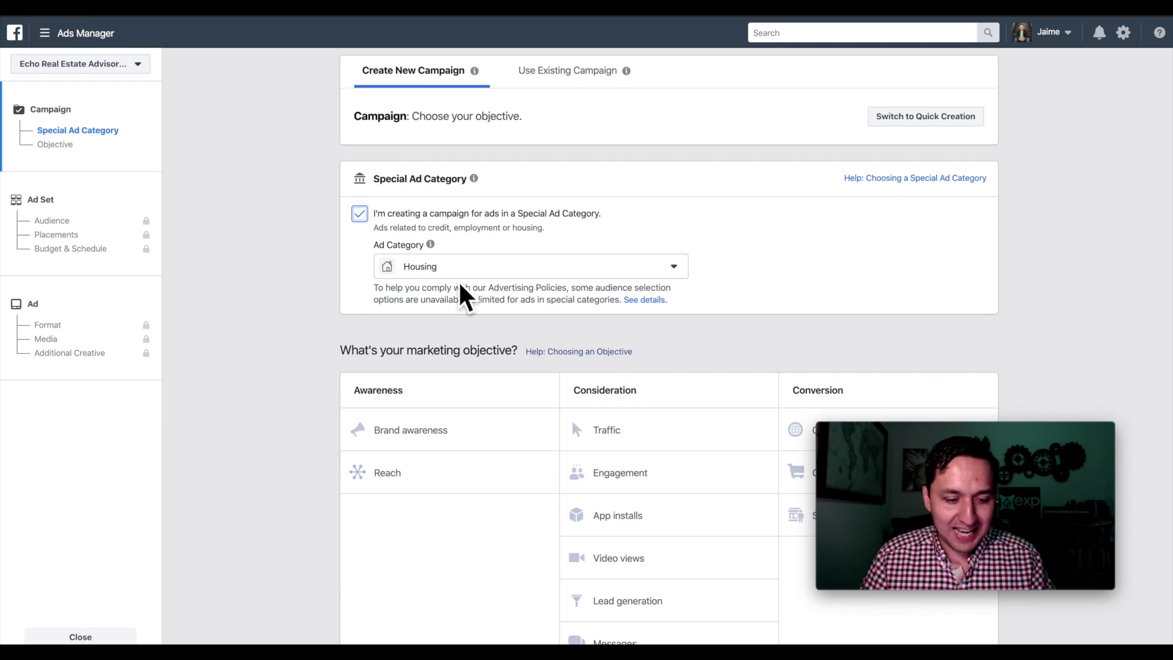
{"action": "scroll", "coordinate": [513, 290], "scroll_direction": "down", "scroll_amount": 1}
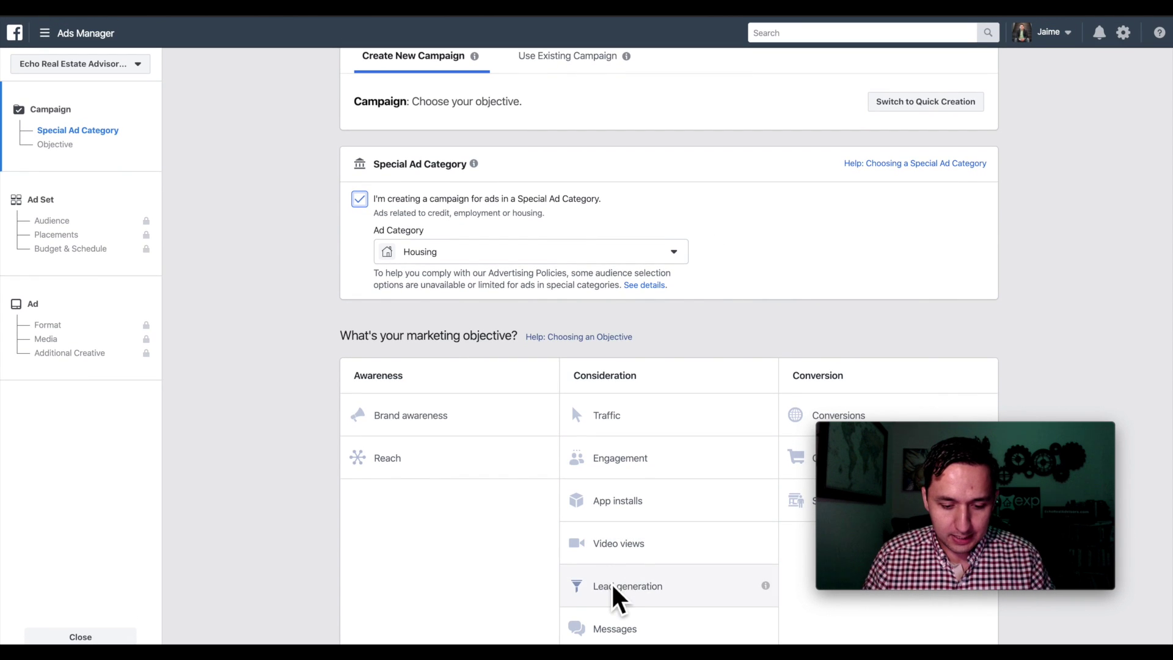
{"action": "left_click", "coordinate": [612, 587]}
- Name the campaign LEAD-Just Listed
{"action": "left_click", "coordinate": [616, 437]}
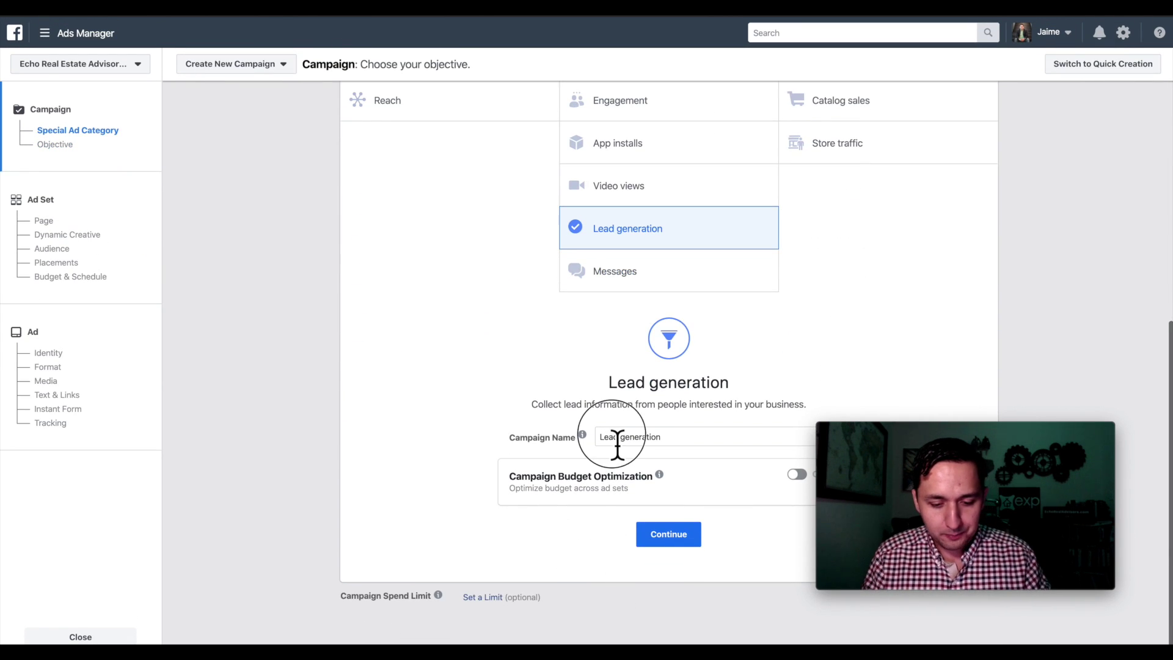
{"action": "key", "text": "ctrl+a"}
{"action": "type", "text": "LEAD"}
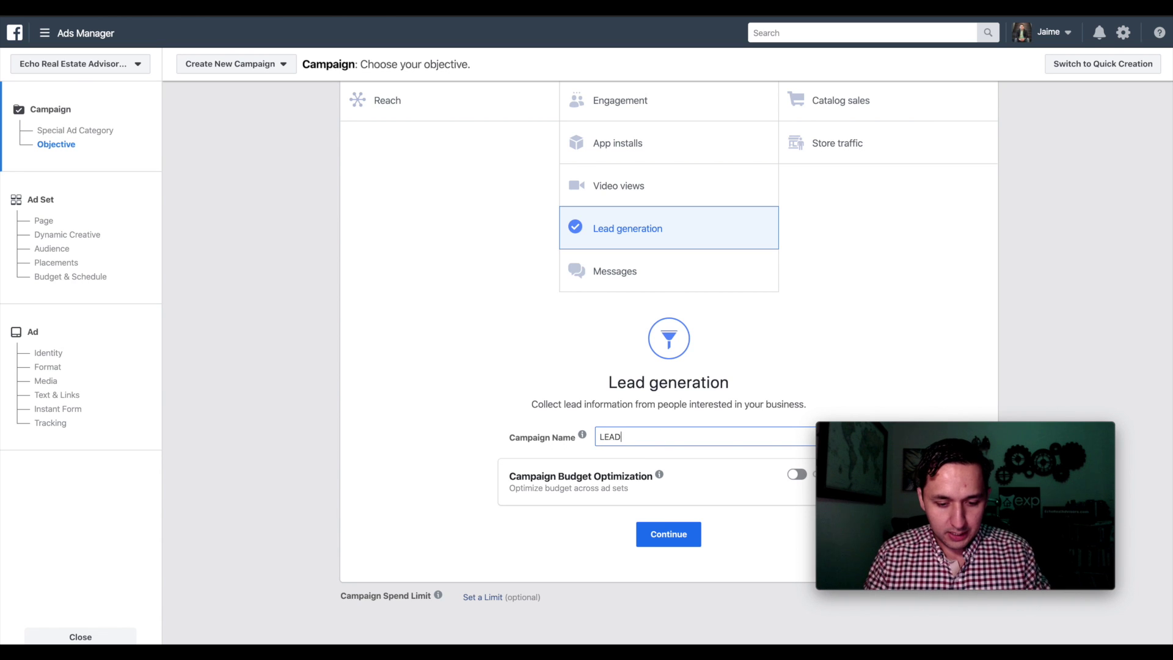
{"action": "type", "text": "-Just Listed"}
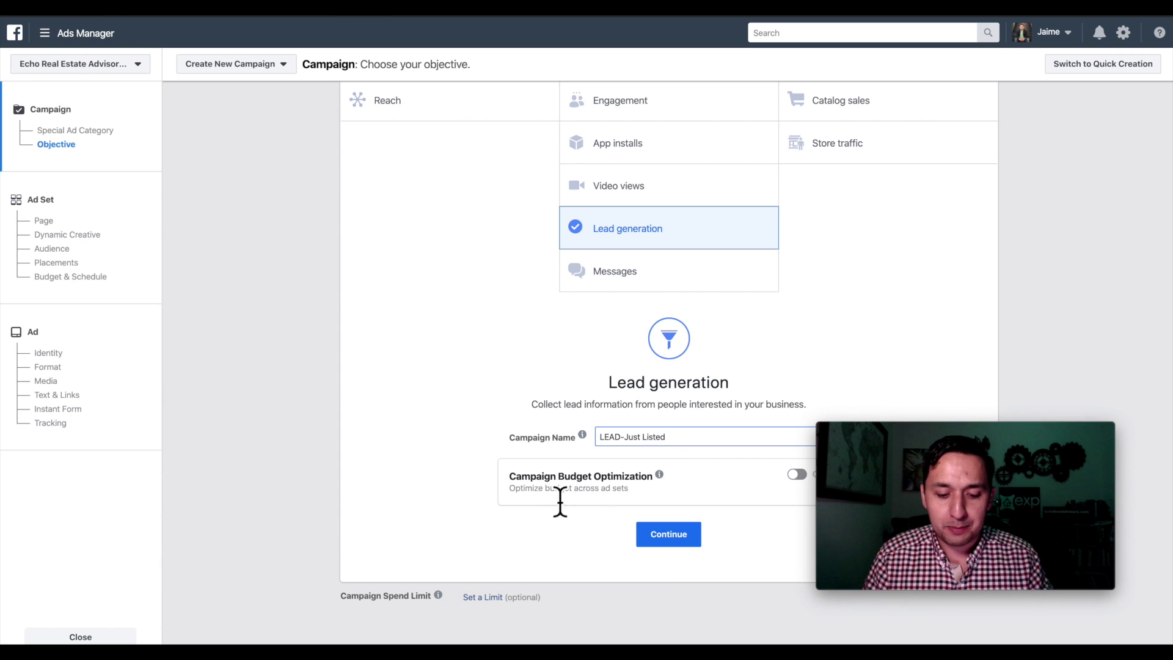
- Continue to the ad set and rename it LEAD-Just Listed
{"action": "left_click", "coordinate": [661, 535]}
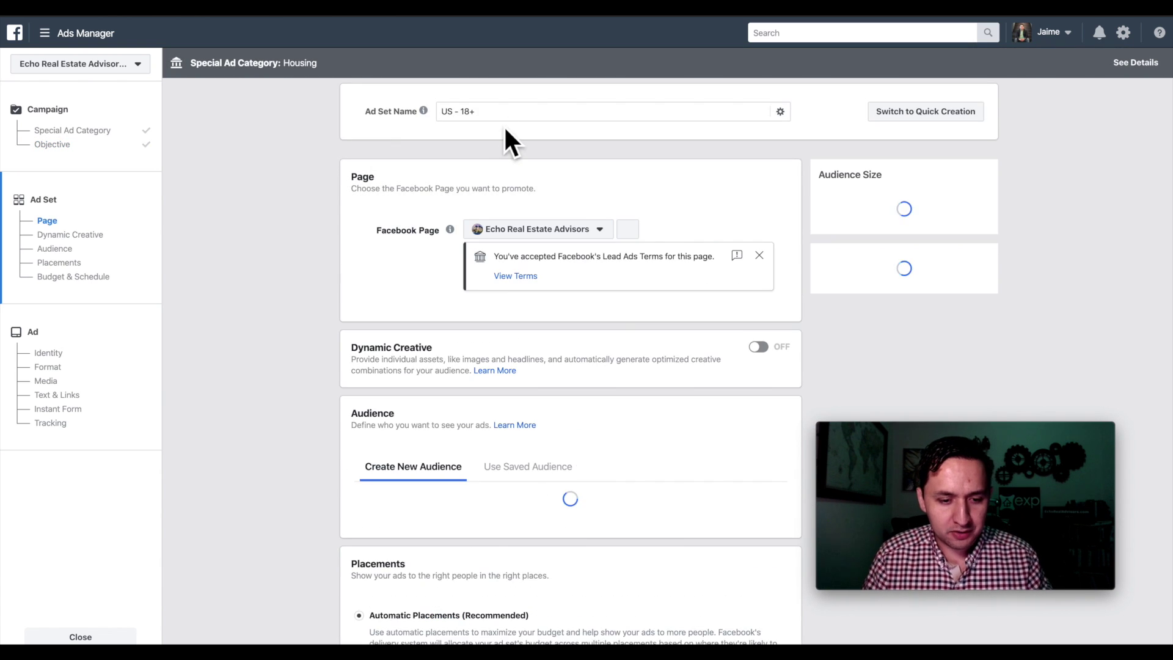
{"action": "triple_click", "coordinate": [506, 115]}
{"action": "type", "text": "LeAD"}
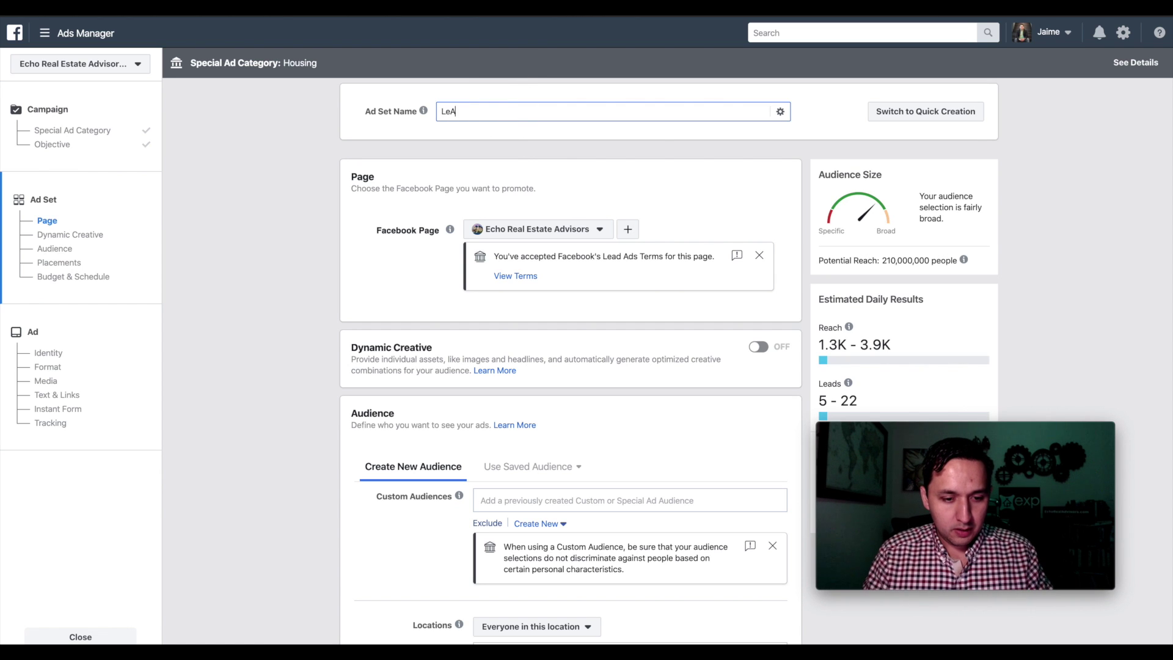
{"action": "key", "text": "BackSpace"}
{"action": "key", "text": "BackSpace"}
{"action": "key", "text": "BackSpace"}
{"action": "key", "text": "BackSpace"}
{"action": "type", "text": "Lea"}
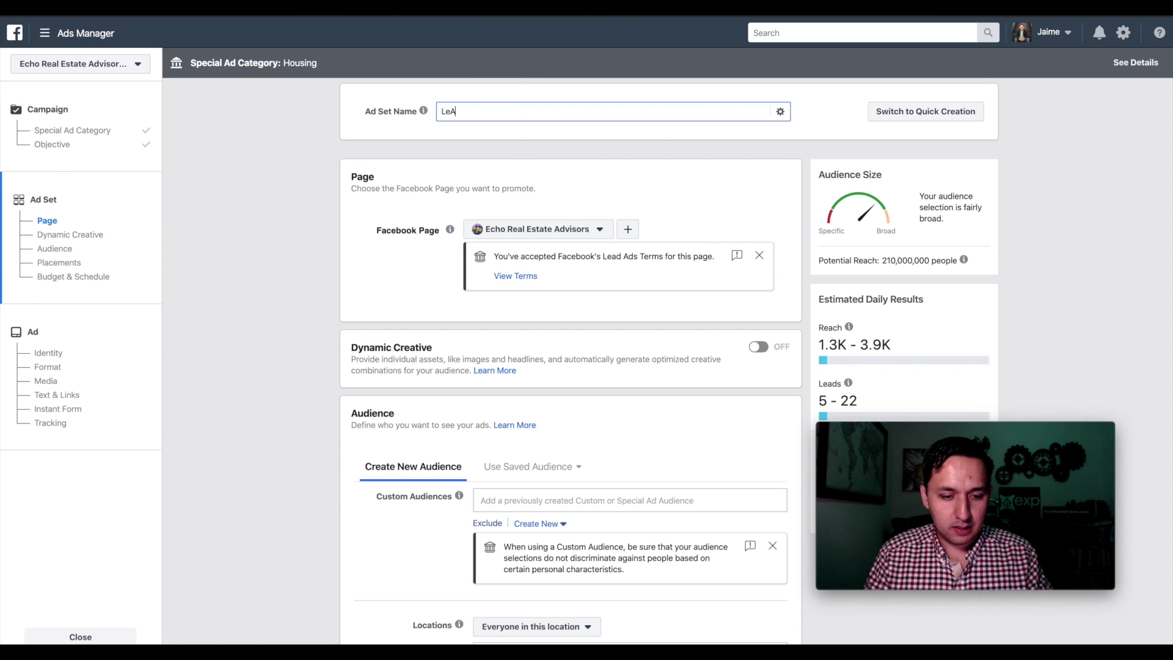
{"action": "key", "text": "BackSpace"}
{"action": "type", "text": "AD-"}
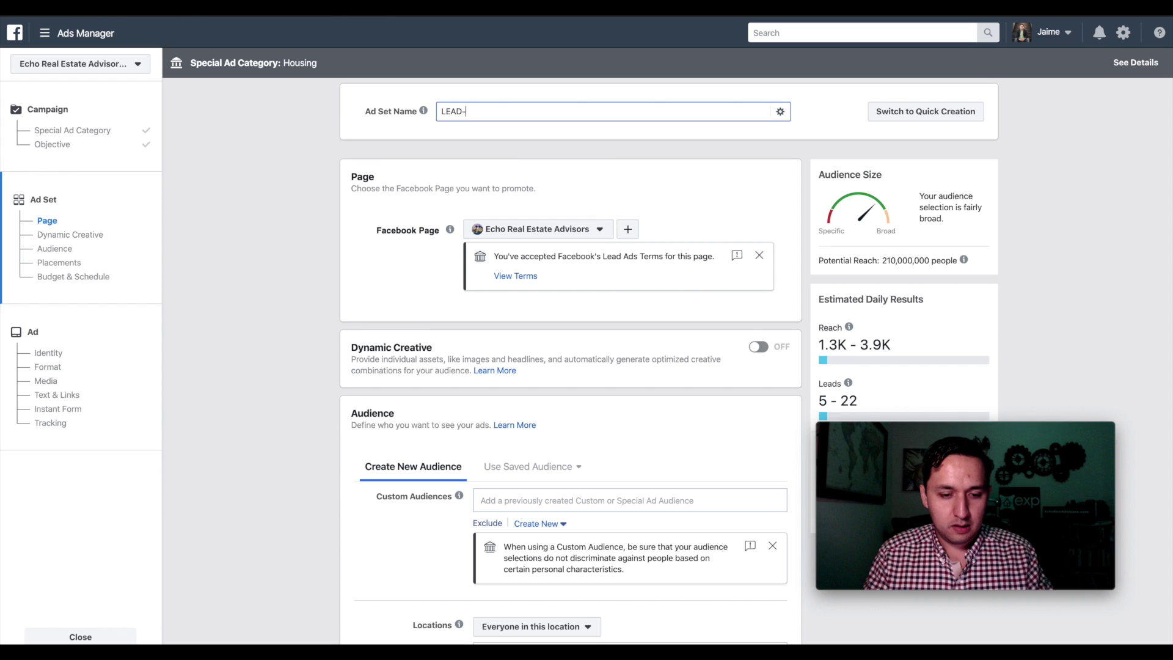
{"action": "type", "text": "Just Listed"}
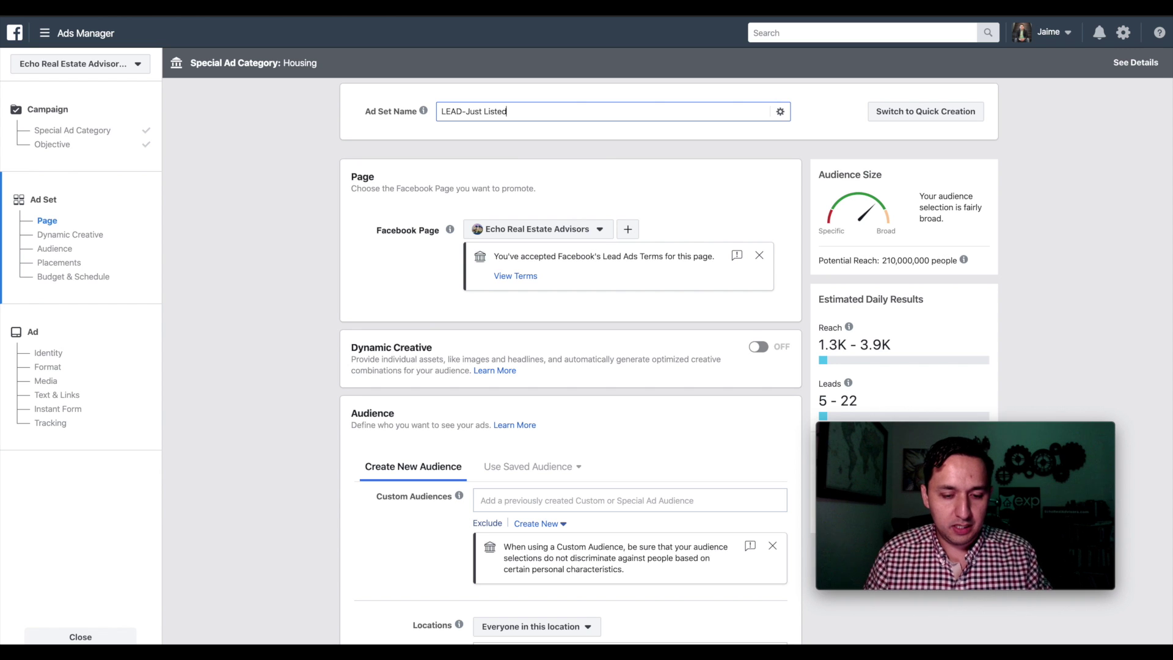
{"action": "left_click", "coordinate": [404, 242]}
- Set the location targeting to people who live in this location
{"action": "scroll", "coordinate": [505, 239], "scroll_direction": "down", "scroll_amount": 1}
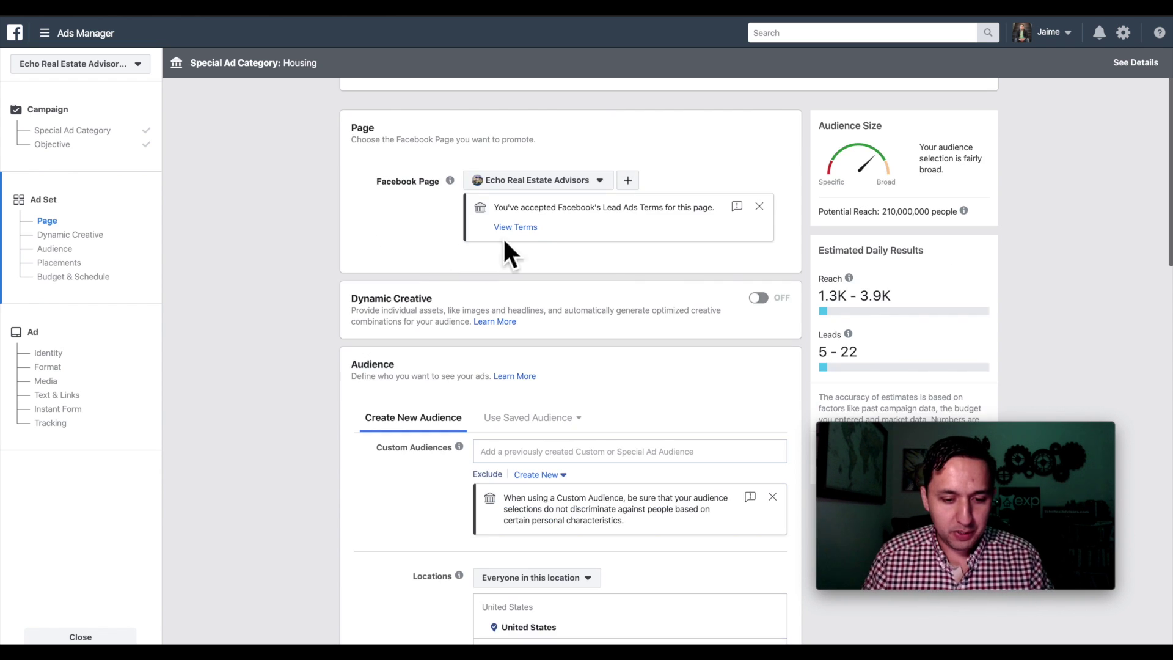
{"action": "scroll", "coordinate": [536, 182], "scroll_direction": "down", "scroll_amount": 3}
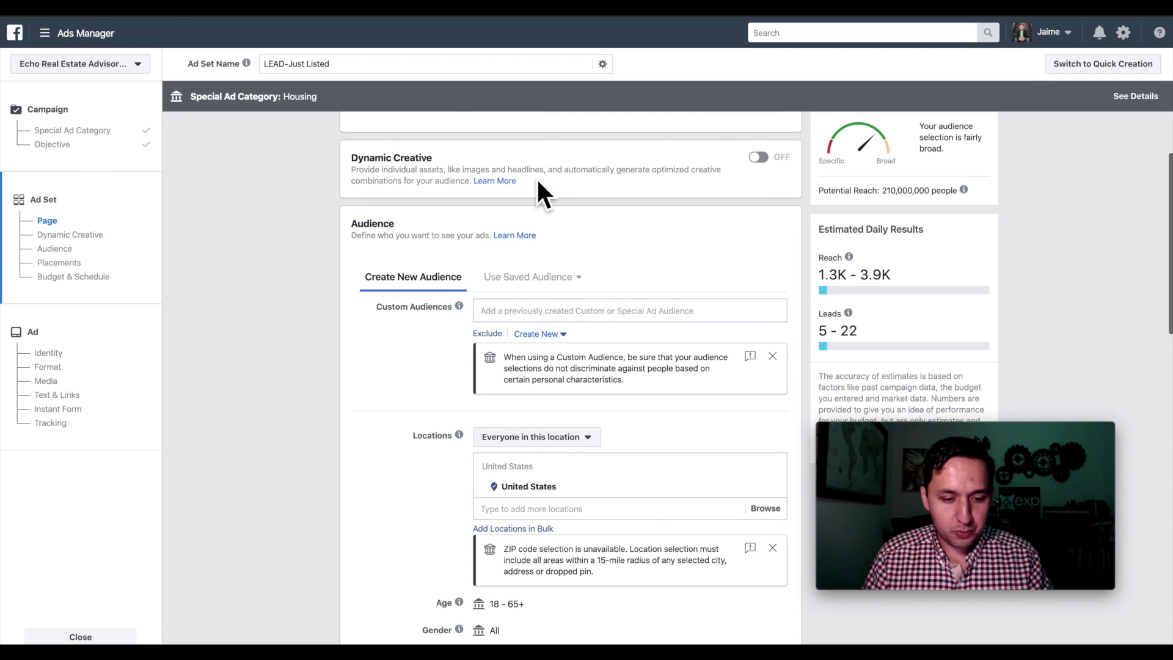
{"action": "scroll", "coordinate": [536, 178], "scroll_direction": "down", "scroll_amount": 1}
{"action": "scroll", "coordinate": [537, 177], "scroll_direction": "down", "scroll_amount": 1}
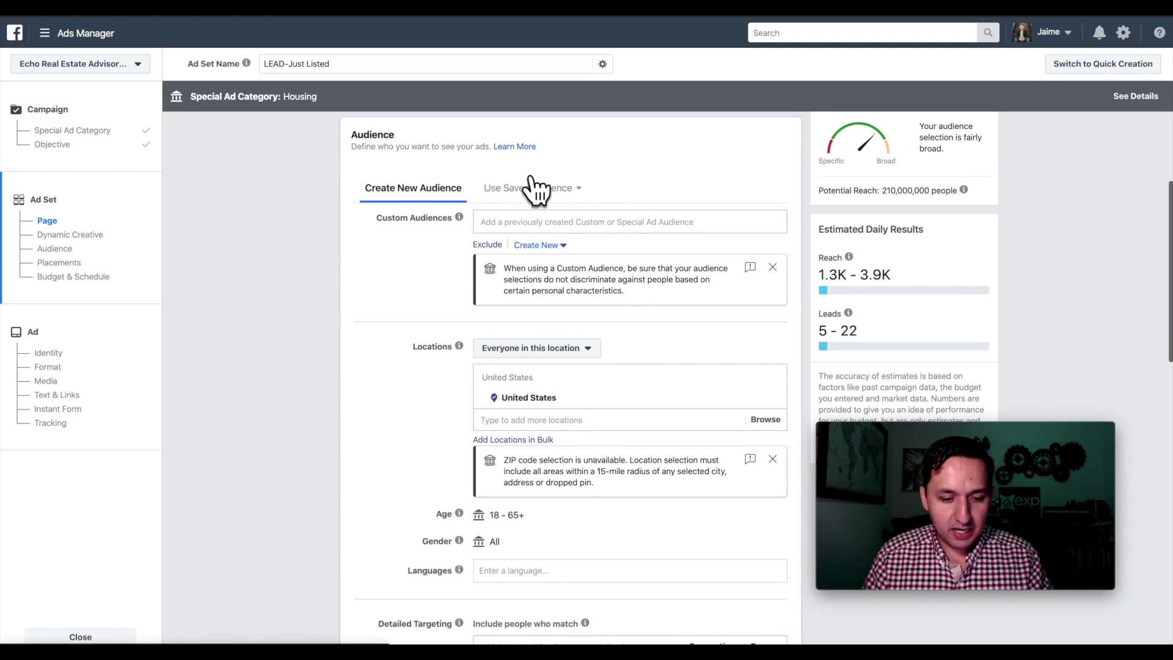
{"action": "scroll", "coordinate": [535, 189], "scroll_direction": "down", "scroll_amount": 1}
{"action": "scroll", "coordinate": [457, 306], "scroll_direction": "down", "scroll_amount": 2}
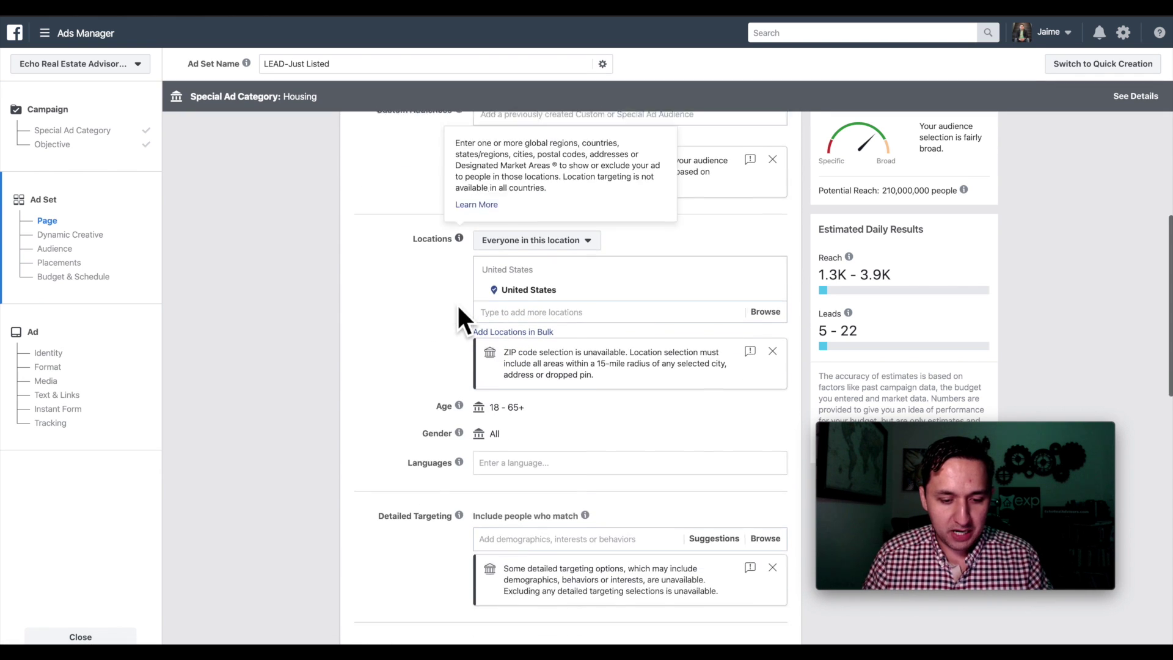
{"action": "scroll", "coordinate": [458, 308], "scroll_direction": "down", "scroll_amount": 2}
{"action": "left_click", "coordinate": [524, 189]}
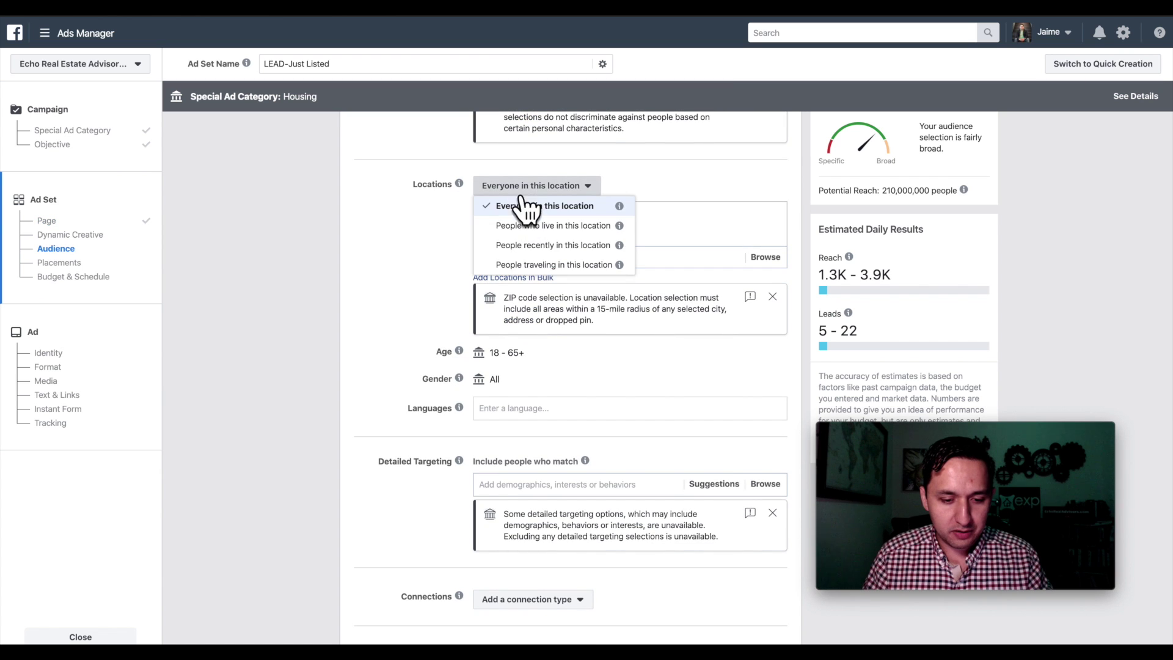
{"action": "left_click", "coordinate": [519, 227]}
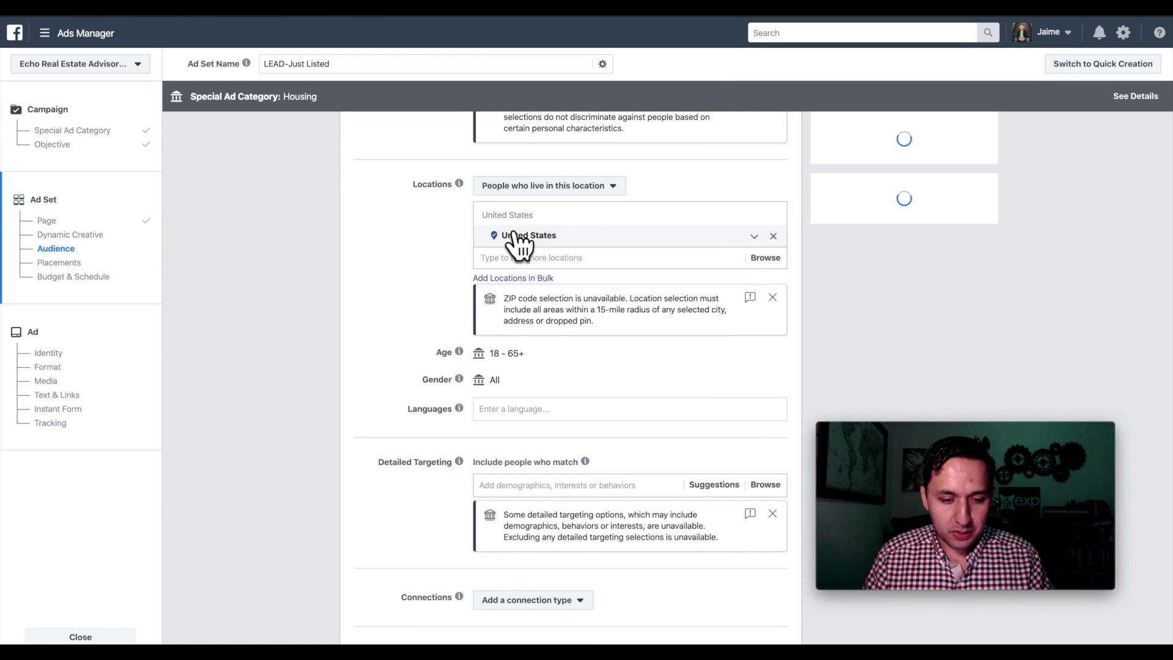
- Add Providence Village, Texas as the target location with a 15-mile radius
{"action": "left_click", "coordinate": [565, 264]}
{"action": "type", "text": "providence"}
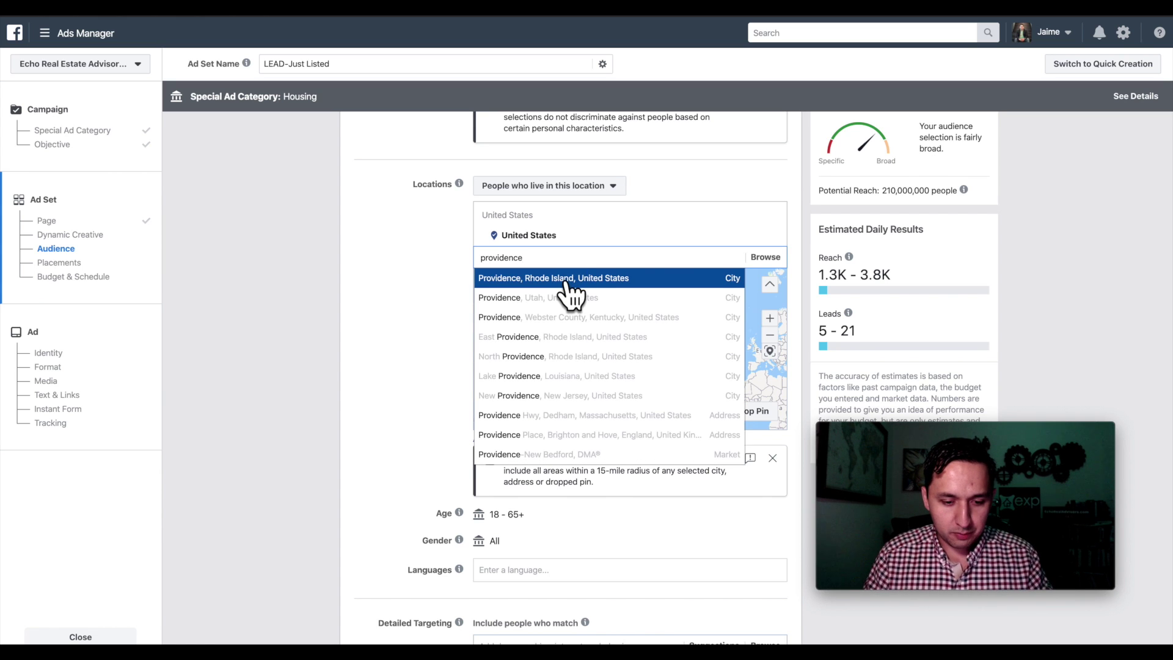
{"action": "type", "text": " vilalge"}
{"action": "key", "text": "BackSpace"}
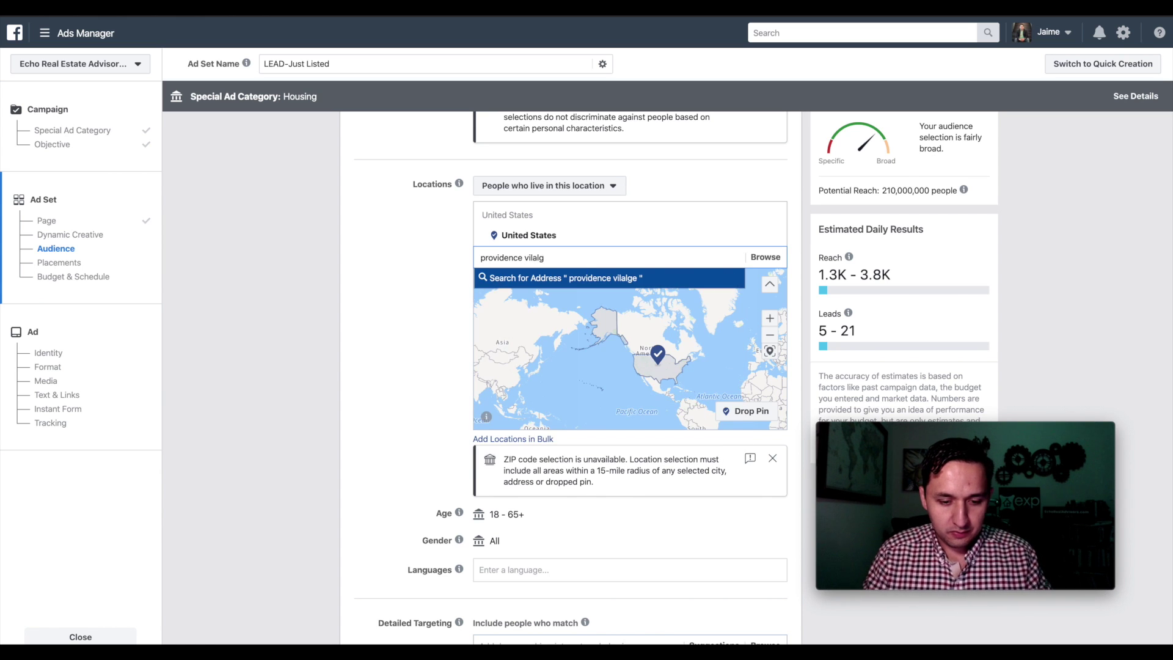
{"action": "type", "text": "ge"}
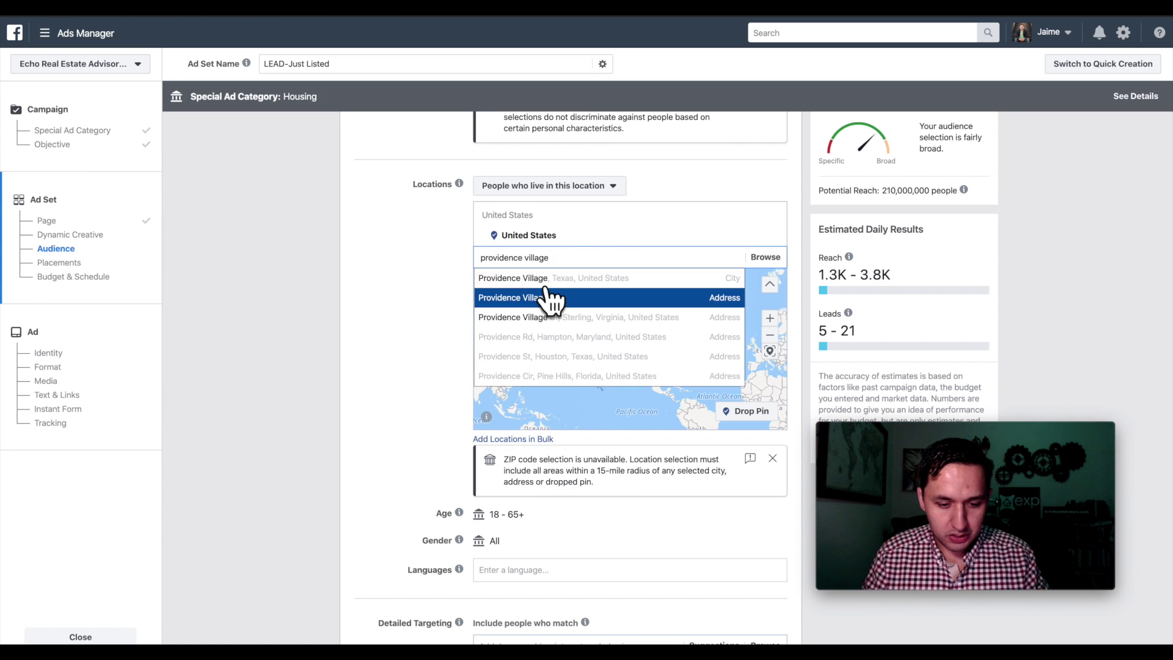
{"action": "left_click", "coordinate": [544, 294]}
{"action": "double_click", "coordinate": [404, 310]}
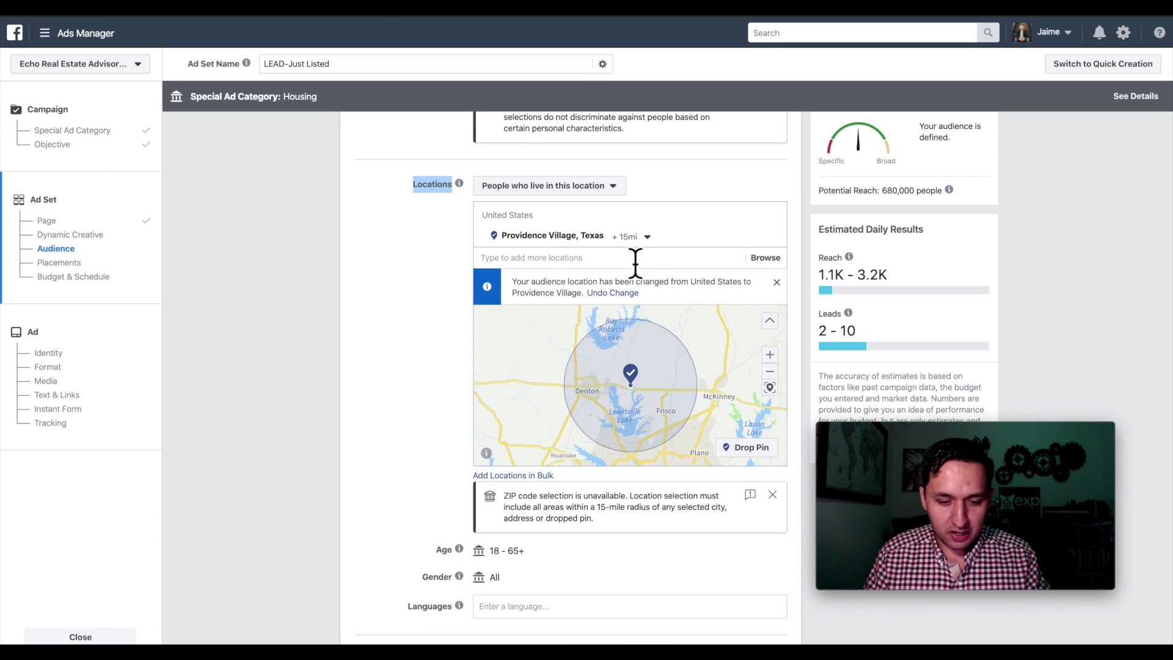
{"action": "left_click", "coordinate": [645, 236]}
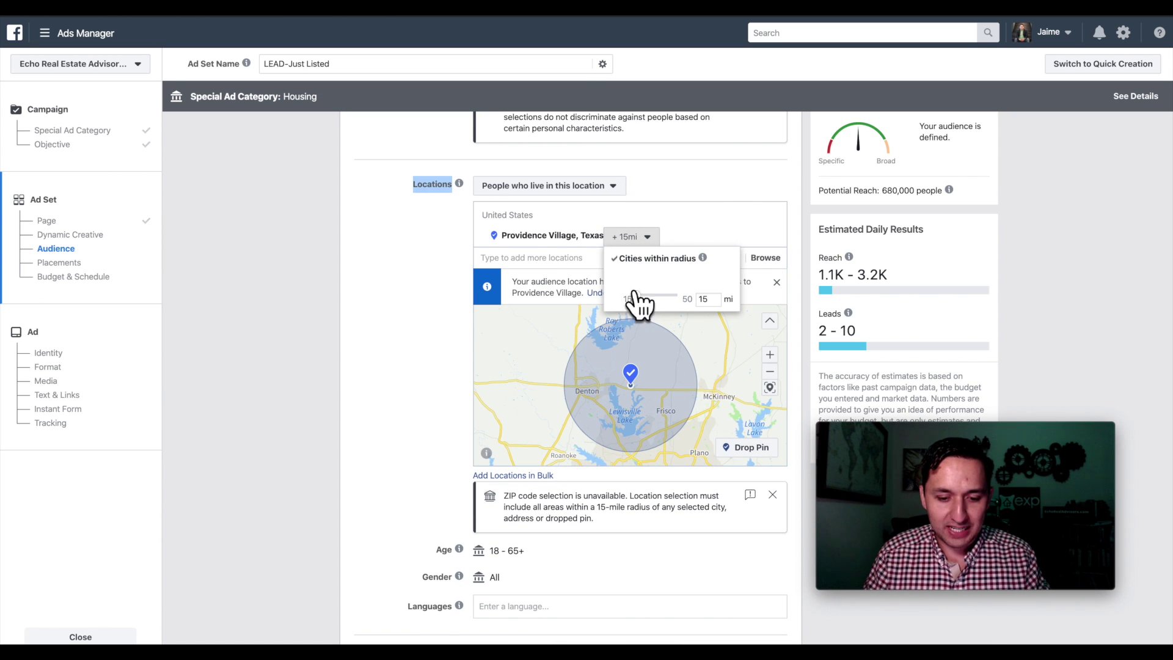
{"action": "left_click", "coordinate": [414, 315]}
- Dismiss the detailed targeting help tip
{"action": "scroll", "coordinate": [414, 315], "scroll_direction": "down", "scroll_amount": 3}
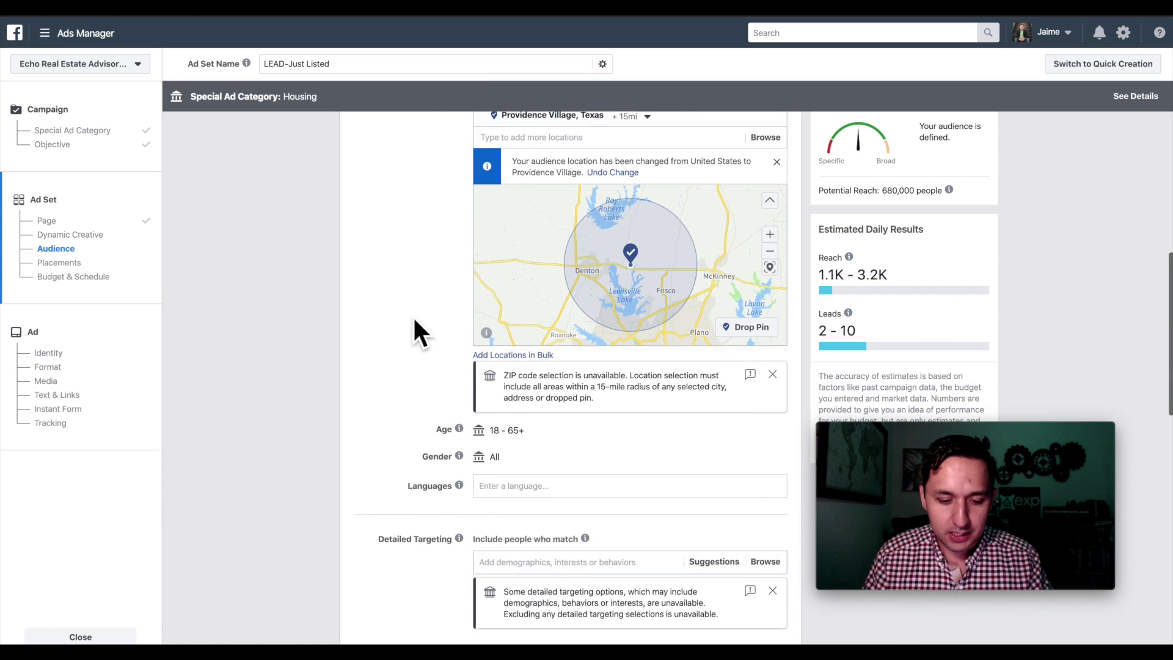
{"action": "scroll", "coordinate": [412, 315], "scroll_direction": "down", "scroll_amount": 4}
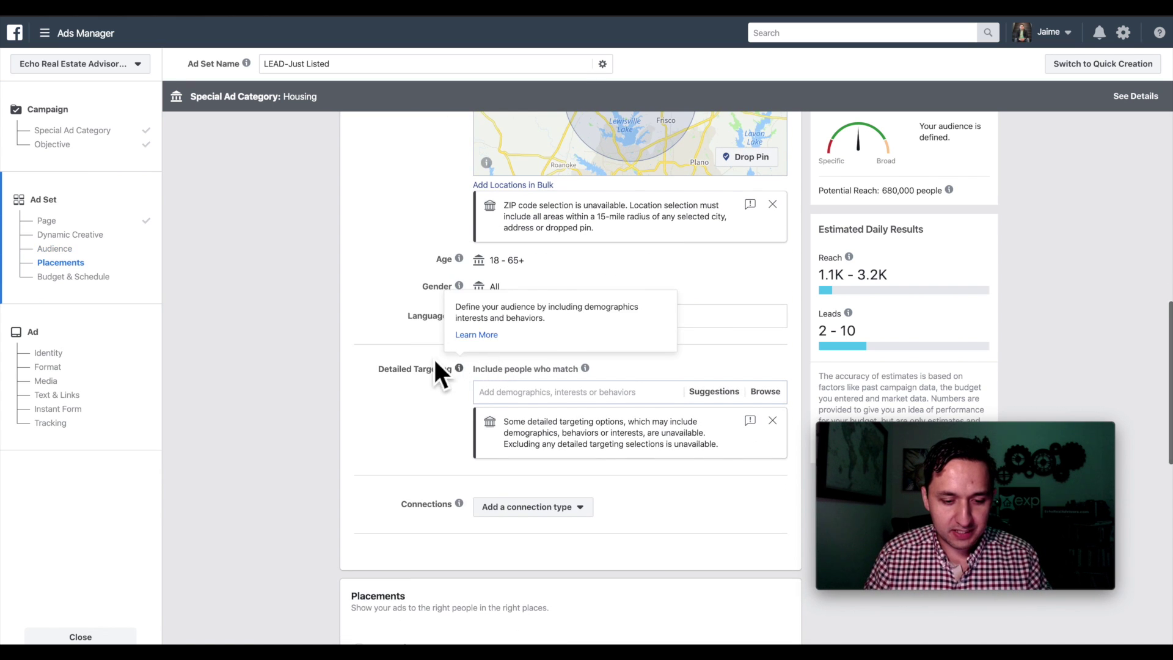
{"action": "left_click", "coordinate": [380, 269]}
{"action": "scroll", "coordinate": [384, 301], "scroll_direction": "down", "scroll_amount": 2}
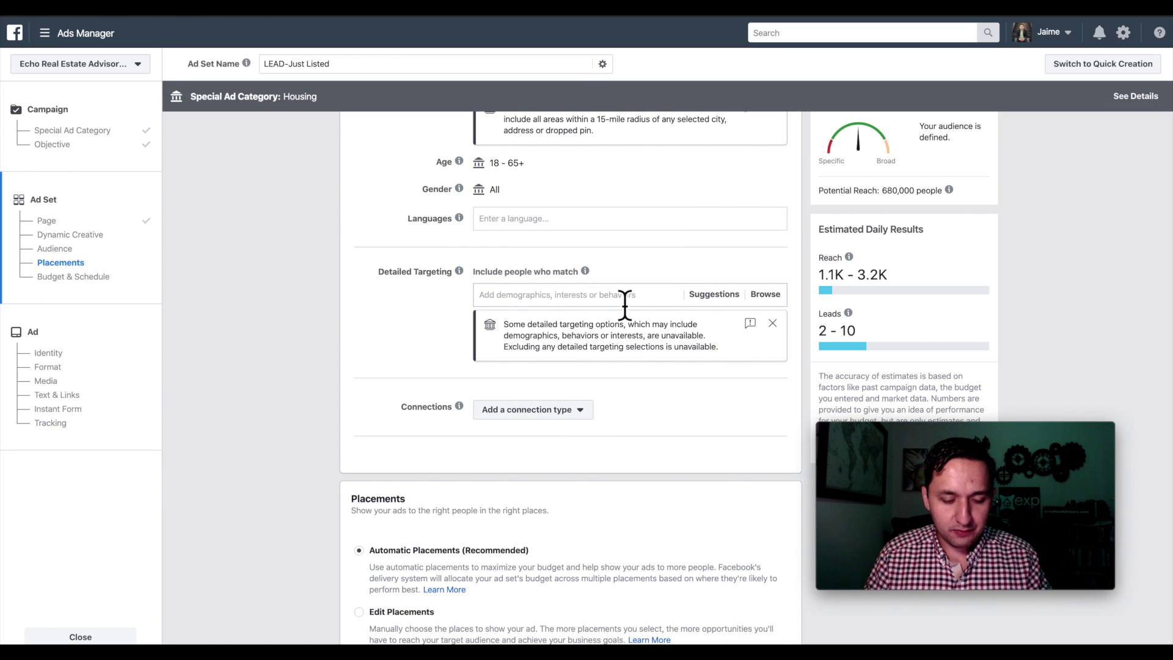
{"action": "scroll", "coordinate": [624, 304], "scroll_direction": "up", "scroll_amount": 15}
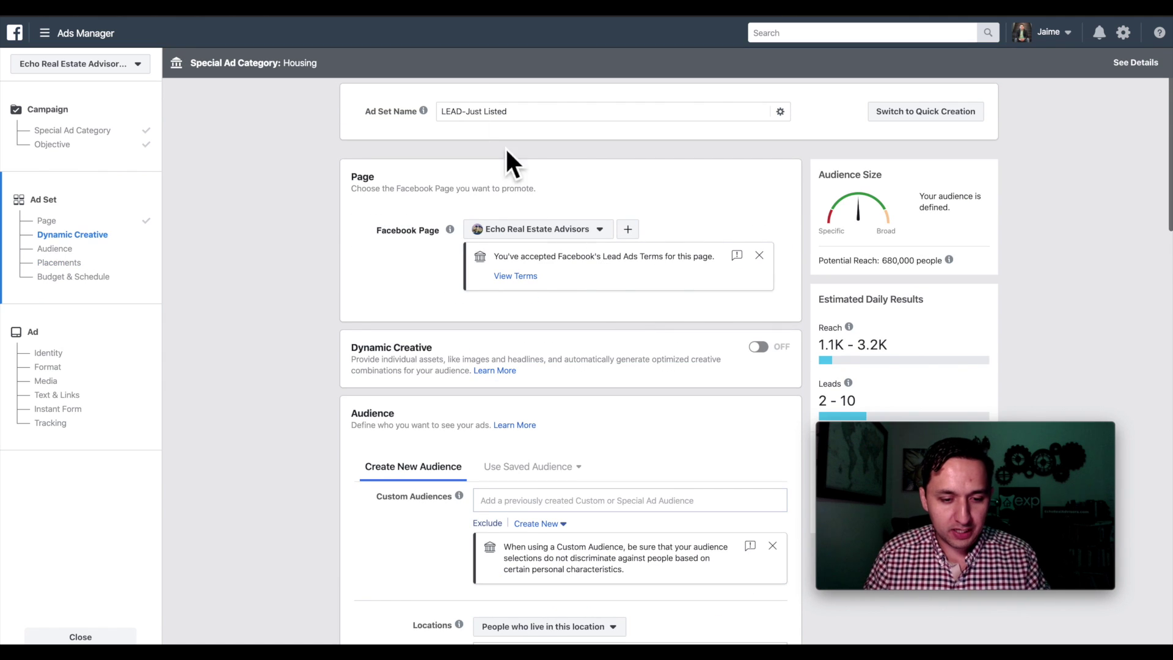
- Rename the ad set to LEAD-No Interest-Just Listed
{"action": "left_click", "coordinate": [463, 112]}
{"action": "type", "text": "-No Interest"}
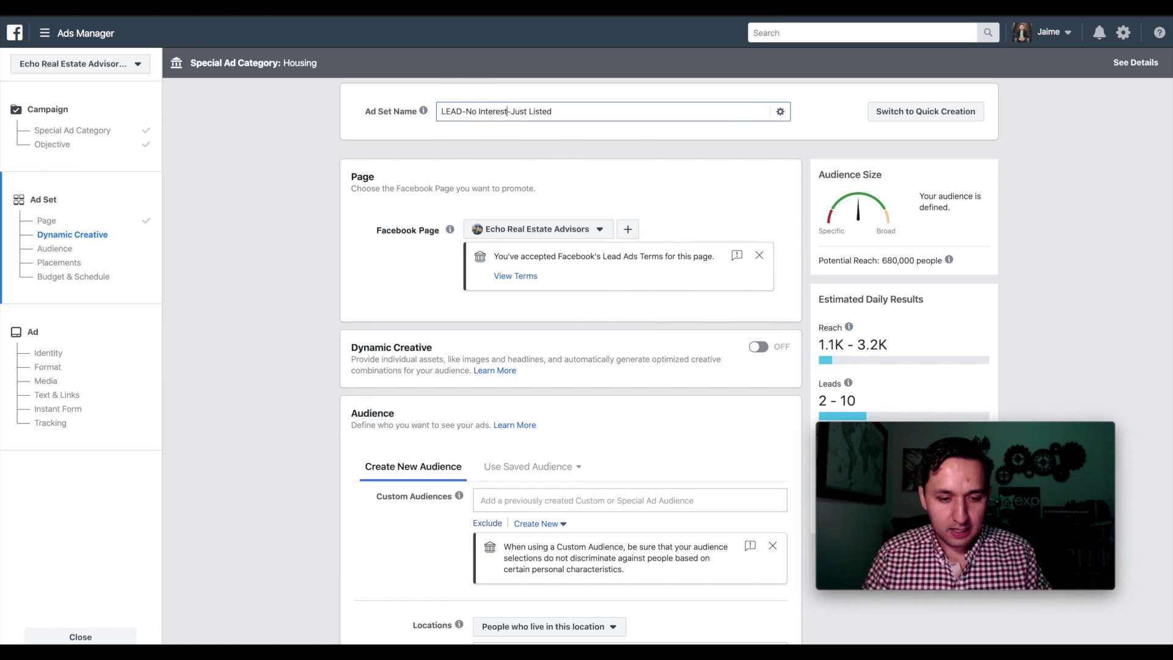
{"action": "triple_click", "coordinate": [483, 122]}
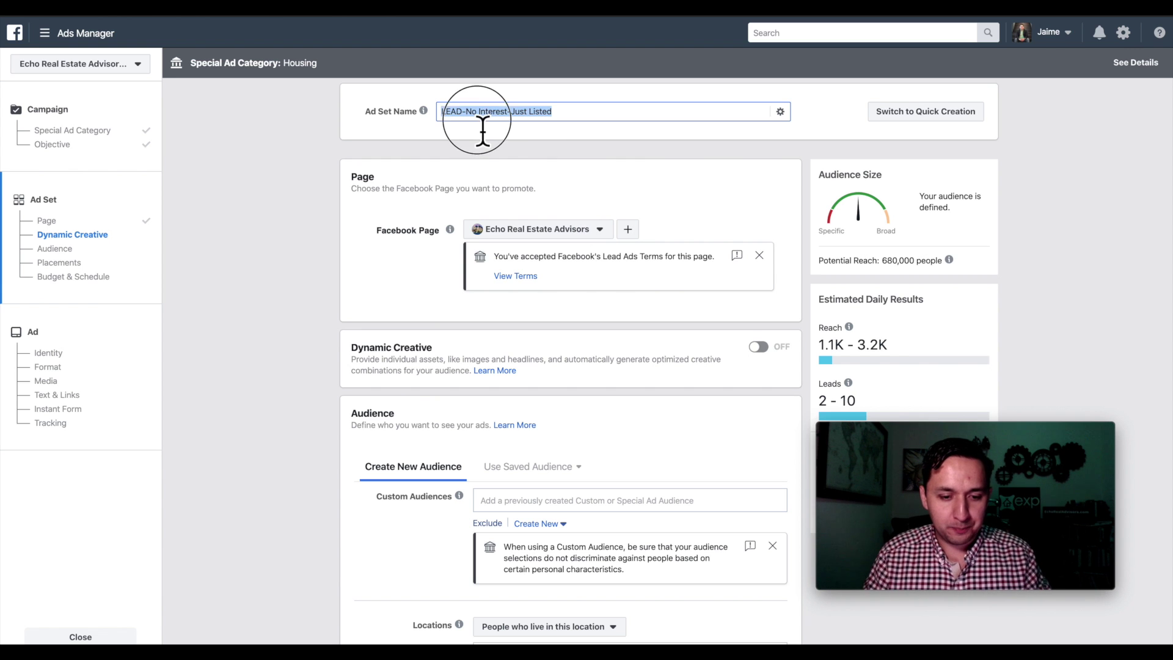
{"action": "left_click", "coordinate": [606, 152]}
{"action": "scroll", "coordinate": [602, 159], "scroll_direction": "down", "scroll_amount": 15}
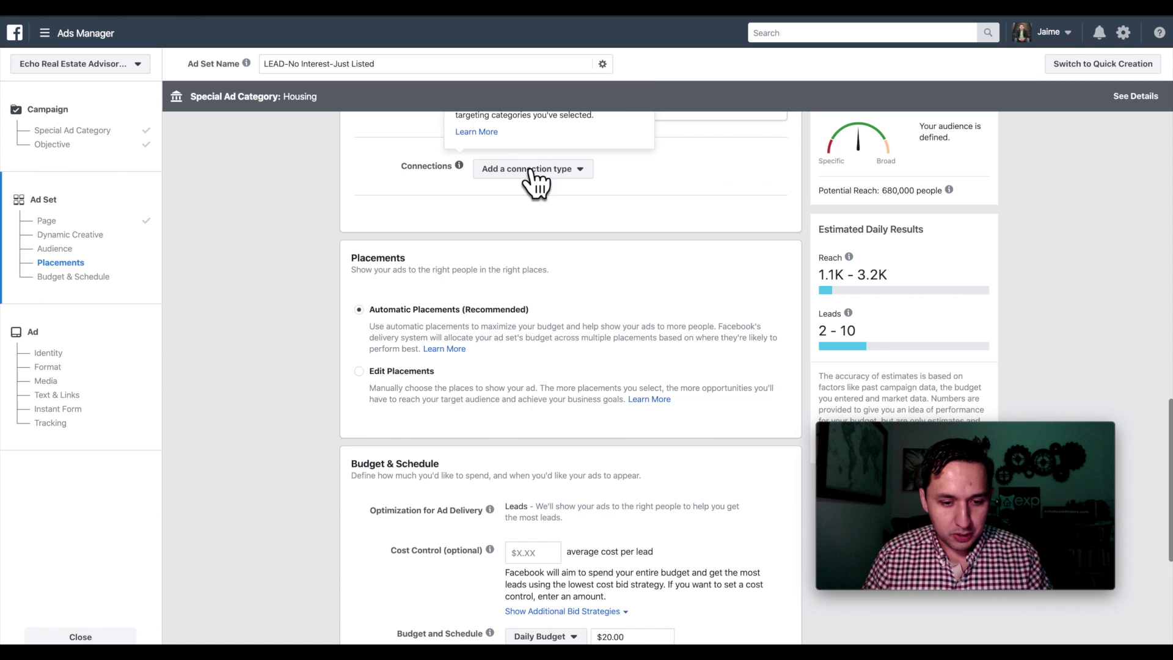
{"action": "scroll", "coordinate": [530, 172], "scroll_direction": "up", "scroll_amount": 4}
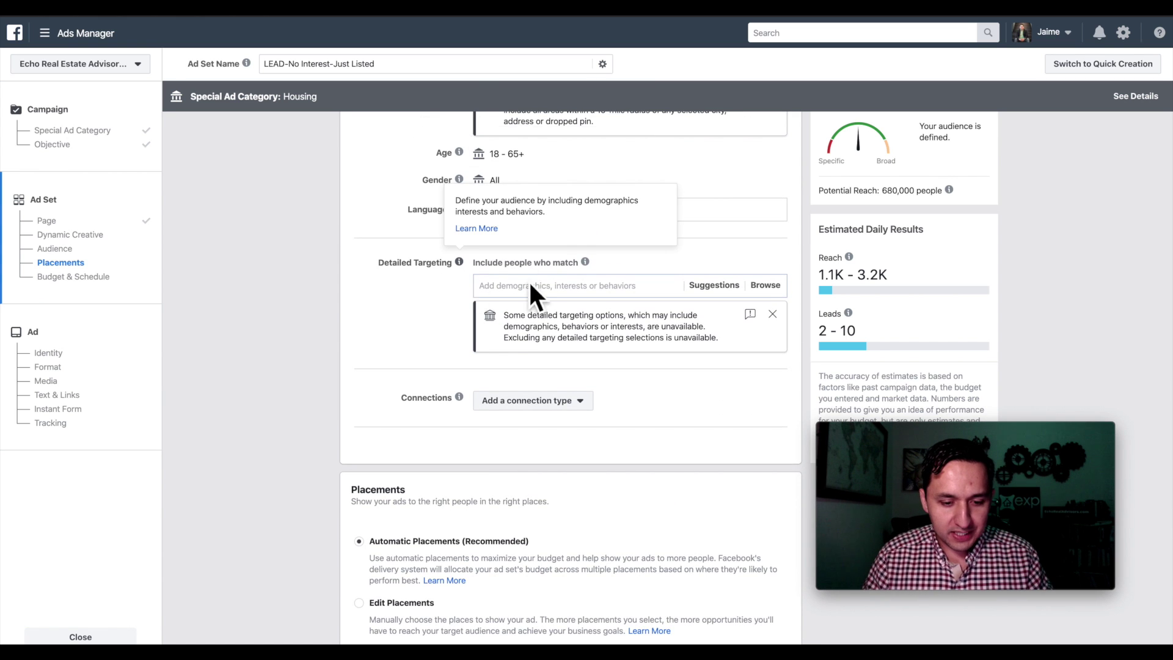
{"action": "scroll", "coordinate": [563, 309], "scroll_direction": "down", "scroll_amount": 2}
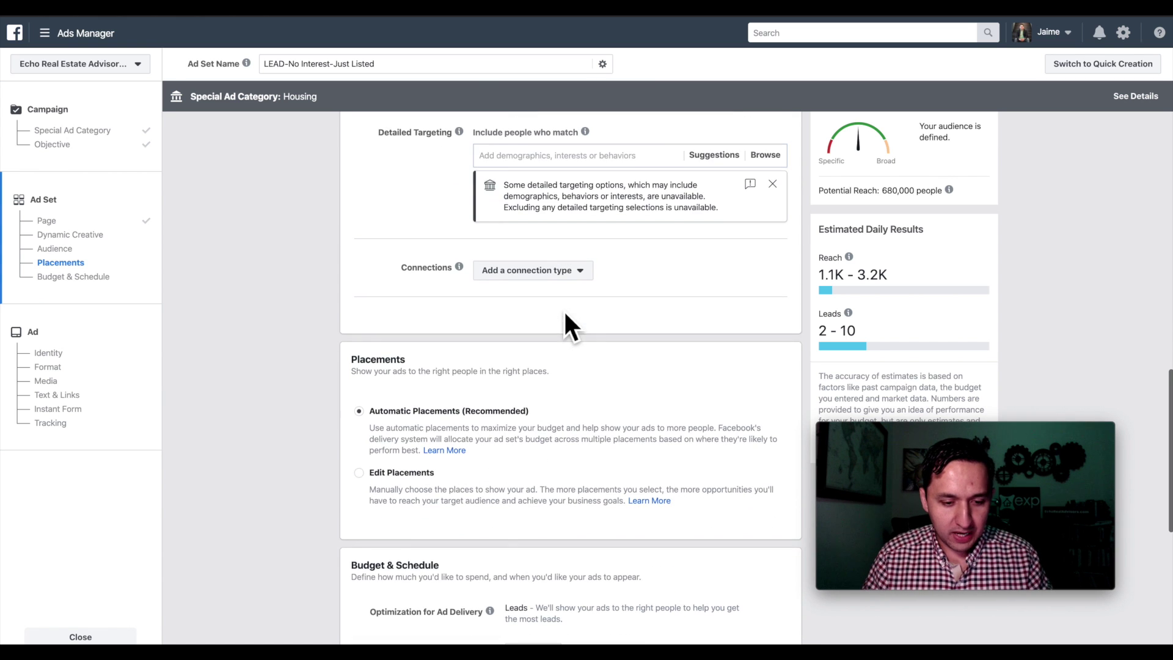
- Switch to manual placements, removing Instagram, Marketplace, Stories, In-Stream and Instant Articles
{"action": "left_click", "coordinate": [368, 473]}
{"action": "scroll", "coordinate": [367, 478], "scroll_direction": "down", "scroll_amount": 4}
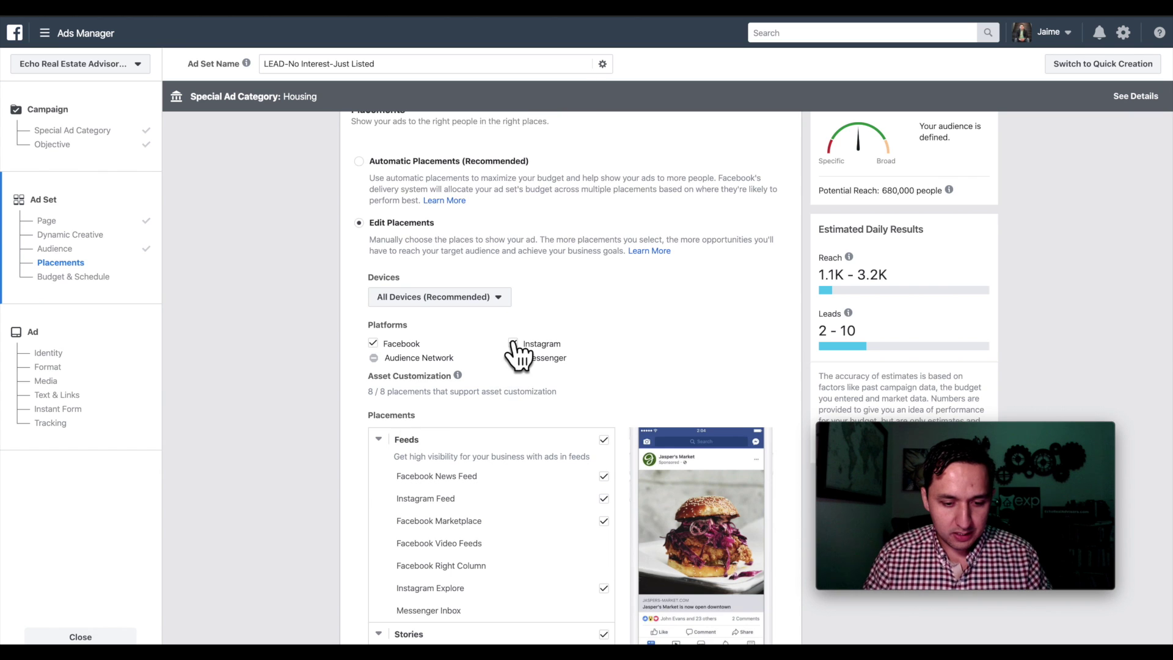
{"action": "left_click", "coordinate": [513, 344]}
{"action": "scroll", "coordinate": [545, 410], "scroll_direction": "down", "scroll_amount": 2}
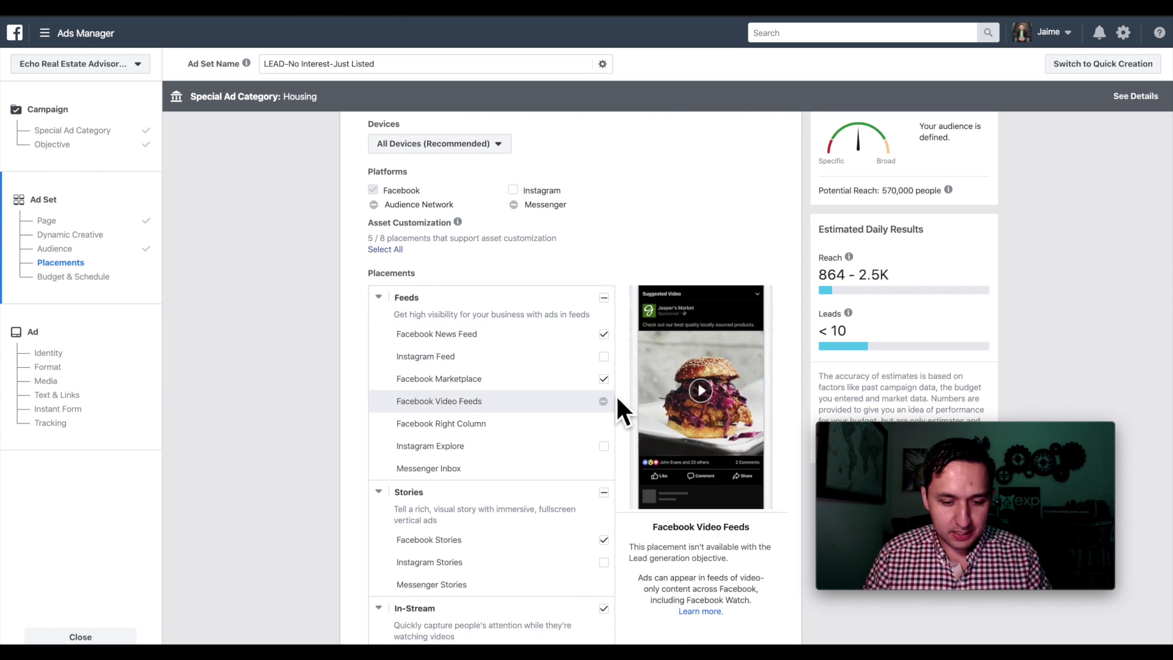
{"action": "left_click", "coordinate": [603, 379]}
{"action": "scroll", "coordinate": [605, 391], "scroll_direction": "down", "scroll_amount": 1}
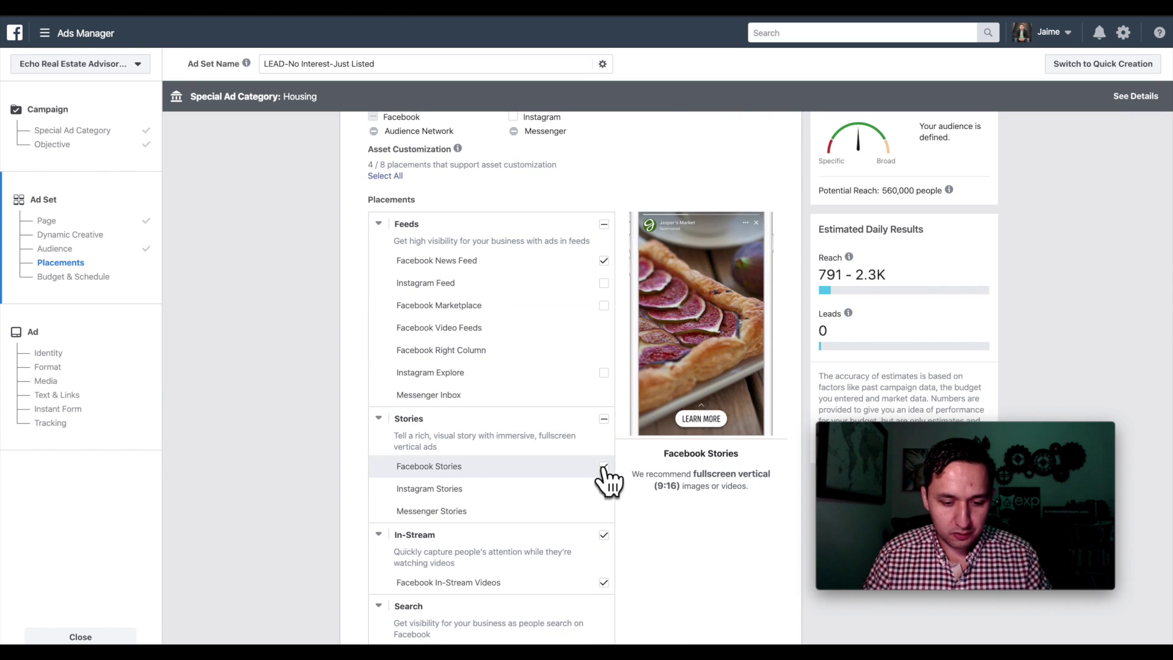
{"action": "left_click", "coordinate": [604, 467]}
{"action": "scroll", "coordinate": [611, 477], "scroll_direction": "down", "scroll_amount": 2}
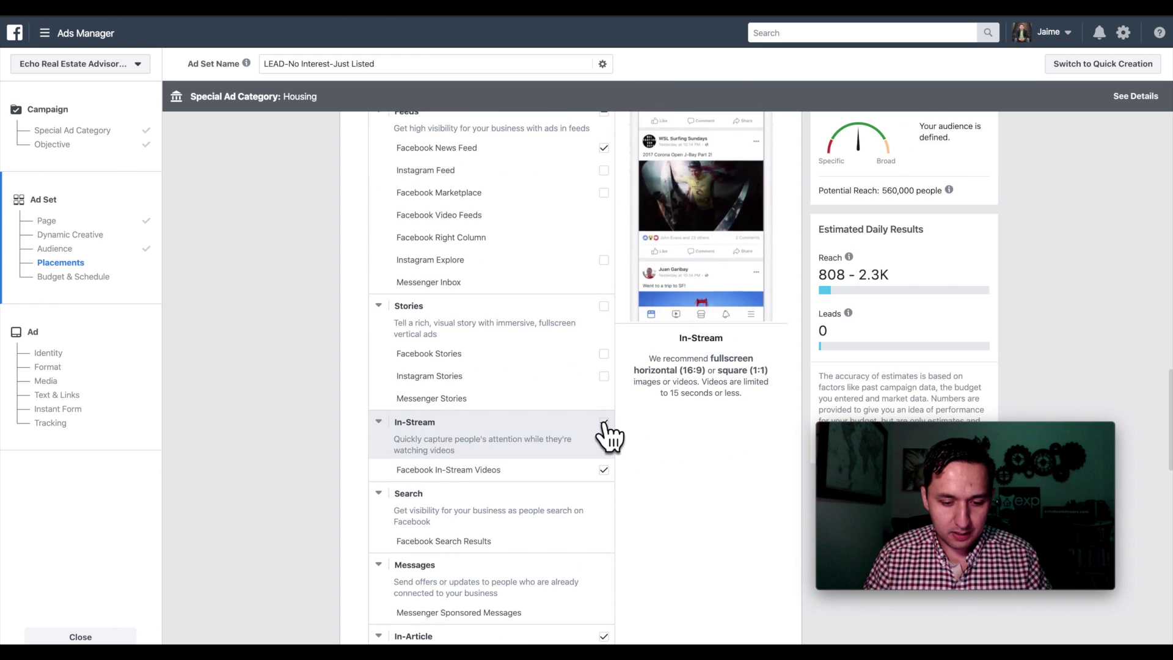
{"action": "left_click", "coordinate": [604, 422]}
{"action": "scroll", "coordinate": [610, 424], "scroll_direction": "down", "scroll_amount": 5}
{"action": "left_click", "coordinate": [604, 299]}
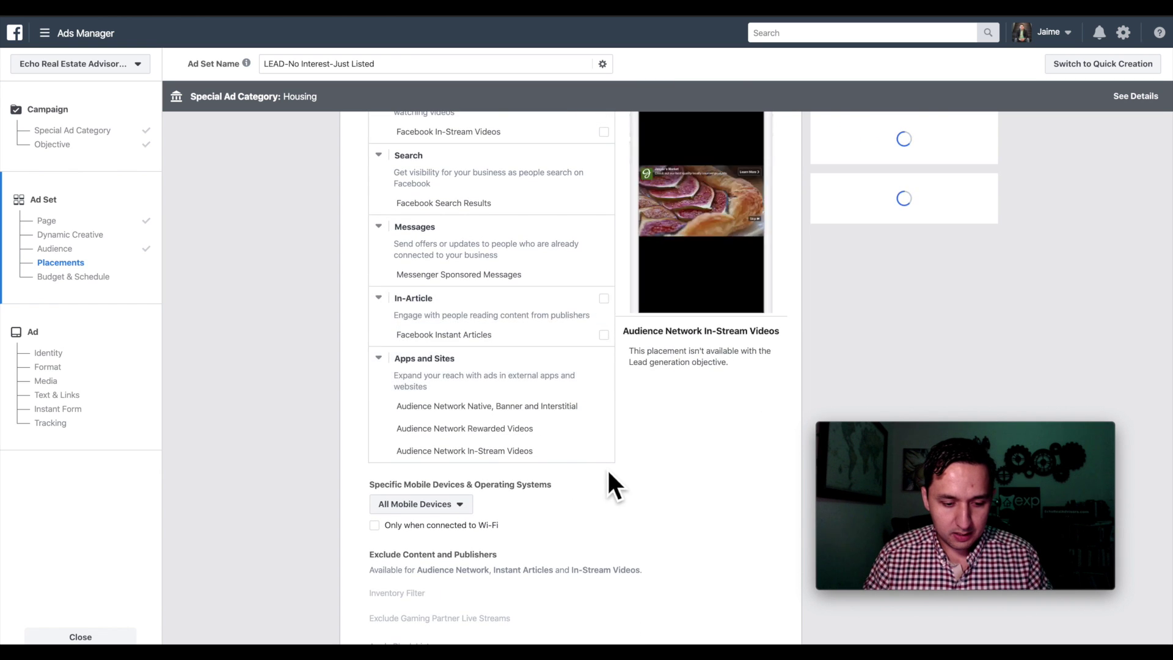
- Set the ad set's daily budget to $5.00
{"action": "scroll", "coordinate": [606, 468], "scroll_direction": "down", "scroll_amount": 3}
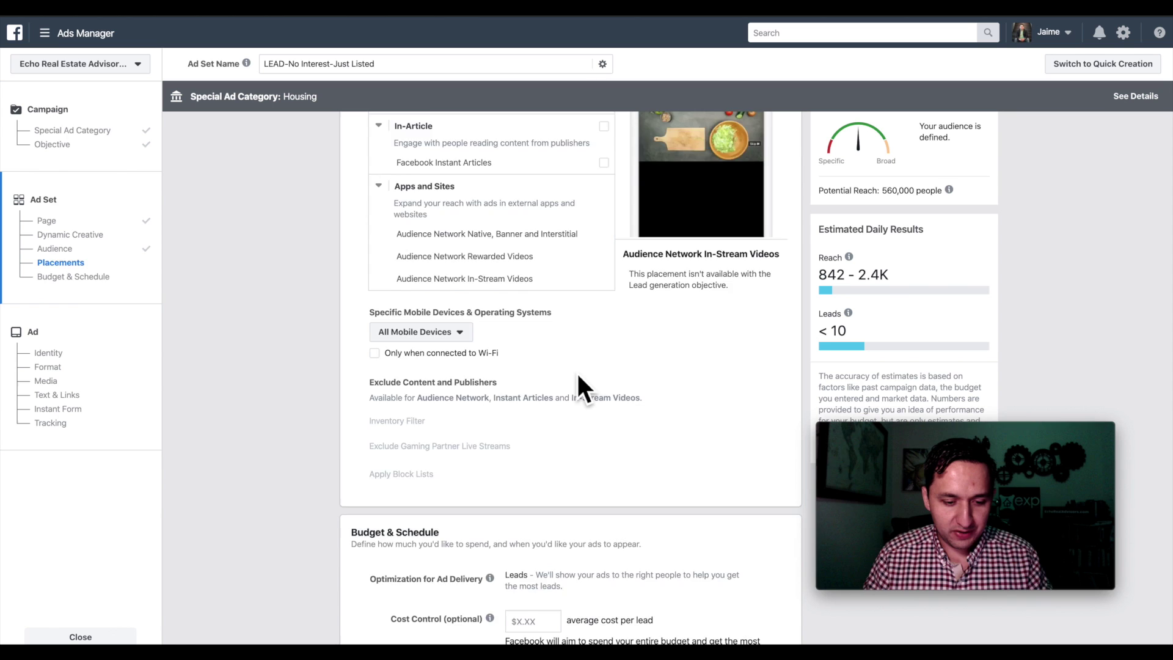
{"action": "scroll", "coordinate": [578, 376], "scroll_direction": "down", "scroll_amount": 1}
{"action": "scroll", "coordinate": [459, 426], "scroll_direction": "down", "scroll_amount": 3}
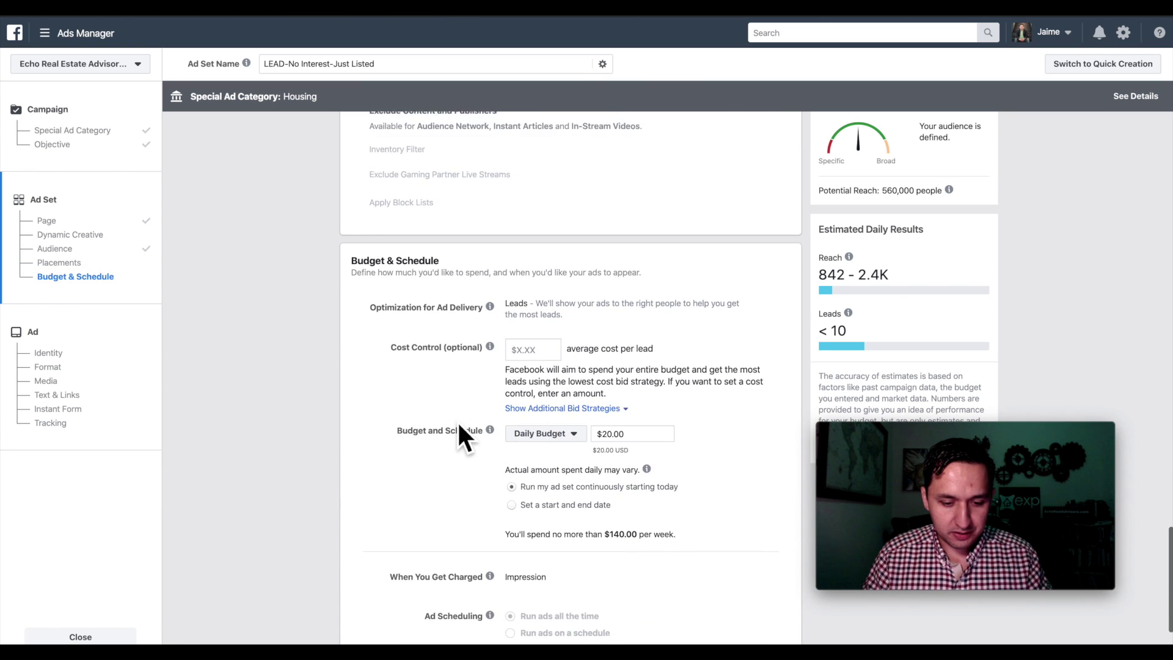
{"action": "scroll", "coordinate": [460, 427], "scroll_direction": "down", "scroll_amount": 1}
{"action": "scroll", "coordinate": [580, 311], "scroll_direction": "down", "scroll_amount": 1}
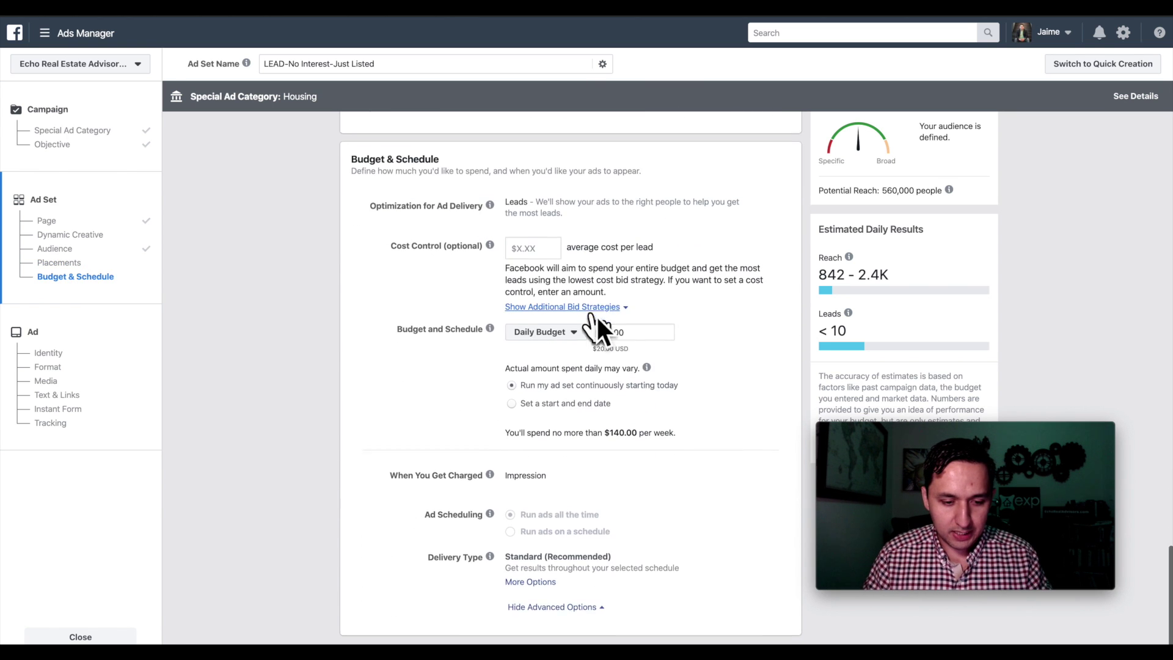
{"action": "scroll", "coordinate": [586, 250], "scroll_direction": "down", "scroll_amount": 1}
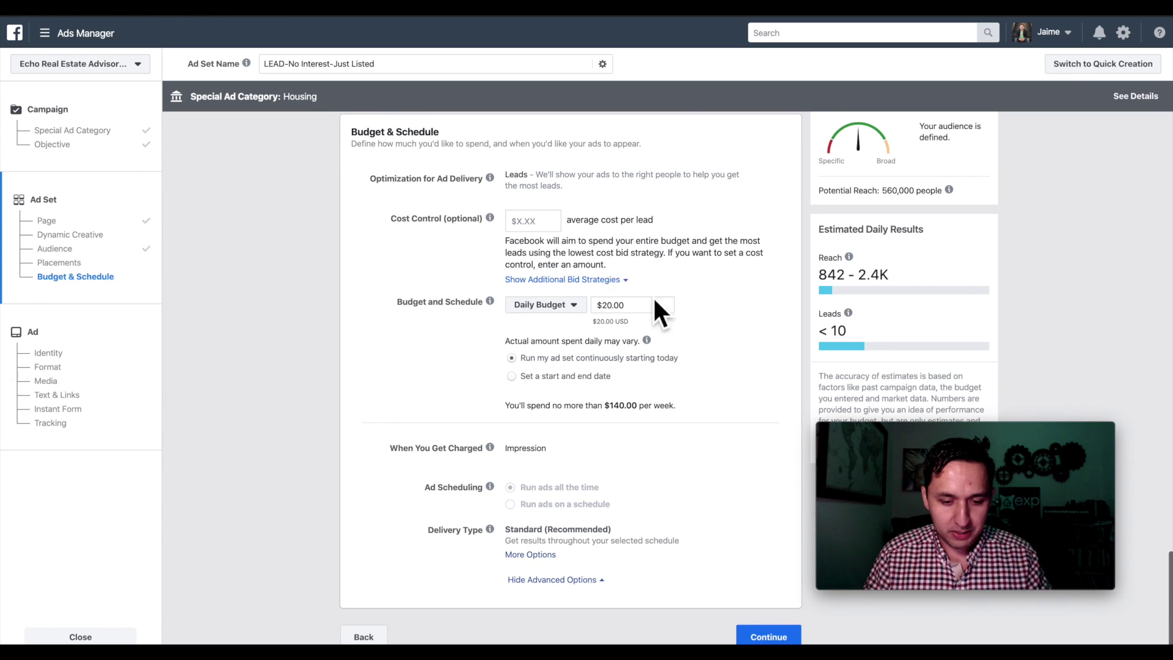
{"action": "double_click", "coordinate": [643, 312]}
{"action": "type", "text": "5"}
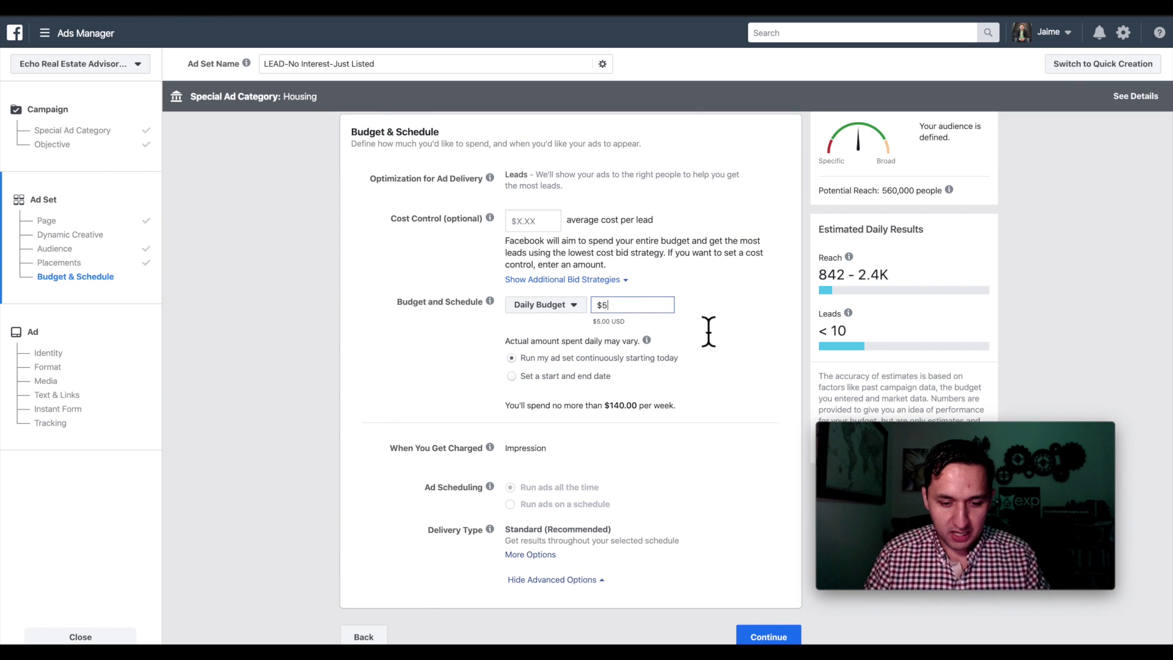
{"action": "left_click", "coordinate": [709, 331]}
{"action": "scroll", "coordinate": [713, 328], "scroll_direction": "down", "scroll_amount": 3}
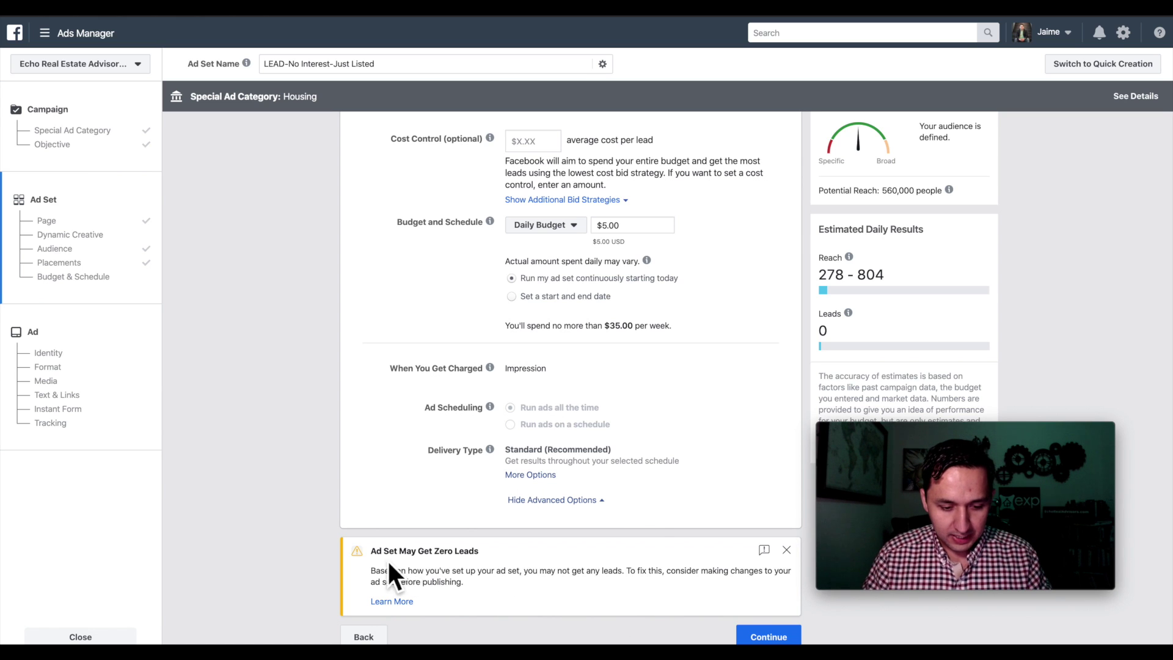
- Clear the Zero Leads warning and name the new ad LEAD-No Interest-Just Listed
{"action": "left_click", "coordinate": [786, 550]}
{"action": "left_click", "coordinate": [764, 635]}
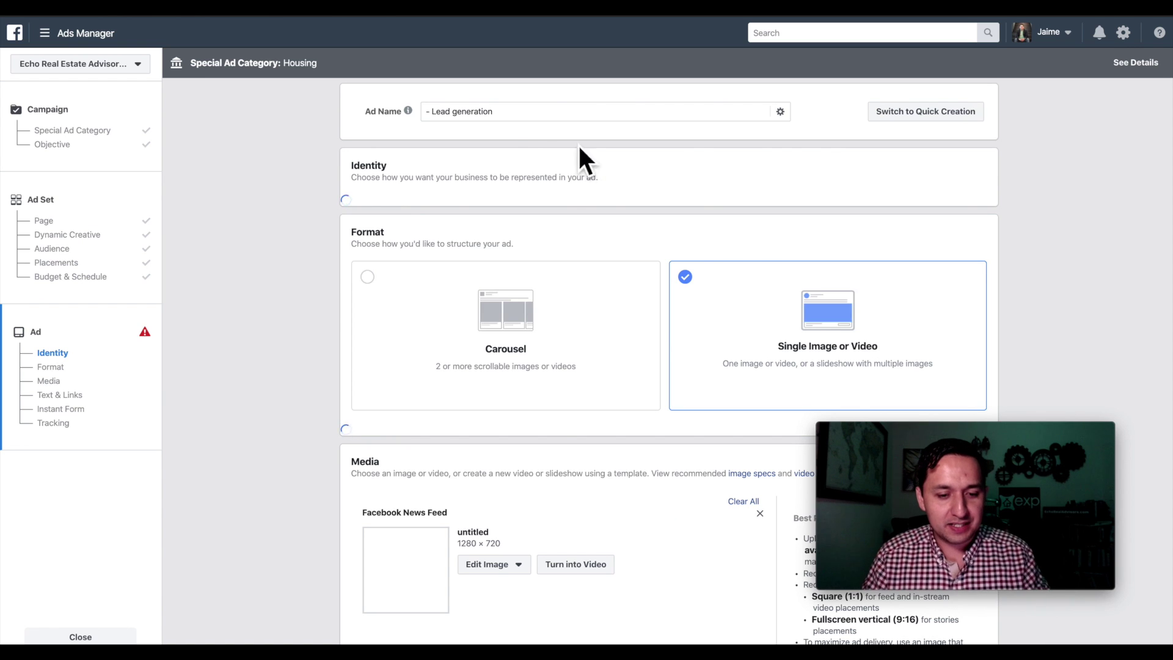
{"action": "triple_click", "coordinate": [496, 111]}
{"action": "type", "text": "LEAD-No Interest-Just Listed"}
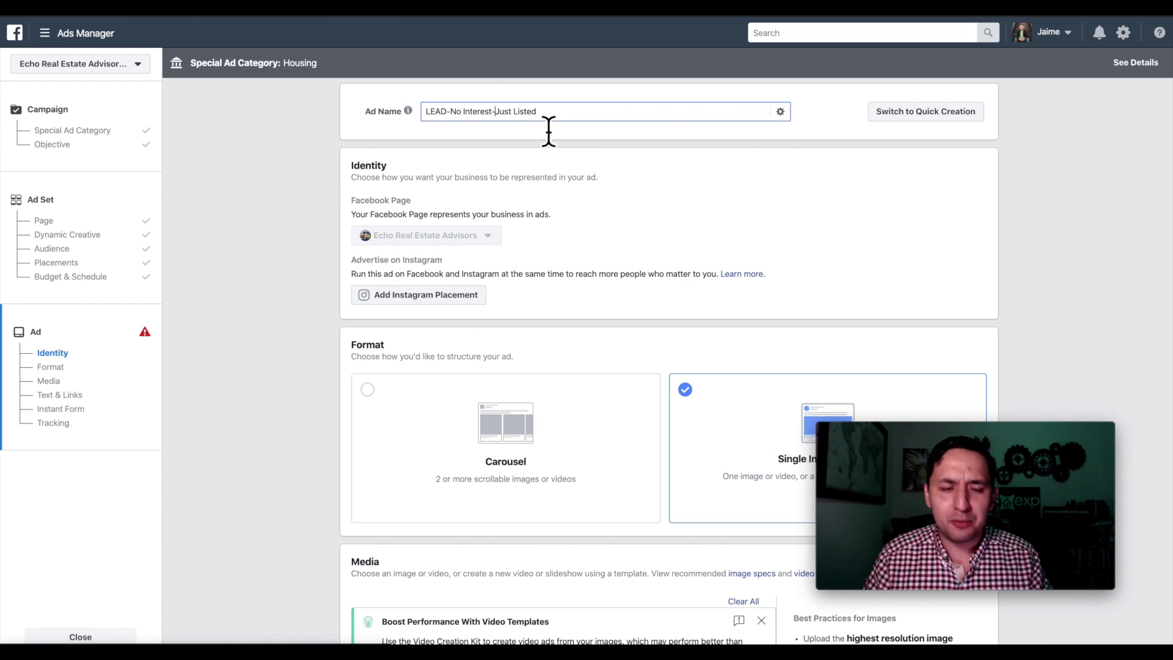
{"action": "scroll", "coordinate": [548, 131], "scroll_direction": "down", "scroll_amount": 1}
{"action": "scroll", "coordinate": [548, 132], "scroll_direction": "up", "scroll_amount": 1}
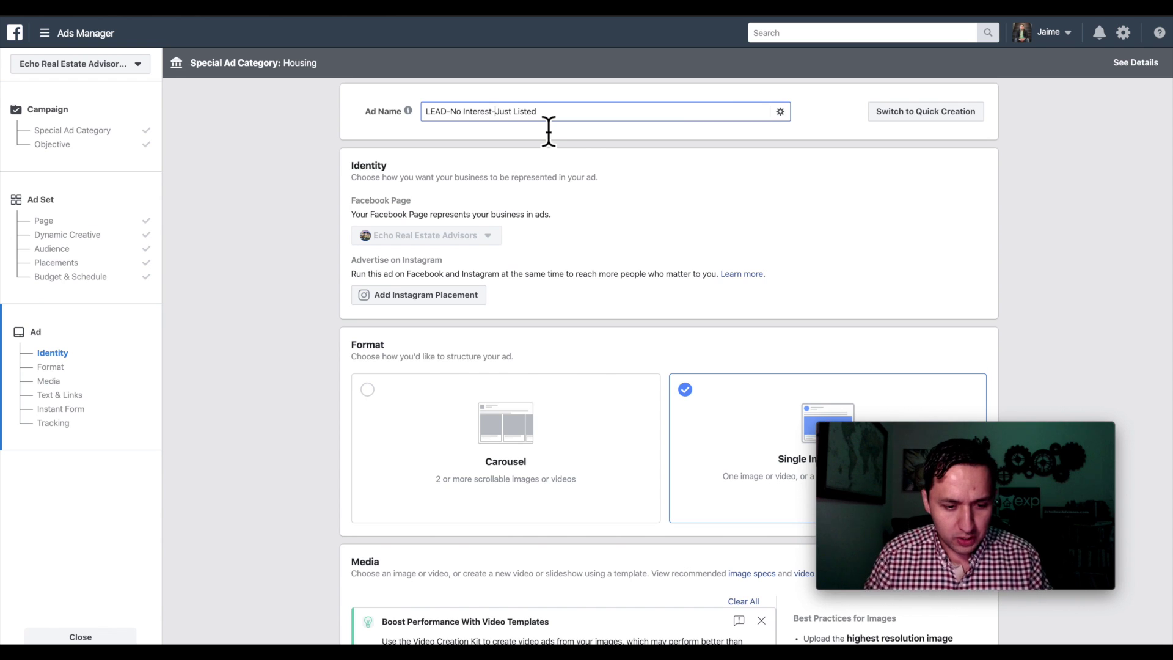
{"action": "scroll", "coordinate": [548, 131], "scroll_direction": "down", "scroll_amount": 1}
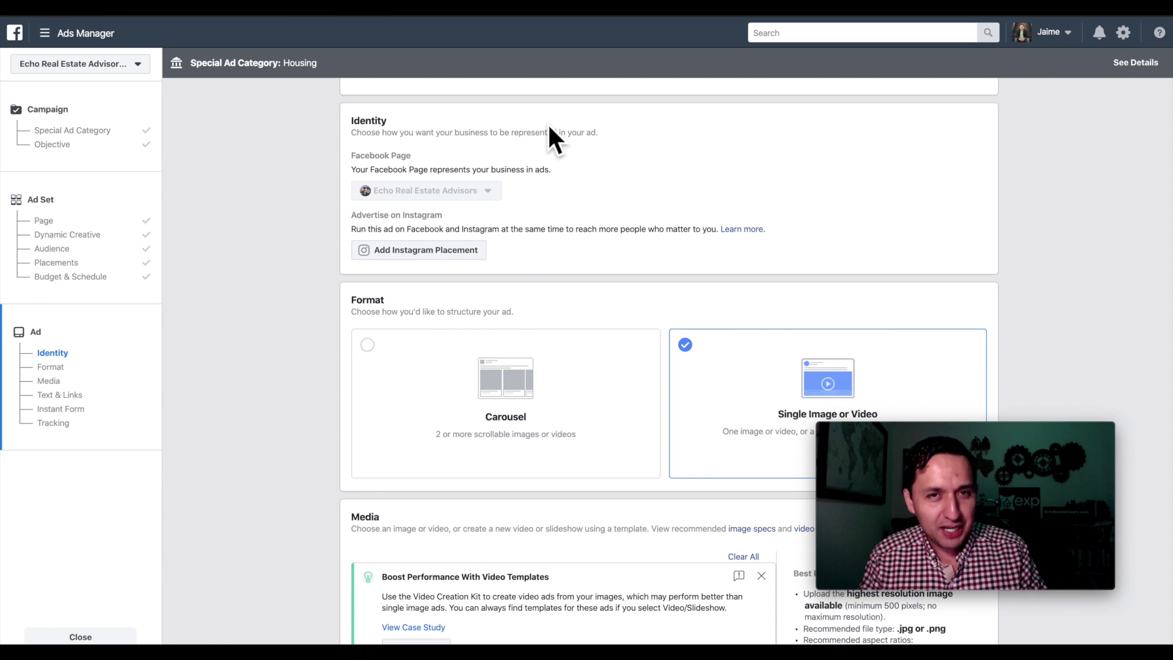
{"action": "scroll", "coordinate": [547, 122], "scroll_direction": "down", "scroll_amount": 2}
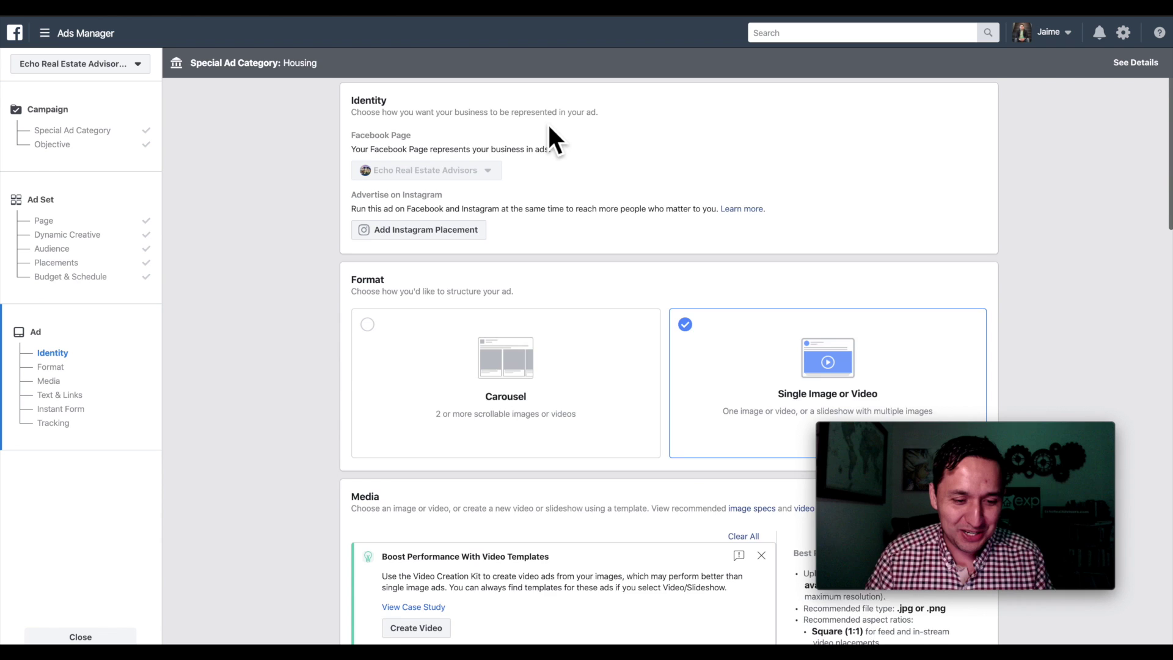
{"action": "scroll", "coordinate": [548, 127], "scroll_direction": "down", "scroll_amount": 2}
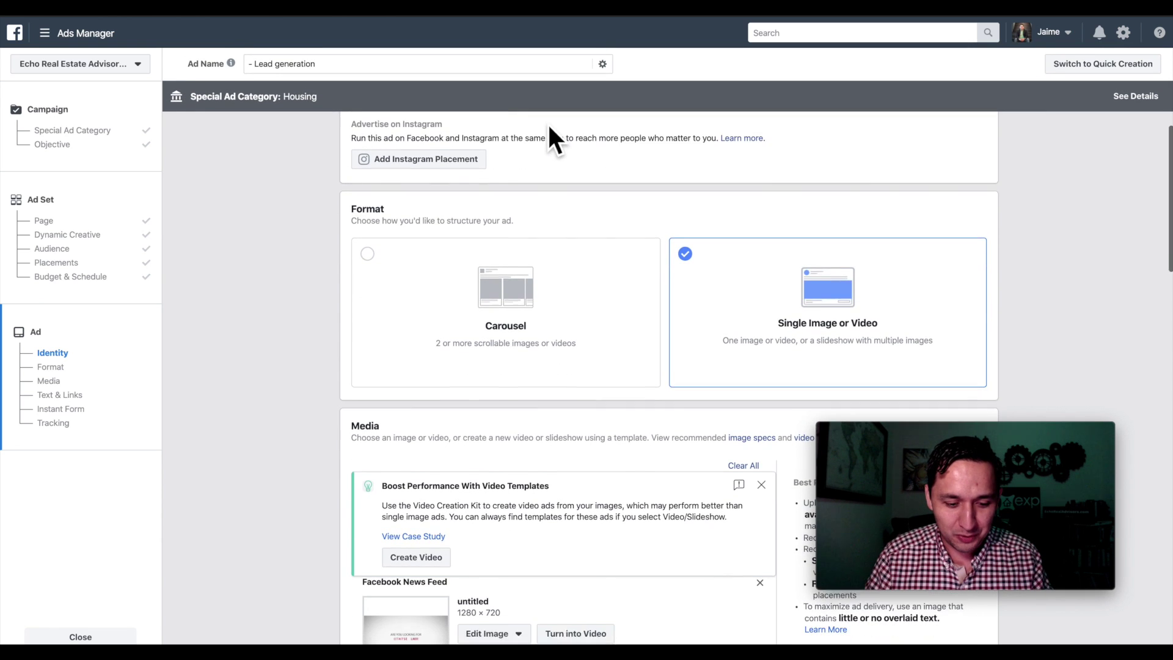
{"action": "scroll", "coordinate": [547, 122], "scroll_direction": "down", "scroll_amount": 2}
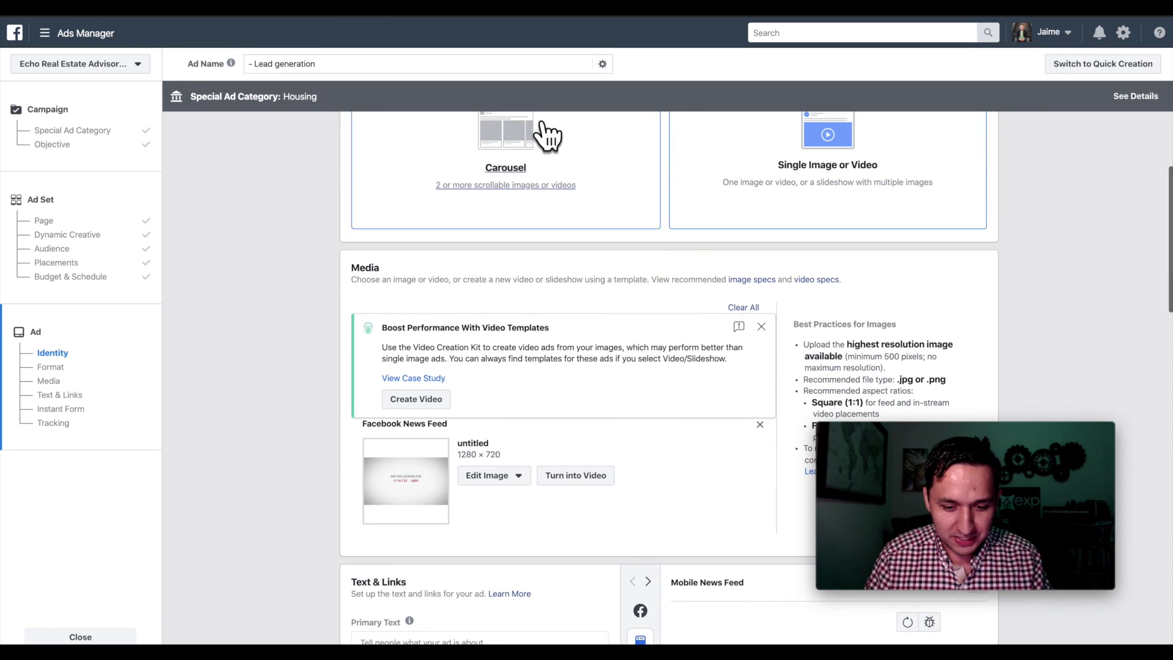
{"action": "scroll", "coordinate": [743, 326], "scroll_direction": "down", "scroll_amount": 2}
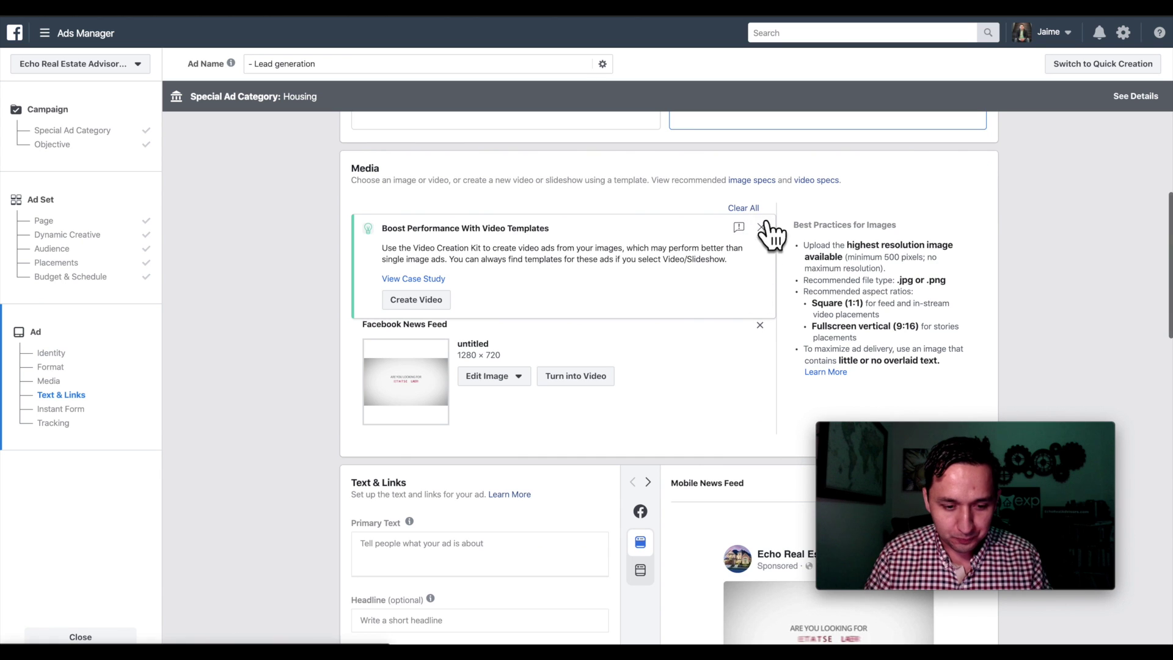
{"action": "scroll", "coordinate": [775, 220], "scroll_direction": "up", "scroll_amount": 3}
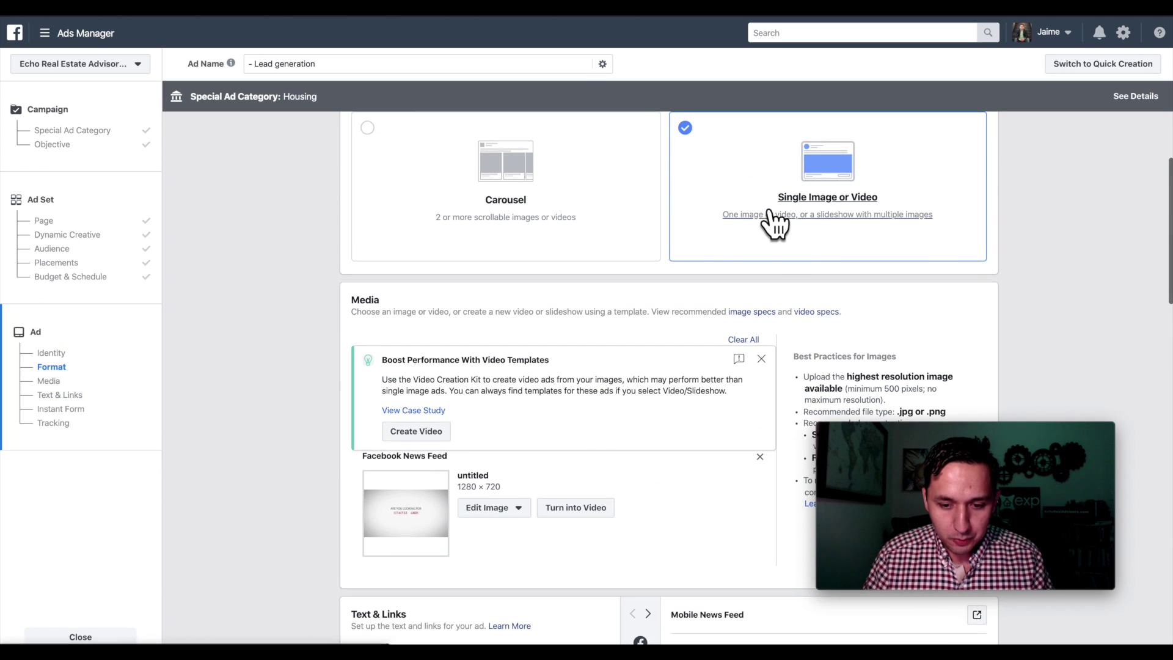
{"action": "scroll", "coordinate": [769, 281], "scroll_direction": "down", "scroll_amount": 2}
{"action": "left_click", "coordinate": [761, 269]}
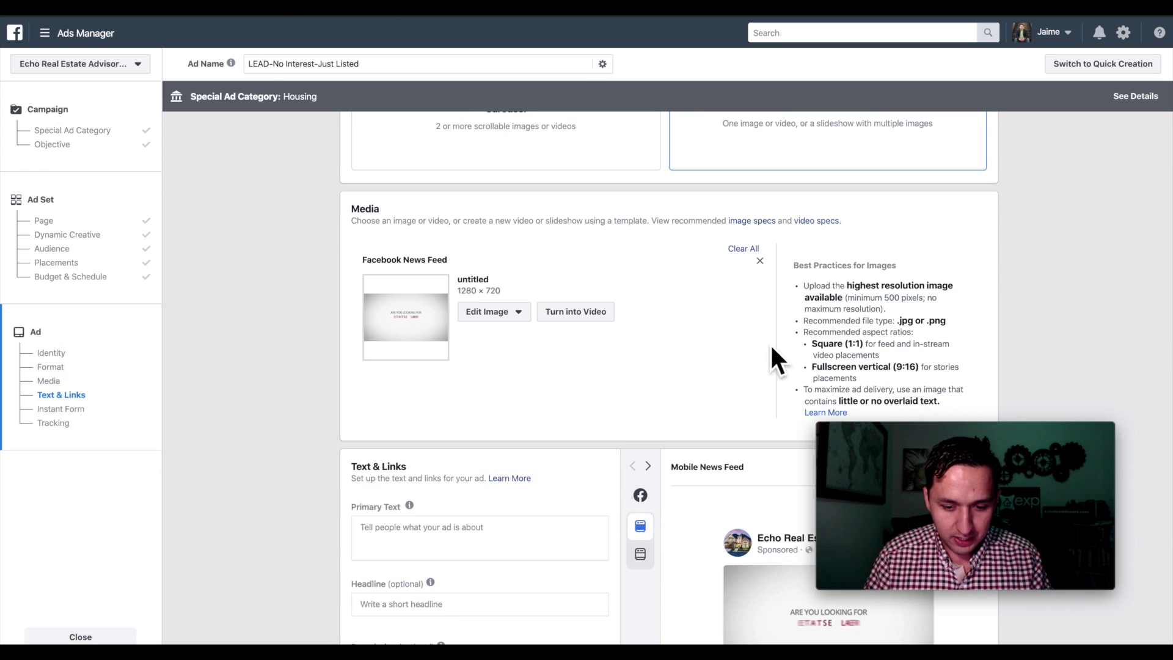
{"action": "left_click", "coordinate": [762, 263]}
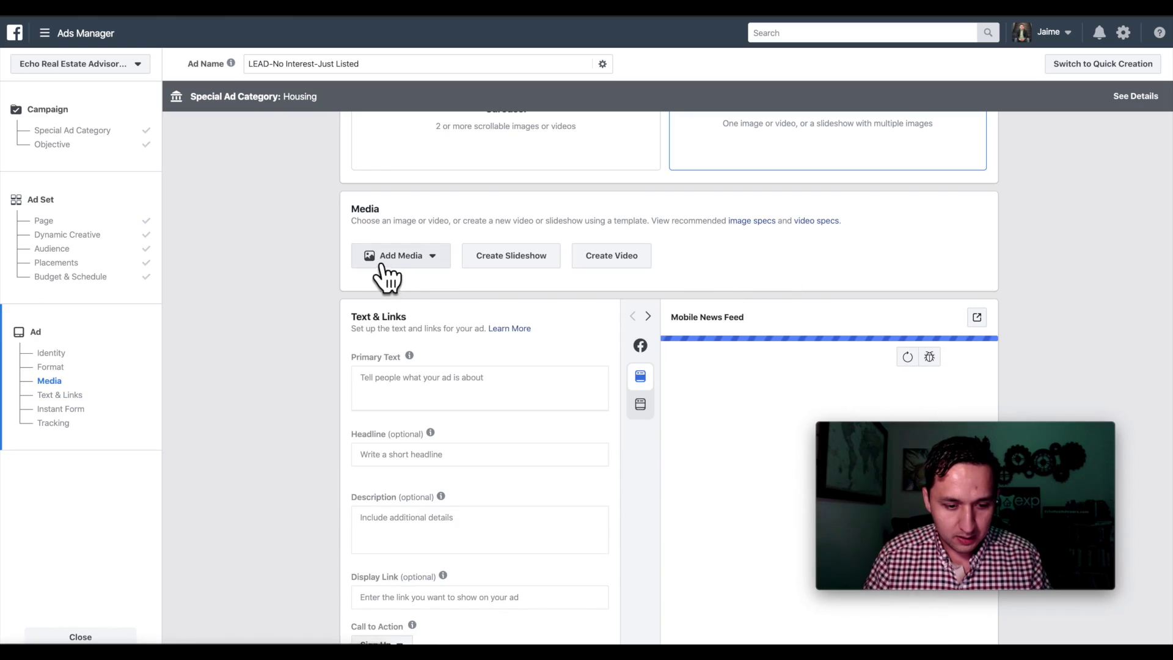
{"action": "left_click", "coordinate": [400, 255]}
{"action": "left_click", "coordinate": [402, 283]}
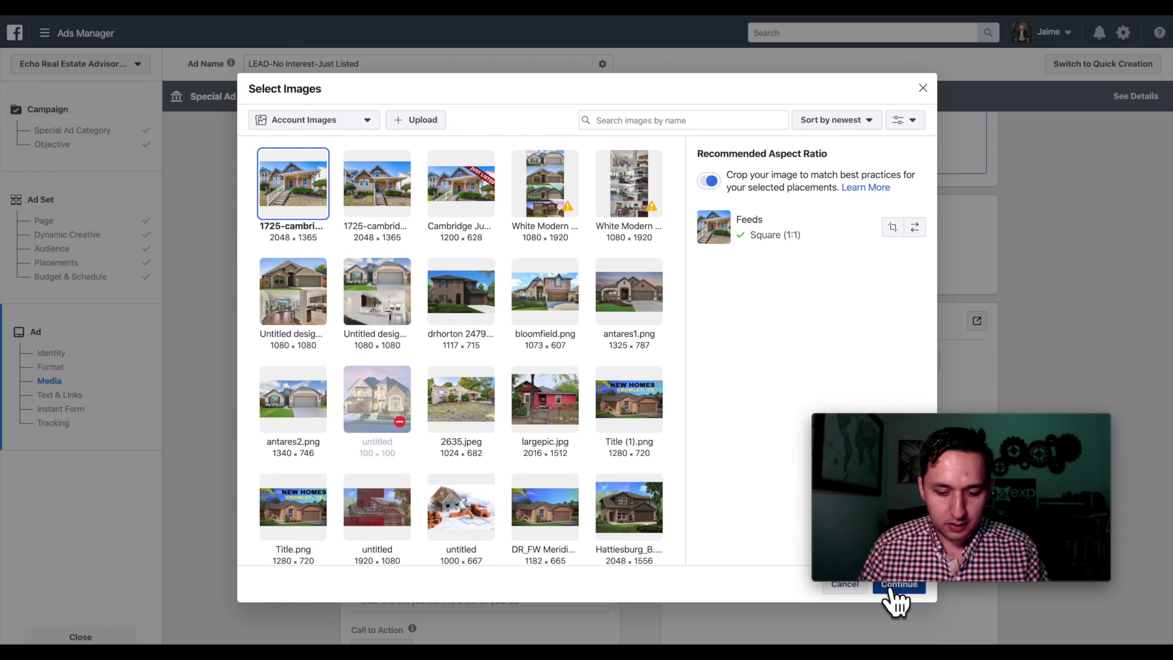
{"action": "left_click", "coordinate": [892, 590]}
{"action": "scroll", "coordinate": [428, 309], "scroll_direction": "down", "scroll_amount": 2}
{"action": "scroll", "coordinate": [431, 309], "scroll_direction": "down", "scroll_amount": 3}
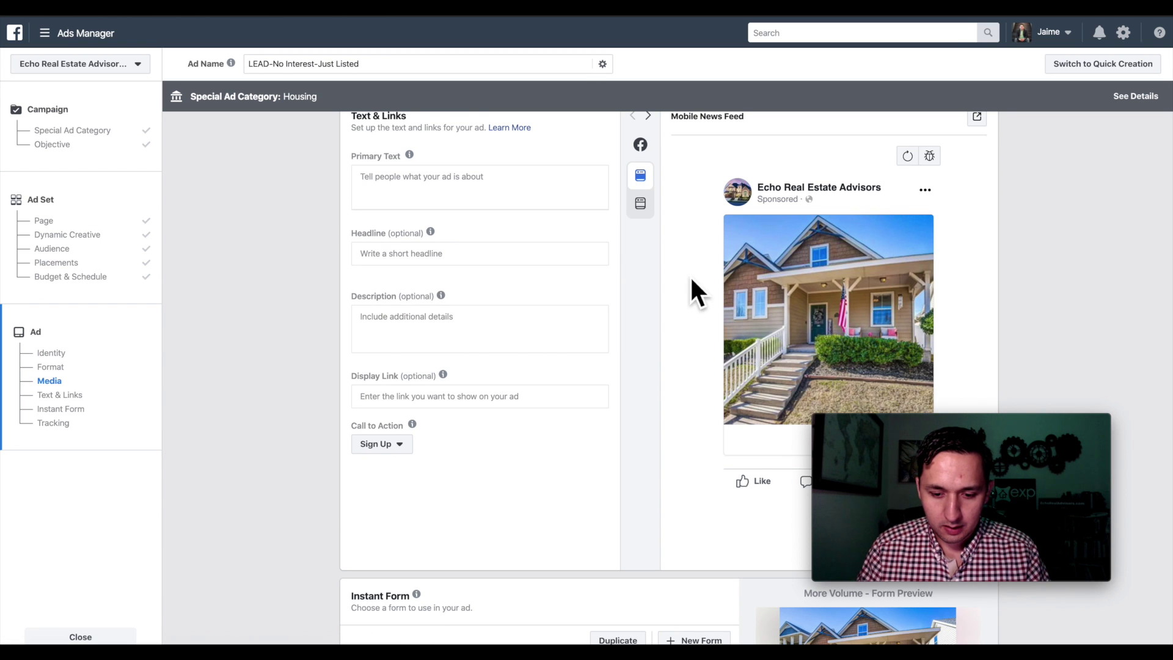
{"action": "scroll", "coordinate": [669, 232], "scroll_direction": "up", "scroll_amount": 5}
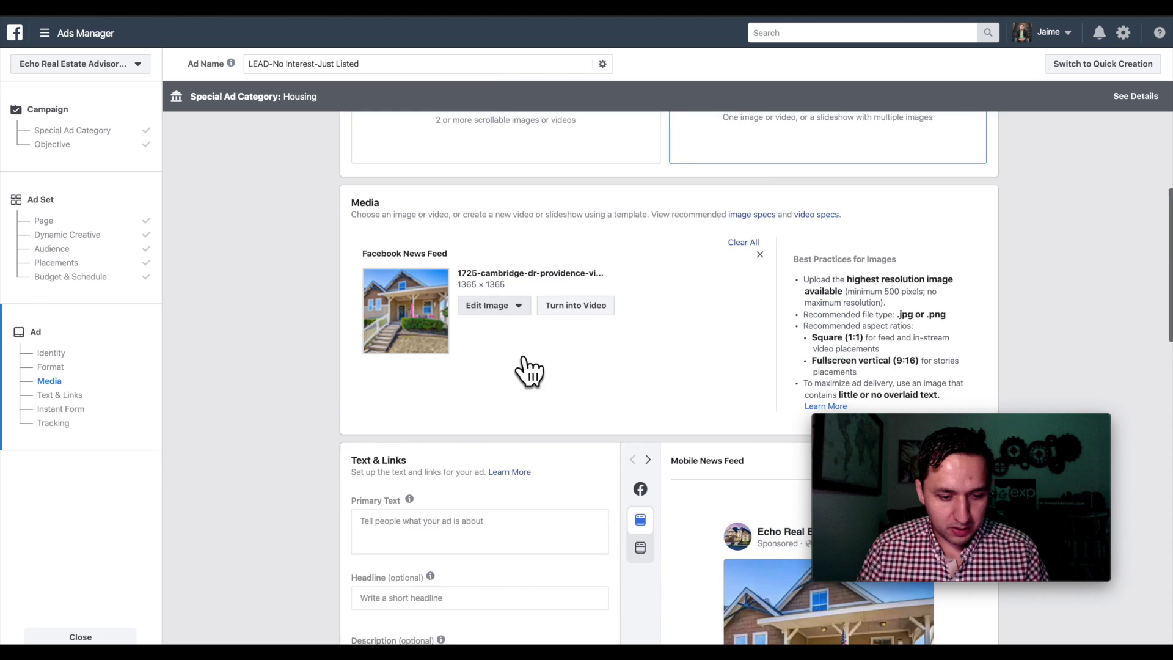
- Try 1.91:1 and 1:1 crops, then keep the photo's original 2048 × 1365 framing
{"action": "scroll", "coordinate": [528, 371], "scroll_direction": "down", "scroll_amount": 1}
{"action": "left_click", "coordinate": [488, 231]}
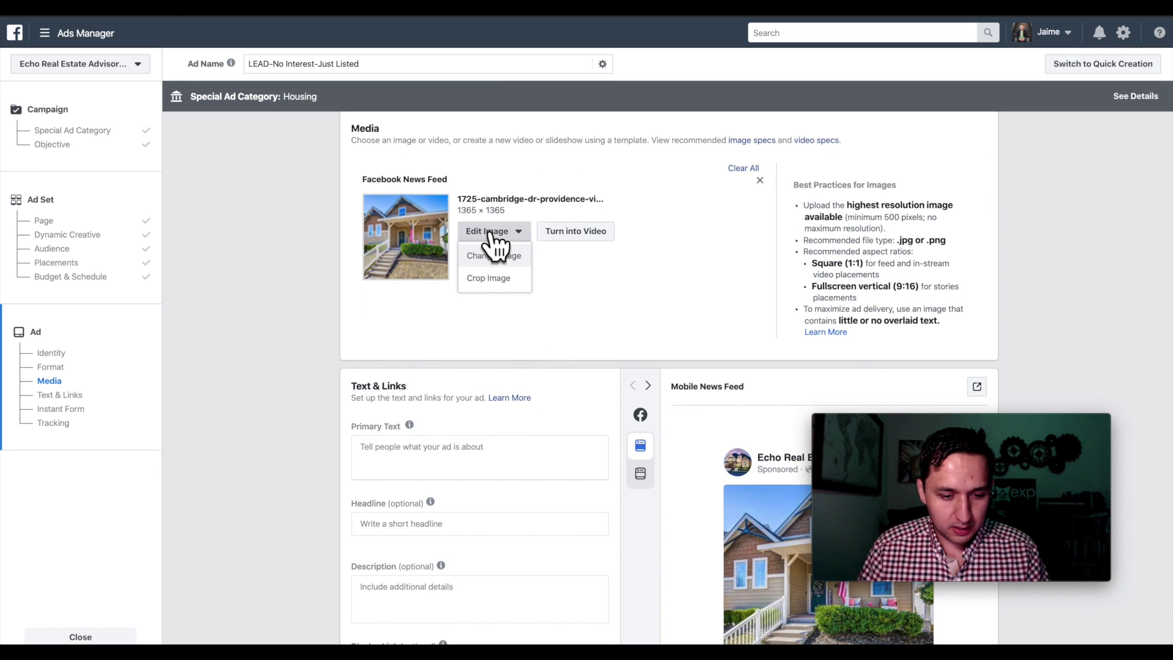
{"action": "left_click", "coordinate": [500, 281]}
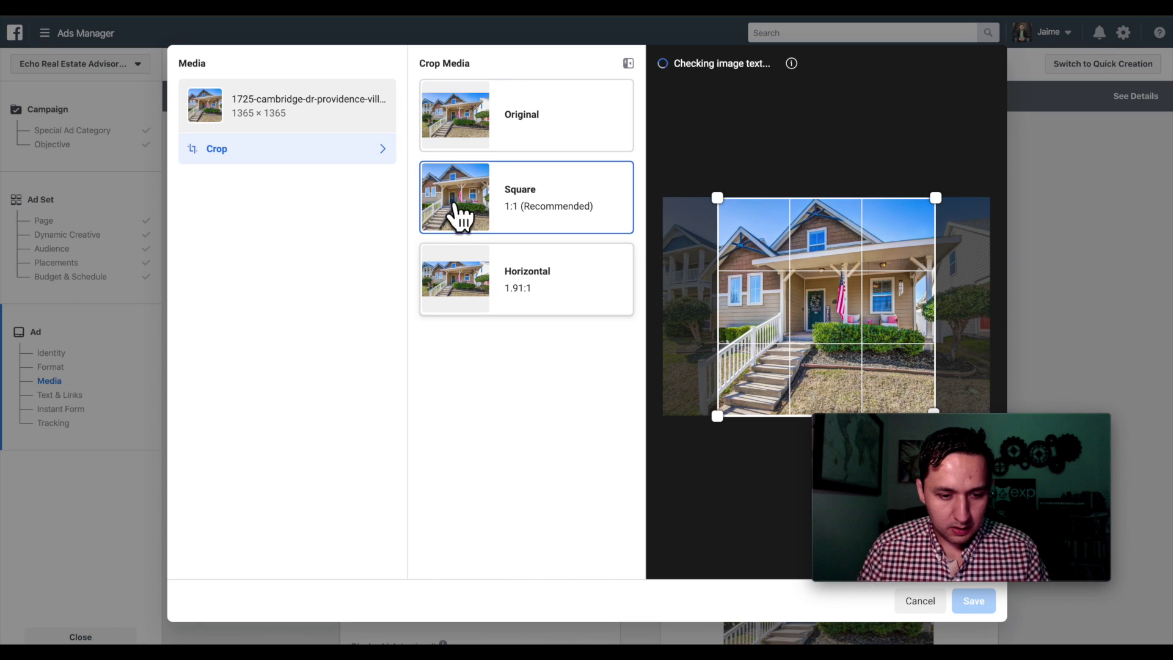
{"action": "left_click", "coordinate": [524, 122]}
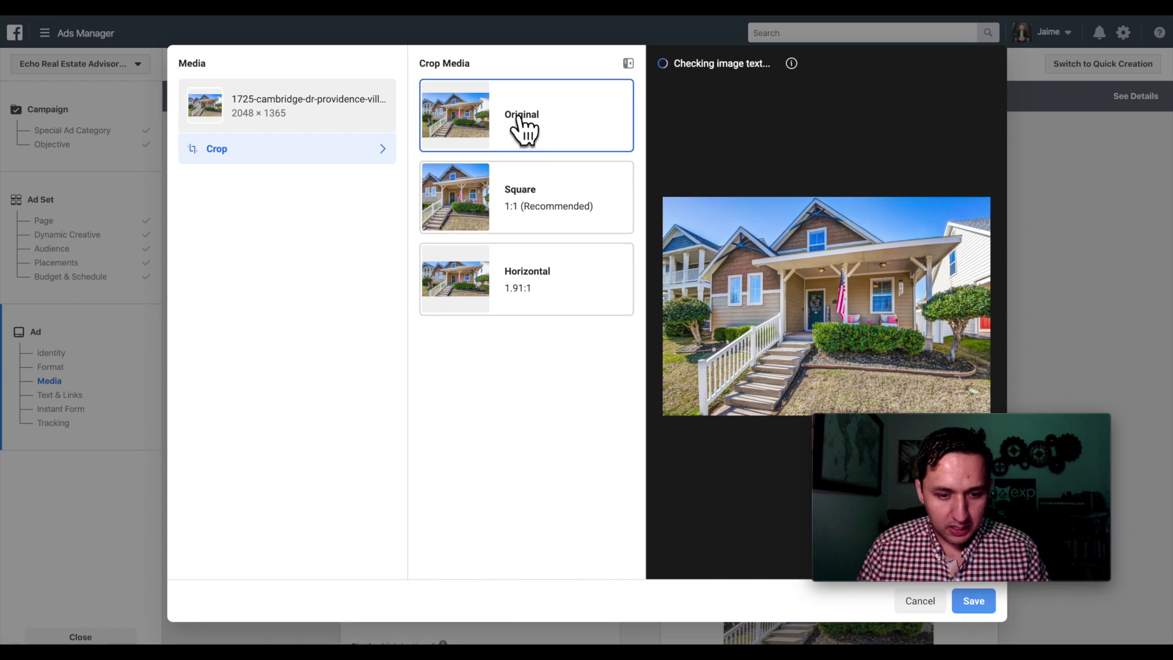
{"action": "left_click", "coordinate": [549, 273]}
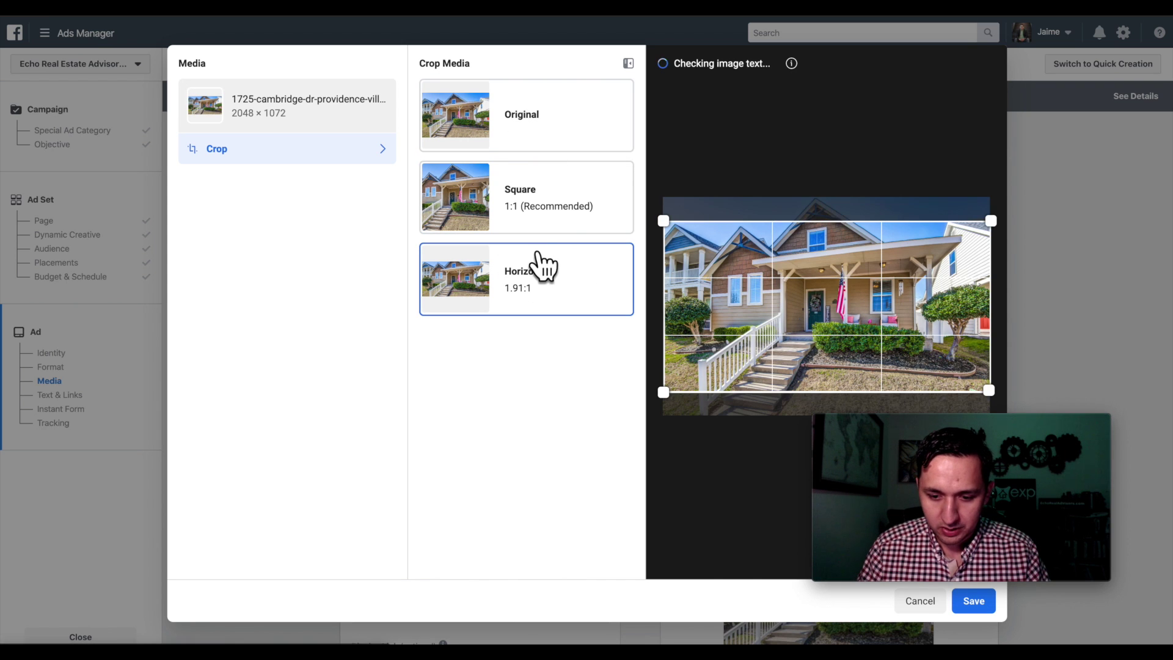
{"action": "left_click_drag", "start_coordinate": [862, 337], "coordinate": [867, 320]}
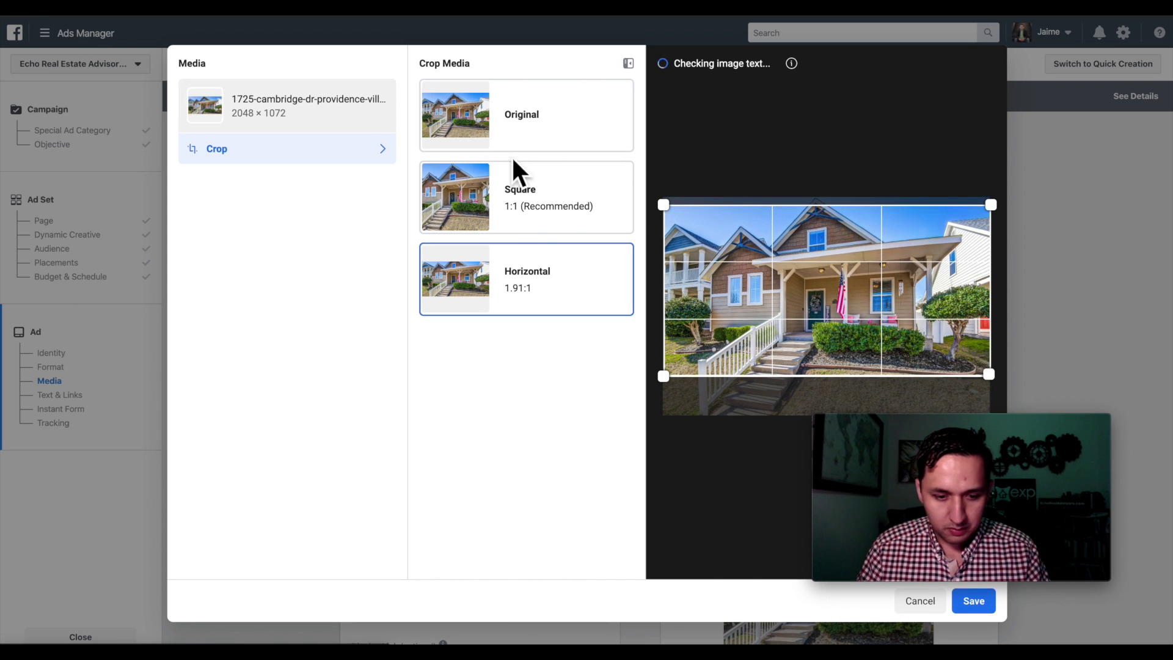
{"action": "left_click", "coordinate": [507, 202]}
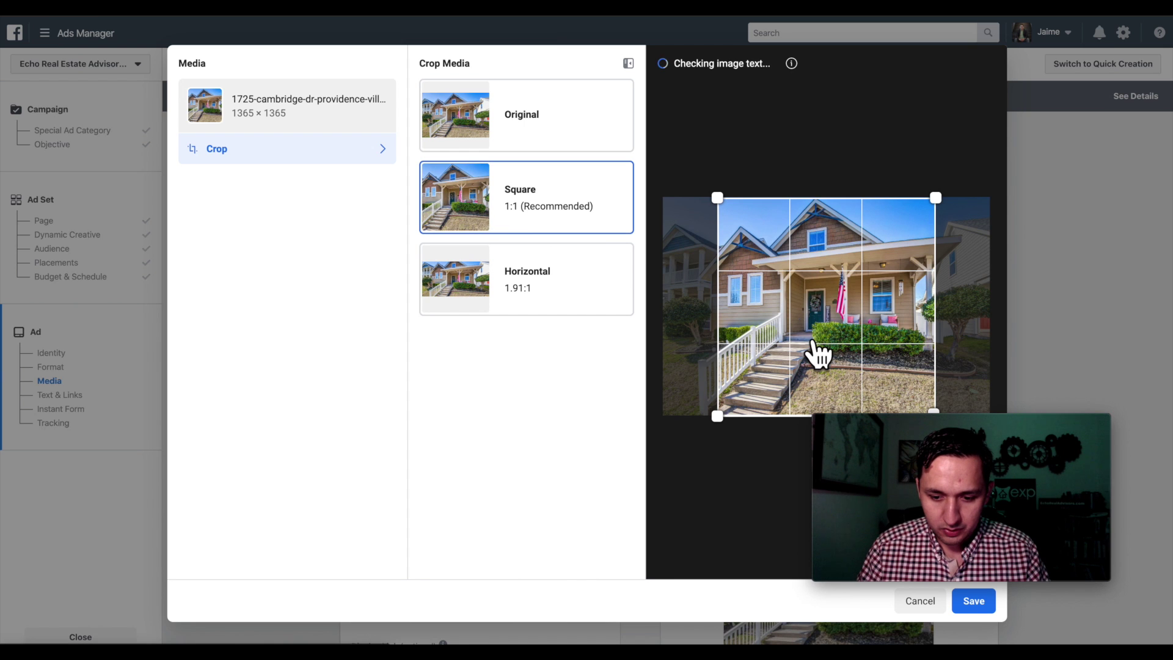
{"action": "left_click_drag", "start_coordinate": [815, 348], "coordinate": [800, 353]}
{"action": "left_click", "coordinate": [435, 110]}
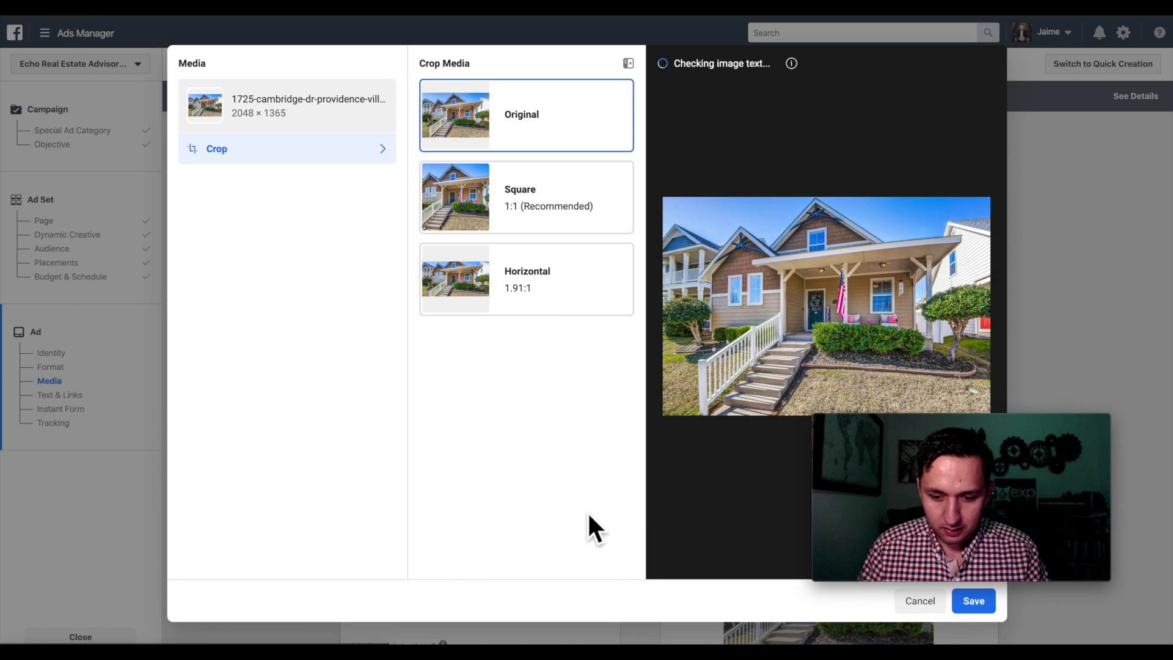
{"action": "left_click", "coordinate": [971, 604]}
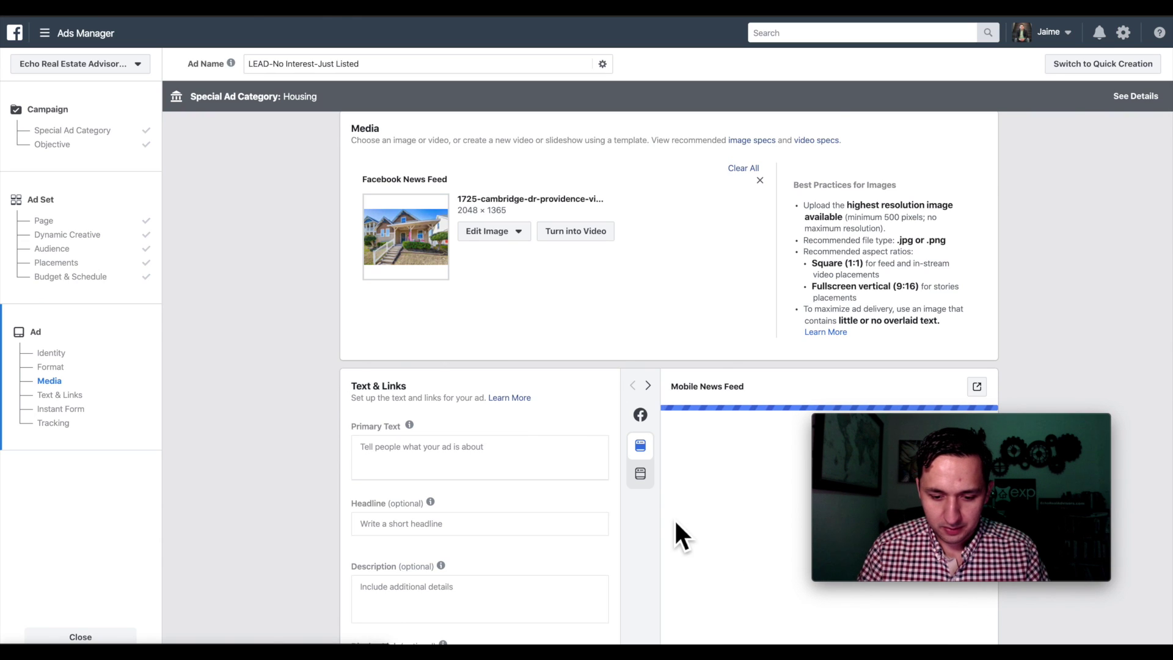
- Preview the ad in the desktop News Feed placement
{"action": "scroll", "coordinate": [673, 518], "scroll_direction": "down", "scroll_amount": 5}
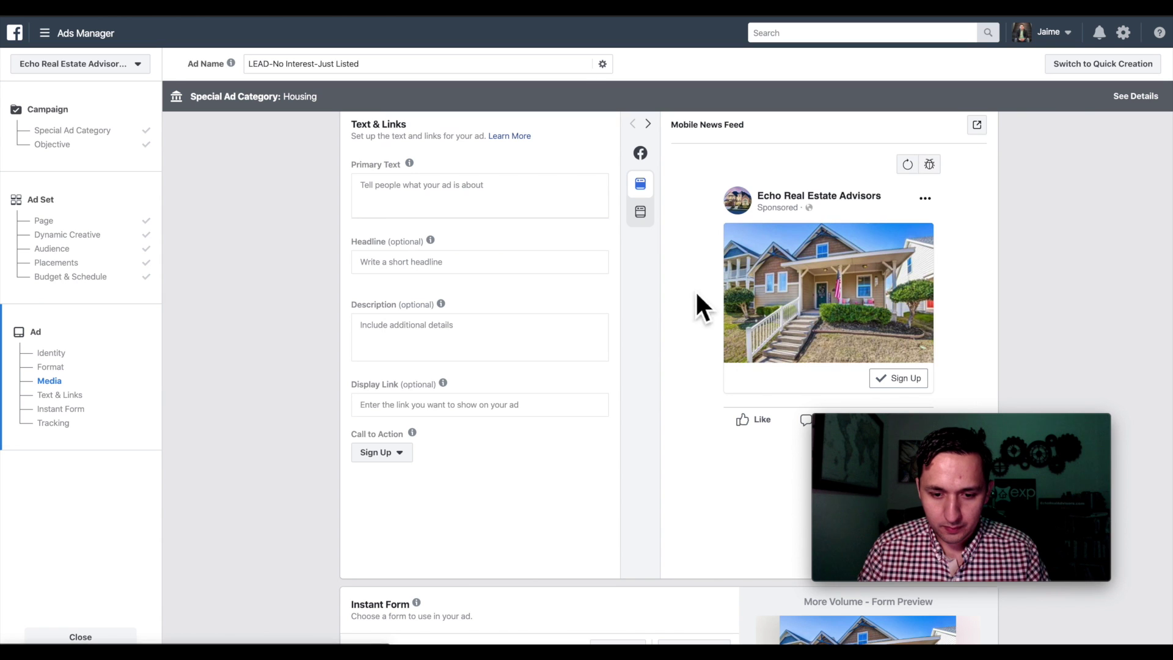
{"action": "left_click", "coordinate": [640, 214]}
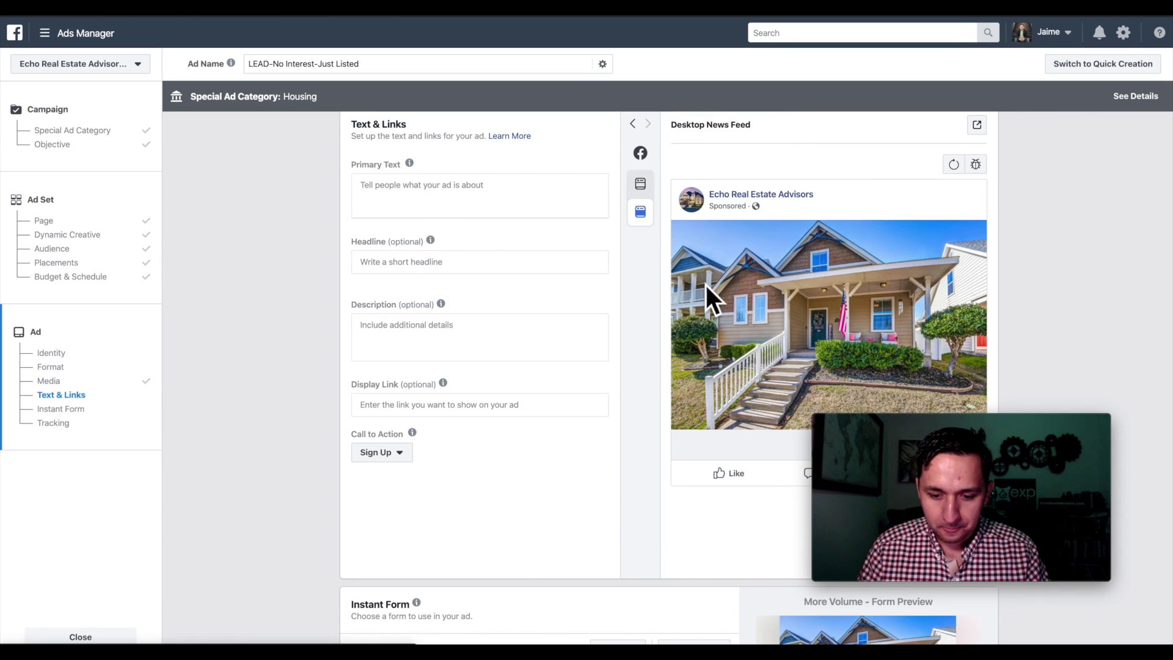
{"action": "mouse_move", "coordinate": [431, 242]}
{"action": "scroll", "coordinate": [434, 244], "scroll_direction": "up", "scroll_amount": 1}
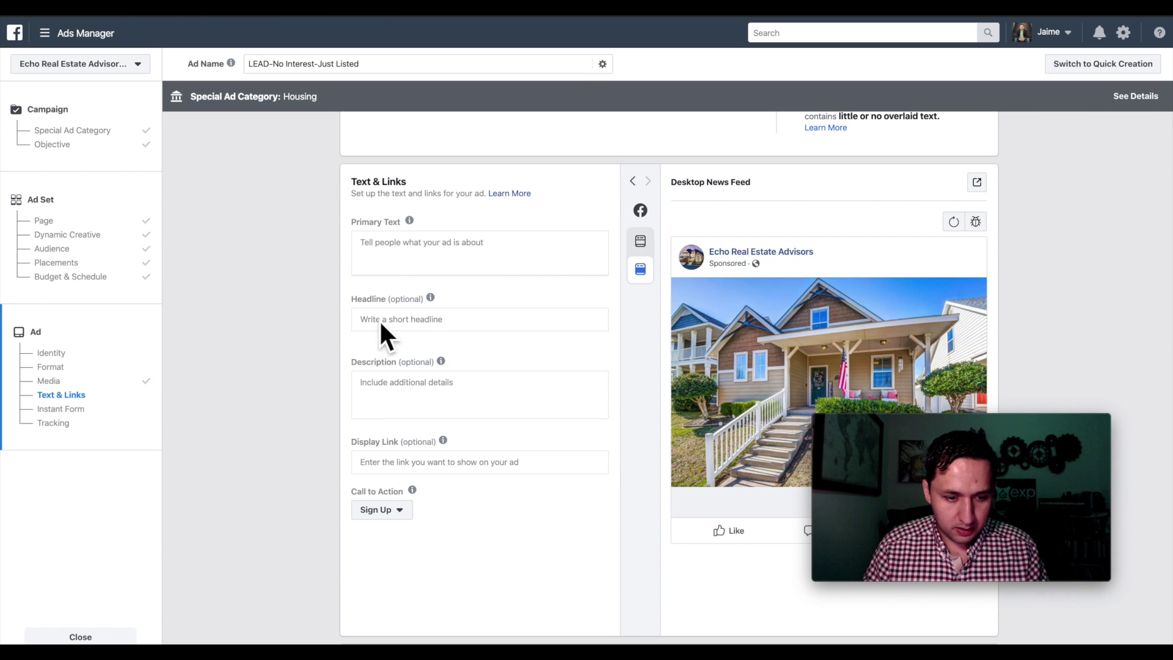
- Paste the #justlisted primary text, with headline Just Listed and description Will Not Last!
{"action": "left_click", "coordinate": [390, 260]}
{"action": "type", "text": "#justlisted See it before it is GONE  3 bed / 2 bath / 2 car garage / 2,000+  Click [Learn More] for price, location and additional pics!"}
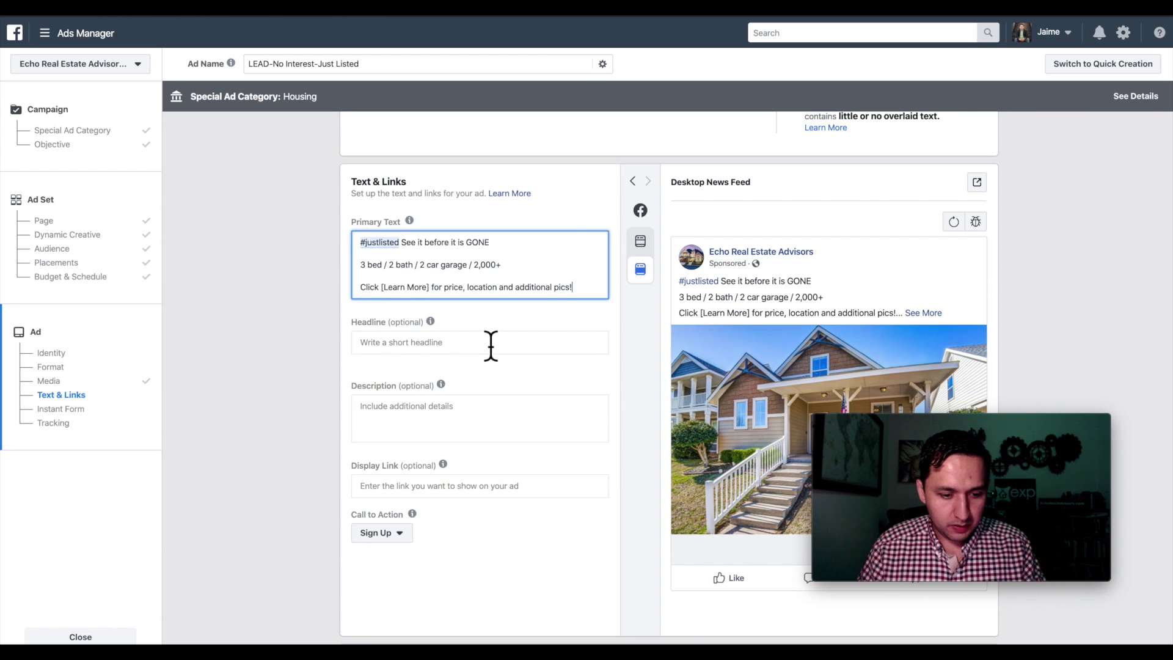
{"action": "scroll", "coordinate": [491, 346], "scroll_direction": "down", "scroll_amount": 1}
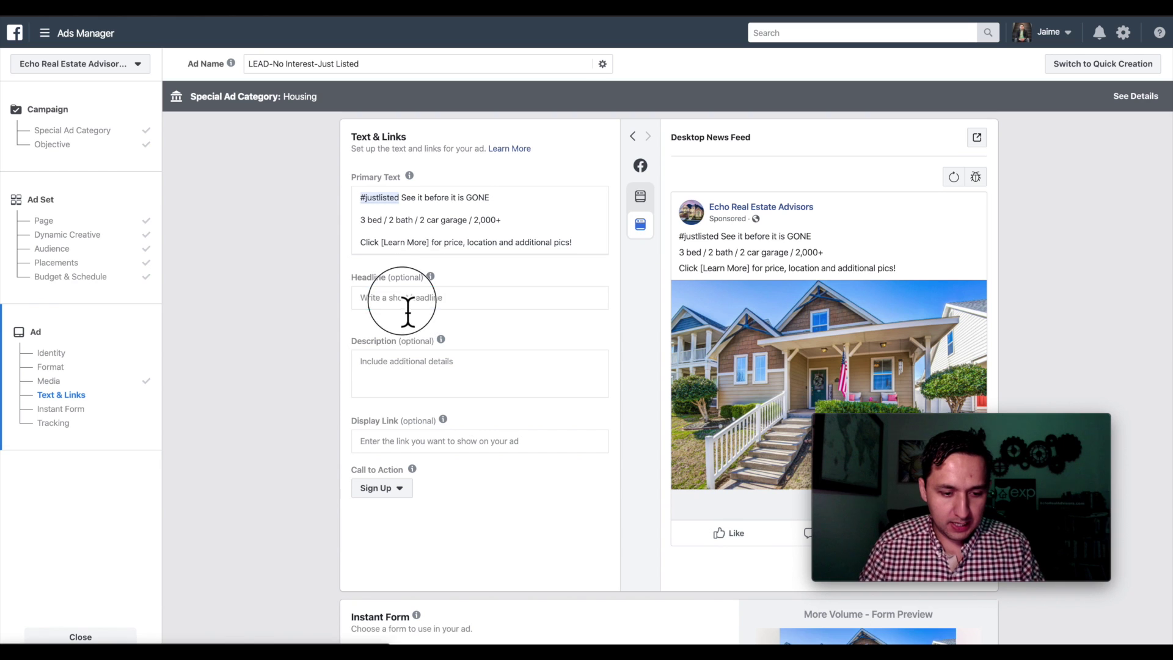
{"action": "left_click", "coordinate": [408, 312]}
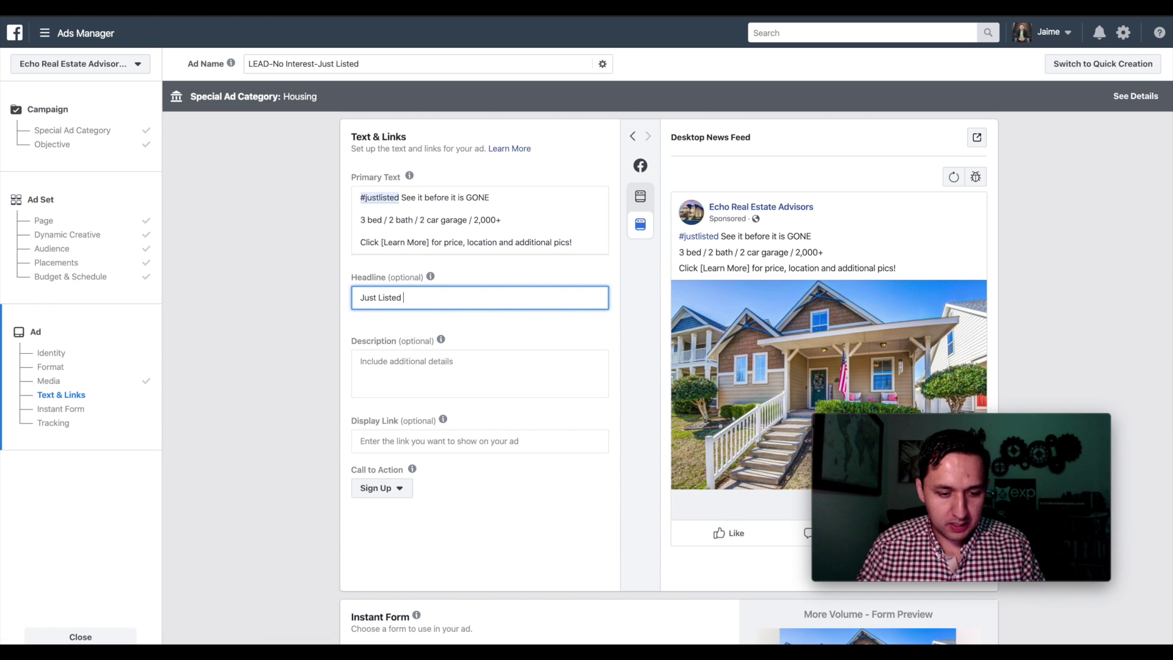
{"action": "left_click", "coordinate": [405, 363]}
{"action": "type", "text": "Will Not Last!"}
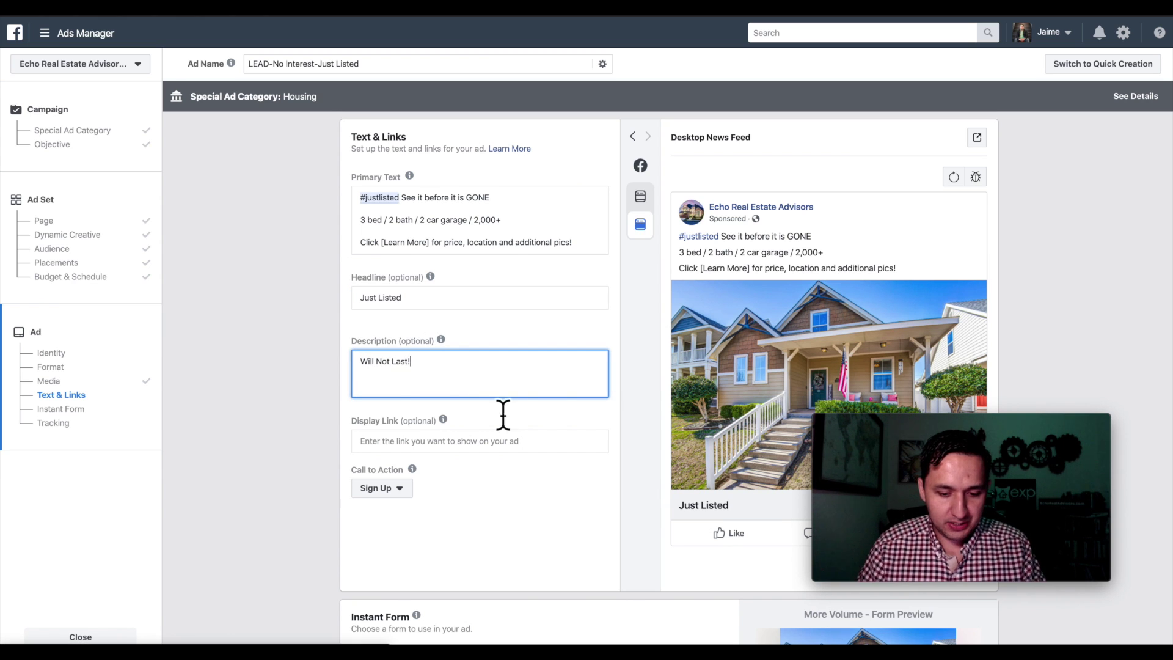
- Set the ad's call to action to Learn More
{"action": "left_click", "coordinate": [563, 441]}
{"action": "scroll", "coordinate": [564, 449], "scroll_direction": "down", "scroll_amount": 1}
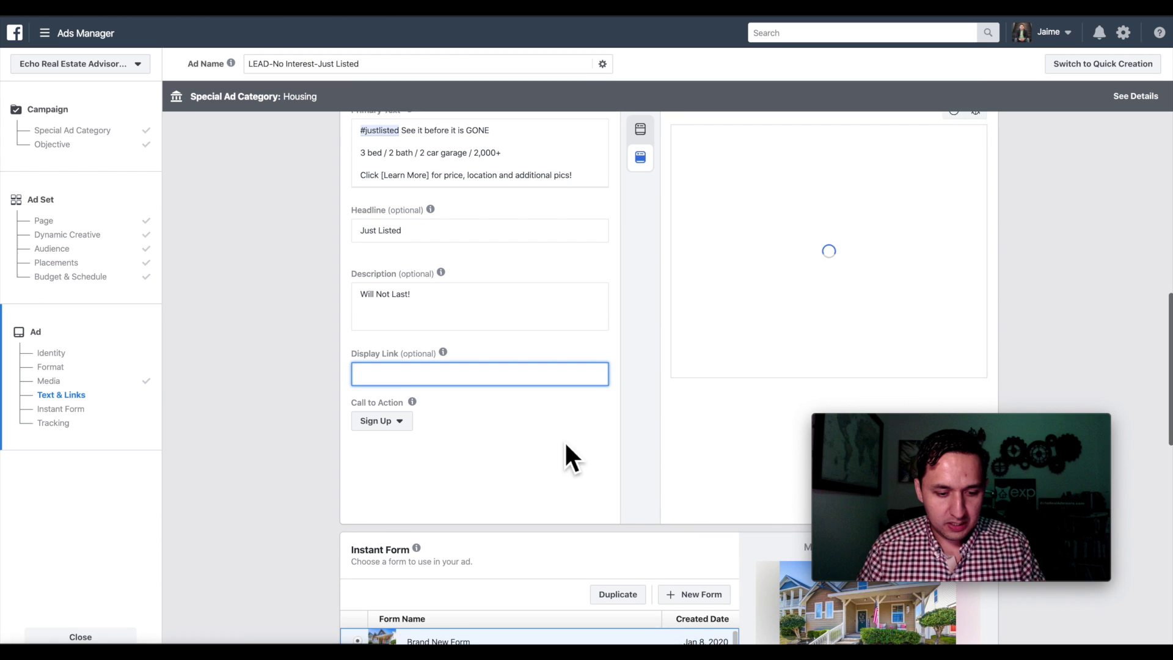
{"action": "left_click", "coordinate": [391, 410]}
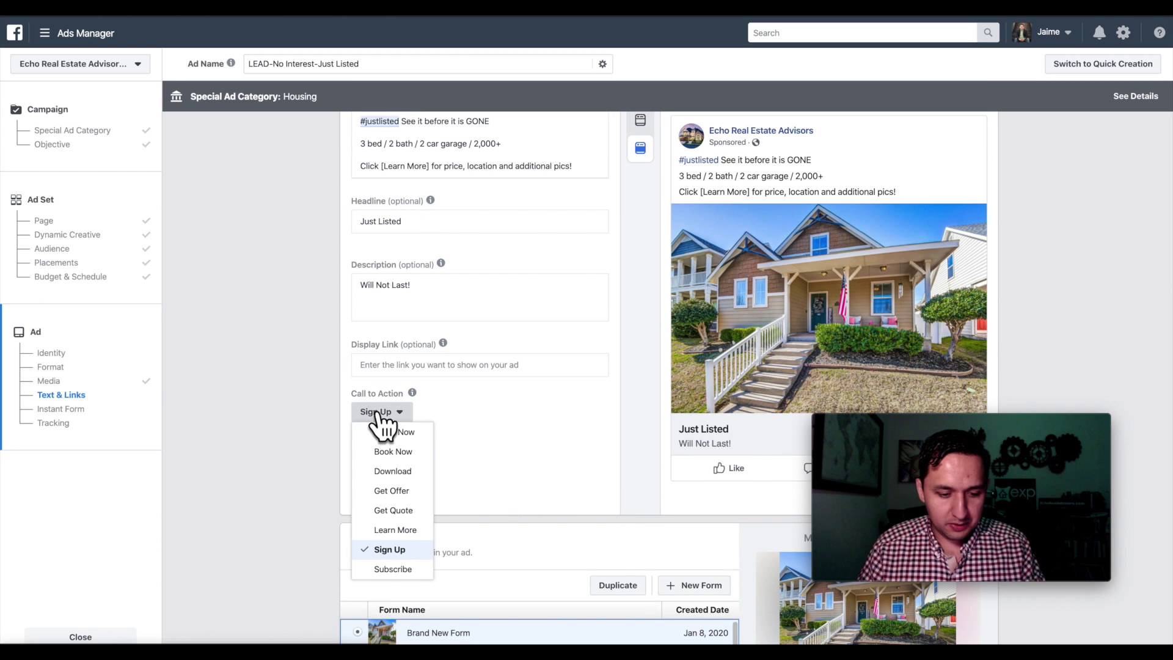
{"action": "left_click", "coordinate": [405, 530]}
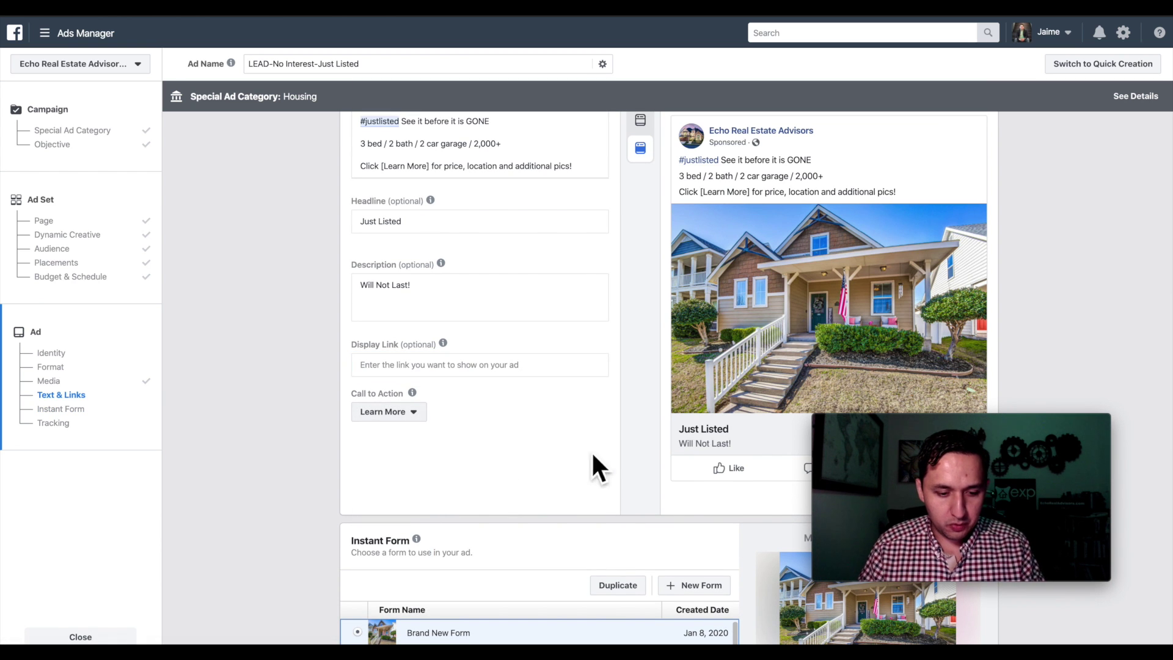
{"action": "scroll", "coordinate": [588, 452], "scroll_direction": "down", "scroll_amount": 3}
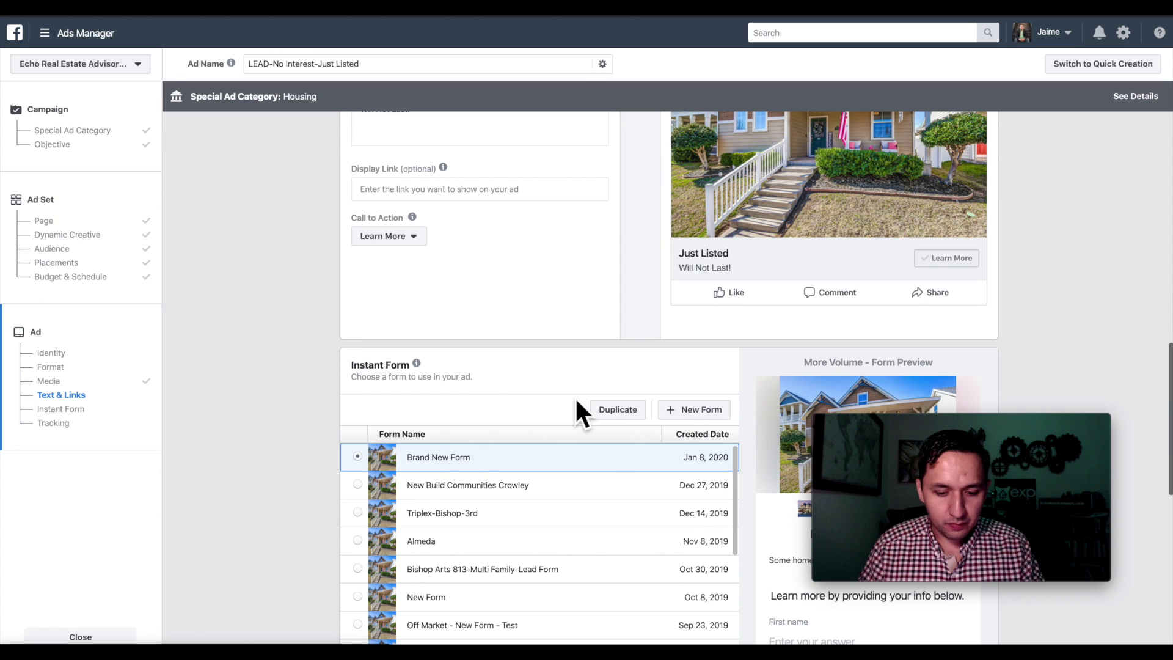
- Create a new instant form named Cambridge
{"action": "left_click", "coordinate": [692, 430]}
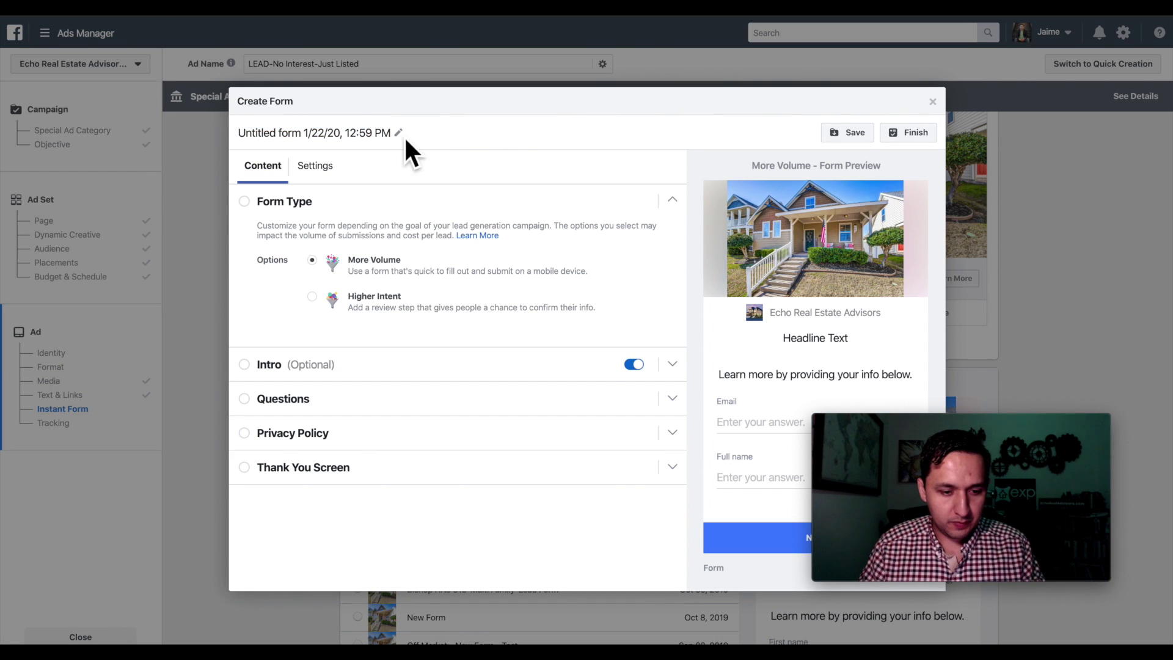
{"action": "double_click", "coordinate": [392, 135]}
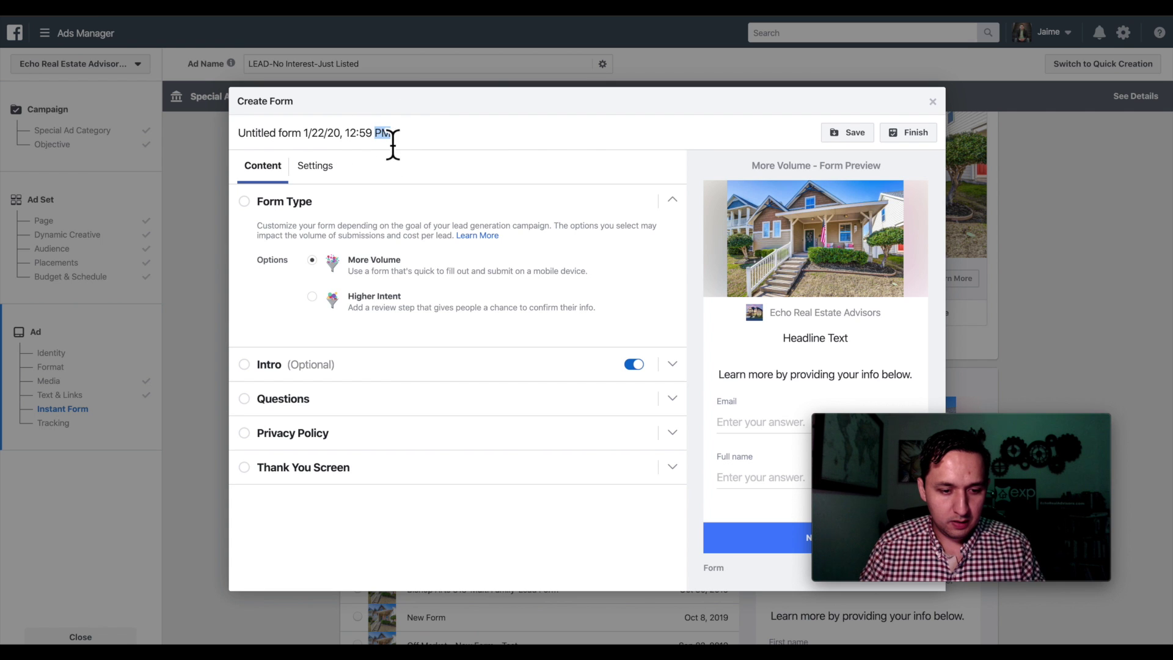
{"action": "key", "text": "BackSpace"}
{"action": "key", "text": "ctrl+a"}
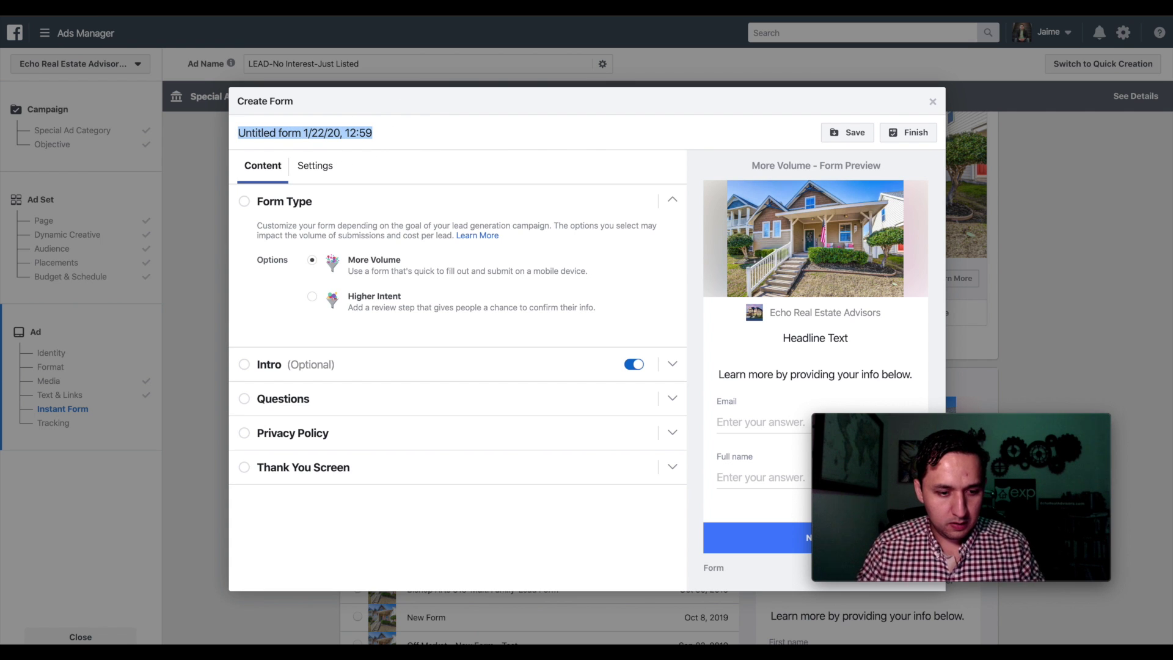
{"action": "type", "text": "Cambrid"}
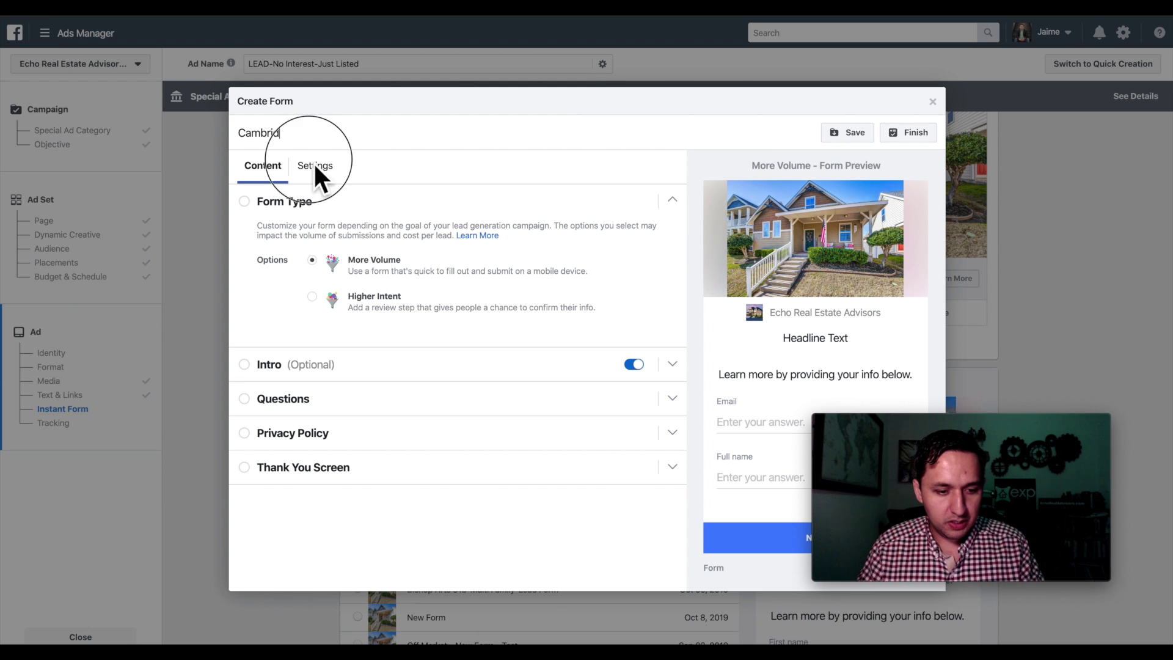
{"action": "type", "text": "ge"}
{"action": "key", "text": "Return"}
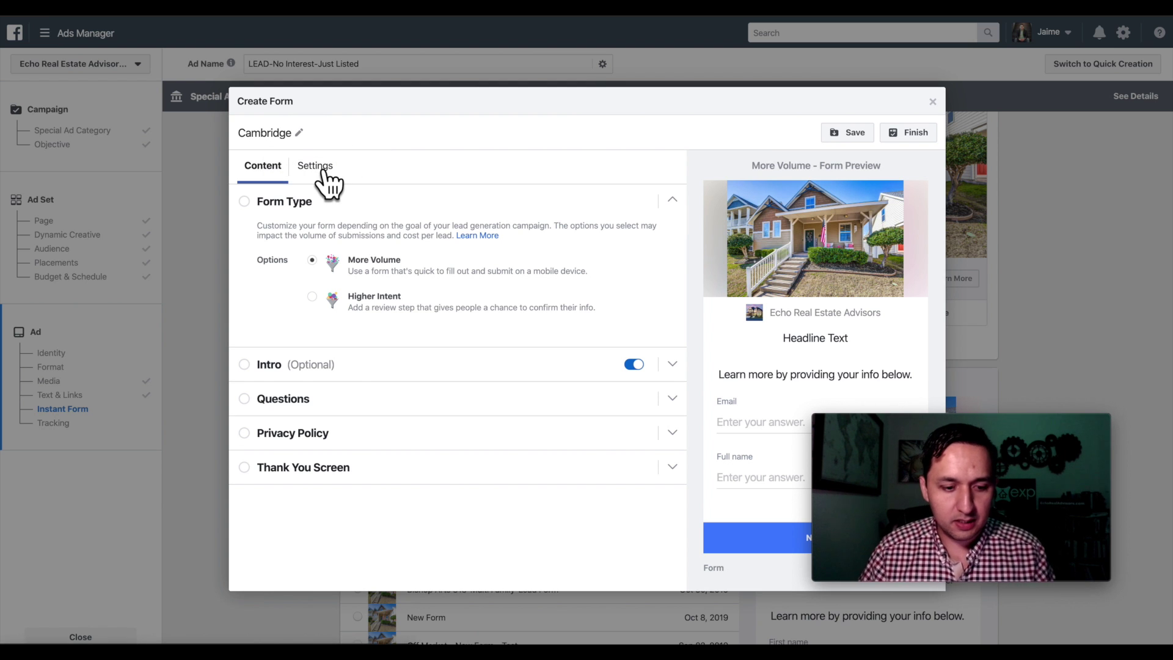
- Allow anyone to submit the form when it is shared
{"action": "left_click", "coordinate": [323, 170]}
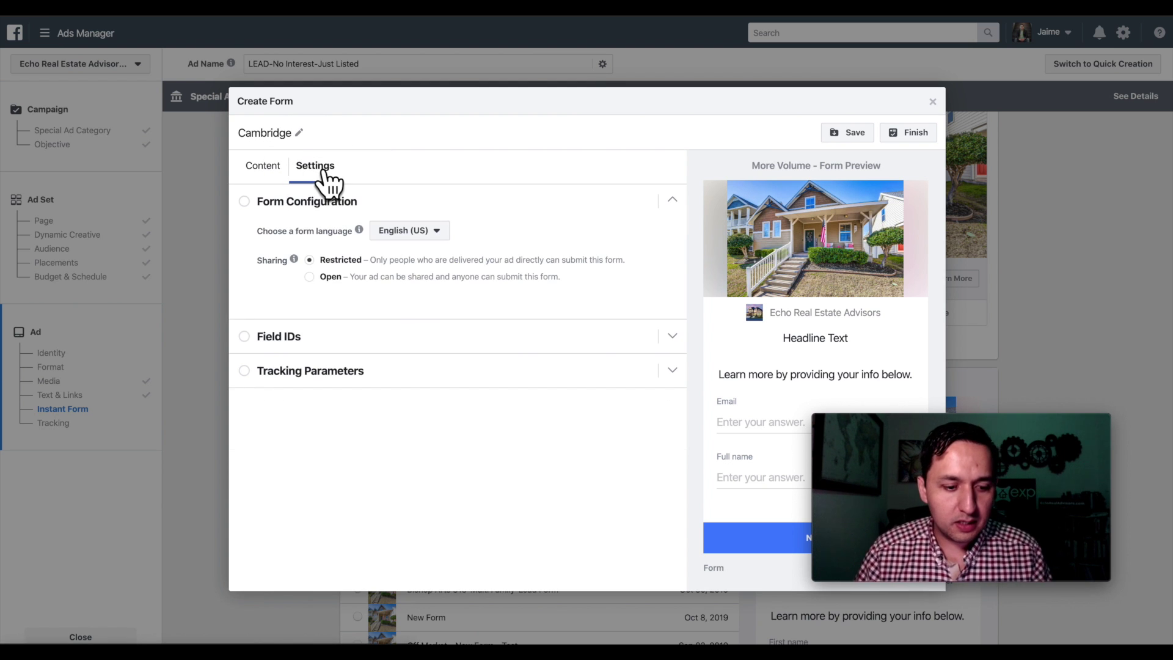
{"action": "left_click", "coordinate": [310, 277]}
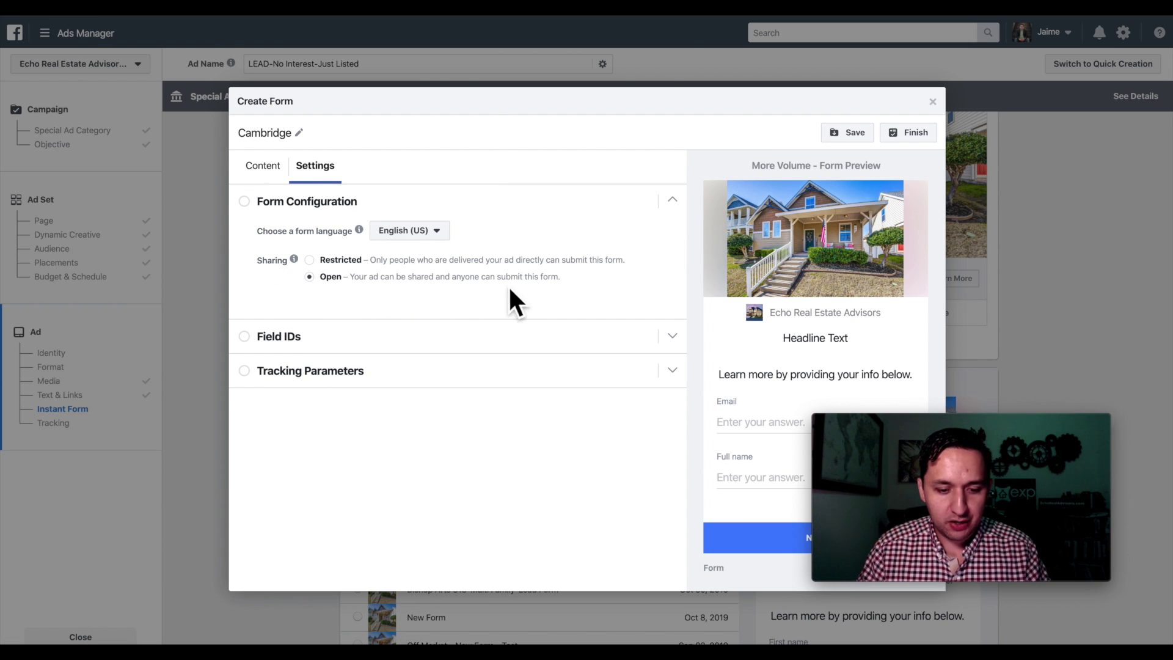
{"action": "left_click", "coordinate": [267, 169]}
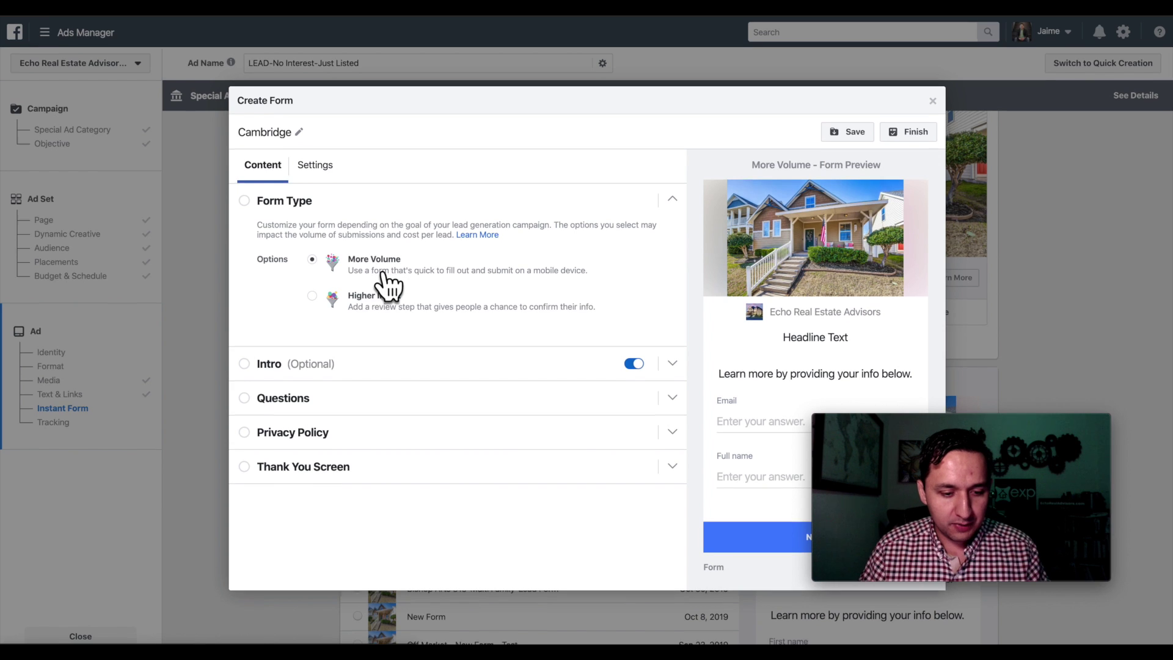
- Give the form intro the headline Just Listed In Providence Village and text 'This Home Will Not Last'
{"action": "left_click", "coordinate": [273, 364]}
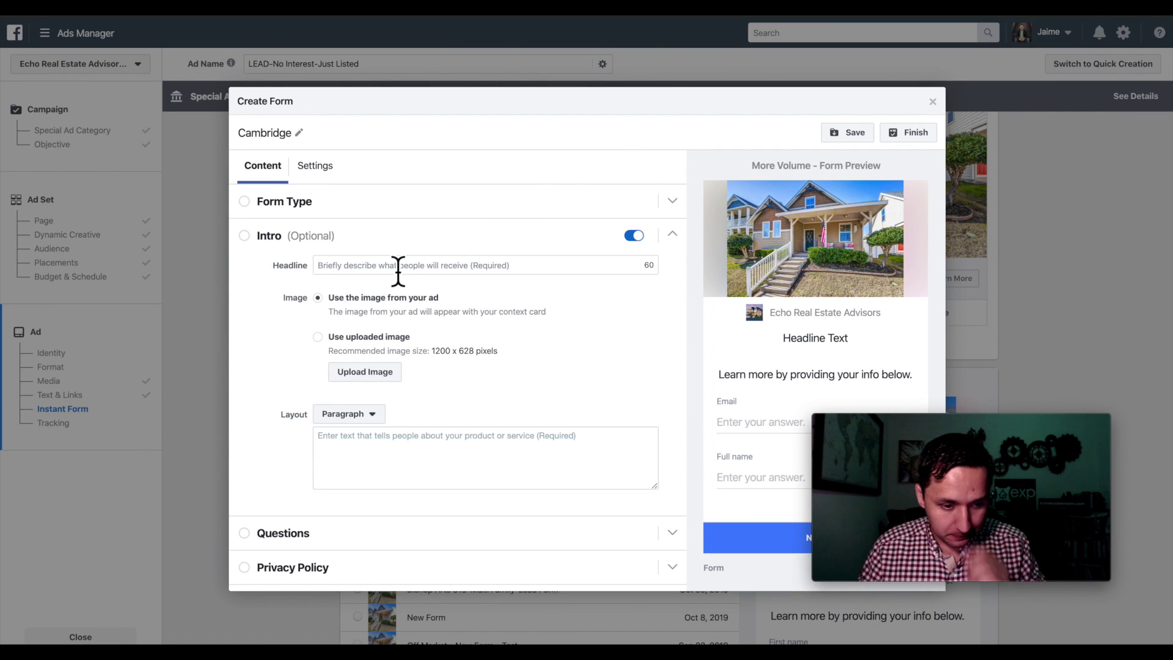
{"action": "scroll", "coordinate": [397, 271], "scroll_direction": "down", "scroll_amount": 1}
{"action": "left_click", "coordinate": [392, 237]}
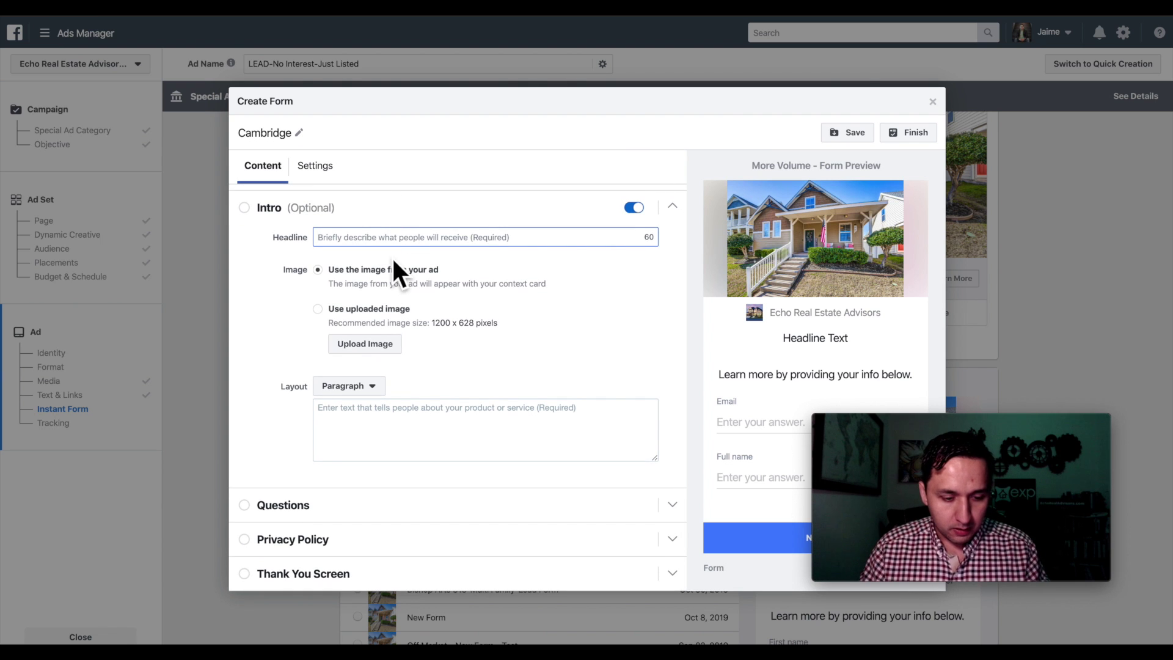
{"action": "type", "text": "Provide"}
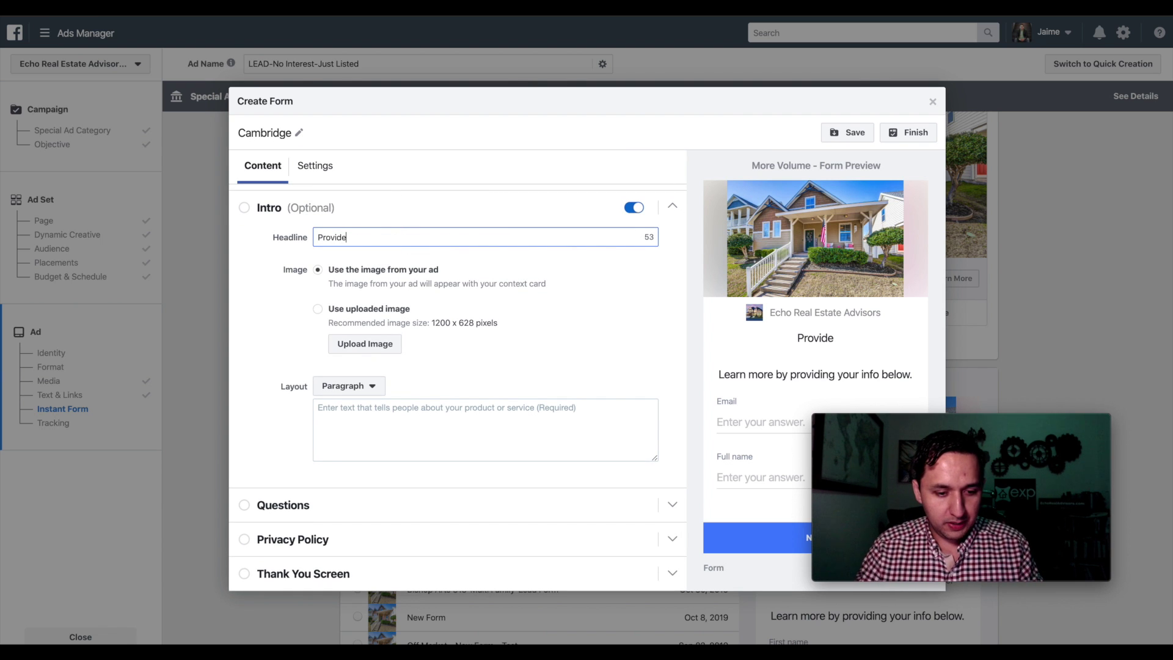
{"action": "key", "text": "BackSpace"}
{"action": "key", "text": "BackSpace"}
{"action": "key", "text": "BackSpace"}
{"action": "key", "text": "BackSpace"}
{"action": "key", "text": "BackSpace"}
{"action": "key", "text": "BackSpace"}
{"action": "key", "text": "BackSpace"}
{"action": "type", "text": "Jus"}
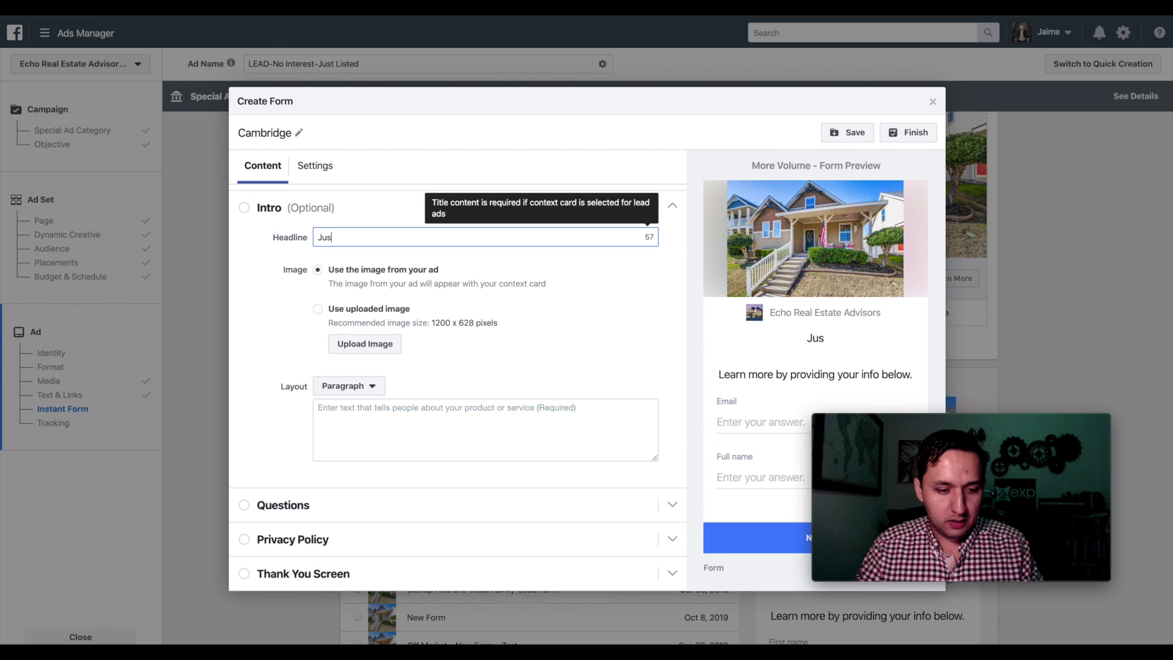
{"action": "type", "text": "t Listed In Pr"}
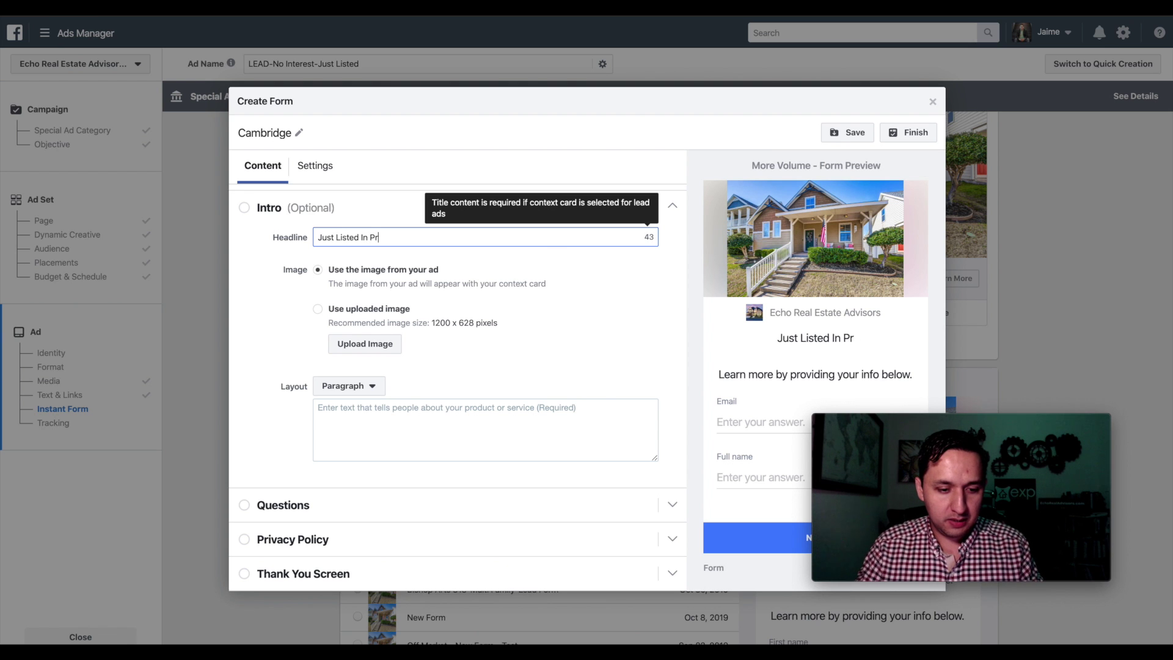
{"action": "type", "text": "ovidence Village"}
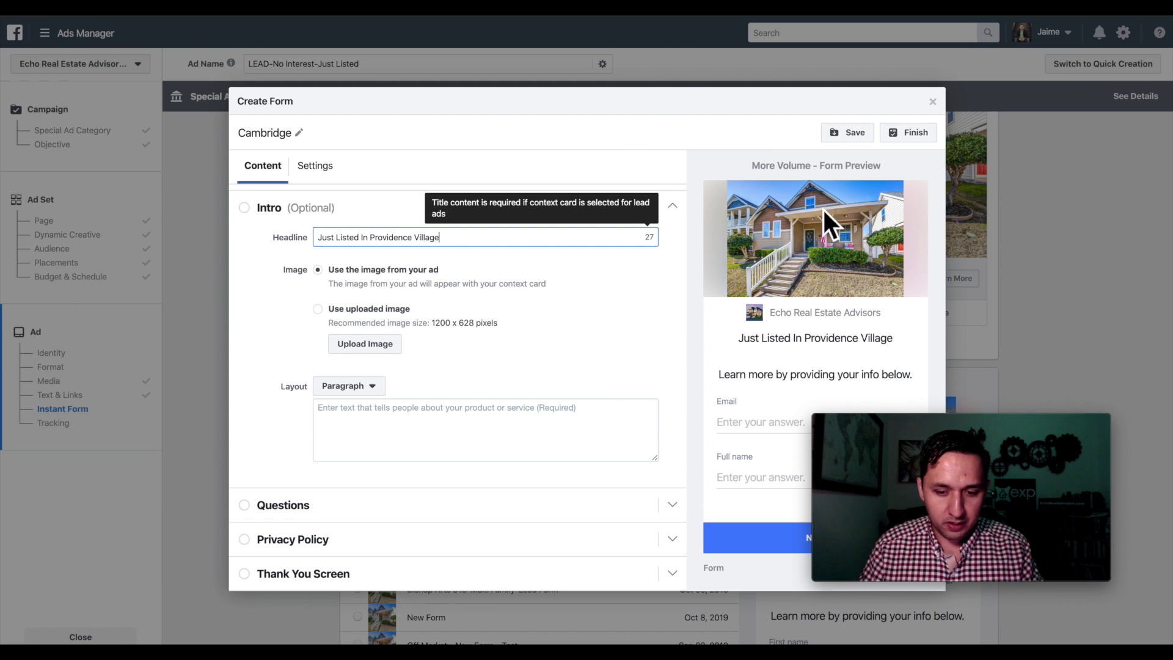
{"action": "left_click", "coordinate": [366, 418]}
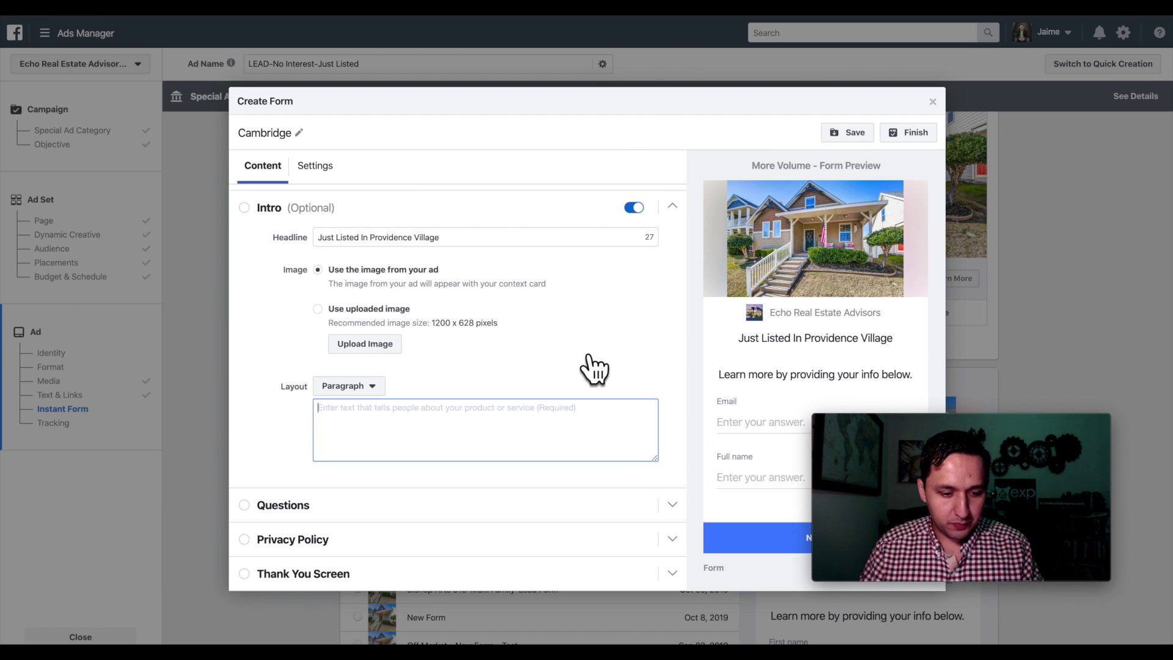
{"action": "type", "text": "This Home "}
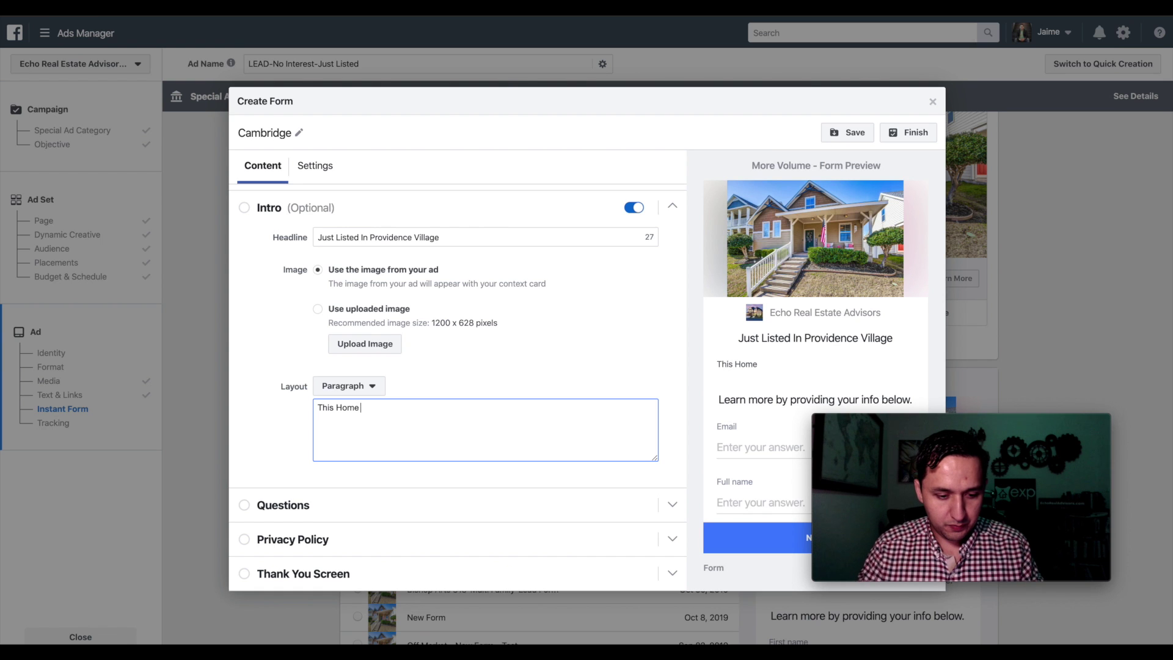
{"action": "type", "text": "Will Not Last!"}
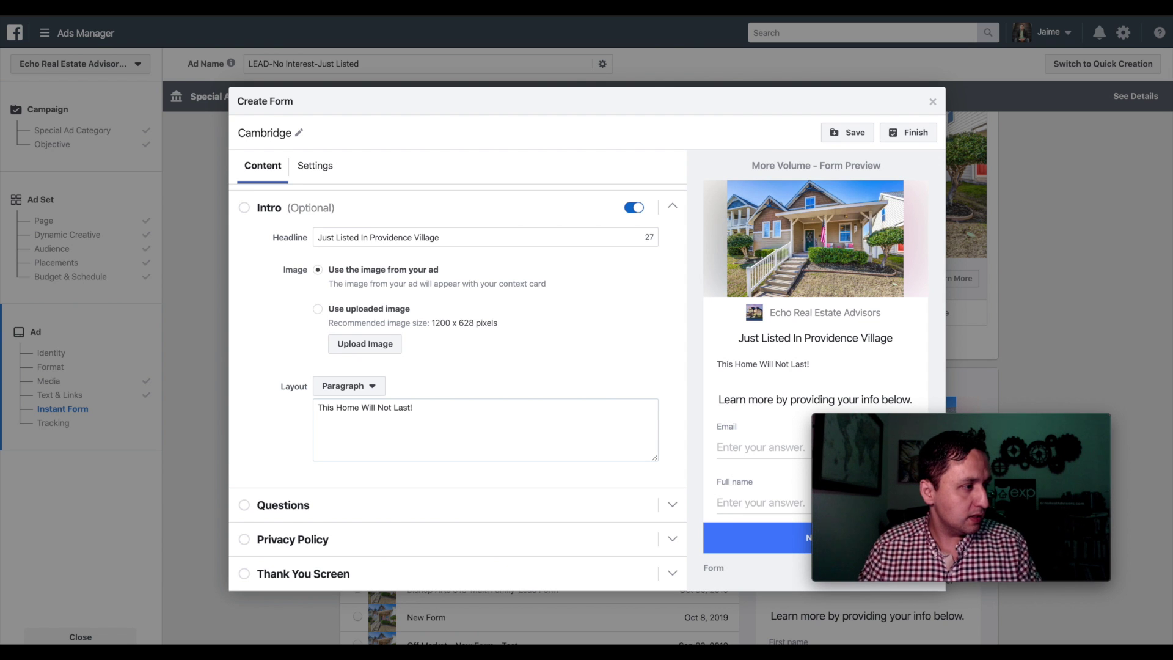
- Delete the Full name question and add a First name question to the form
{"action": "left_click", "coordinate": [278, 507]}
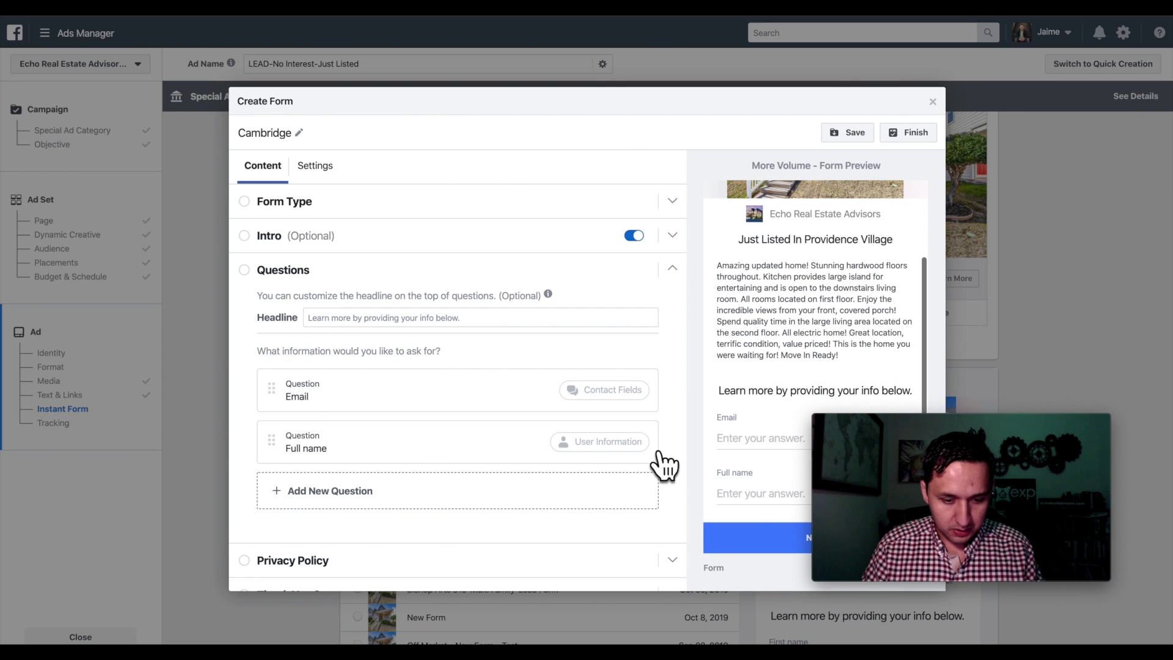
{"action": "left_click", "coordinate": [320, 446]}
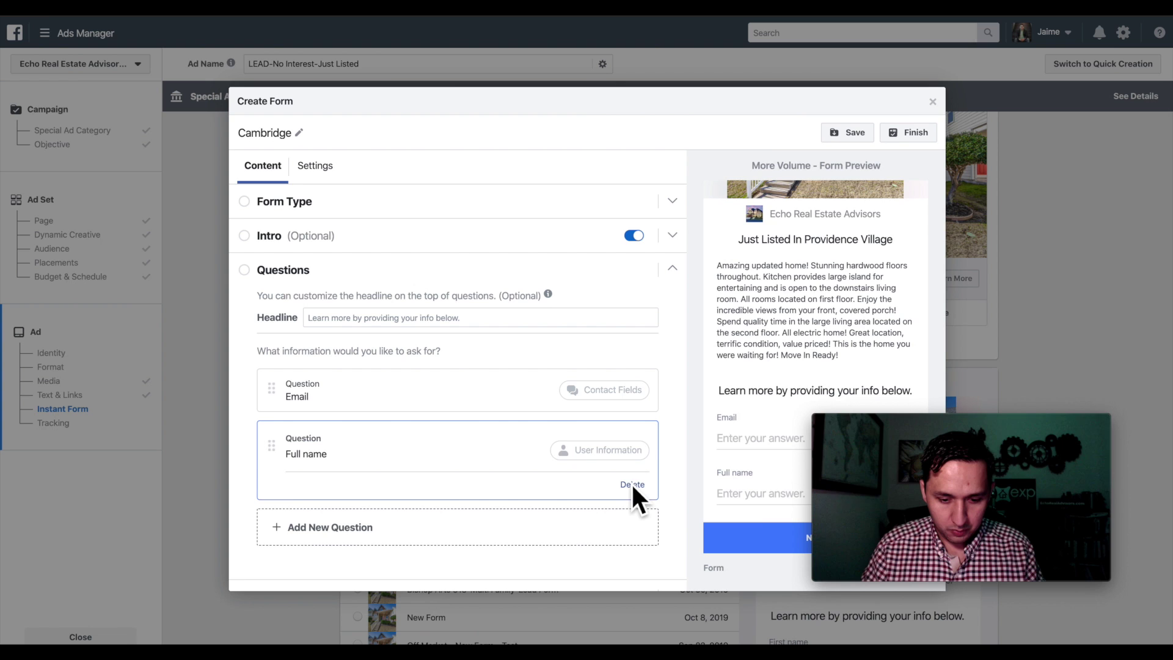
{"action": "left_click", "coordinate": [631, 484]}
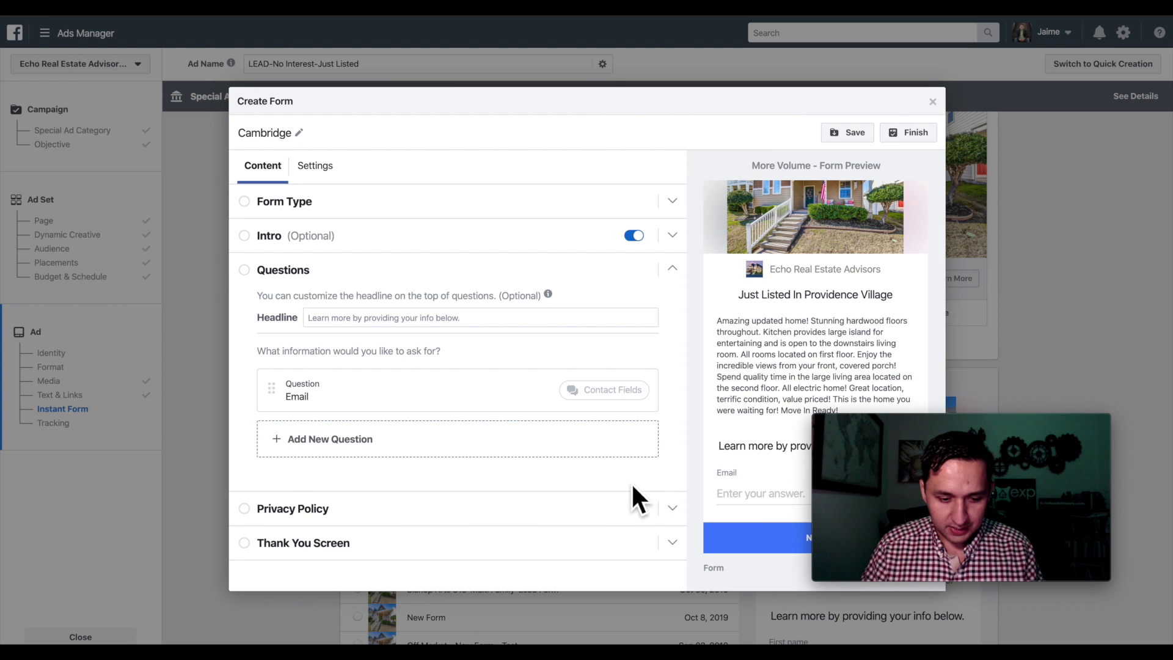
{"action": "left_click", "coordinate": [333, 439]}
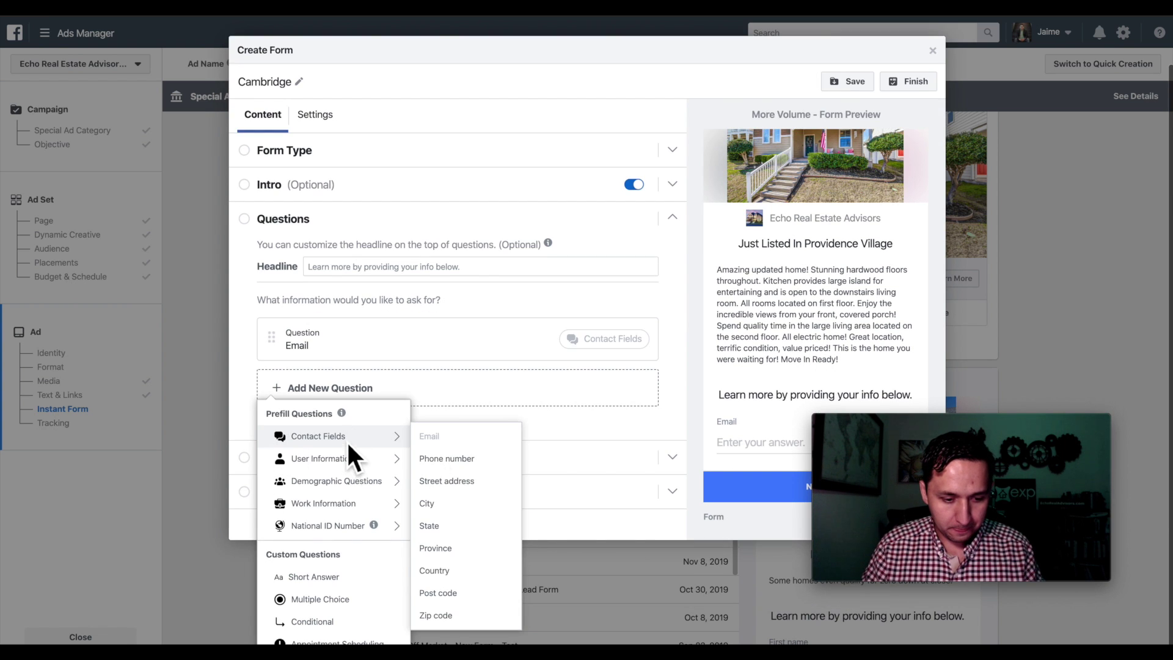
{"action": "mouse_move", "coordinate": [391, 459]}
{"action": "left_click", "coordinate": [451, 481]}
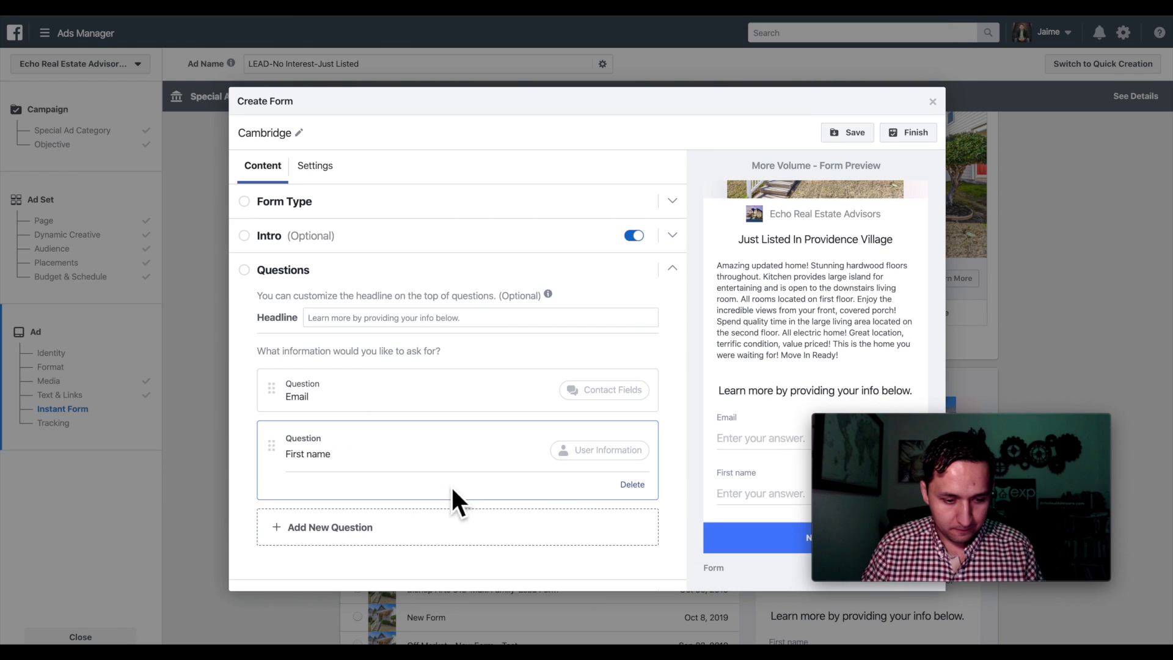
- Add a Phone number question and move First name above Email
{"action": "left_click", "coordinate": [292, 524]}
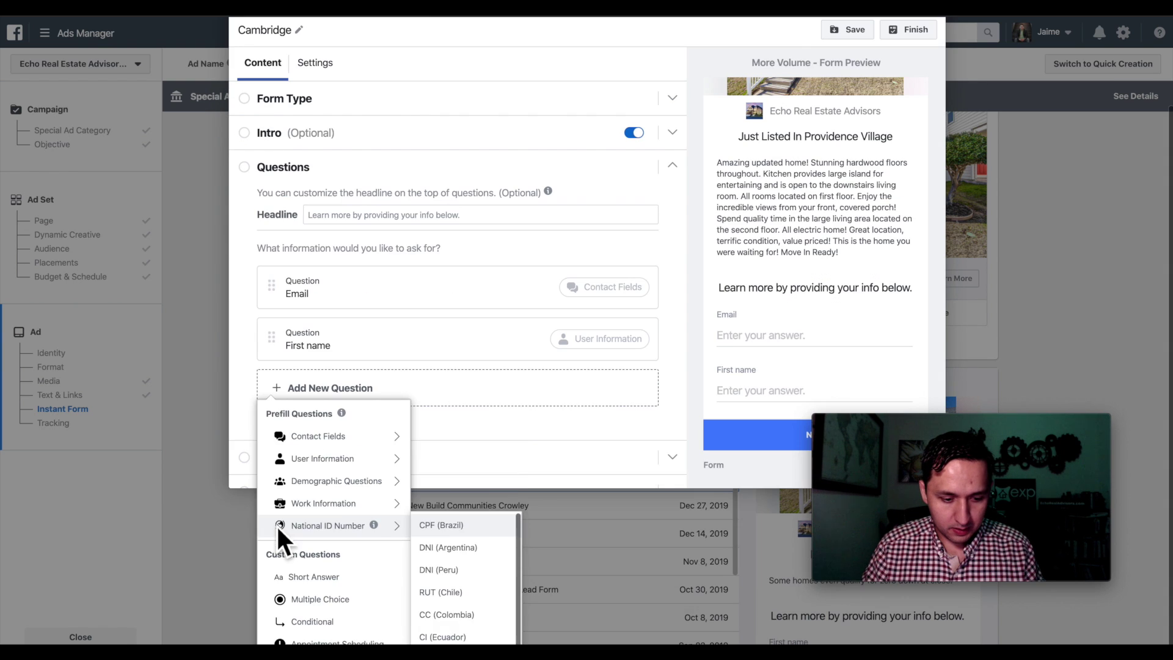
{"action": "mouse_move", "coordinate": [346, 438]}
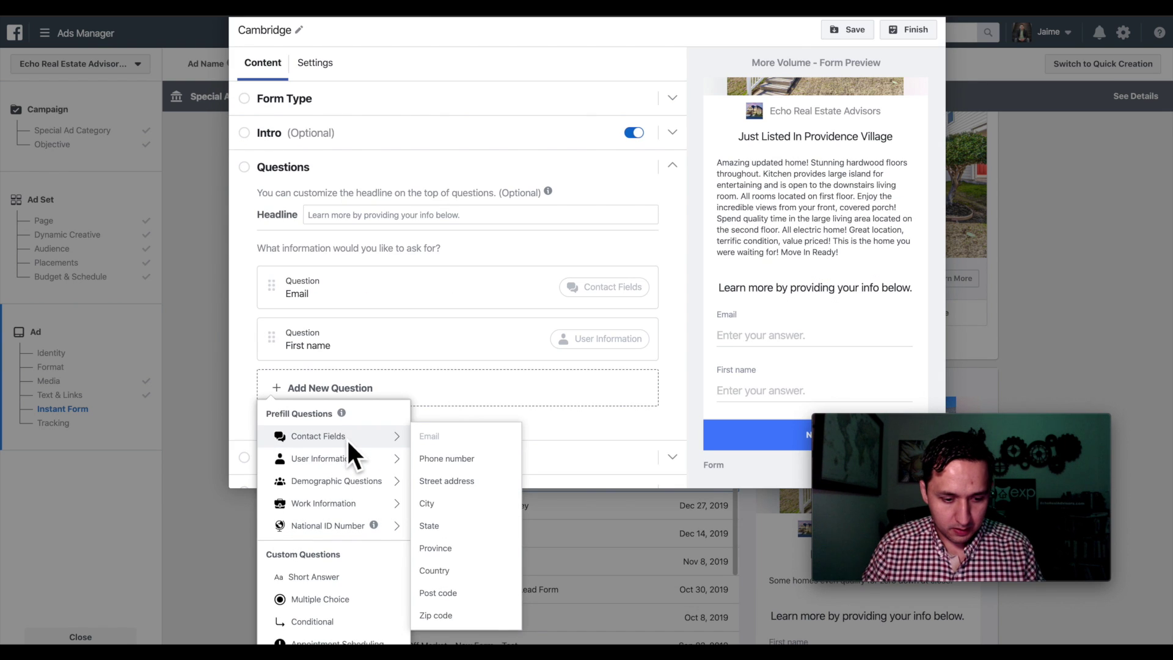
{"action": "left_click", "coordinate": [438, 459]}
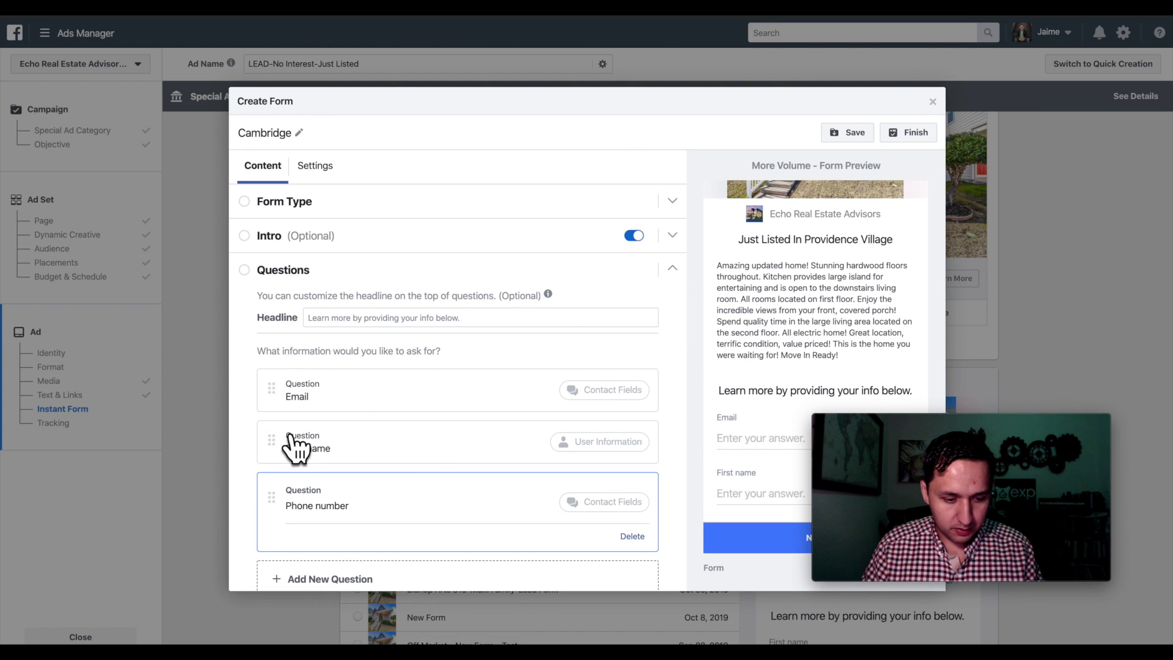
{"action": "left_click_drag", "start_coordinate": [267, 451], "coordinate": [275, 391]}
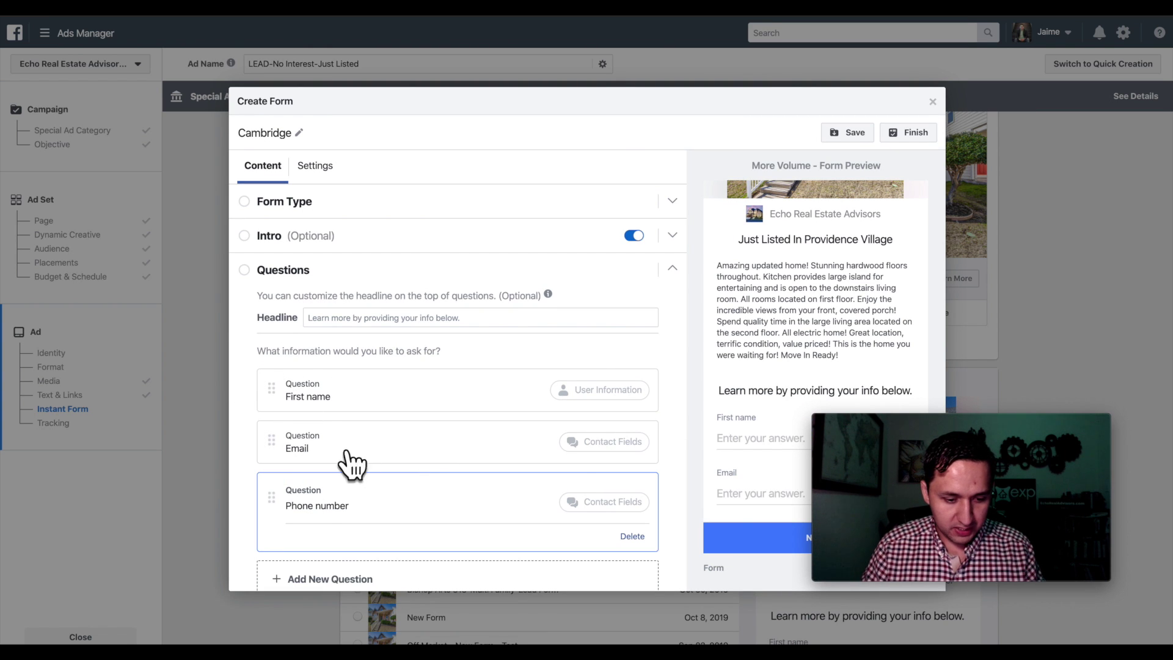
{"action": "scroll", "coordinate": [278, 504], "scroll_direction": "down", "scroll_amount": 2}
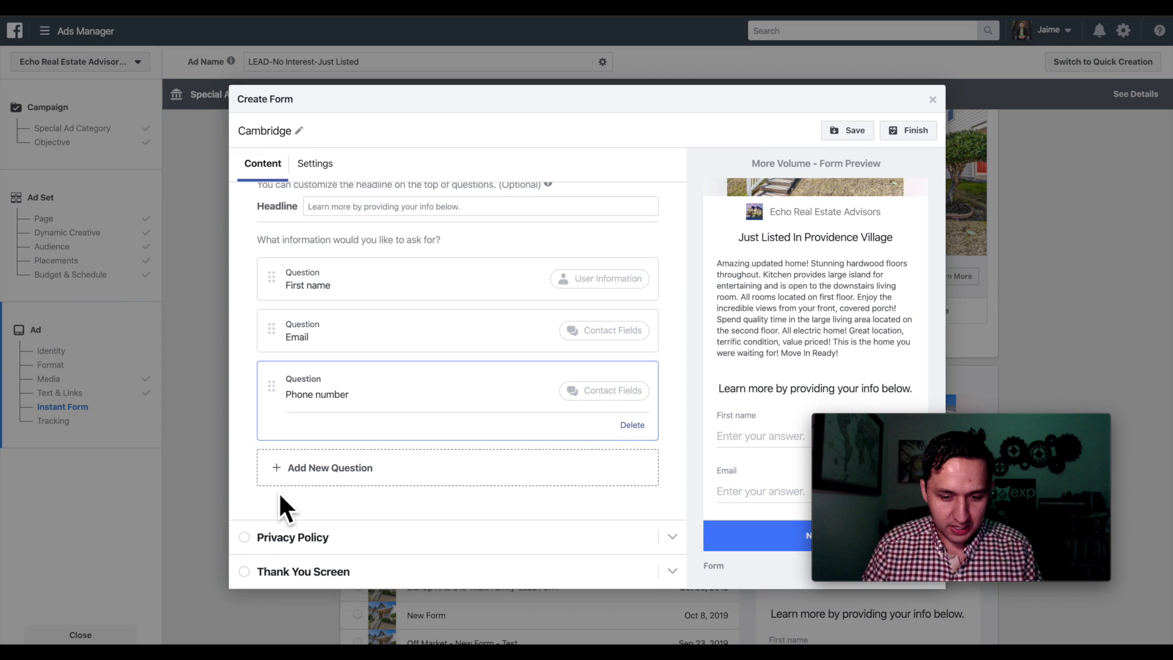
{"action": "left_click", "coordinate": [437, 517]}
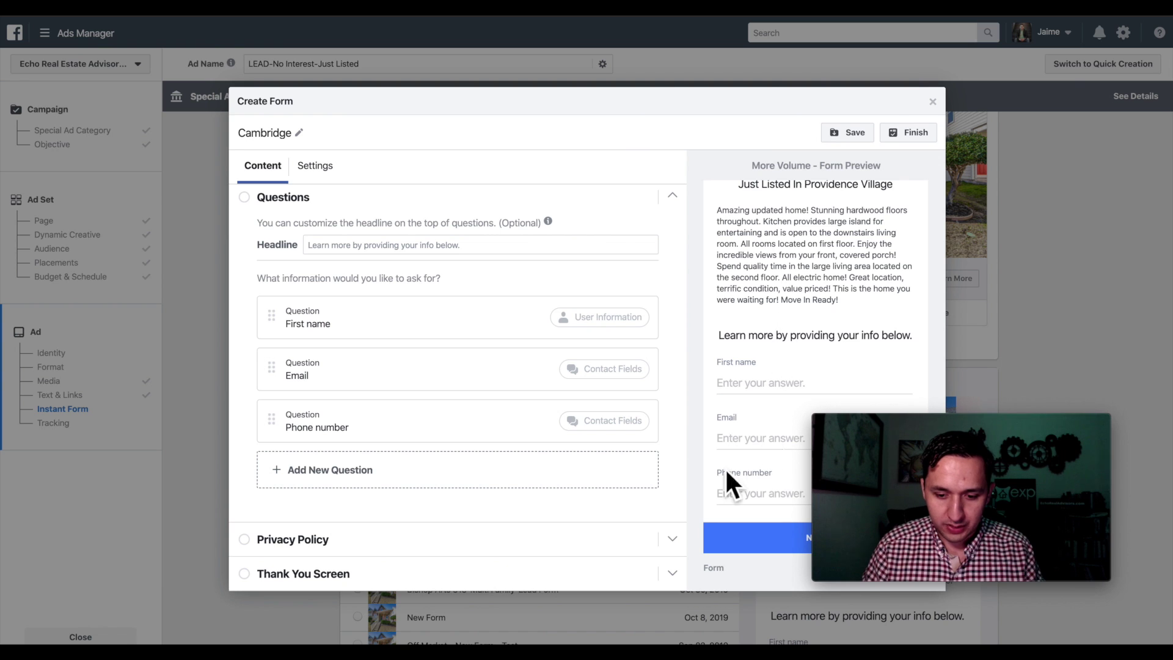
{"action": "scroll", "coordinate": [459, 366], "scroll_direction": "up", "scroll_amount": 2}
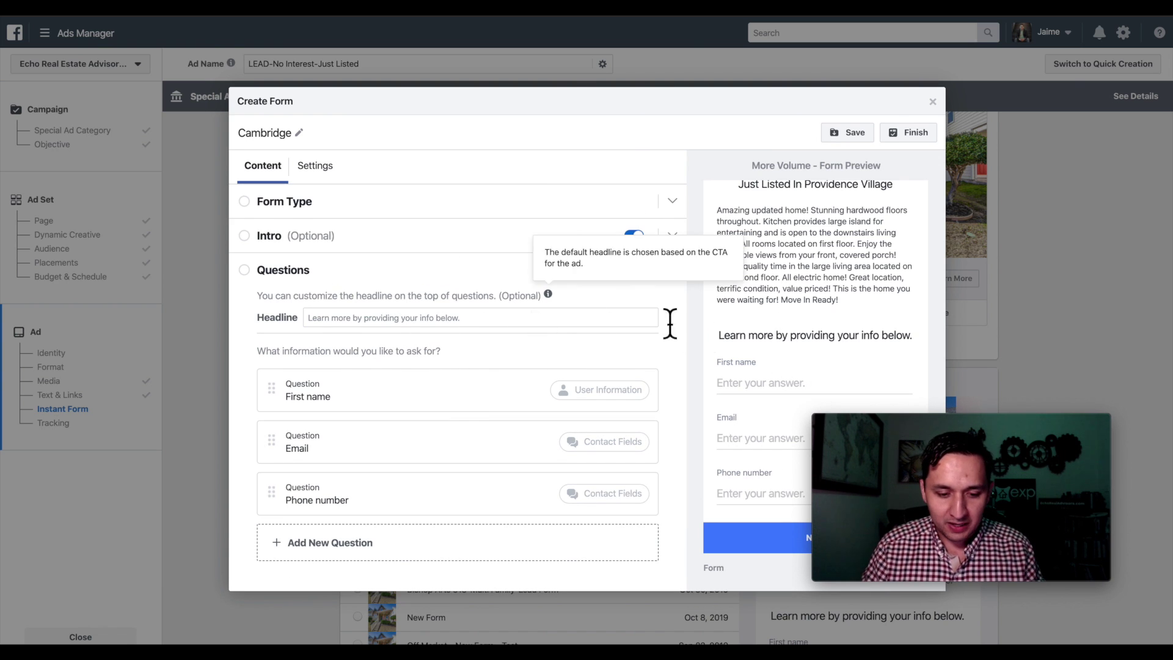
{"action": "scroll", "coordinate": [553, 513], "scroll_direction": "down", "scroll_amount": 2}
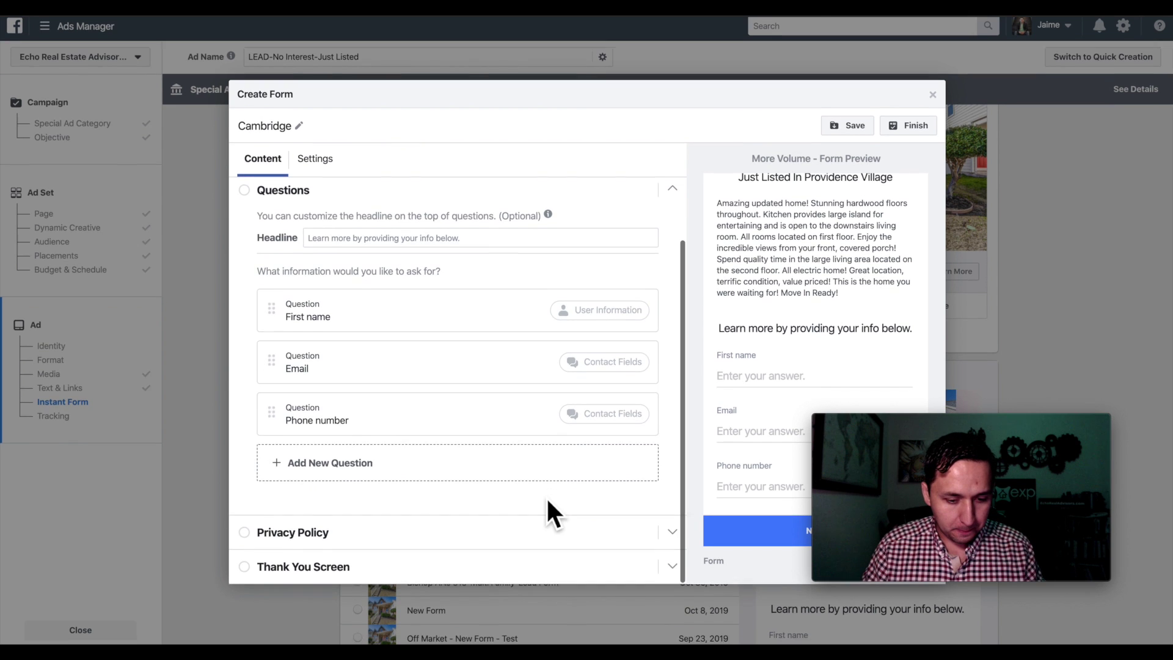
- Expand the Cambridge form's Privacy Policy section to show its empty link fields
{"action": "left_click", "coordinate": [304, 537]}
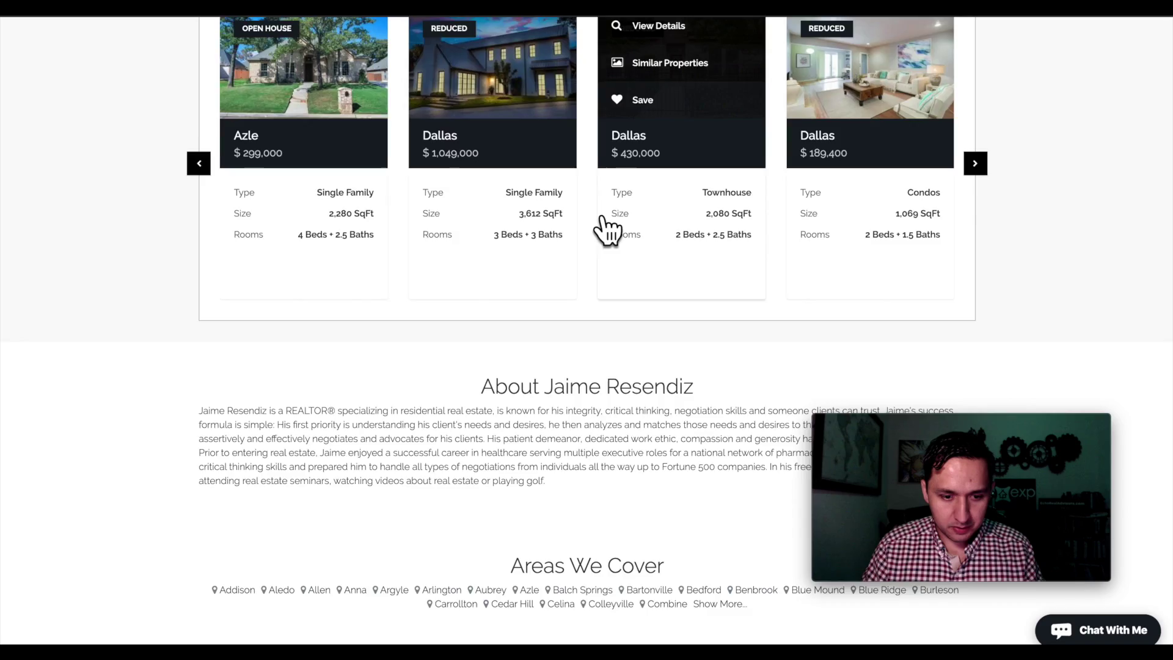
{"action": "scroll", "coordinate": [605, 230], "scroll_direction": "up", "scroll_amount": 10}
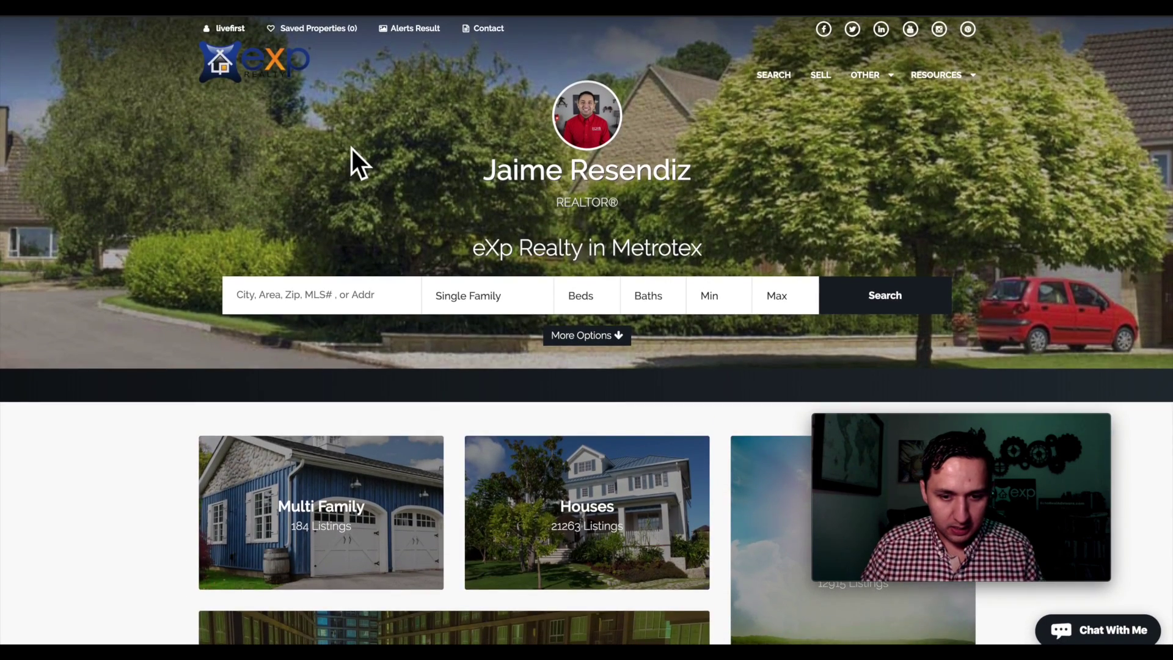
{"action": "scroll", "coordinate": [351, 152], "scroll_direction": "down", "scroll_amount": 15}
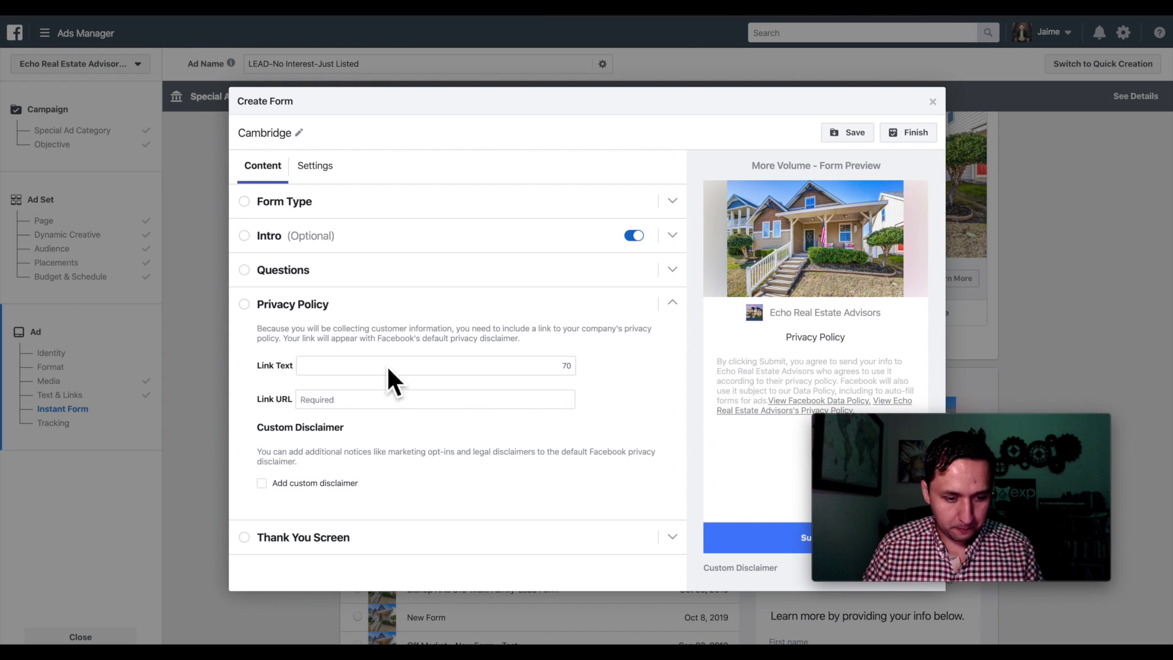
- Paste the privacy policy page URL and set its link text to 'Privacy Policy'
{"action": "left_click", "coordinate": [381, 405]}
{"action": "type", "text": "https://jaimeresendizexprealty.com/privacy.php"}
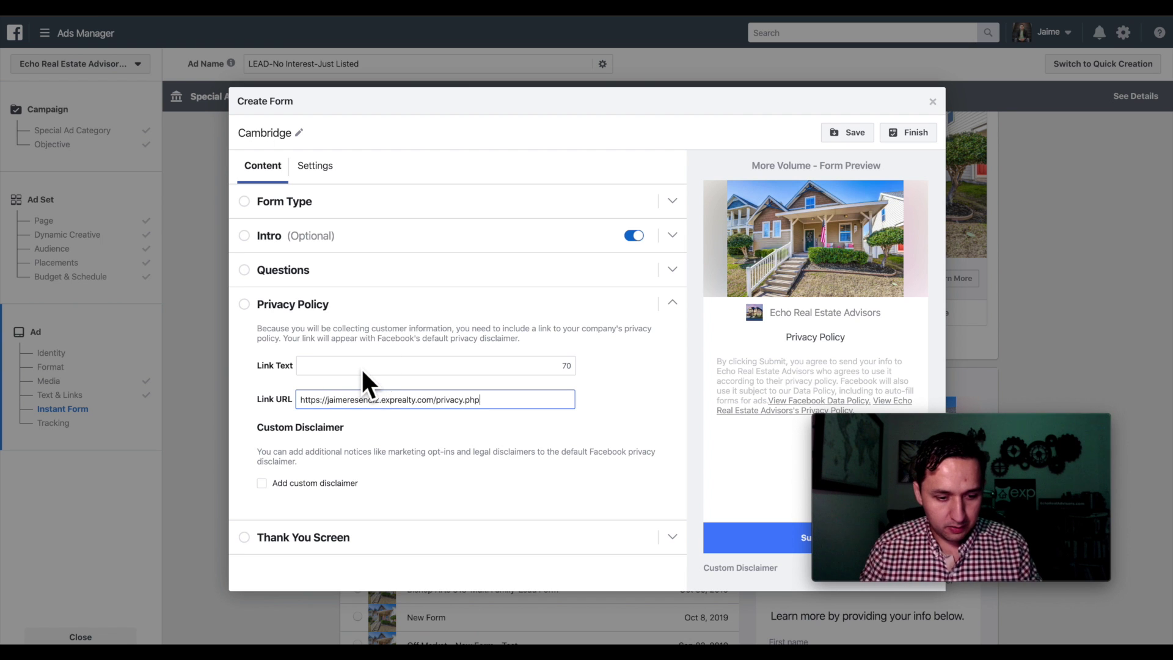
{"action": "left_click", "coordinate": [361, 360]}
{"action": "type", "text": "P"}
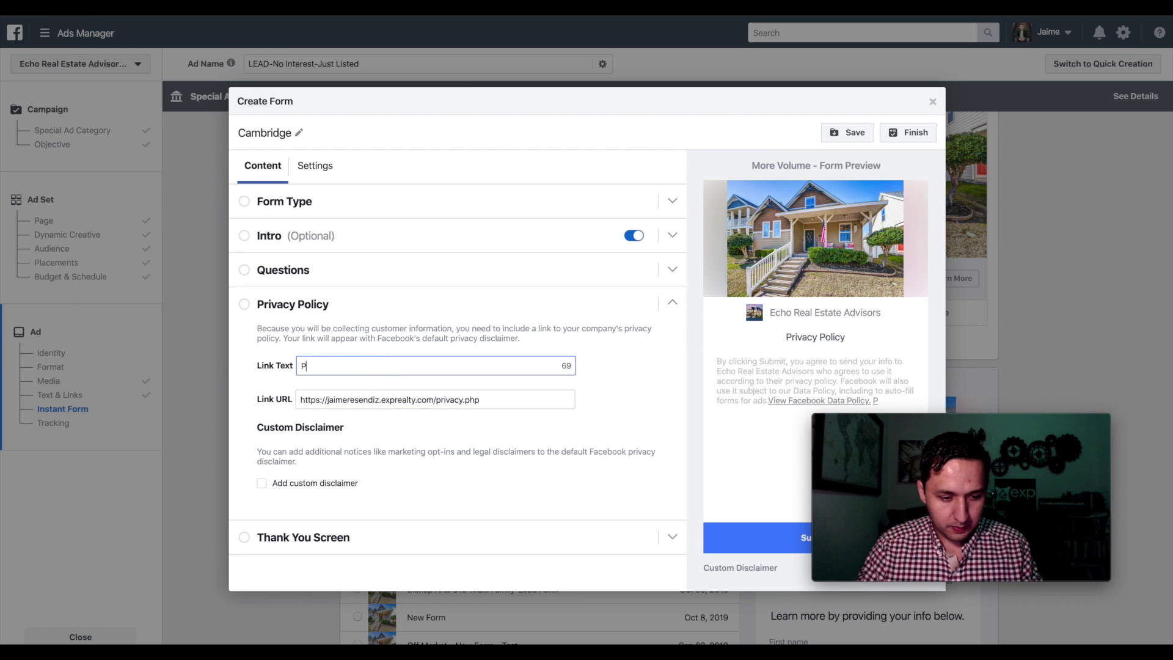
{"action": "type", "text": "rivacy Policy"}
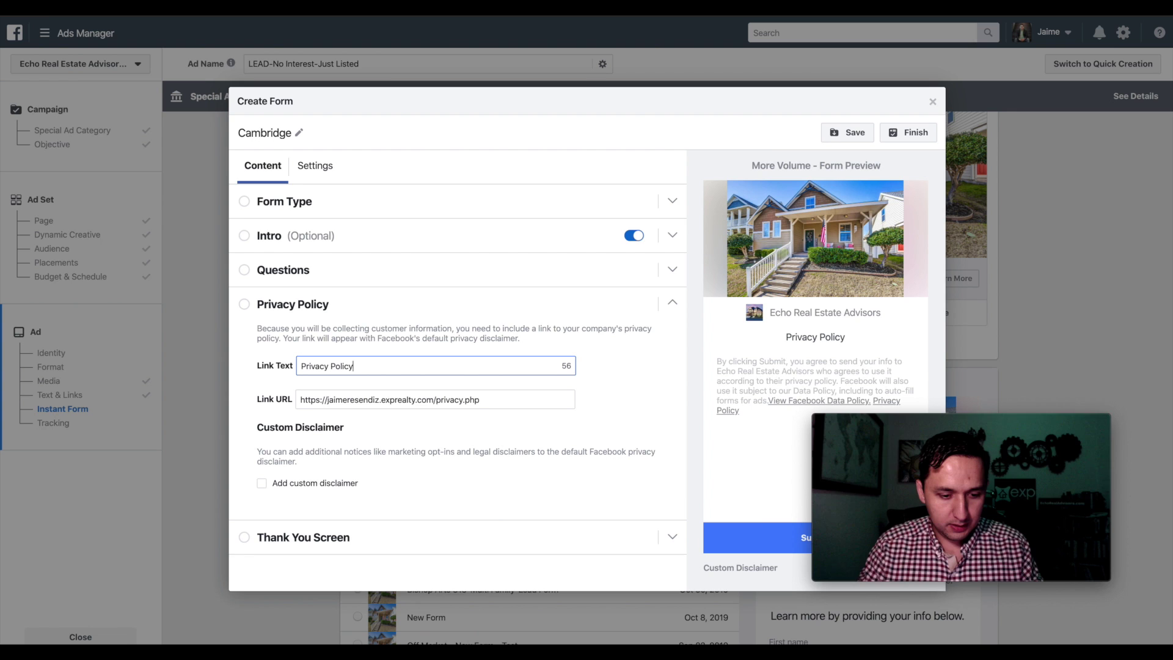
- Replace the thank-you screen description with the new pasted message
{"action": "left_click", "coordinate": [345, 541]}
{"action": "scroll", "coordinate": [354, 538], "scroll_direction": "down", "scroll_amount": 1}
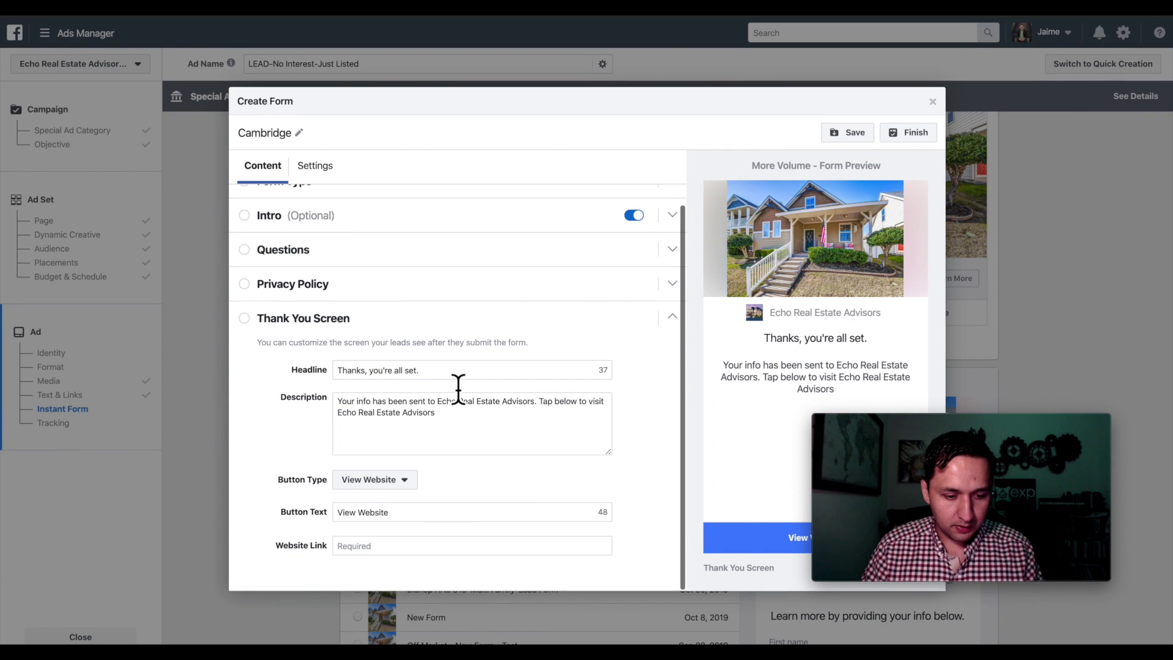
{"action": "left_click", "coordinate": [457, 427]}
{"action": "left_click_drag", "start_coordinate": [461, 424], "coordinate": [233, 387]}
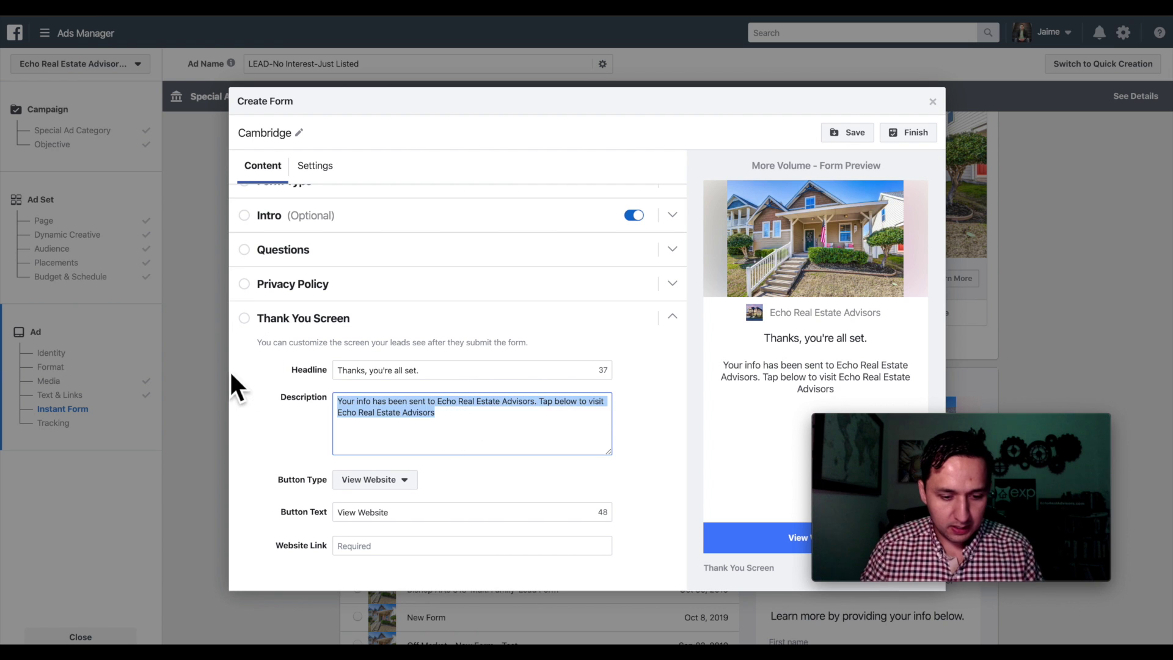
{"action": "key", "text": "BackSpace"}
{"action": "type", "text": "The Details Are Waiting In Your Inbox!  Thanks Again! I Look Forward To Connecting With You!"}
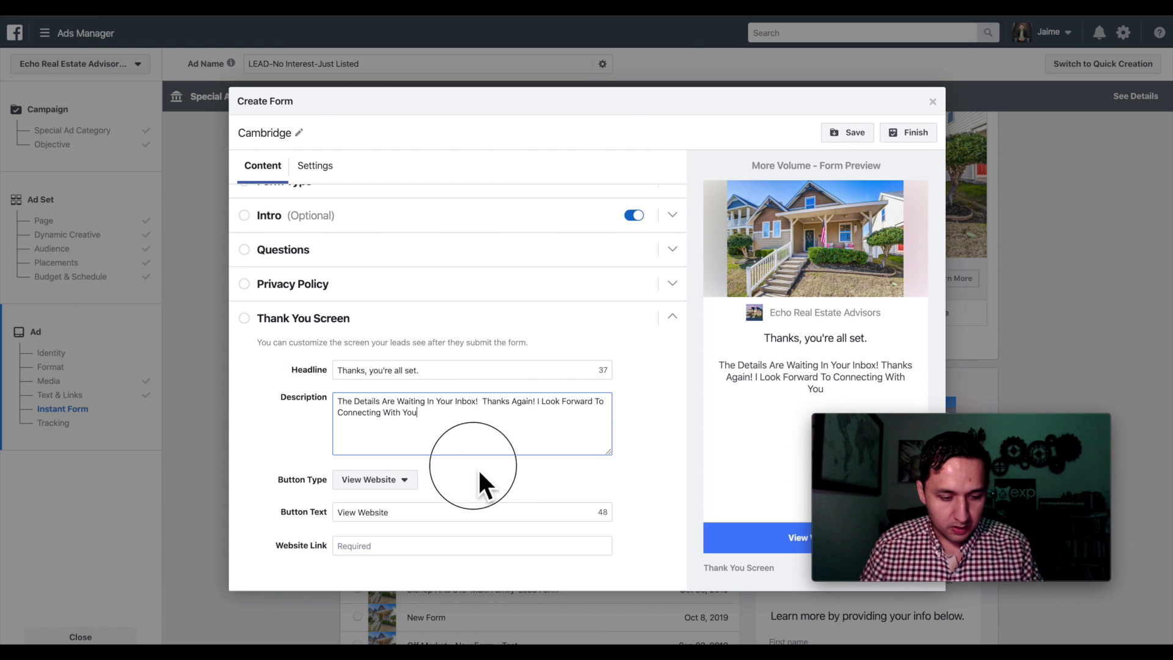
- Set the thank-you button to 'Properties', linking to the agent website address
{"action": "key", "text": "ctrl+a"}
{"action": "key", "text": "BackSpace"}
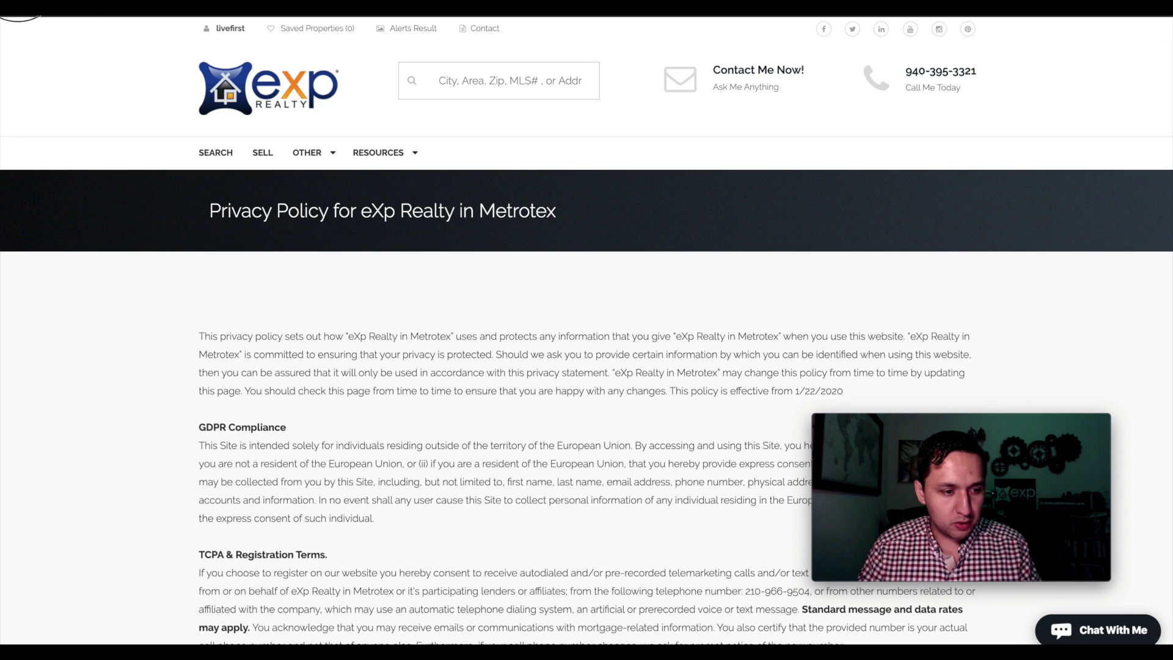
{"action": "left_click", "coordinate": [239, 92]}
{"action": "scroll", "coordinate": [587, 330], "scroll_direction": "down", "scroll_amount": 10}
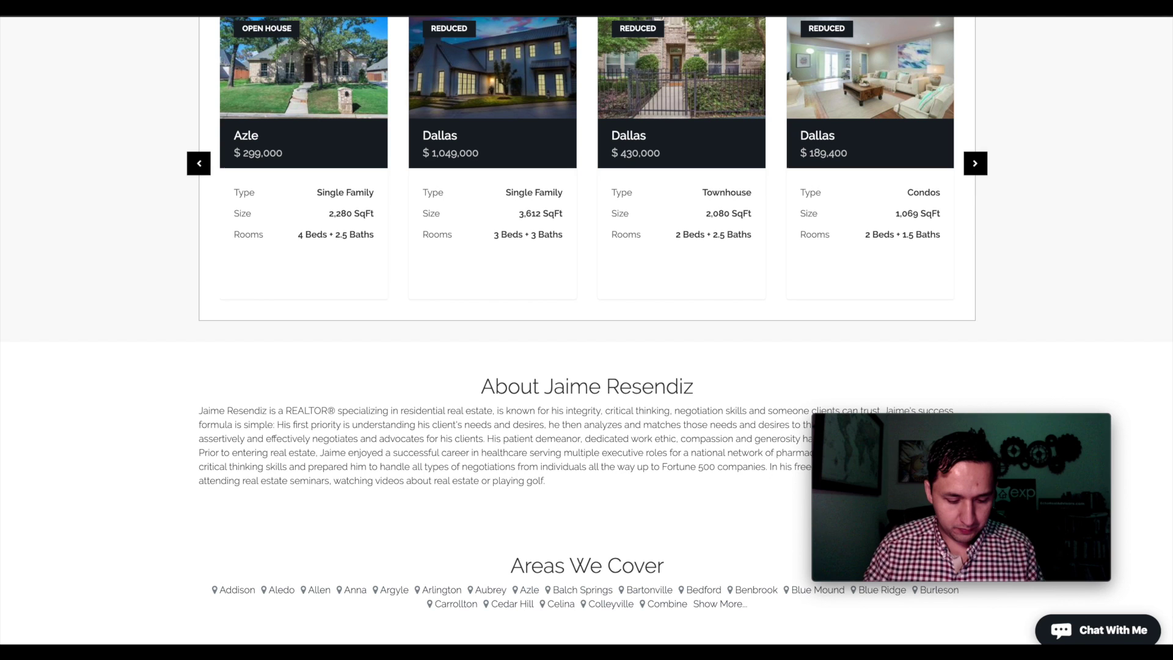
{"action": "scroll", "coordinate": [259, 232], "scroll_direction": "up", "scroll_amount": 10}
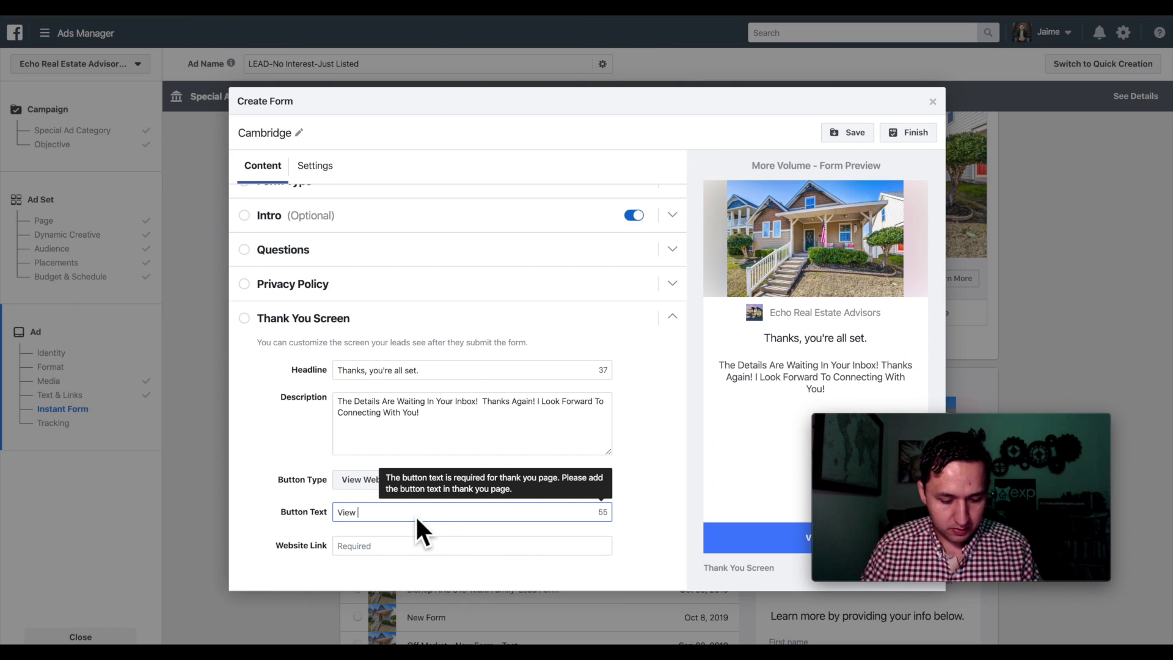
{"action": "type", "text": "Properties"}
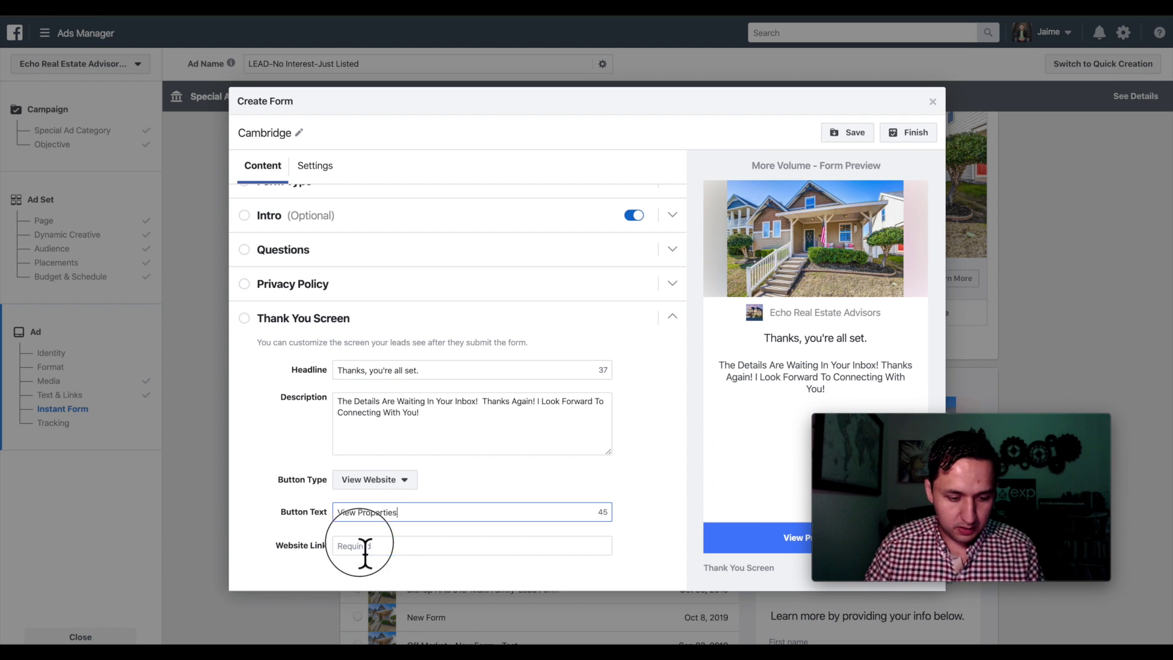
{"action": "left_click", "coordinate": [365, 546]}
{"action": "type", "text": "https://jaimeresendiz.exprealty.com/"}
{"action": "left_click", "coordinate": [663, 488]}
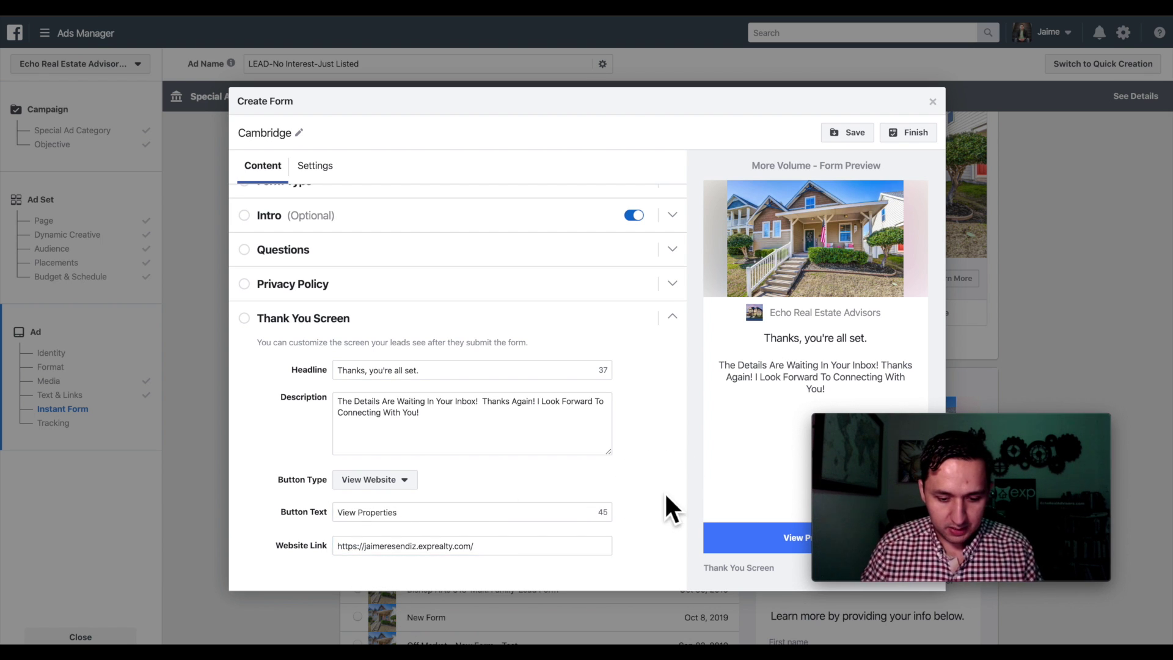
- Save the Cambridge form as a draft, then finish it for use in the ad
{"action": "left_click", "coordinate": [854, 136]}
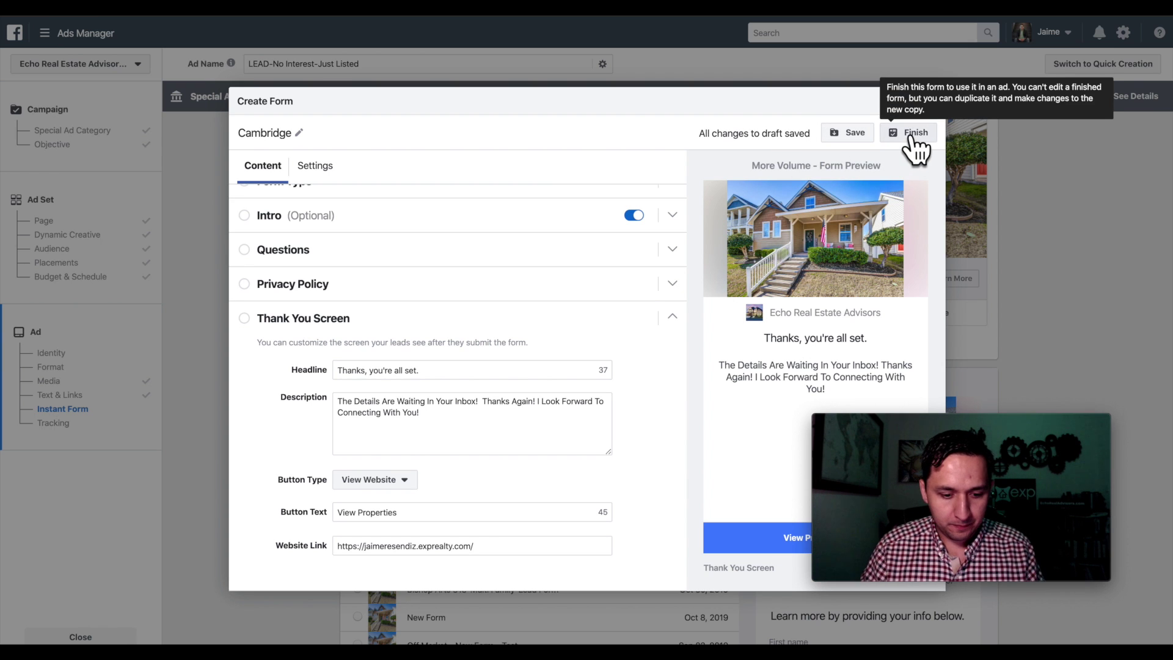
{"action": "left_click", "coordinate": [914, 135]}
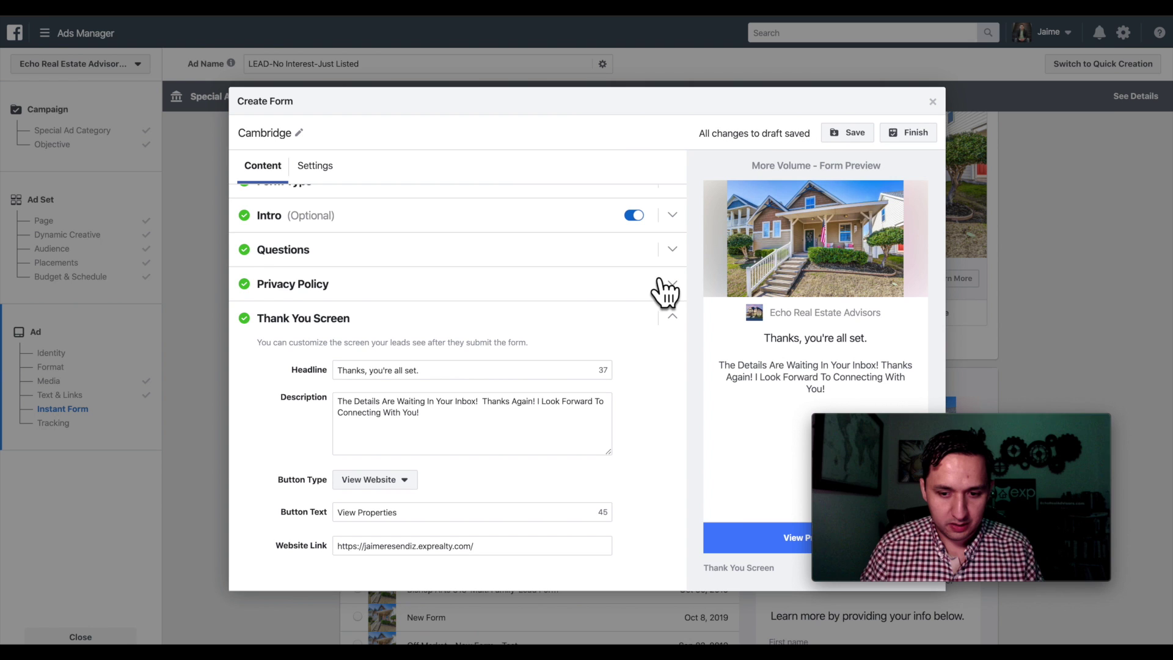
{"action": "left_click", "coordinate": [915, 133]}
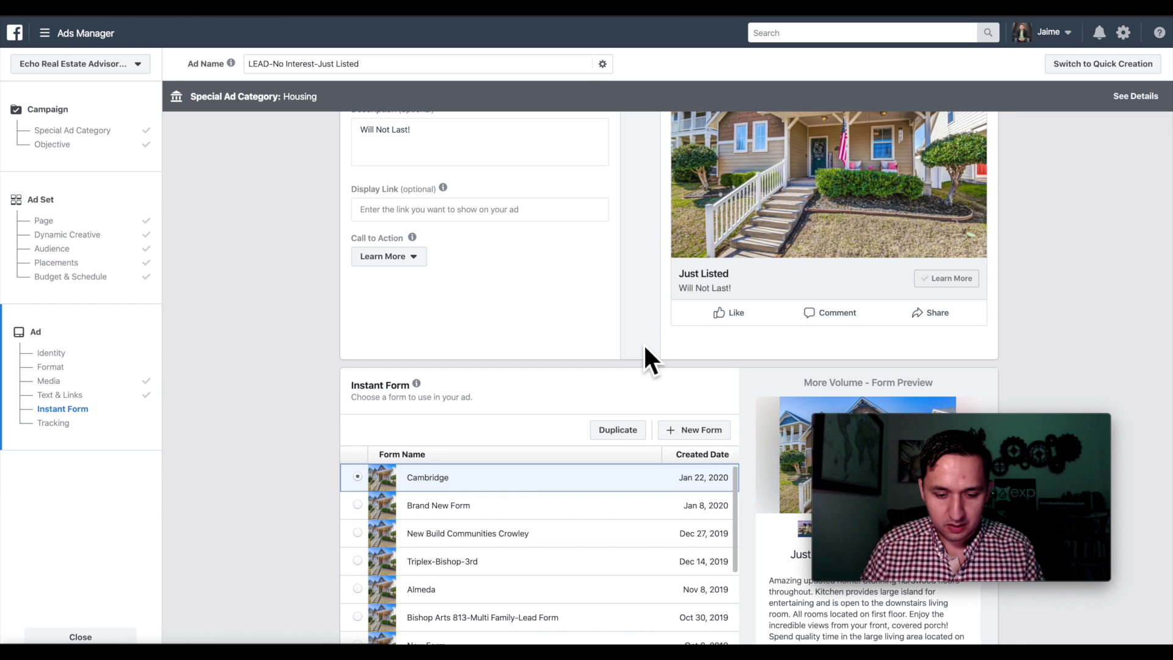
- Confirm the finished ad so LEAD-Just Listed appears in the Campaigns list
{"action": "scroll", "coordinate": [787, 403], "scroll_direction": "down", "scroll_amount": 10}
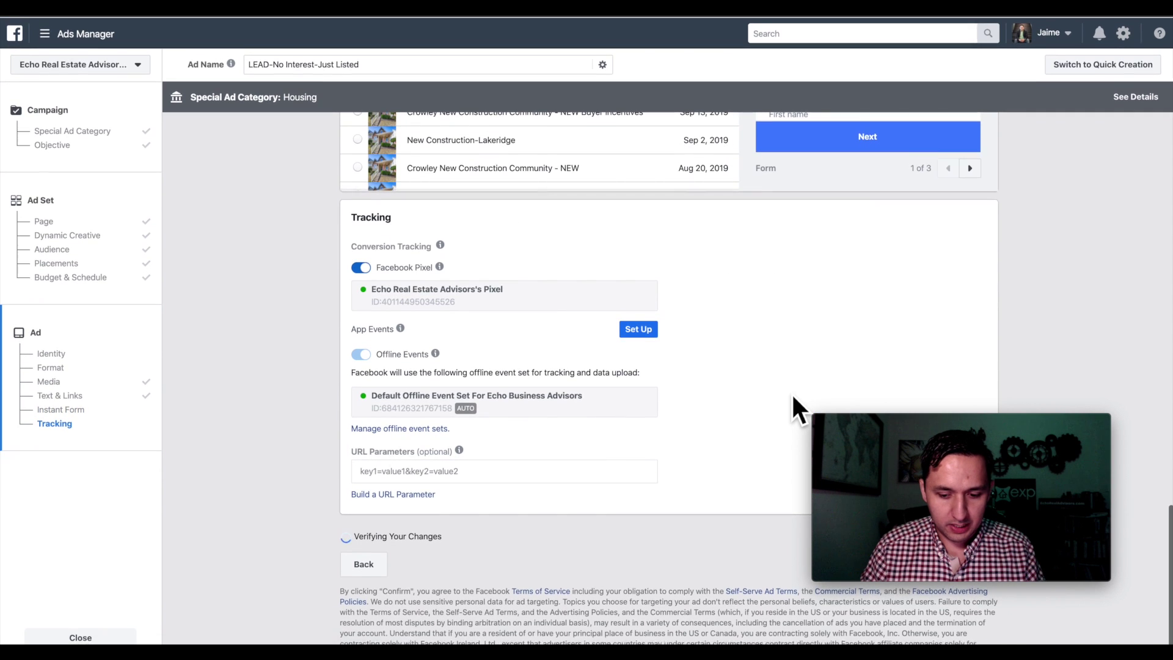
{"action": "scroll", "coordinate": [790, 392], "scroll_direction": "up", "scroll_amount": 2}
{"action": "scroll", "coordinate": [793, 403], "scroll_direction": "down", "scroll_amount": 2}
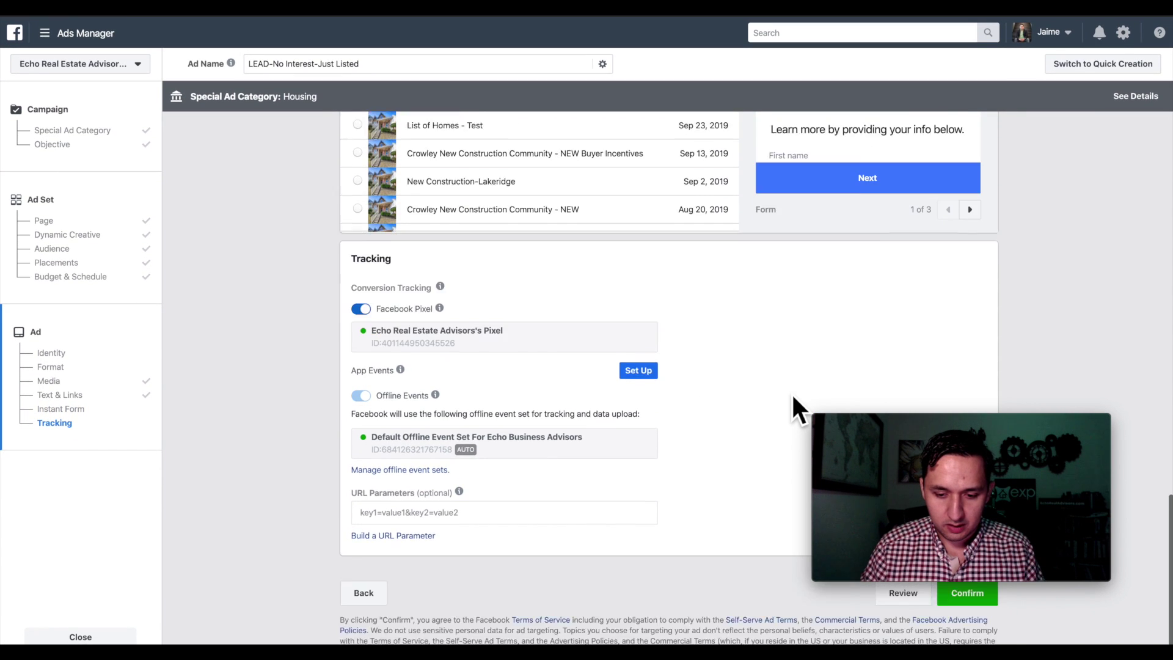
{"action": "left_click", "coordinate": [985, 619]}
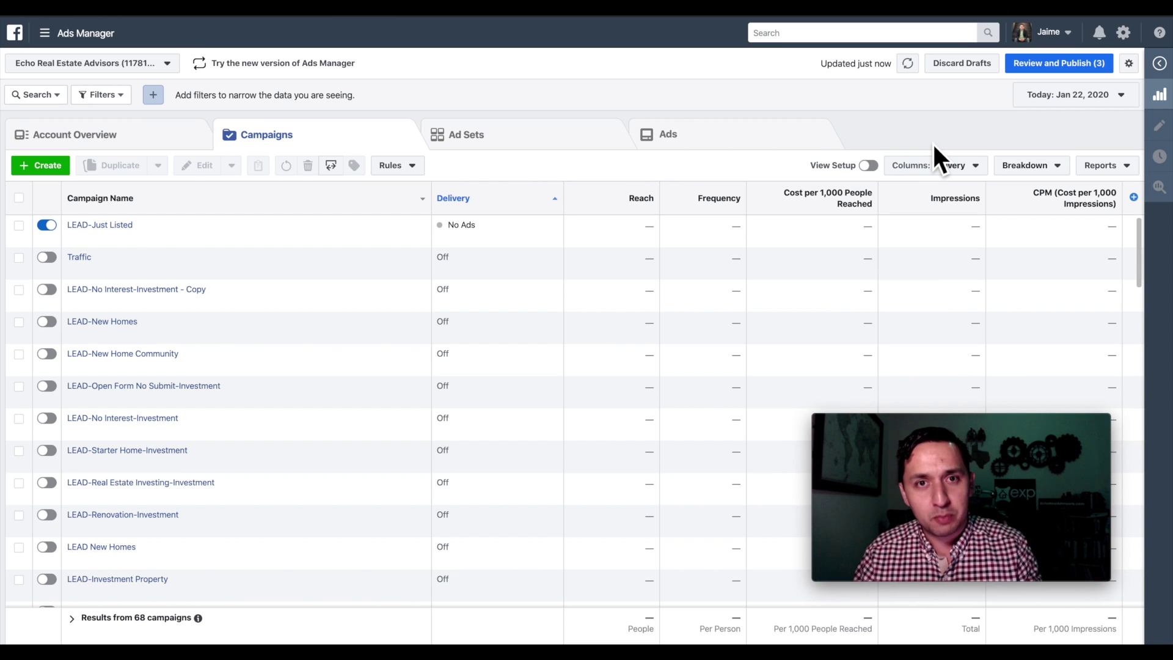
{"action": "mouse_move", "coordinate": [121, 235]}
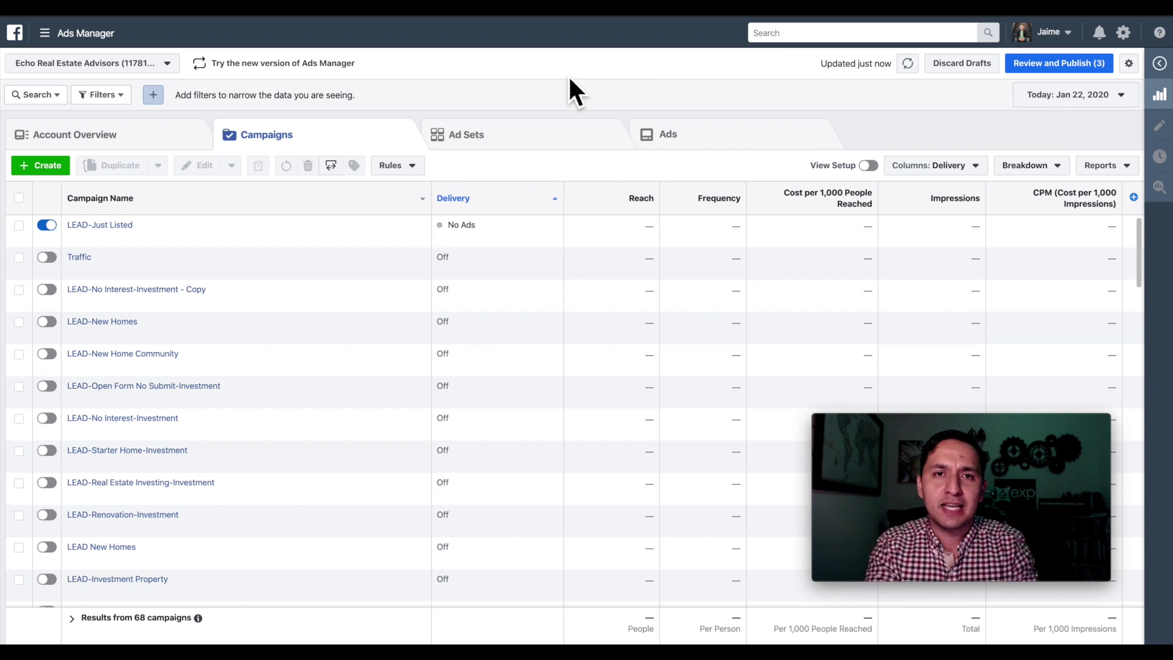
- Duplicate LEAD-Just Listed and rename the copy 'LEAD-Third Party Websites-Just Listed'
{"action": "left_click", "coordinate": [18, 225]}
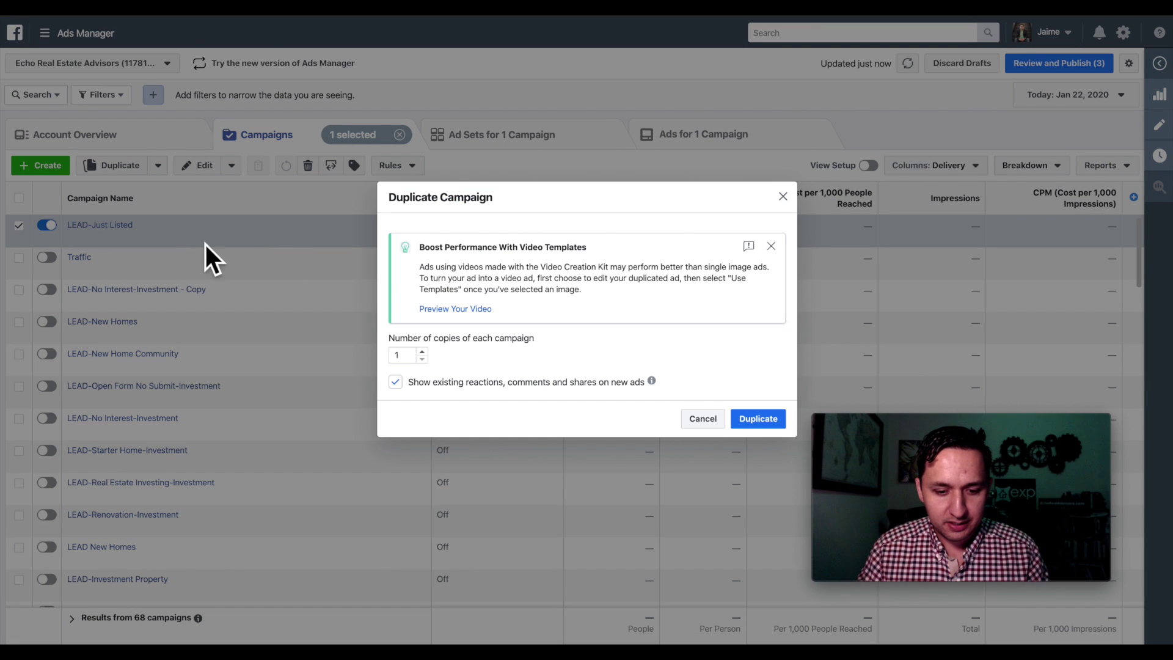
{"action": "left_click", "coordinate": [765, 425]}
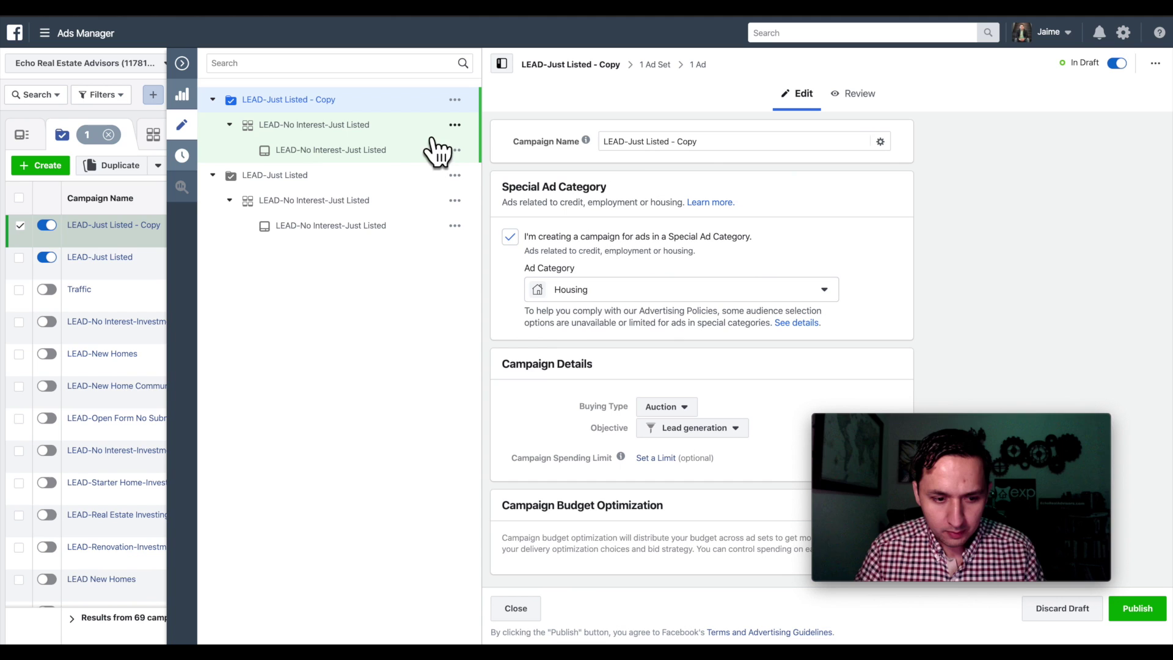
{"action": "left_click", "coordinate": [635, 142]}
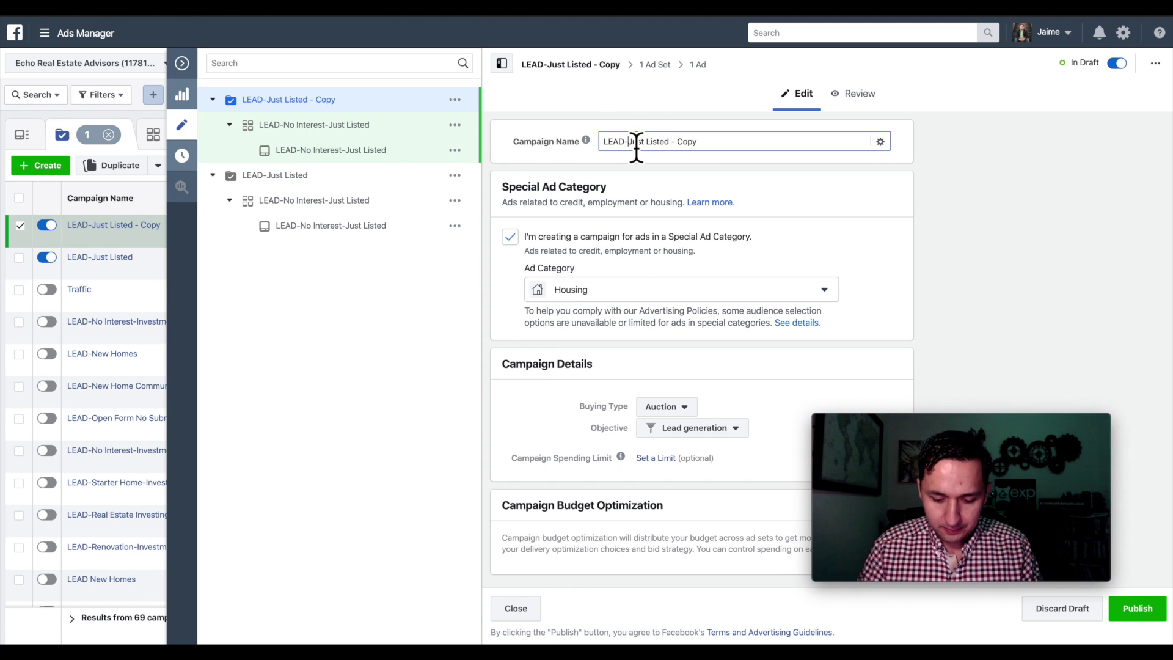
{"action": "type", "text": "-"}
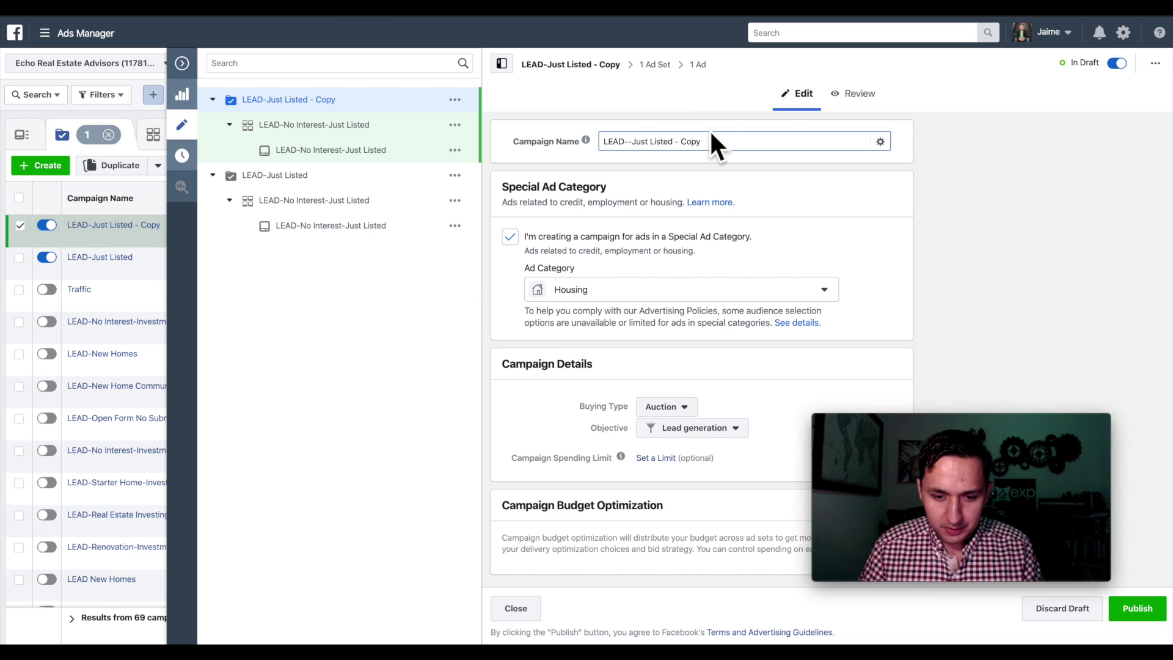
{"action": "left_click", "coordinate": [711, 136]}
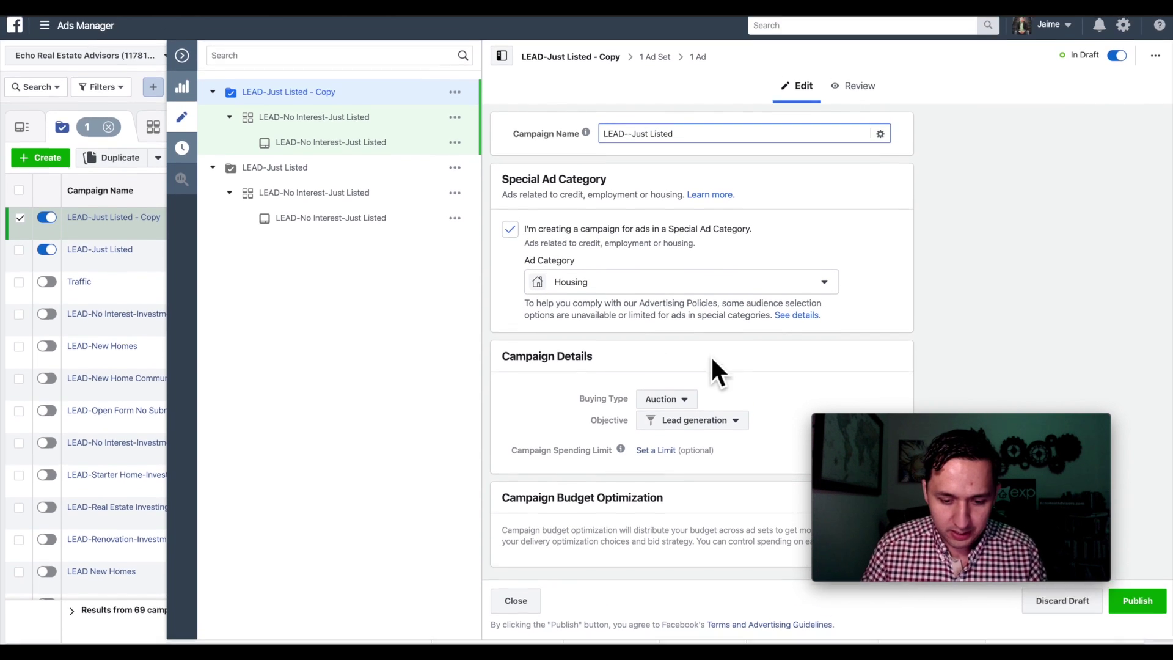
{"action": "left_click", "coordinate": [632, 149]}
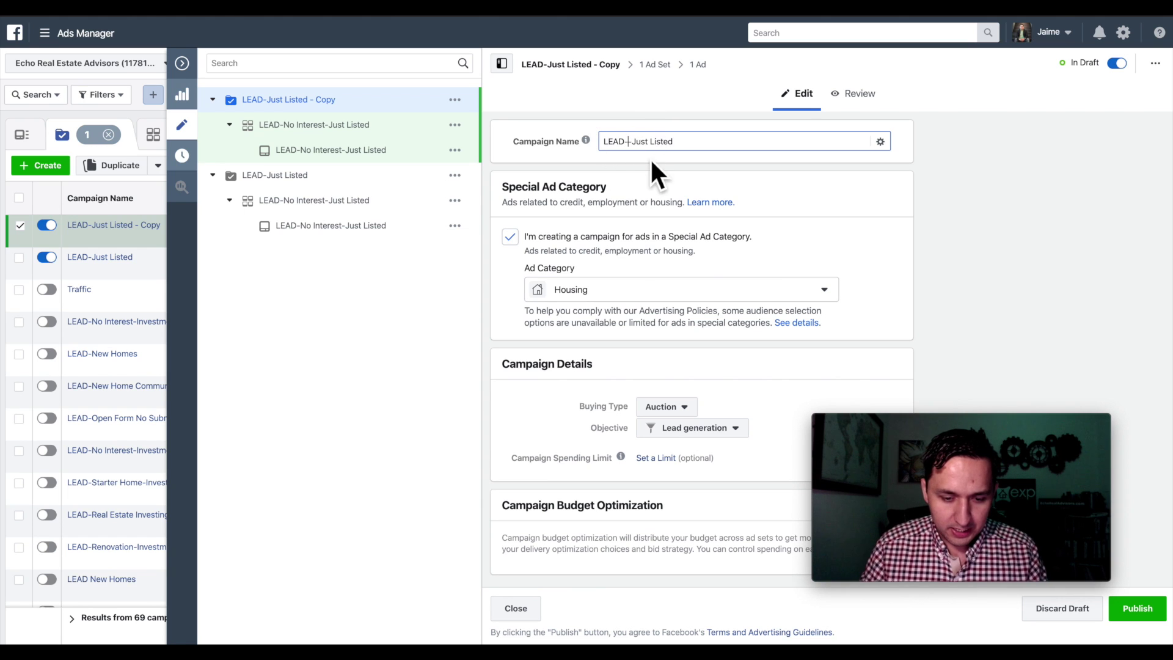
{"action": "type", "text": "Third Party"}
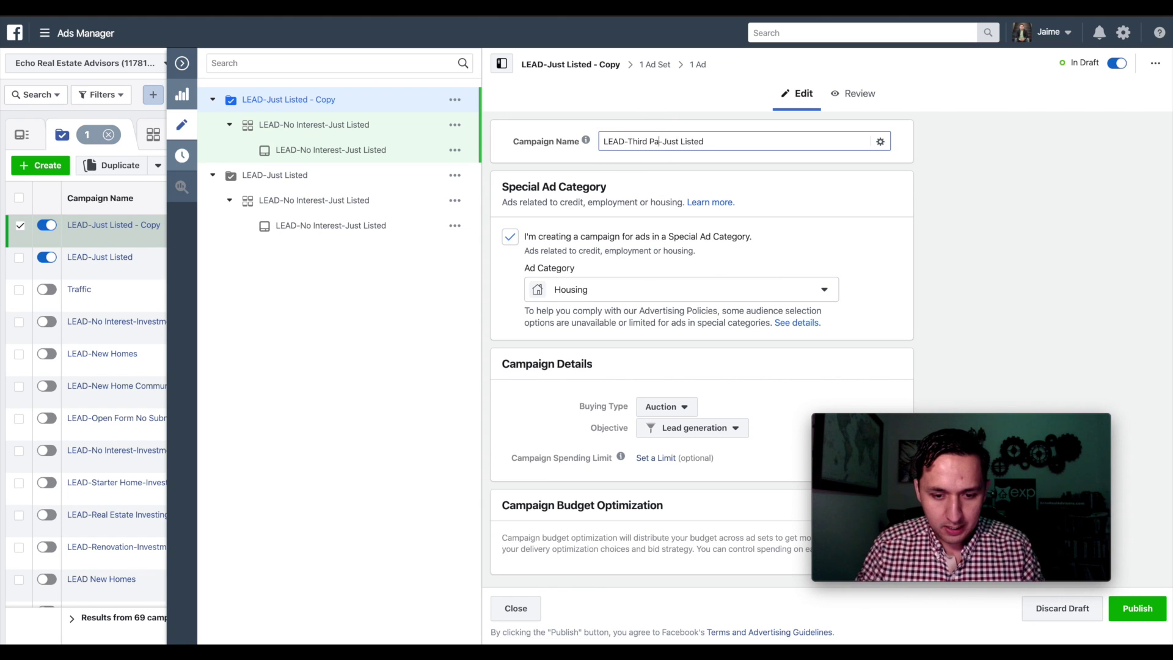
{"action": "type", "text": " Websites"}
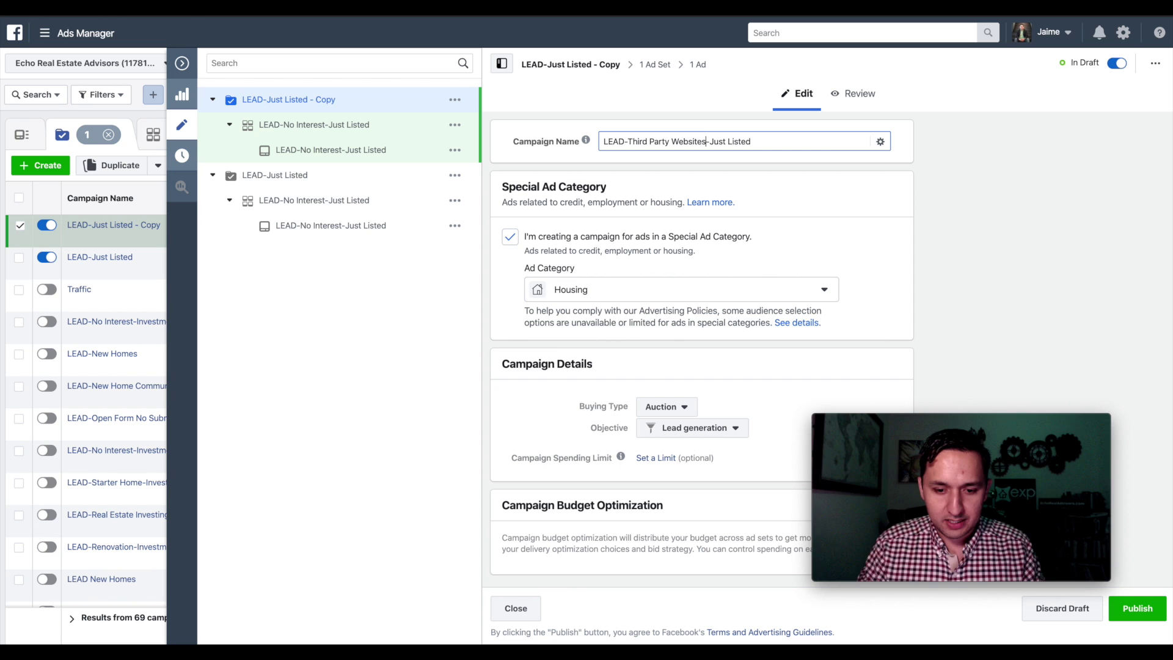
{"action": "key", "text": "ctrl+a"}
{"action": "key", "text": "ctrl+c"}
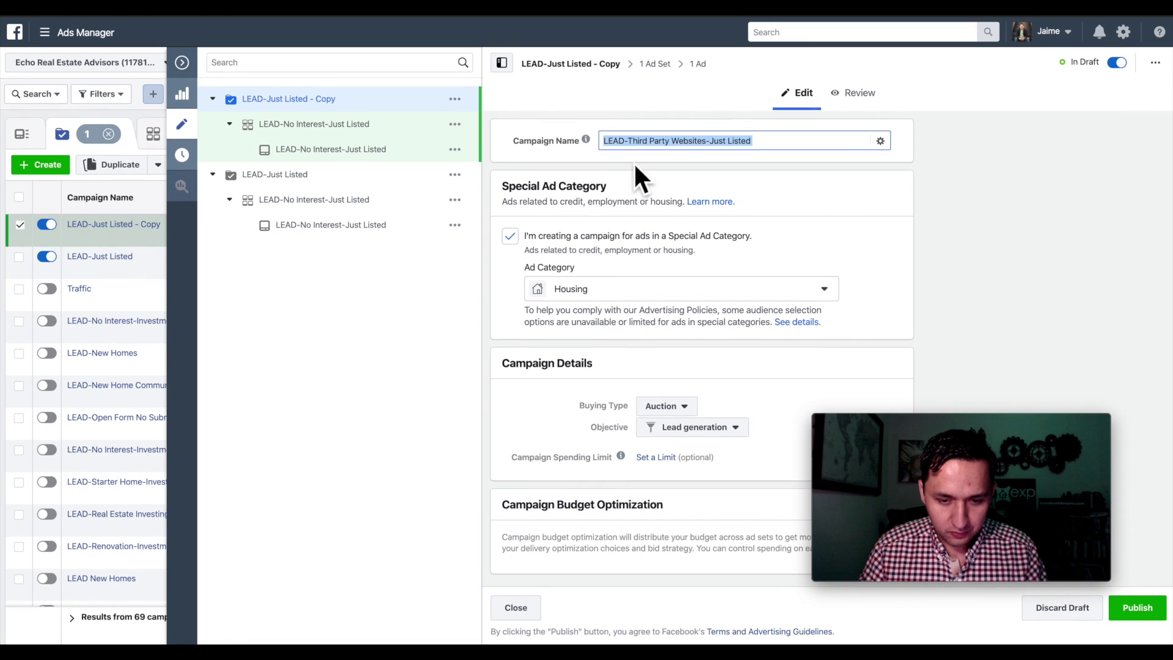
{"action": "left_click", "coordinate": [652, 86]}
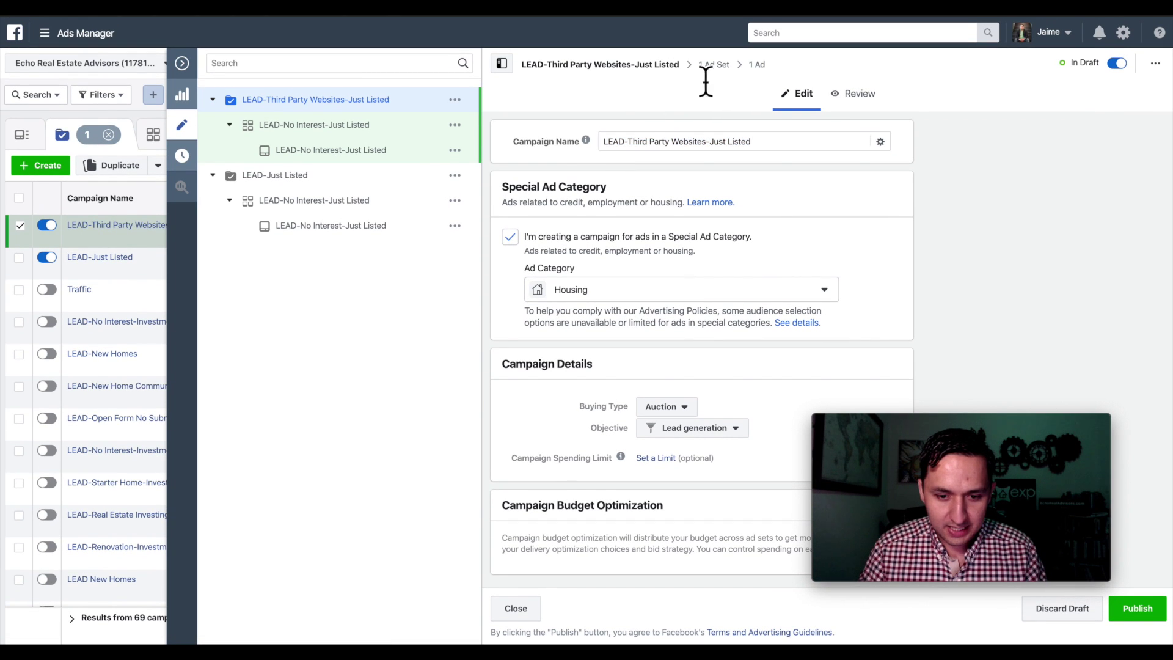
- Open the copied ad set and paste the campaign name as its name
{"action": "left_click", "coordinate": [713, 64]}
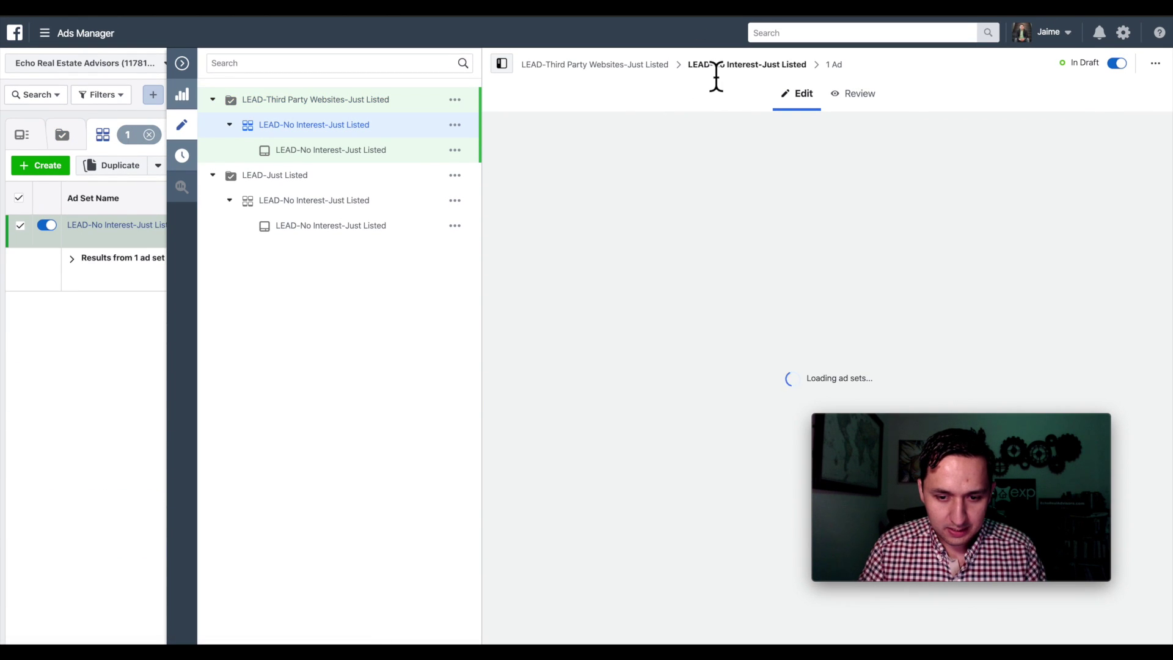
{"action": "triple_click", "coordinate": [628, 177]}
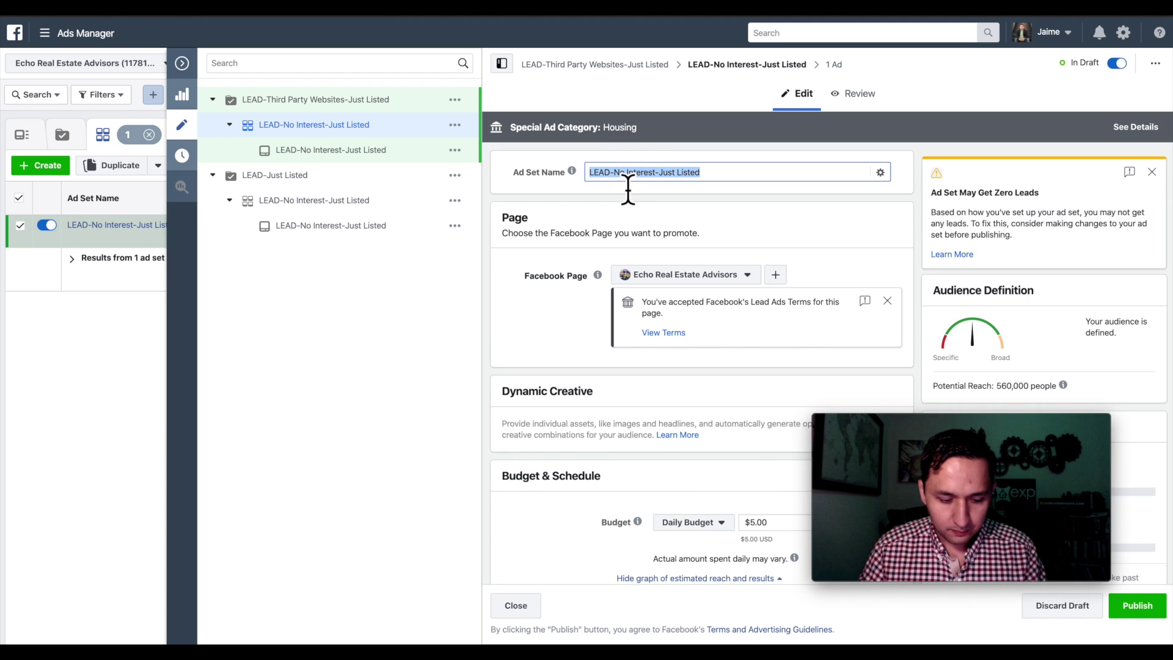
{"action": "key", "text": "ctrl+v"}
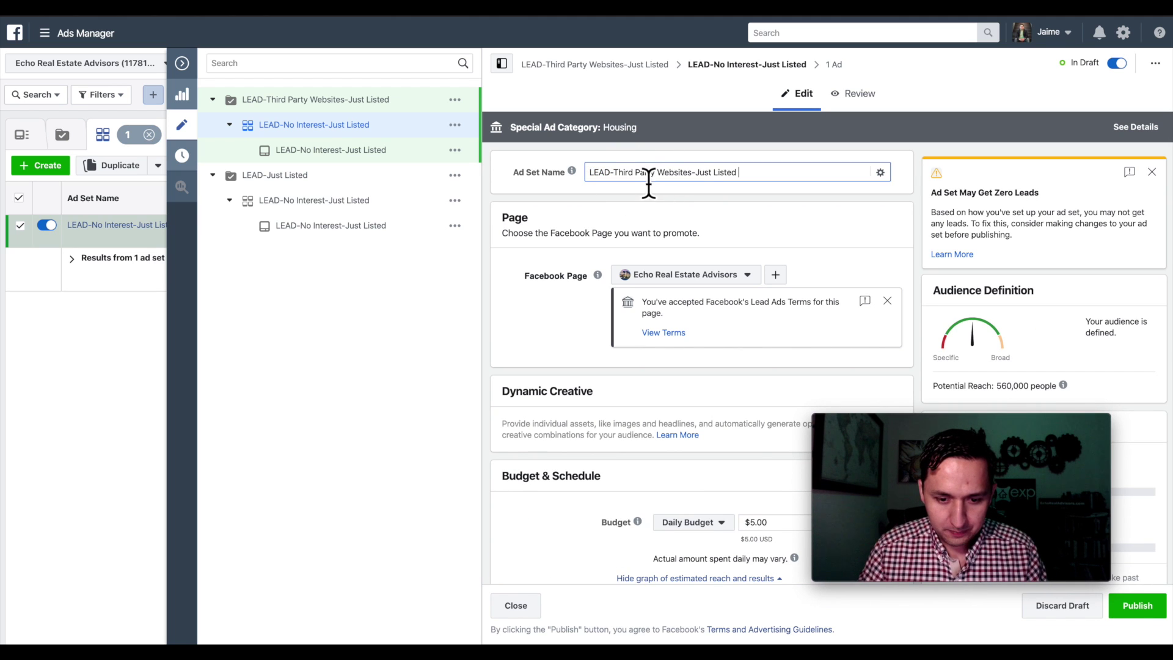
{"action": "scroll", "coordinate": [772, 313], "scroll_direction": "down", "scroll_amount": 5}
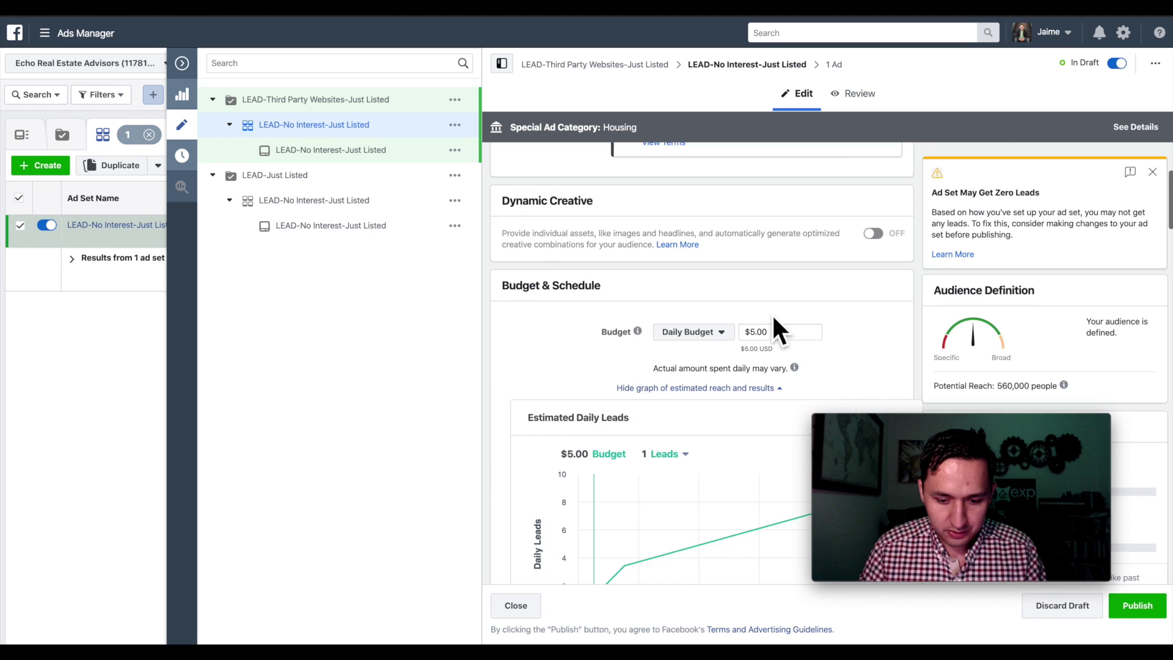
{"action": "scroll", "coordinate": [773, 318], "scroll_direction": "down", "scroll_amount": 10}
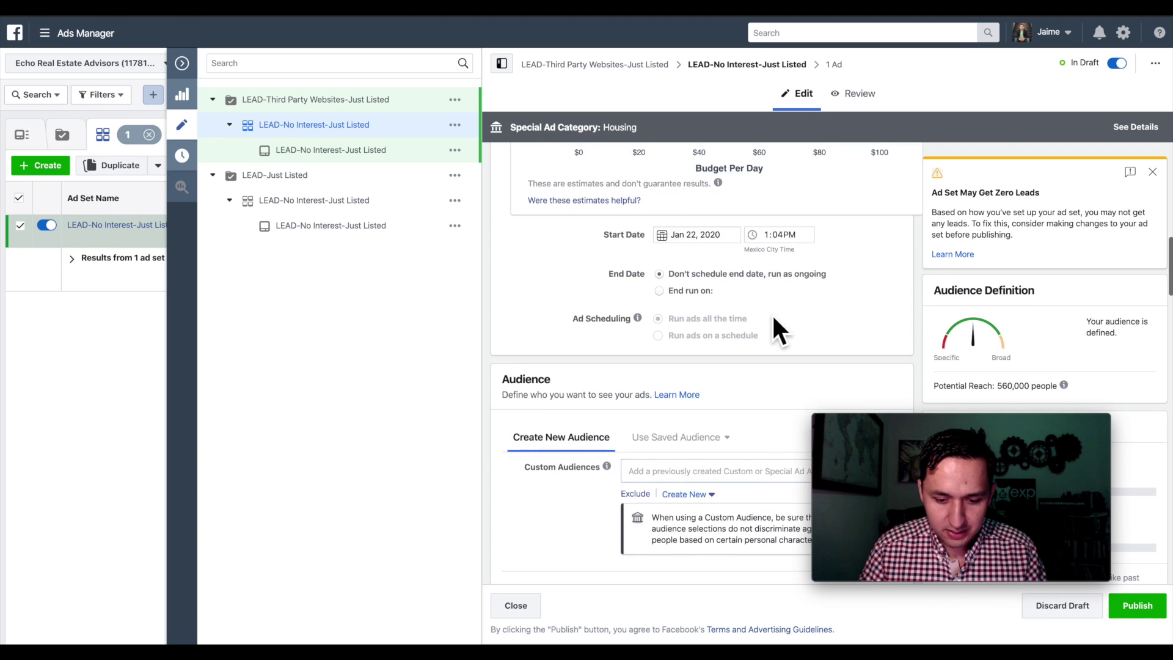
{"action": "scroll", "coordinate": [771, 330], "scroll_direction": "up", "scroll_amount": 1}
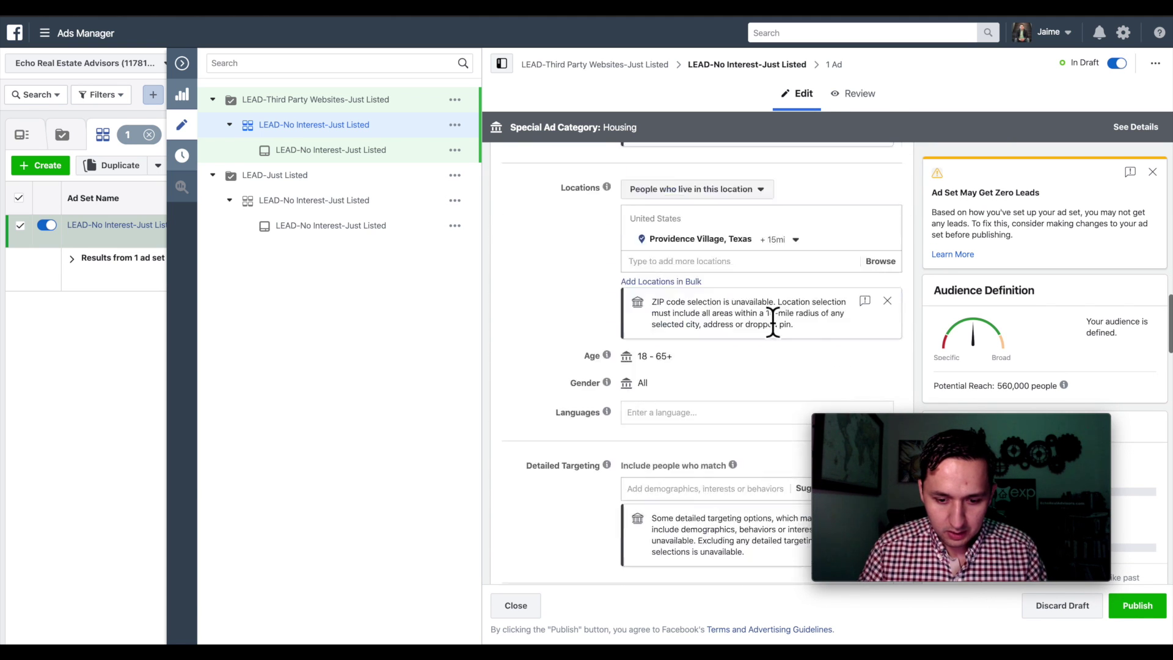
{"action": "scroll", "coordinate": [771, 330], "scroll_direction": "down", "scroll_amount": 4}
{"action": "scroll", "coordinate": [772, 330], "scroll_direction": "up", "scroll_amount": 2}
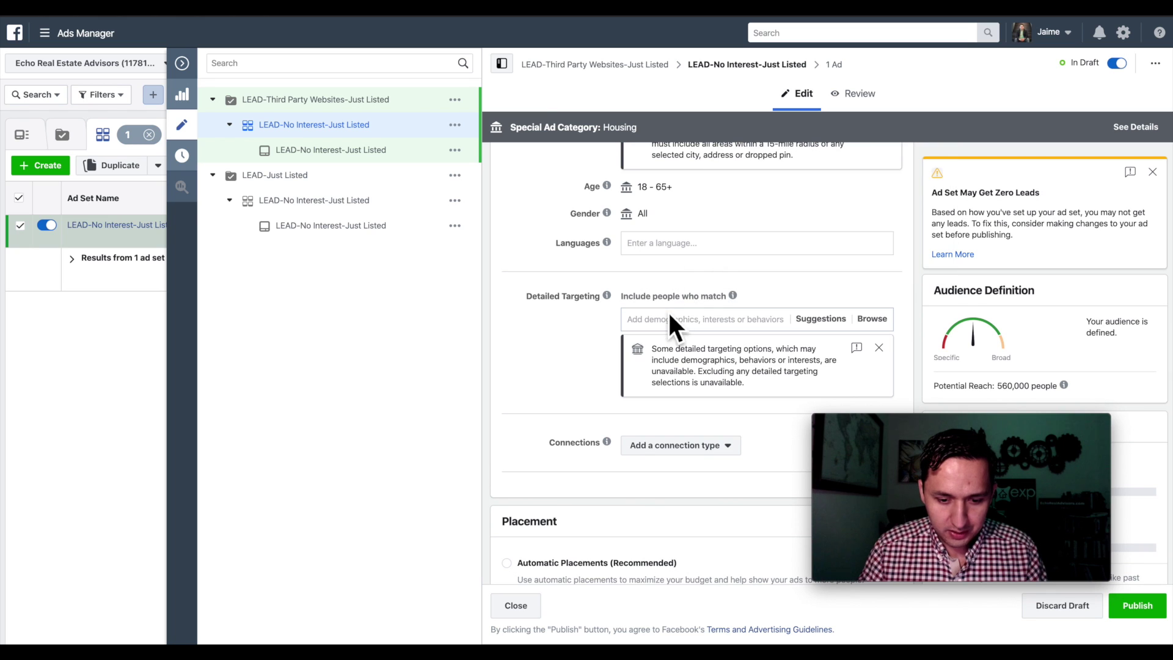
- Target the Zillow interest, narrowed to people who also match Trulia
{"action": "left_click", "coordinate": [650, 327]}
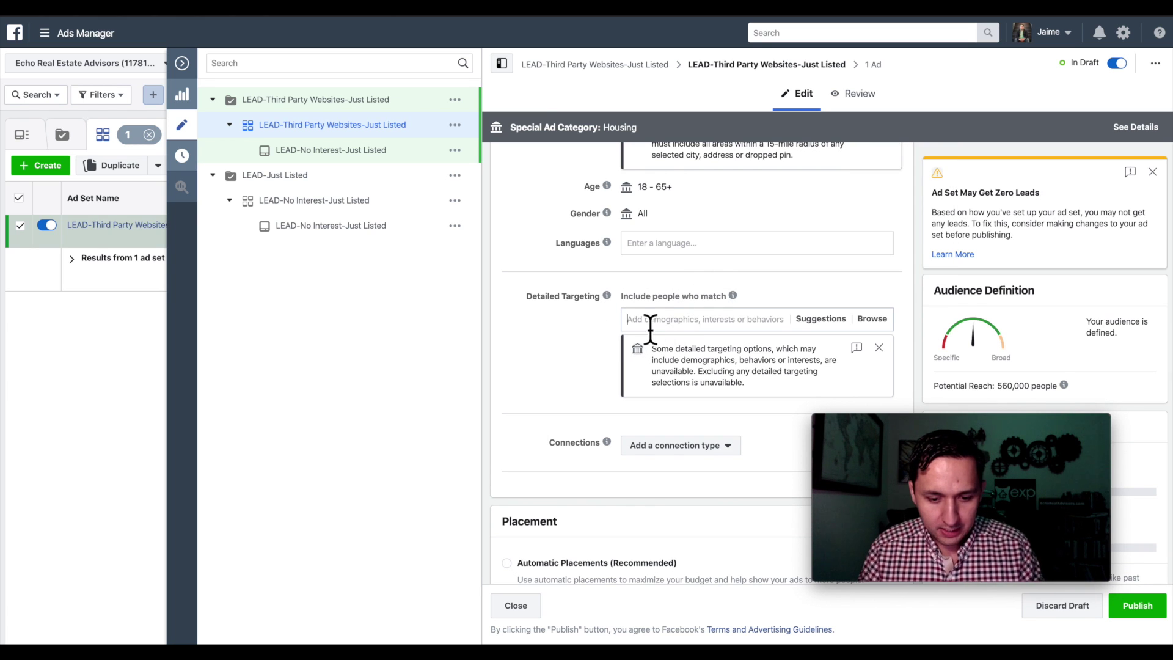
{"action": "type", "text": "zillow"}
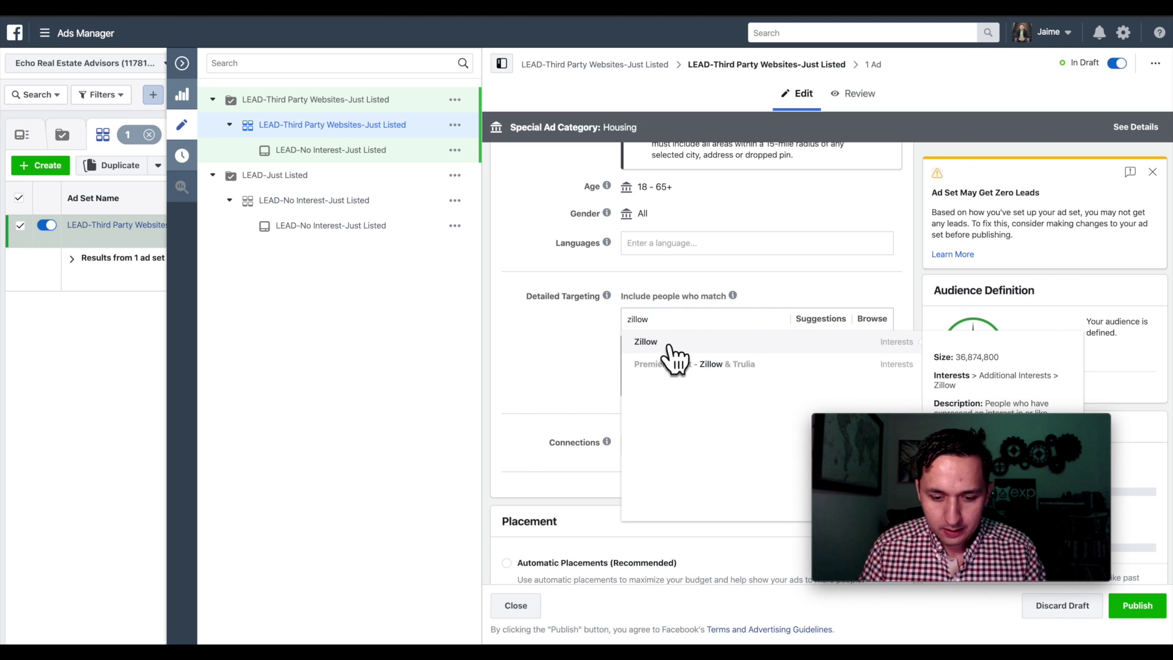
{"action": "left_click", "coordinate": [674, 346]}
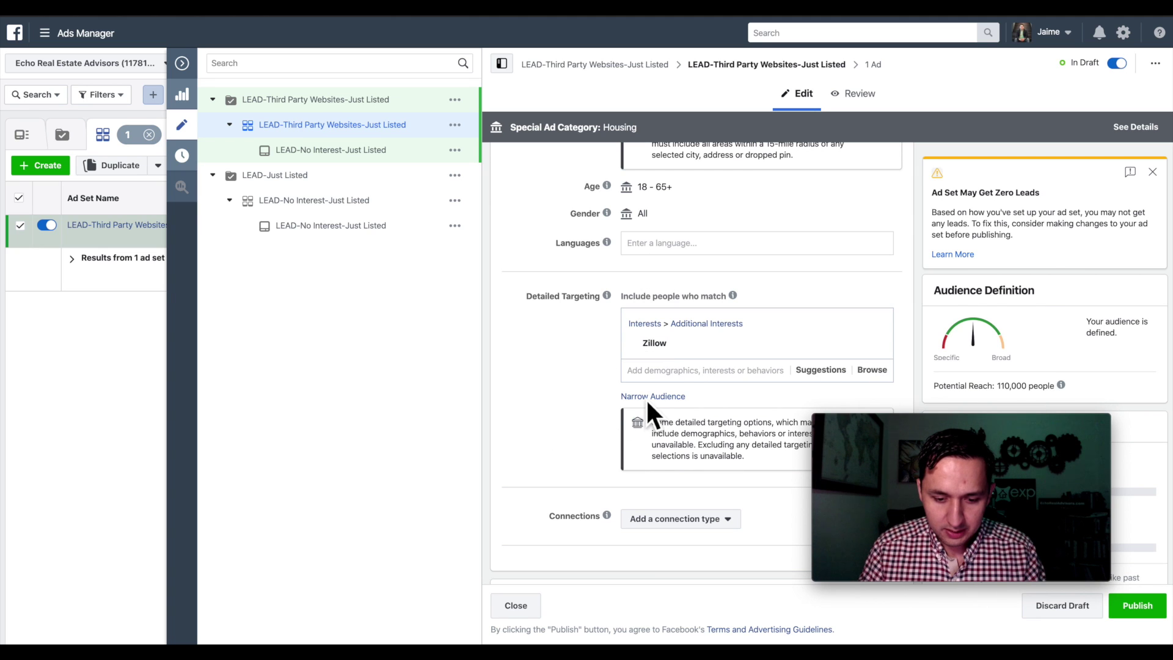
{"action": "left_click", "coordinate": [638, 397]}
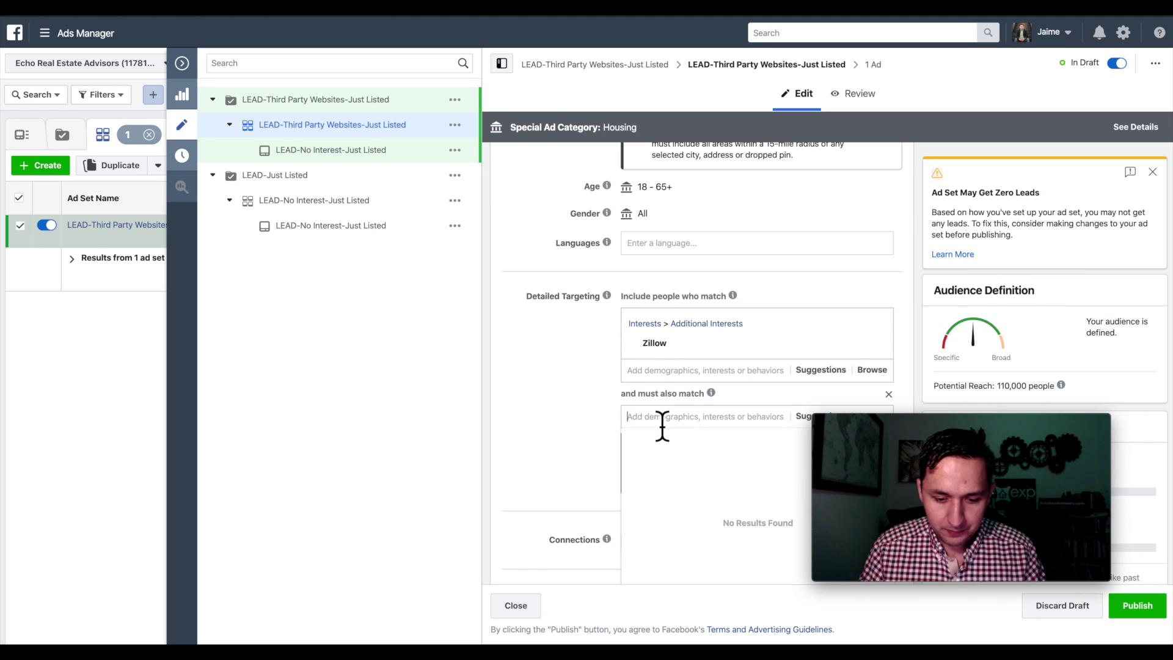
{"action": "type", "text": "trulia"}
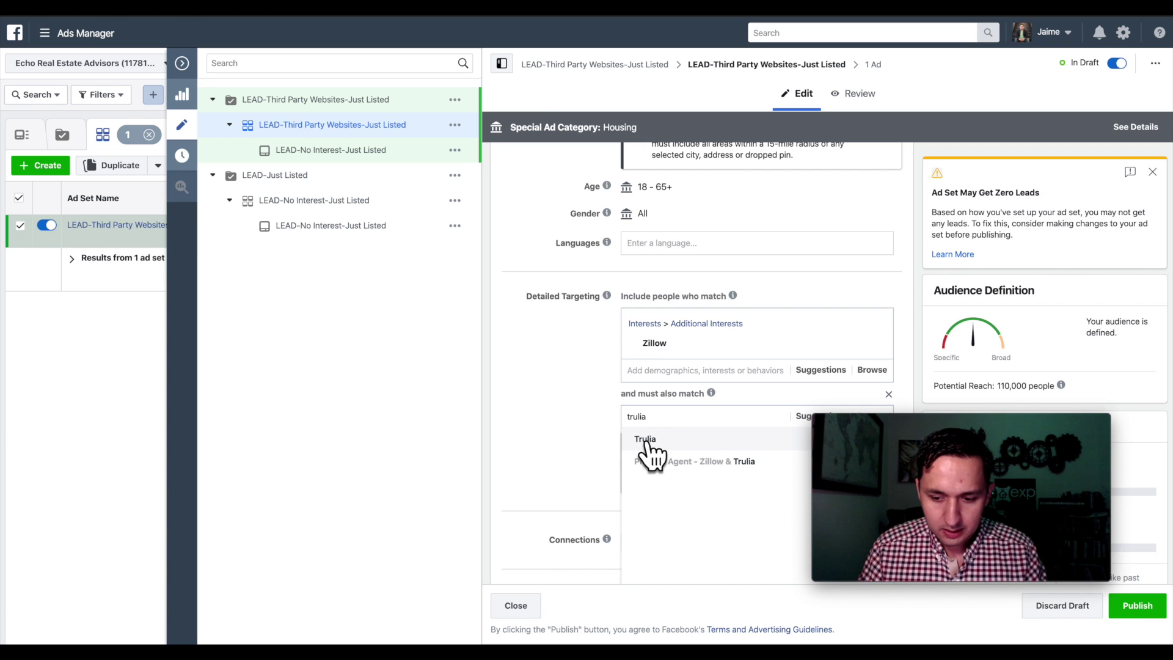
{"action": "left_click", "coordinate": [646, 441]}
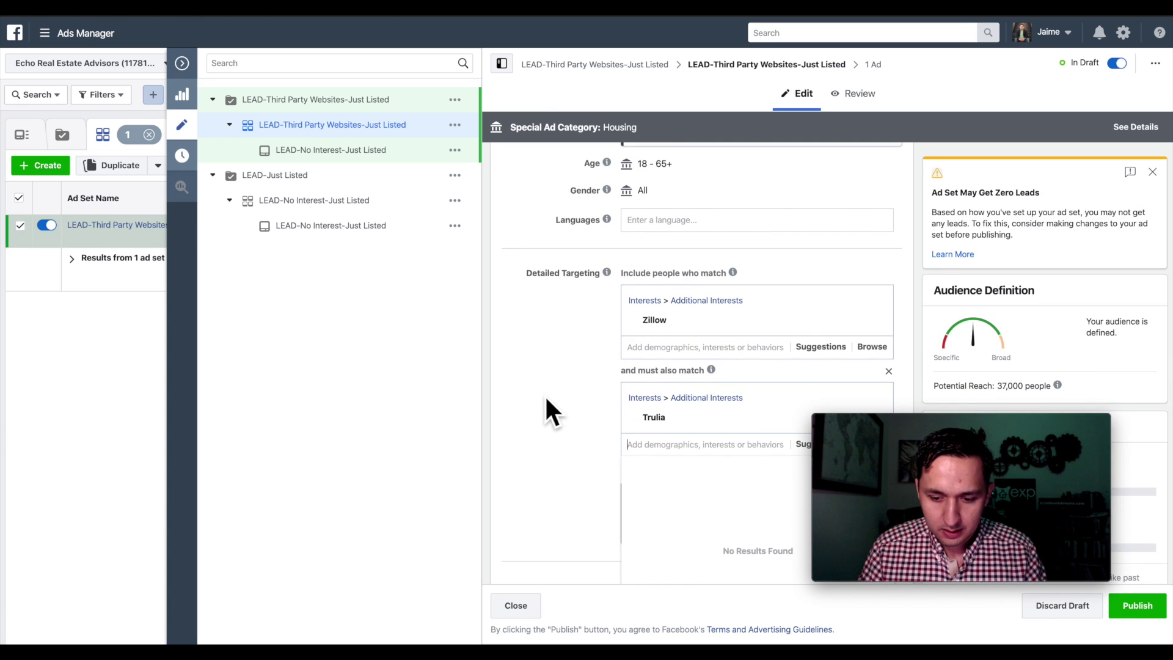
{"action": "scroll", "coordinate": [545, 398], "scroll_direction": "down", "scroll_amount": 1}
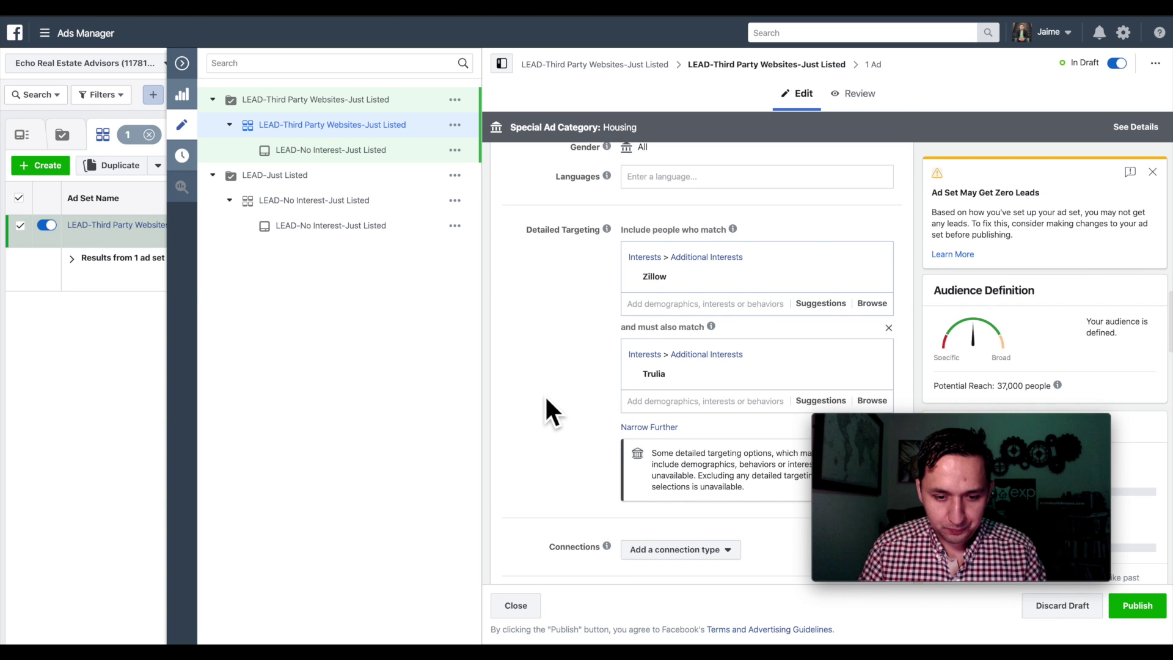
{"action": "scroll", "coordinate": [544, 400], "scroll_direction": "up", "scroll_amount": 10}
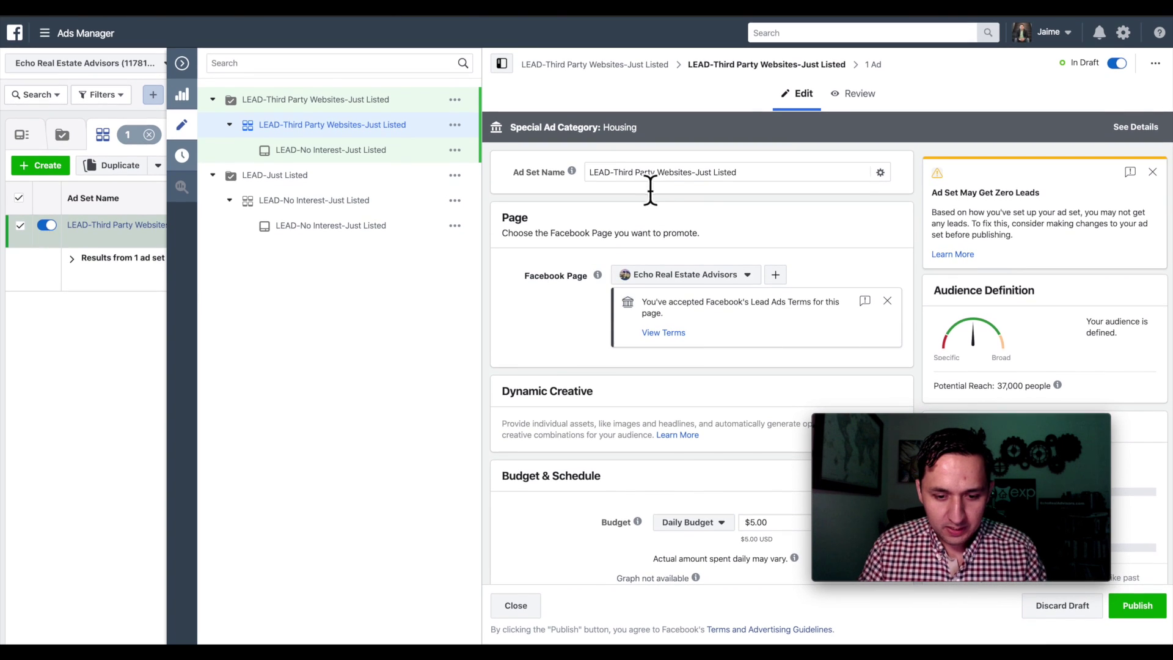
- Rename the ad set to 'LEAD-Zillow-Trulia-Just Listed' and copy the name
{"action": "left_click_drag", "start_coordinate": [692, 173], "coordinate": [613, 172]}
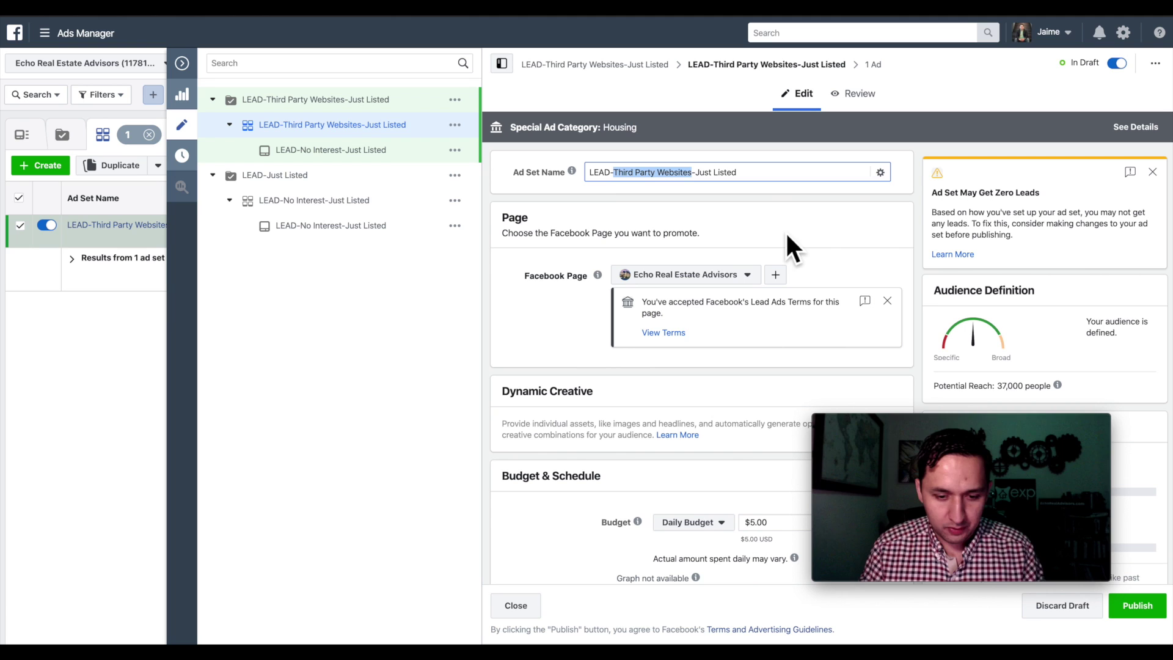
{"action": "key", "text": "Right"}
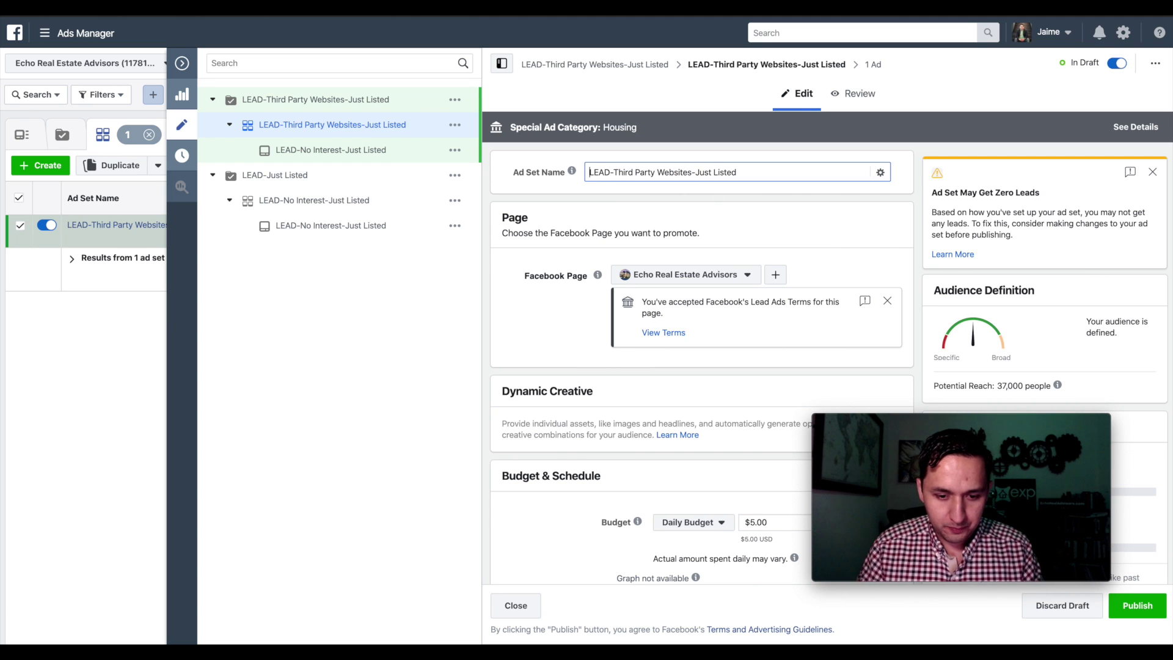
{"action": "double_click", "coordinate": [688, 173]}
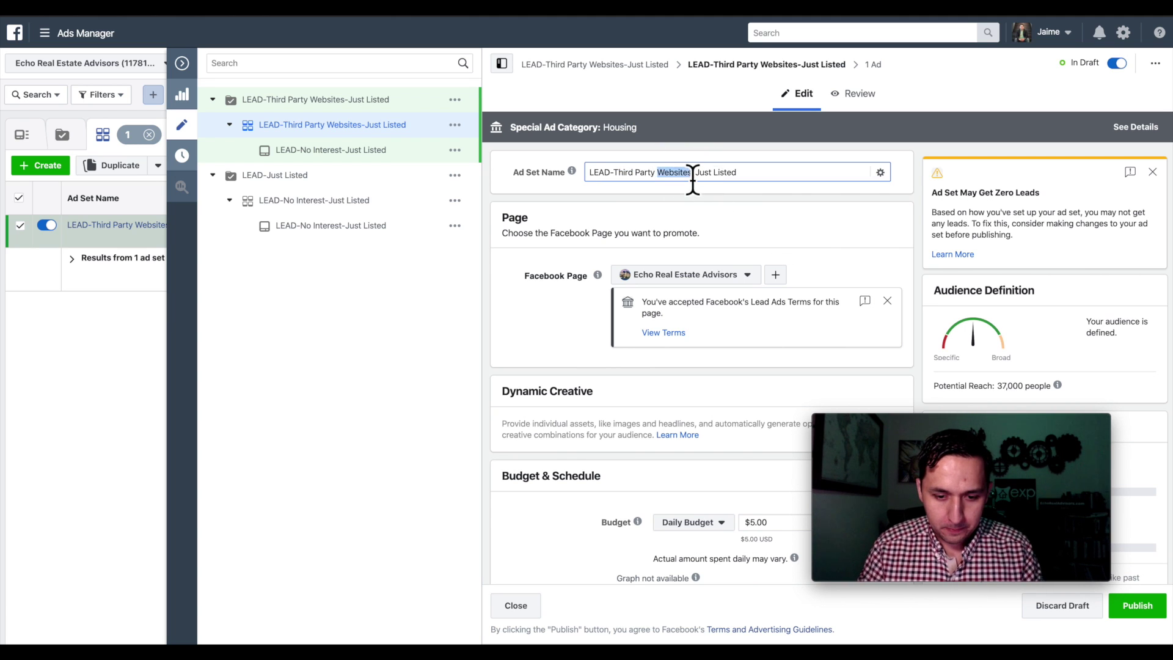
{"action": "key", "text": "BackSpace"}
{"action": "key", "text": "BackSpace"}
{"action": "key", "text": "BackSpace"}
{"action": "key", "text": "BackSpace"}
{"action": "key", "text": "BackSpace"}
{"action": "key", "text": "BackSpace"}
{"action": "key", "text": "BackSpace"}
{"action": "key", "text": "BackSpace"}
{"action": "key", "text": "BackSpace"}
{"action": "key", "text": "BackSpace"}
{"action": "key", "text": "BackSpace"}
{"action": "key", "text": "BackSpace"}
{"action": "key", "text": "BackSpace"}
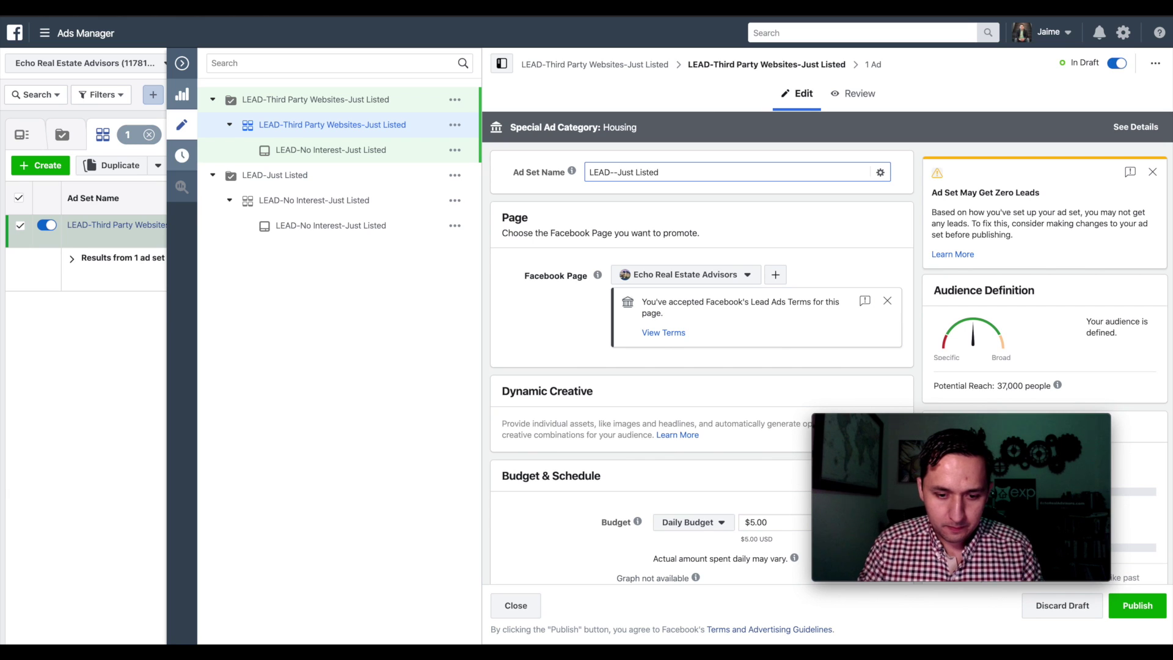
{"action": "type", "text": "Zillow-T"}
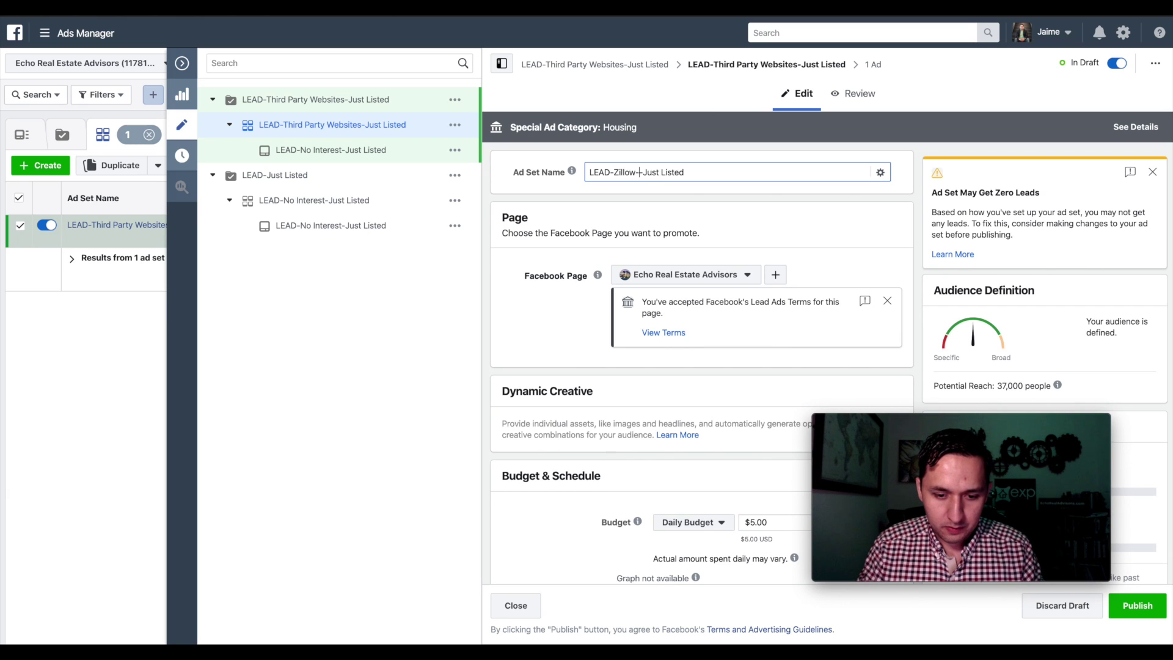
{"action": "type", "text": "rulia-"}
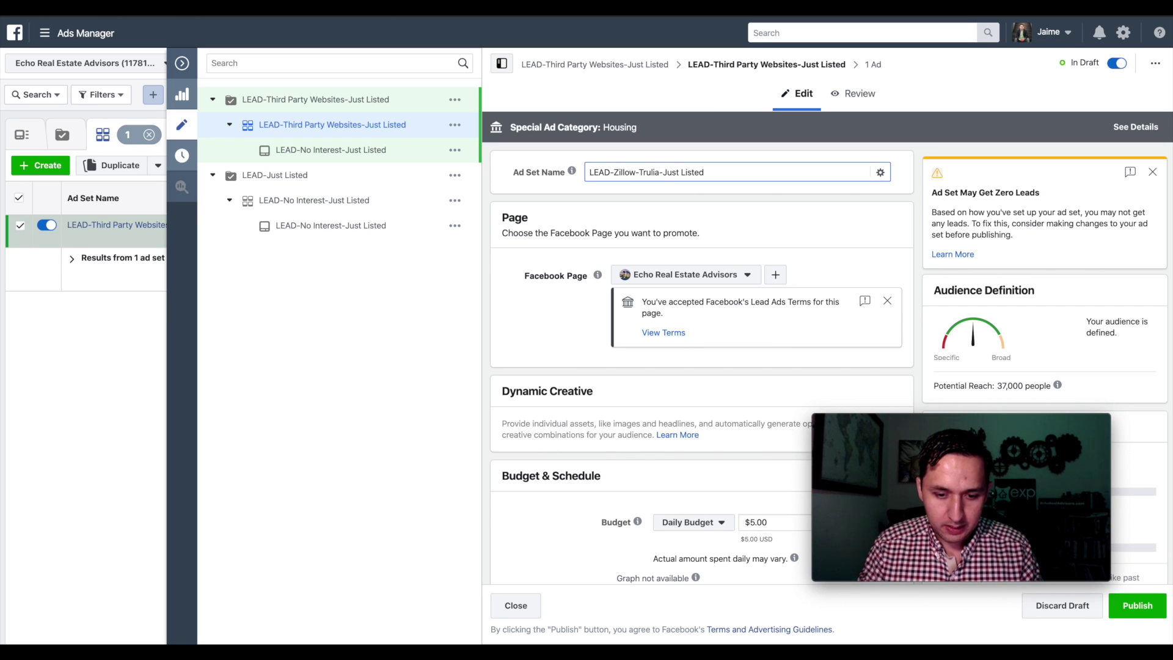
{"action": "key", "text": "ctrl+a"}
{"action": "key", "text": "ctrl+c"}
{"action": "key", "text": "Right"}
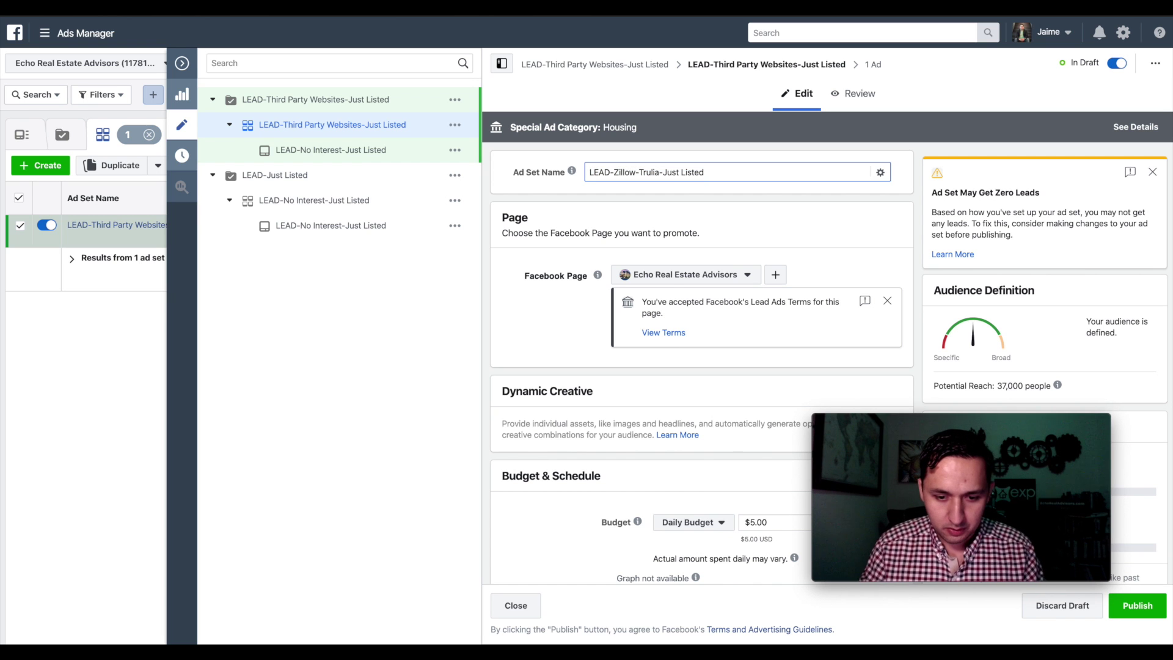
{"action": "scroll", "coordinate": [682, 270], "scroll_direction": "down", "scroll_amount": 15}
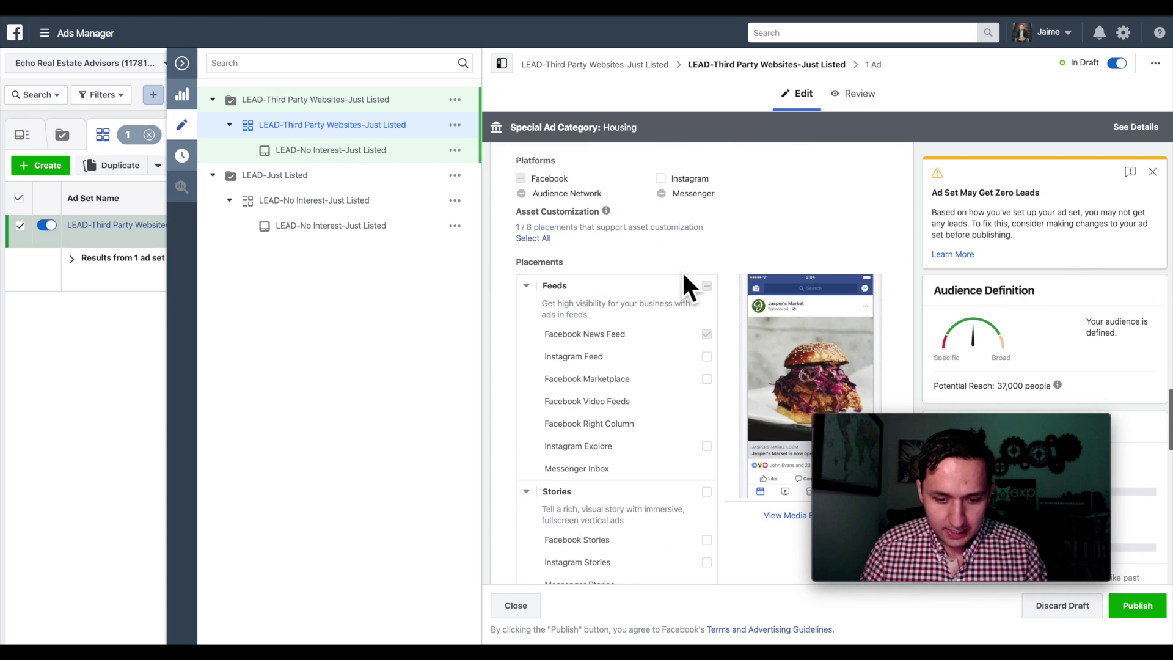
{"action": "scroll", "coordinate": [683, 273], "scroll_direction": "up", "scroll_amount": 15}
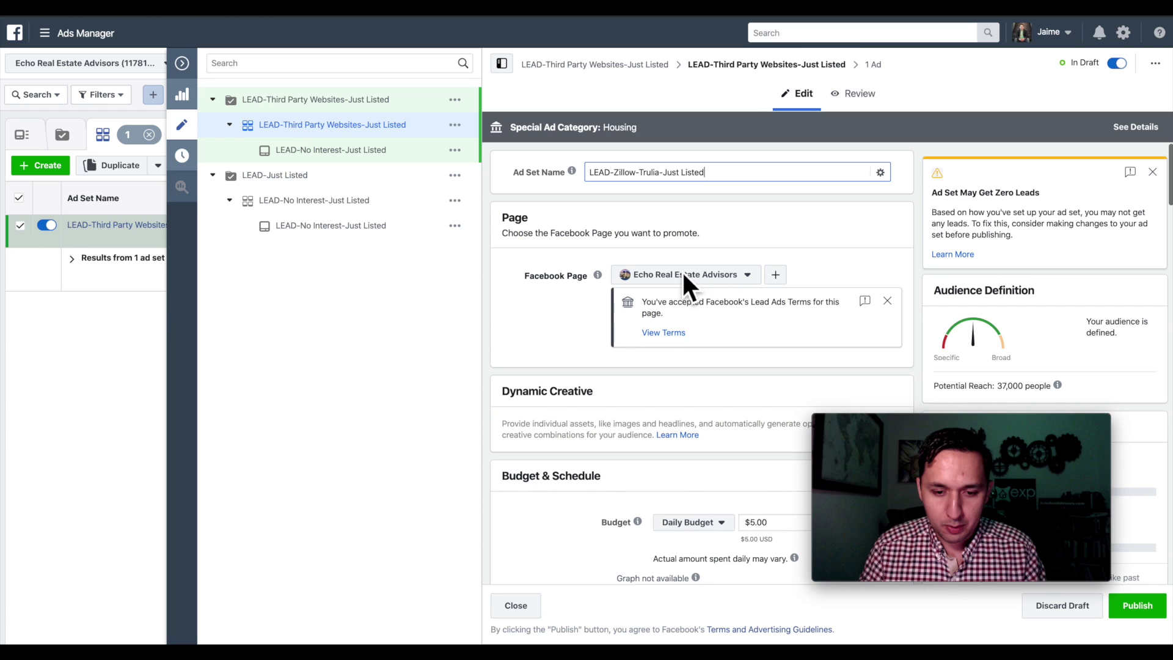
{"action": "left_click", "coordinate": [870, 72]}
- Paste 'LEAD-Zillow-Trulia-Just Listed' as the ad's name
{"action": "left_click", "coordinate": [839, 64]}
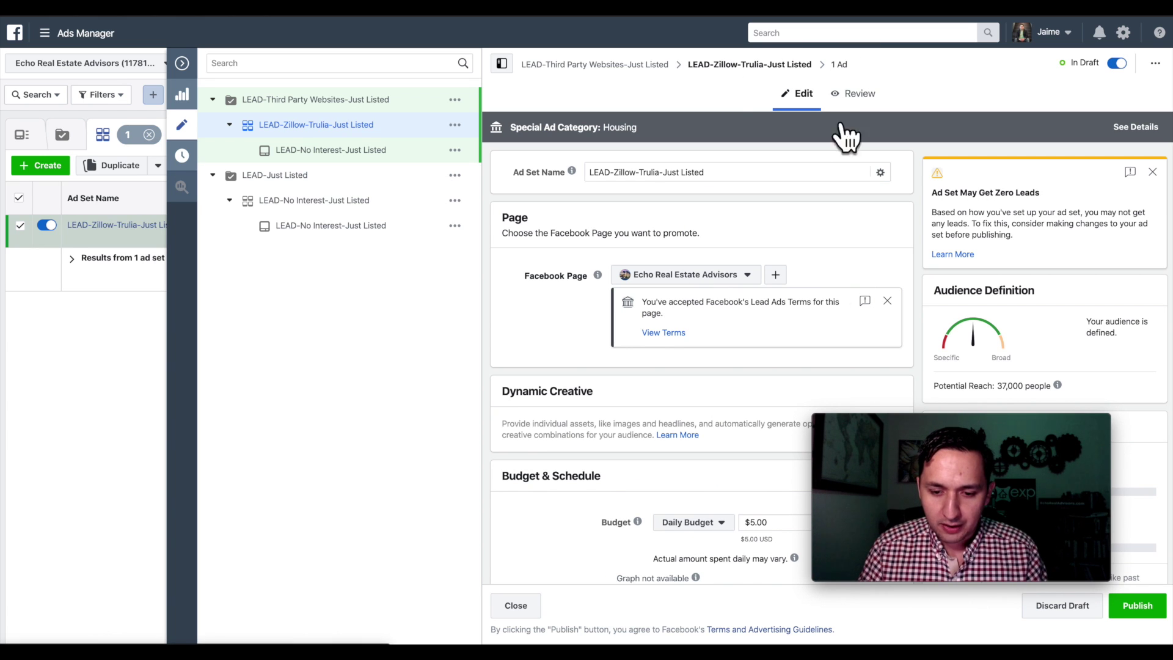
{"action": "double_click", "coordinate": [635, 172]}
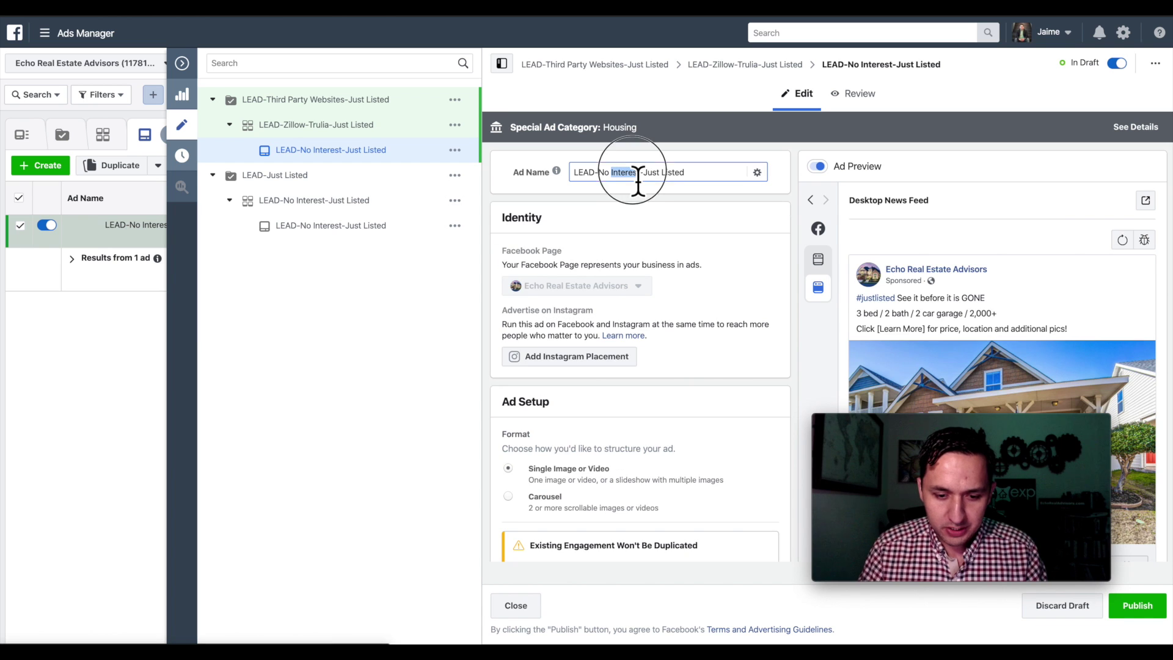
{"action": "key", "text": "ctrl+a"}
{"action": "key", "text": "ctrl+v"}
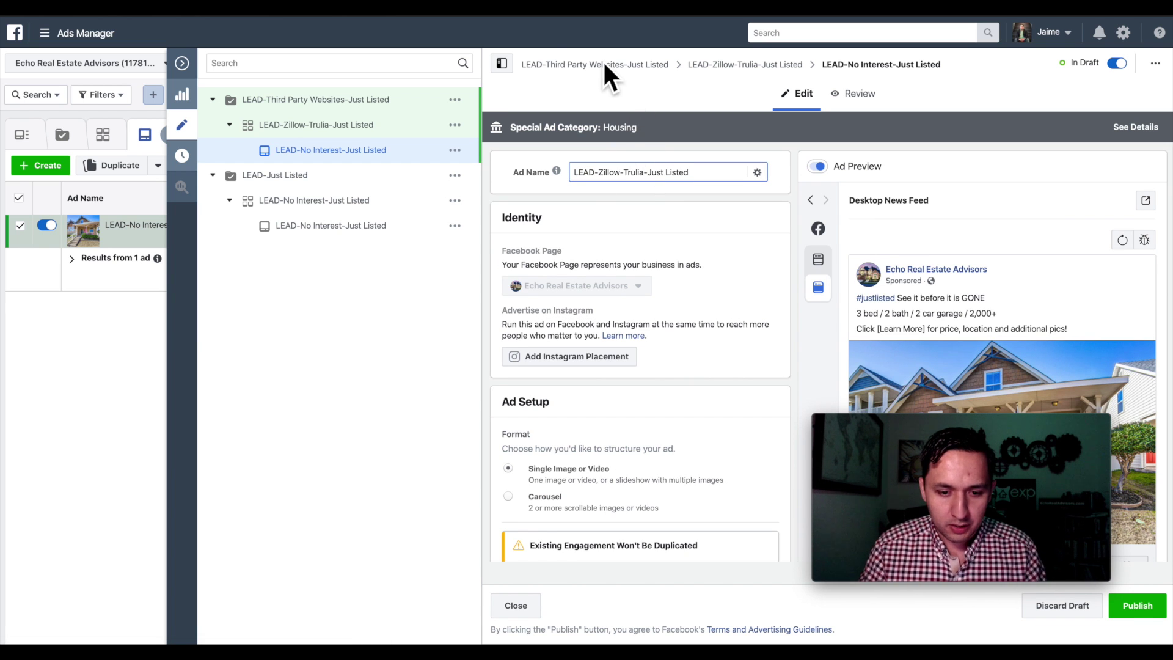
- Rename the campaign 'LEAD-Zillow-Trulia-Just Listed' and publish it with its ad set and ad
{"action": "left_click", "coordinate": [593, 66]}
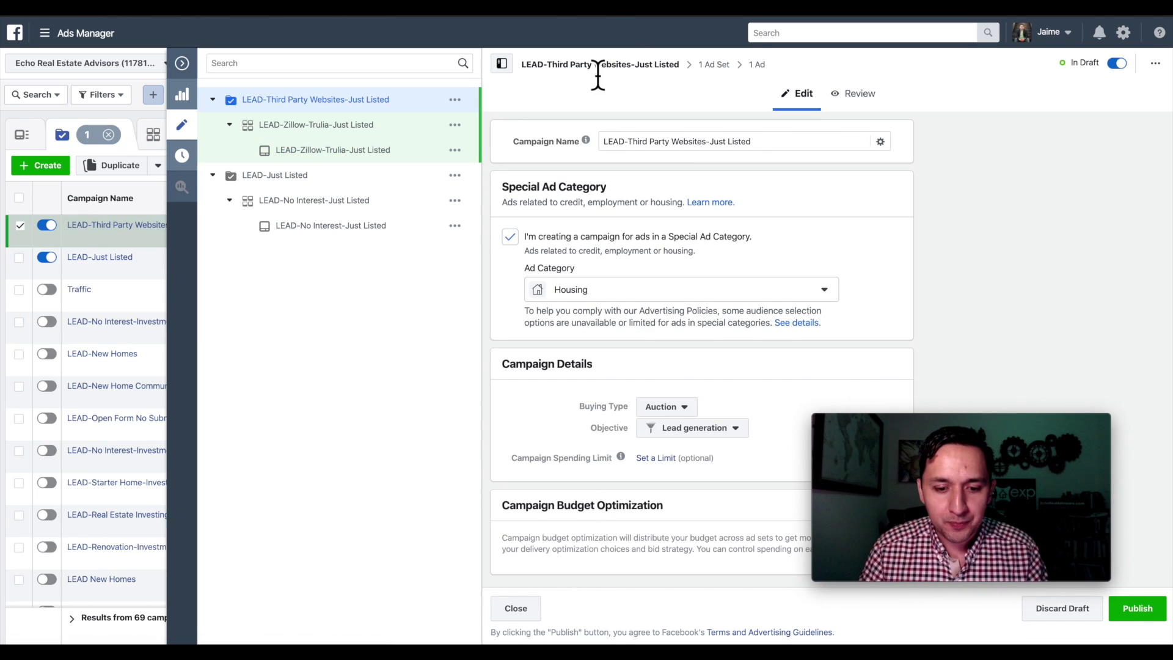
{"action": "triple_click", "coordinate": [660, 145]}
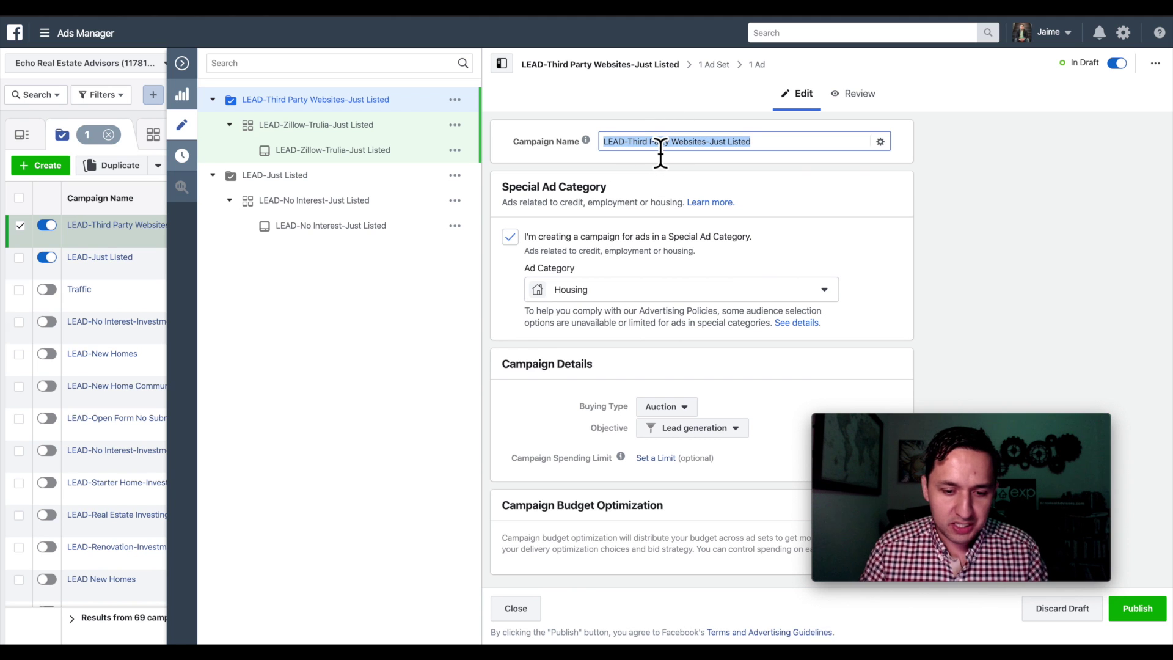
{"action": "key", "text": "ctrl+v"}
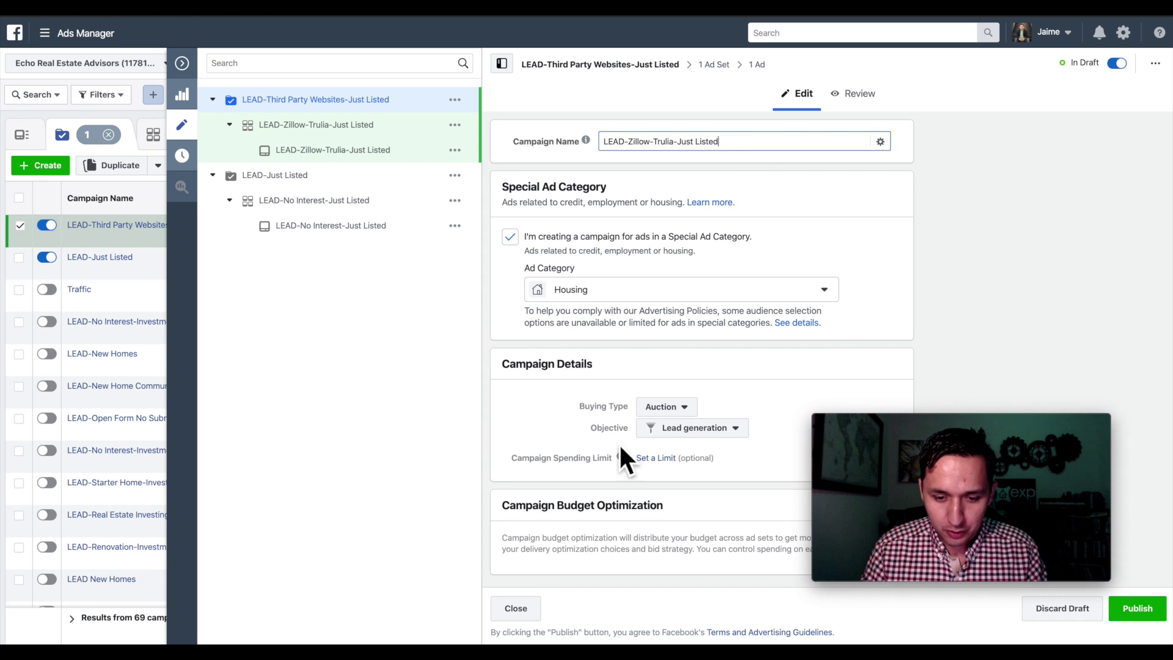
{"action": "left_click", "coordinate": [1136, 610]}
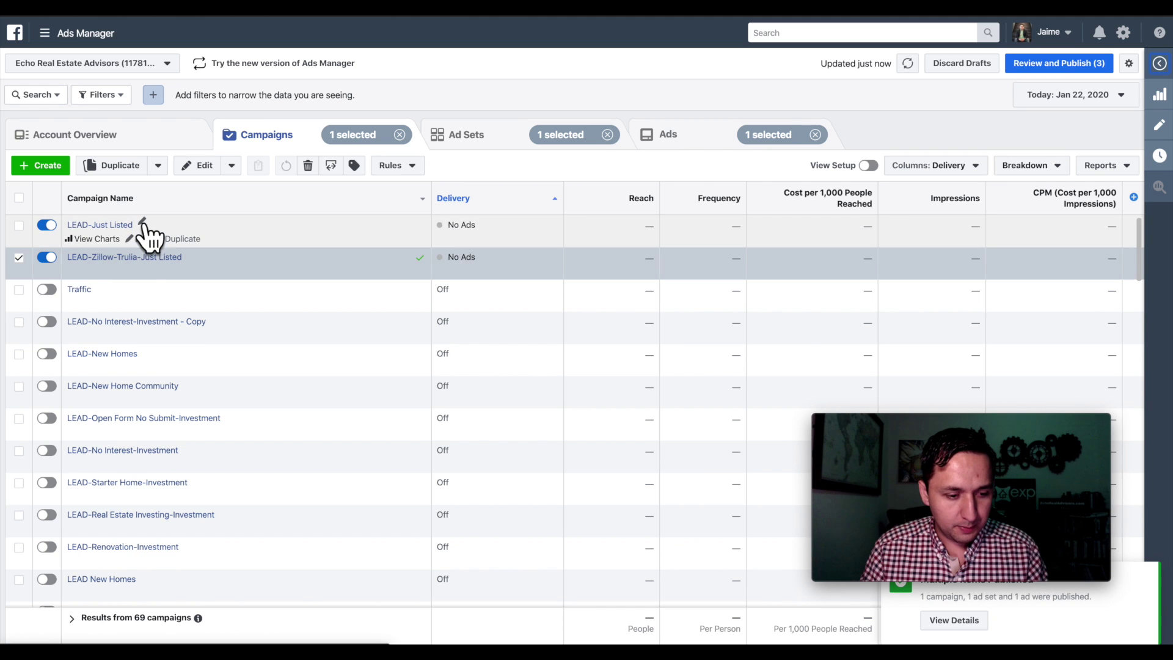
- Rename LEAD-Just Listed to 'LEAD-No Interest-Just Listed' and publish it
{"action": "left_click", "coordinate": [145, 223]}
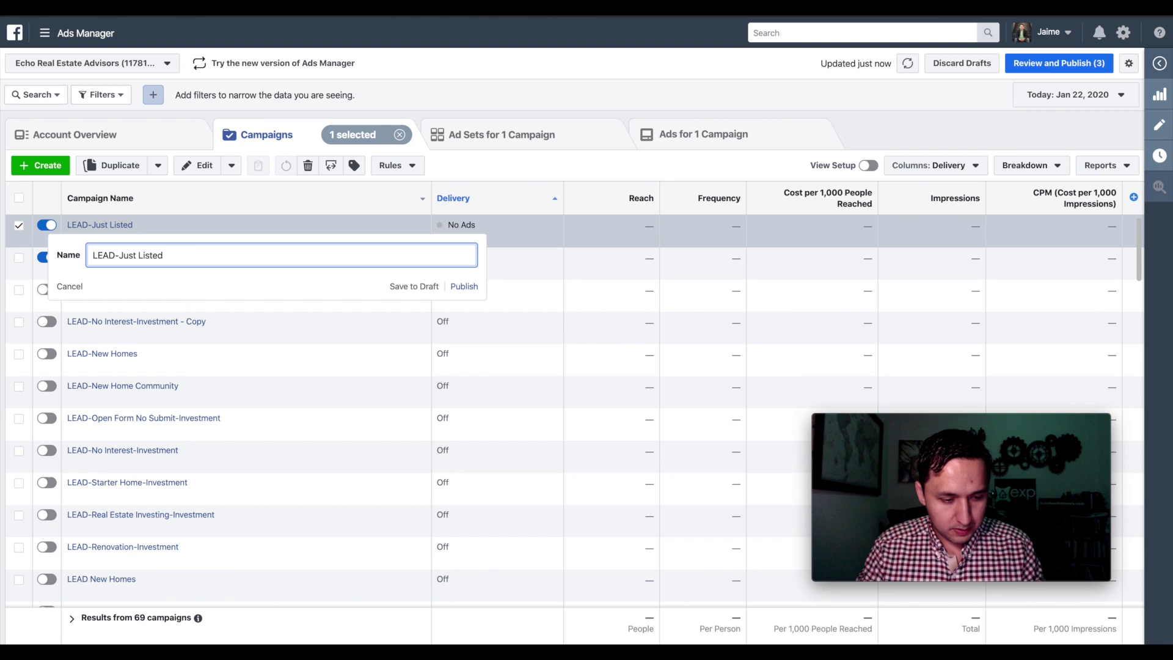
{"action": "type", "text": "No Interest"}
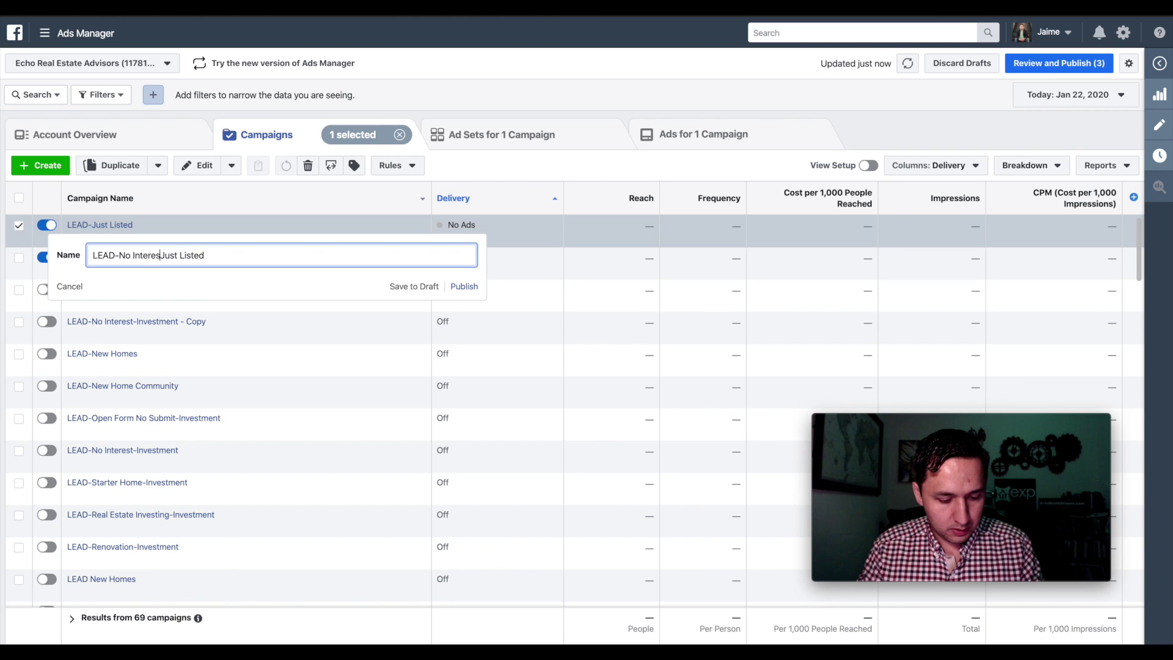
{"action": "type", "text": "s"}
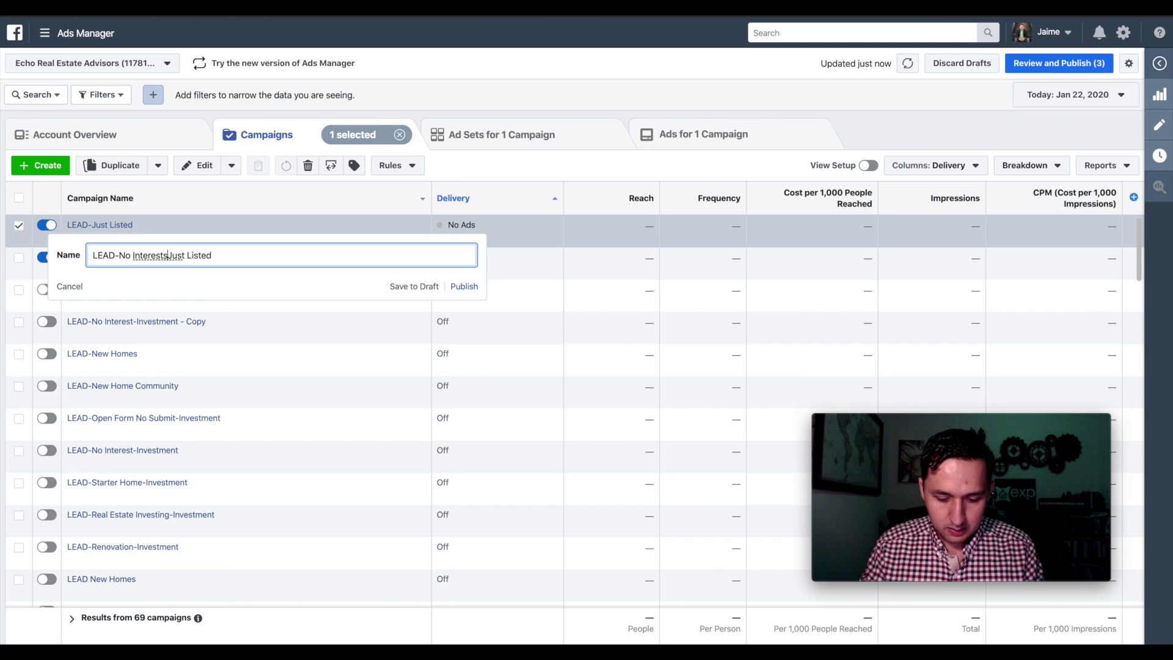
{"action": "key", "text": "BackSpace"}
{"action": "type", "text": "-"}
{"action": "left_click", "coordinate": [463, 287]}
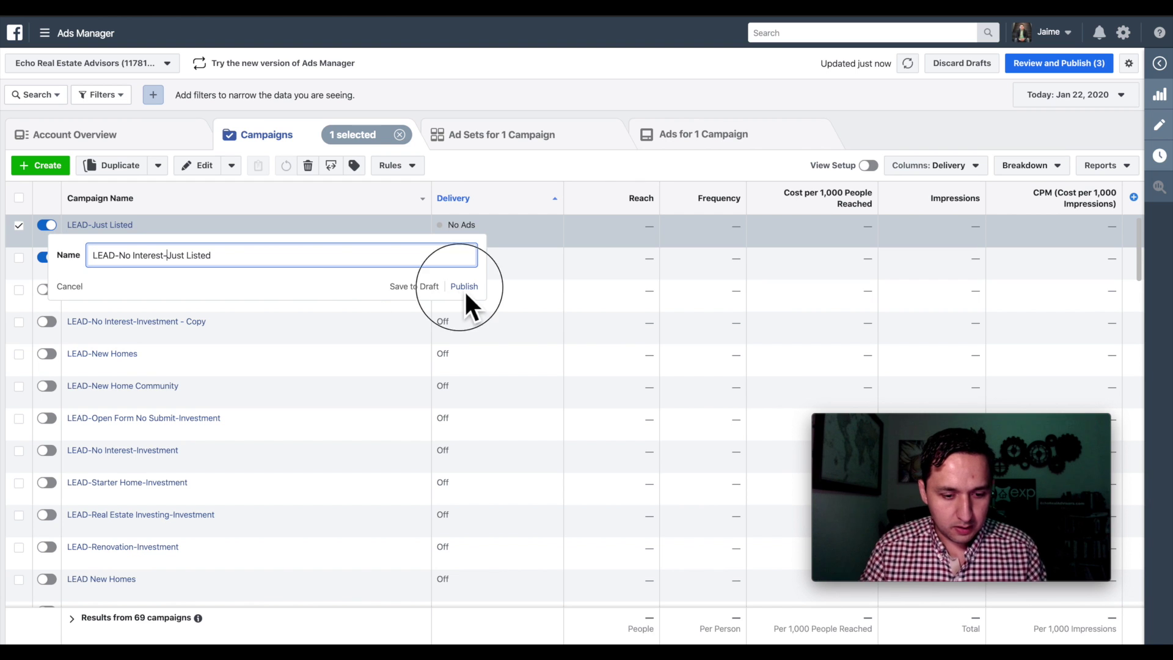
- Make one duplicate of the LEAD-No Interest-Just Listed campaign
{"action": "left_click", "coordinate": [122, 226]}
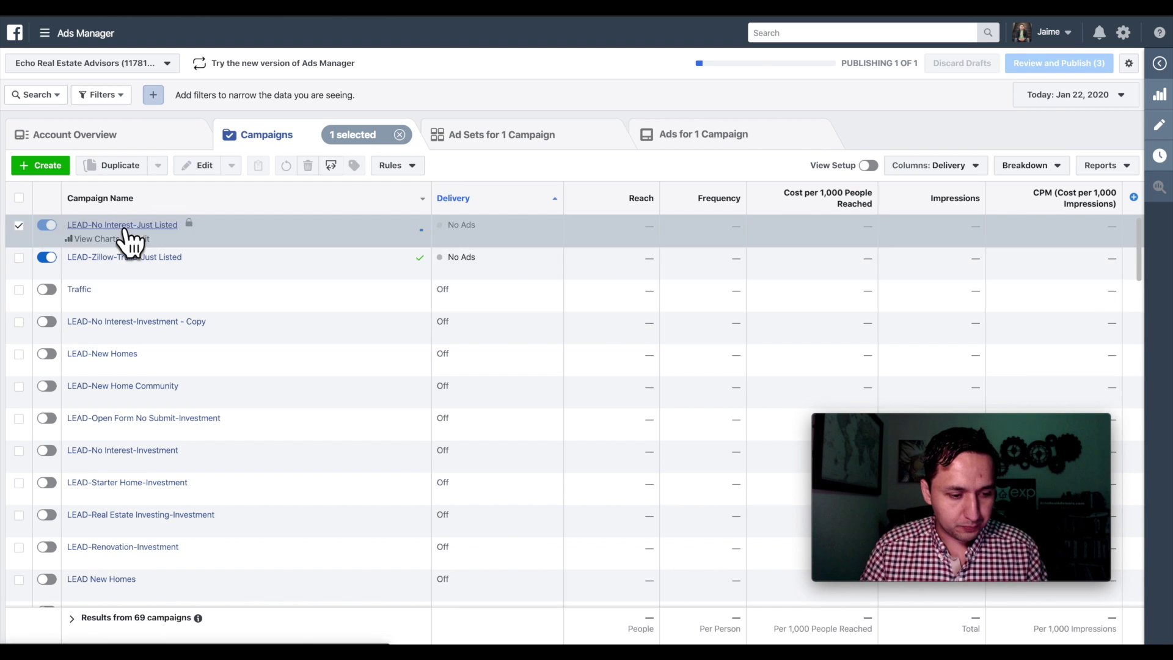
{"action": "left_click", "coordinate": [304, 133]}
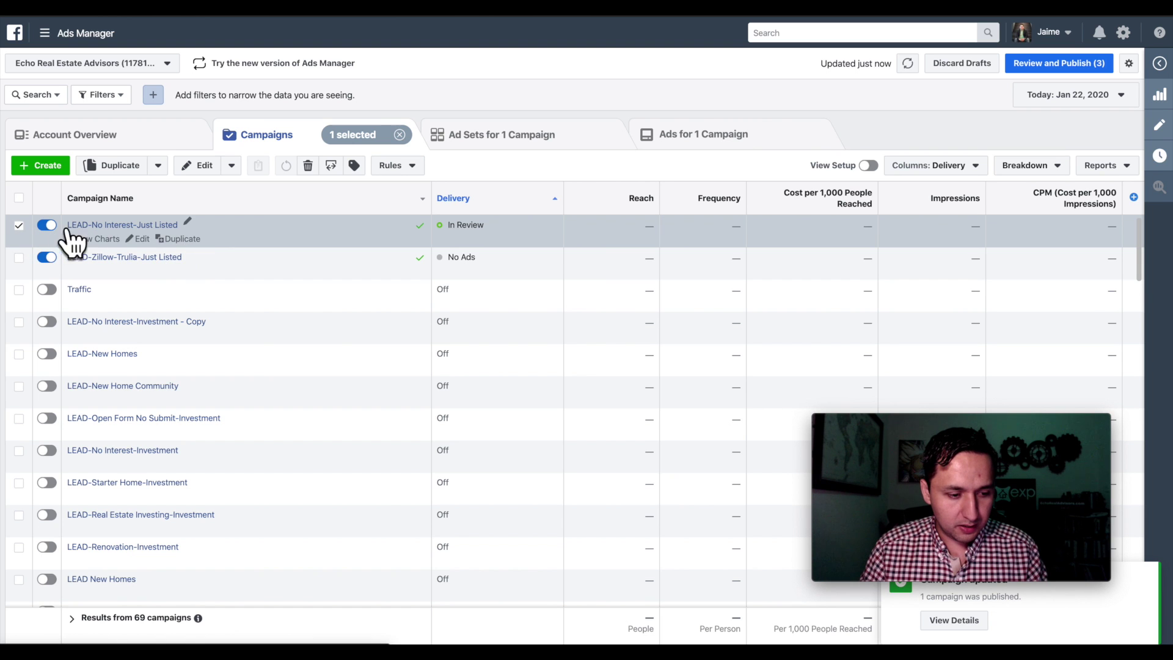
{"action": "left_click", "coordinate": [19, 225]}
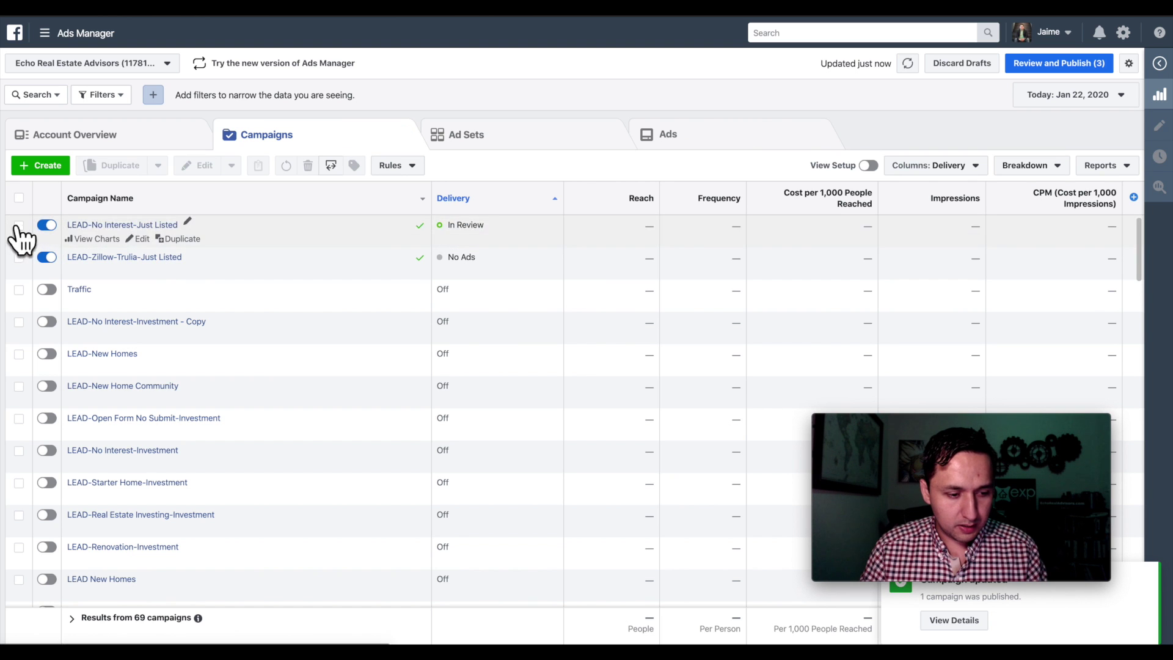
{"action": "left_click", "coordinate": [177, 239]}
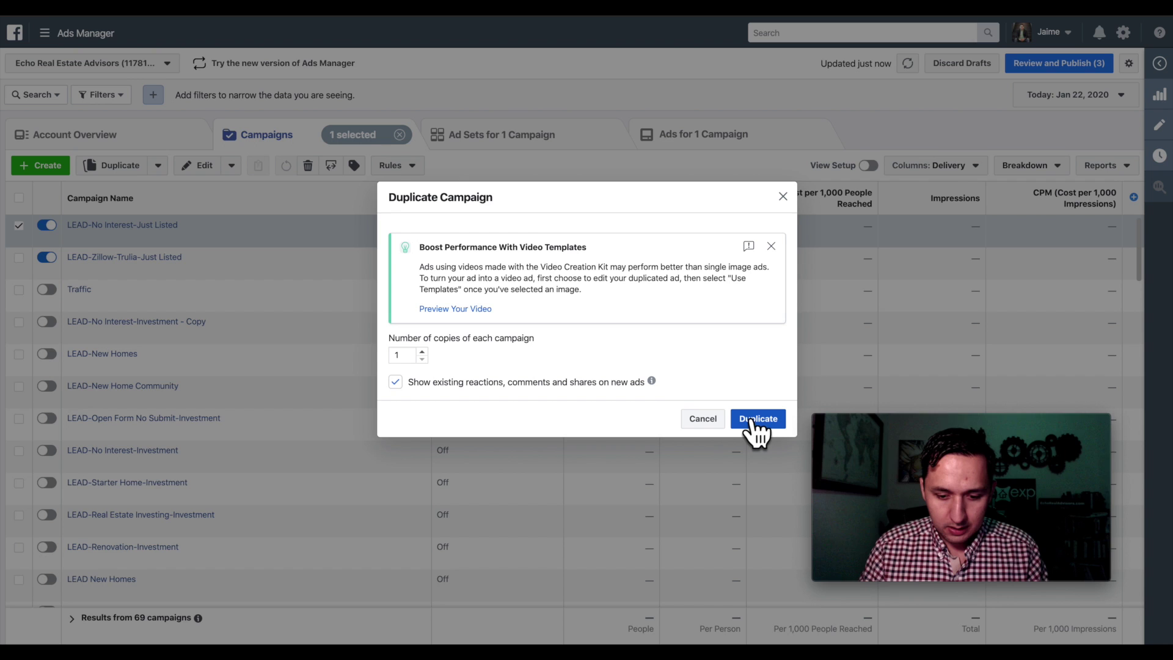
{"action": "left_click", "coordinate": [757, 419]}
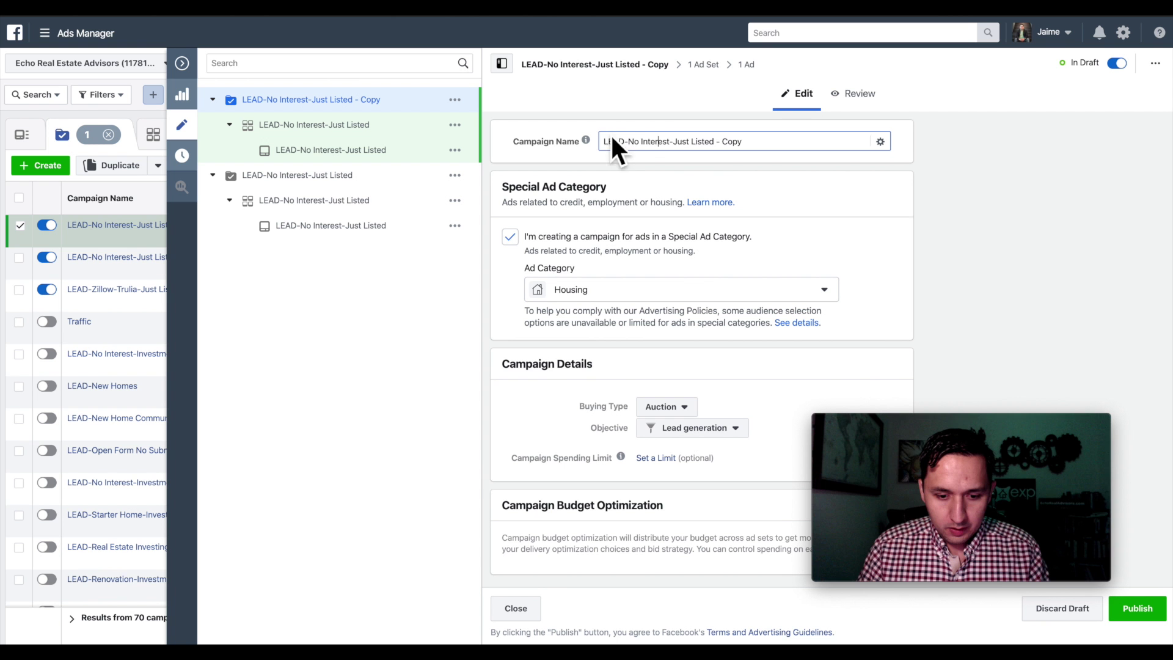
- Rename the copied campaign to 'LEAD-Renters-Just Listed', dropping the '- Copy' suffix
{"action": "left_click_drag", "start_coordinate": [714, 156], "coordinate": [768, 149]}
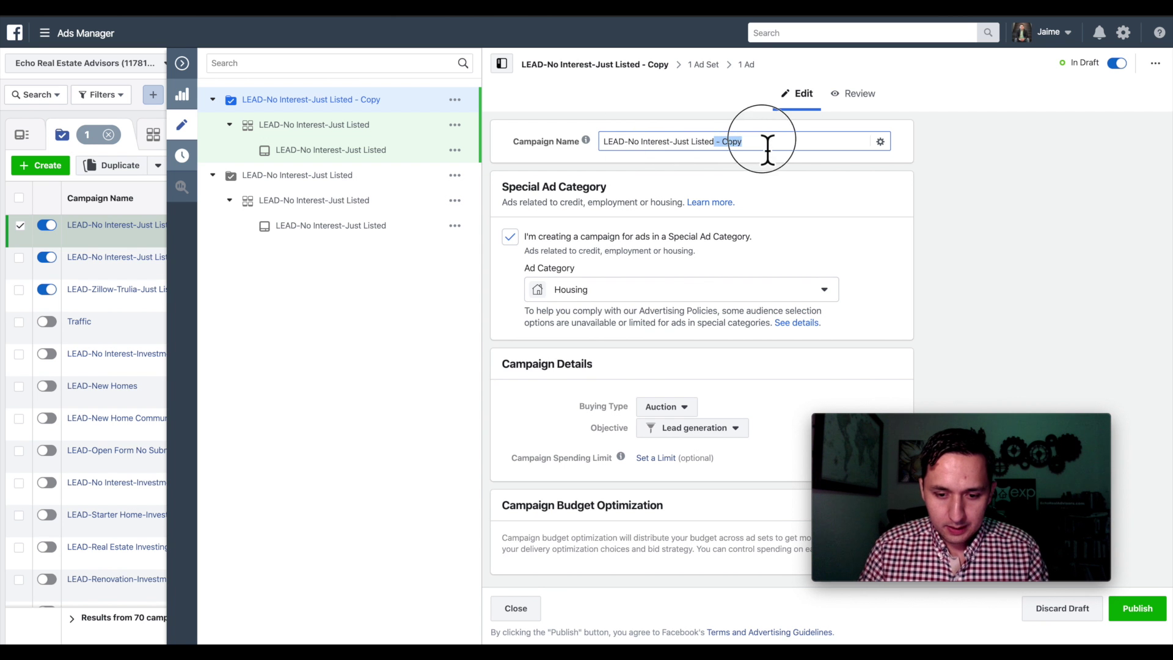
{"action": "key", "text": "BackSpace"}
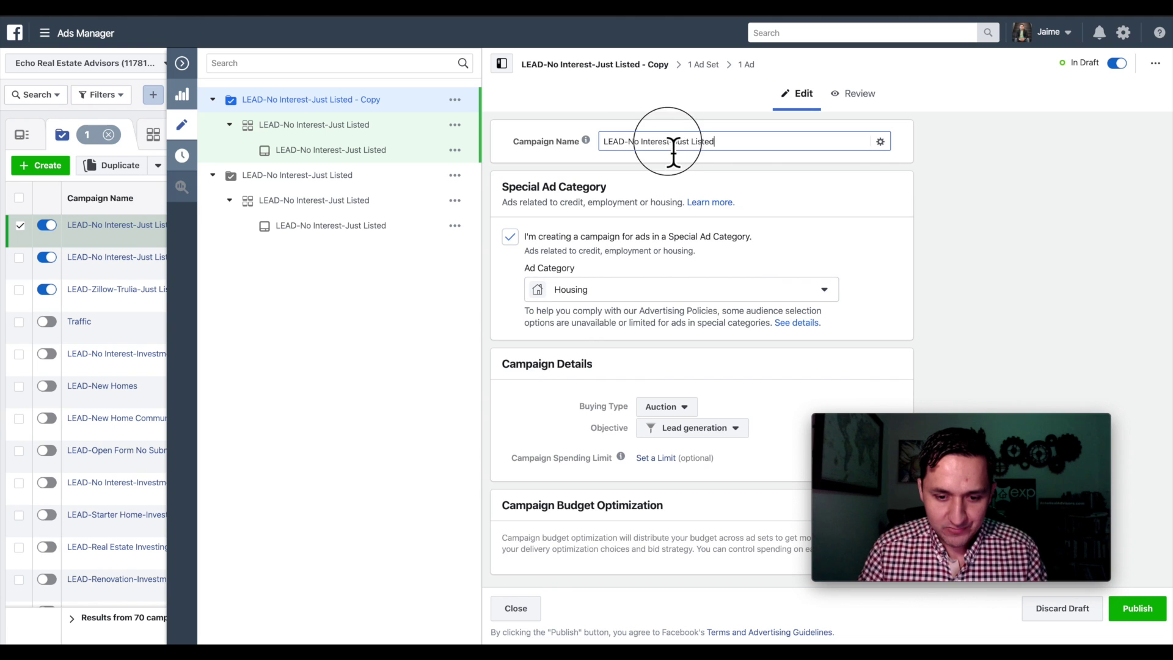
{"action": "left_click_drag", "start_coordinate": [627, 147], "coordinate": [664, 151]}
{"action": "left_click", "coordinate": [664, 151]}
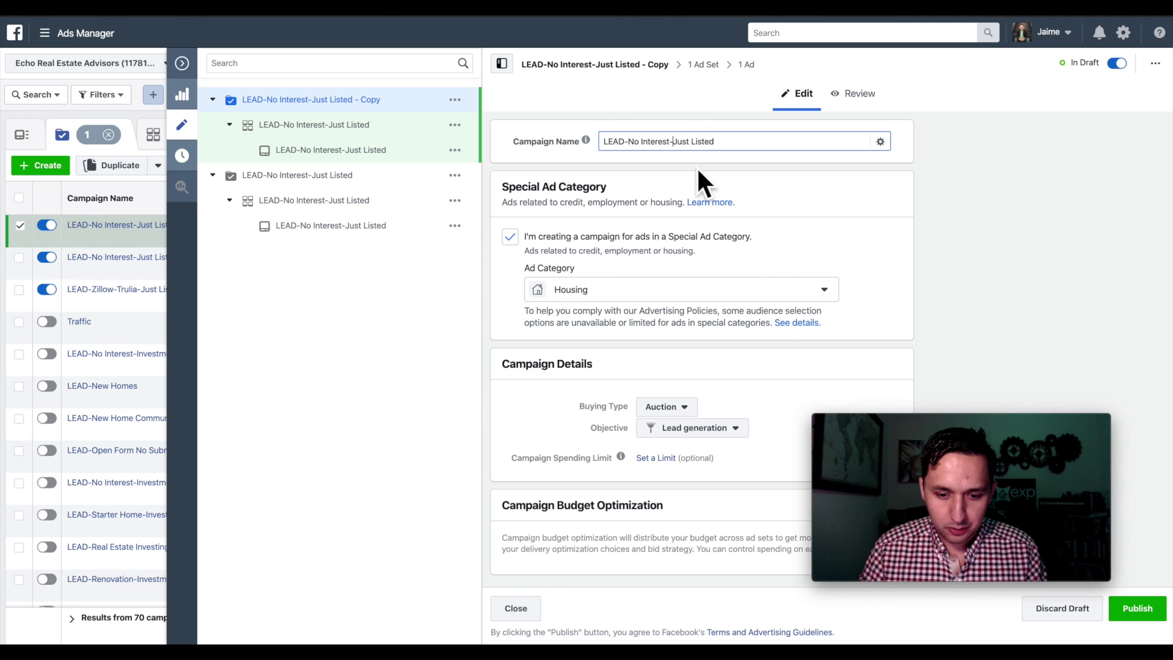
{"action": "key", "text": "Delete"}
{"action": "key", "text": "Delete"}
{"action": "key", "text": "BackSpace"}
{"action": "key", "text": "BackSpace"}
{"action": "key", "text": "BackSpace"}
{"action": "key", "text": "BackSpace"}
{"action": "key", "text": "BackSpace"}
{"action": "key", "text": "BackSpace"}
{"action": "key", "text": "BackSpace"}
{"action": "key", "text": "BackSpace"}
{"action": "key", "text": "BackSpace"}
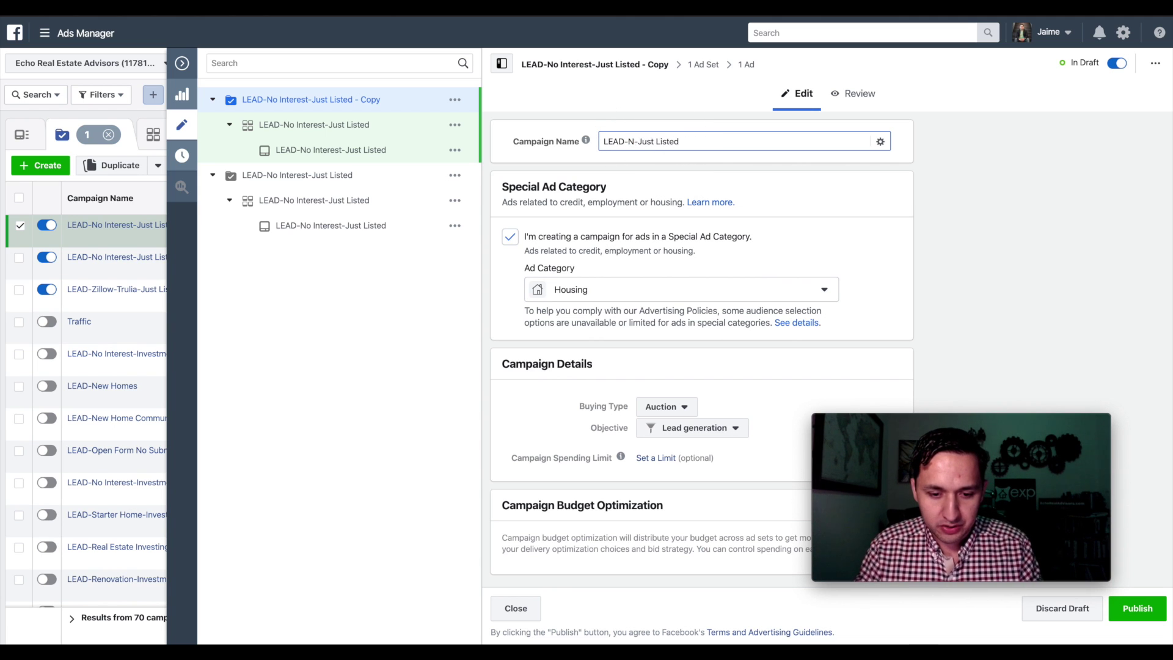
{"action": "type", "text": "Renters"}
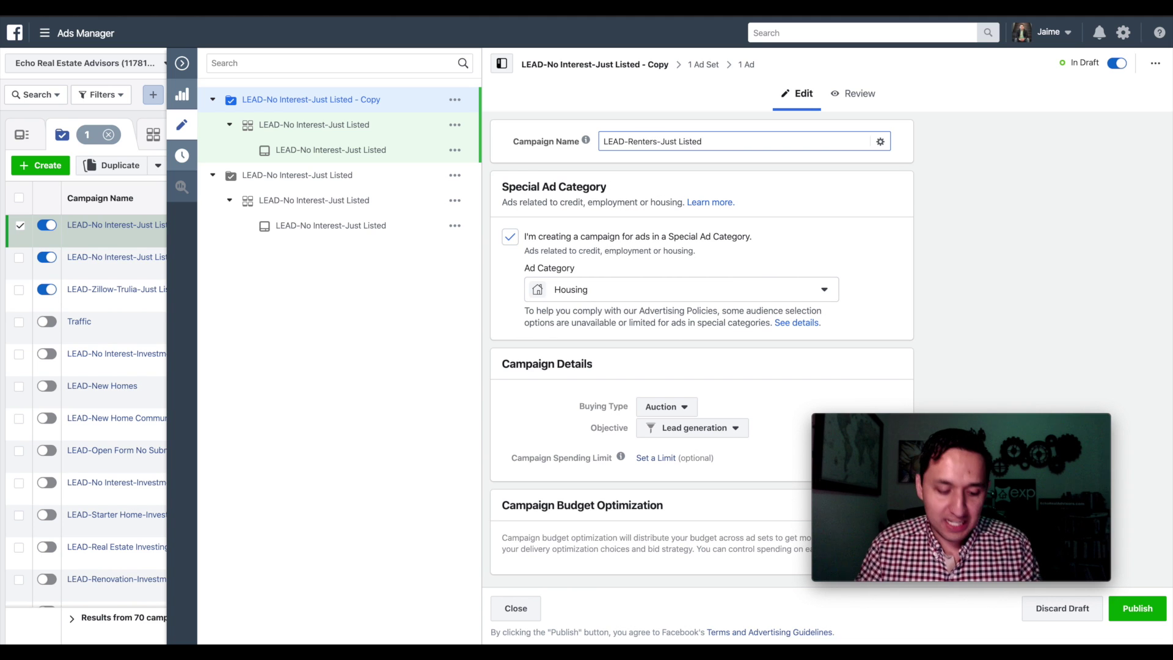
{"action": "key", "text": "ctrl+a"}
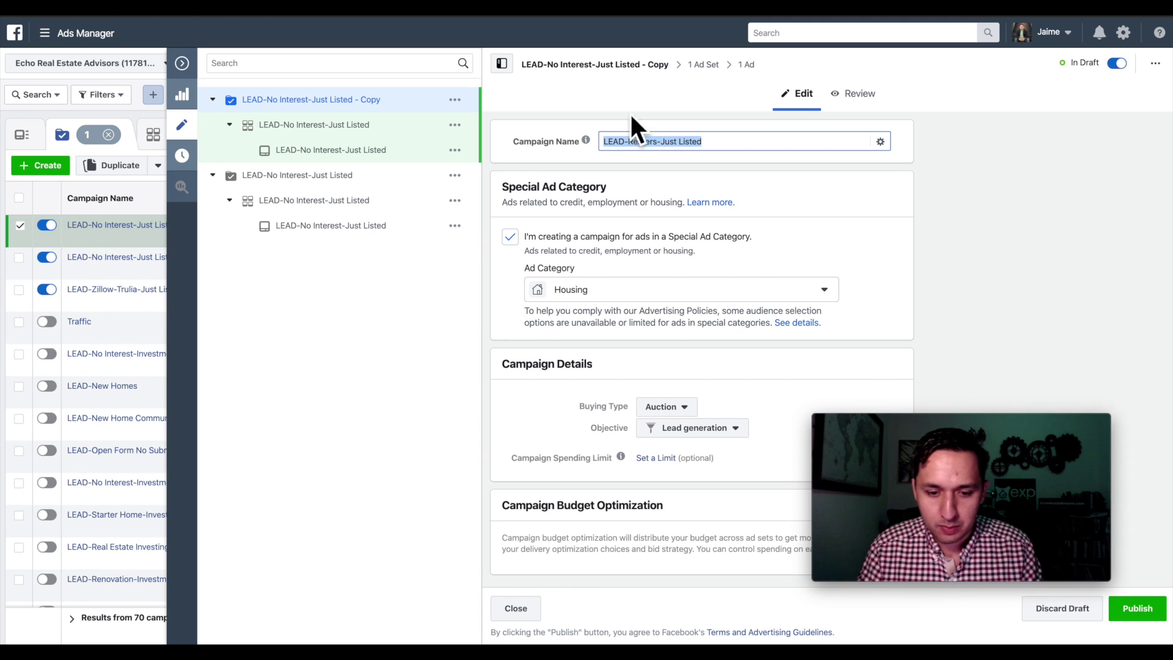
{"action": "left_click", "coordinate": [697, 66]}
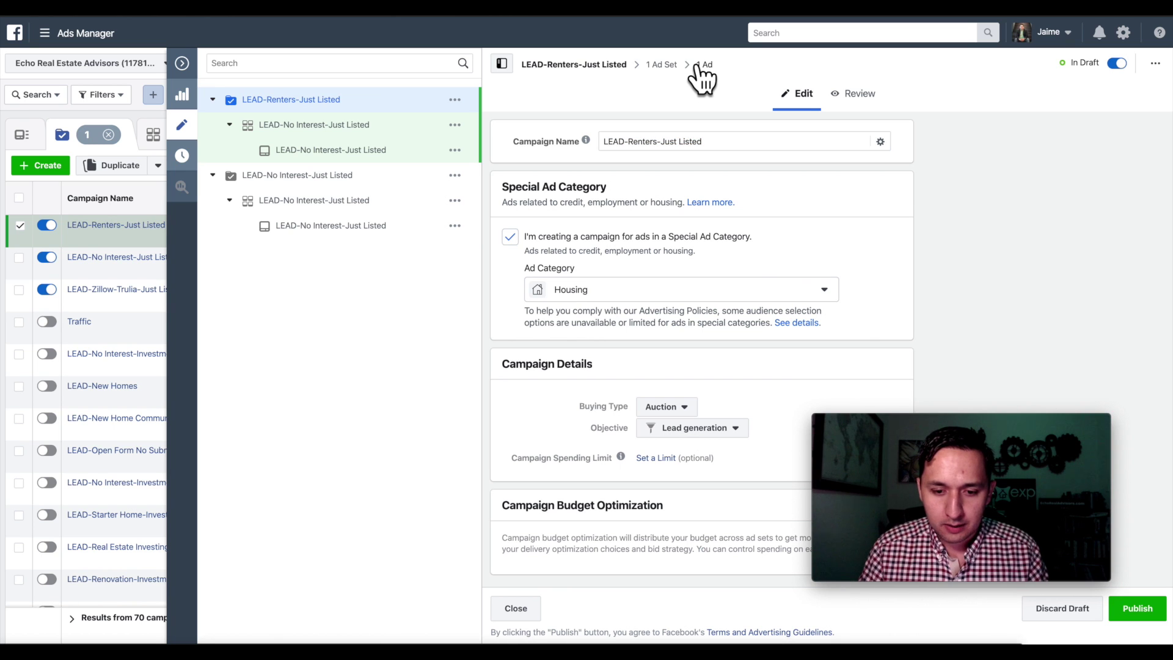
- Rename its ad set to 'LEAD-Renters-Just Listed'
{"action": "left_click", "coordinate": [663, 65]}
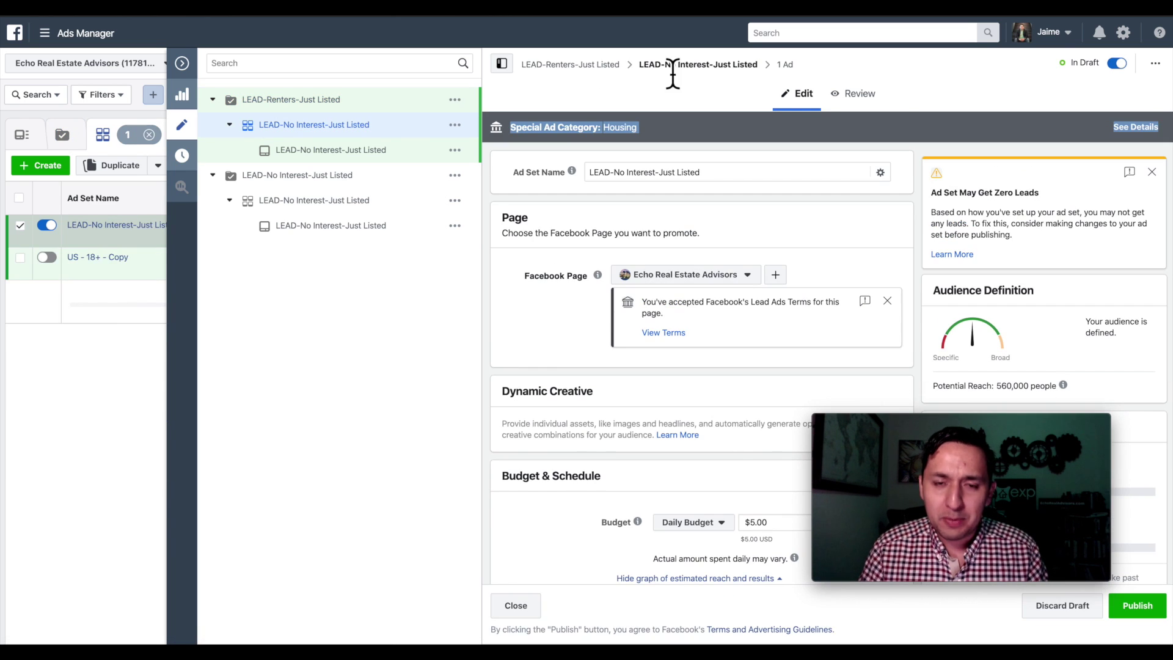
{"action": "left_click", "coordinate": [659, 176]}
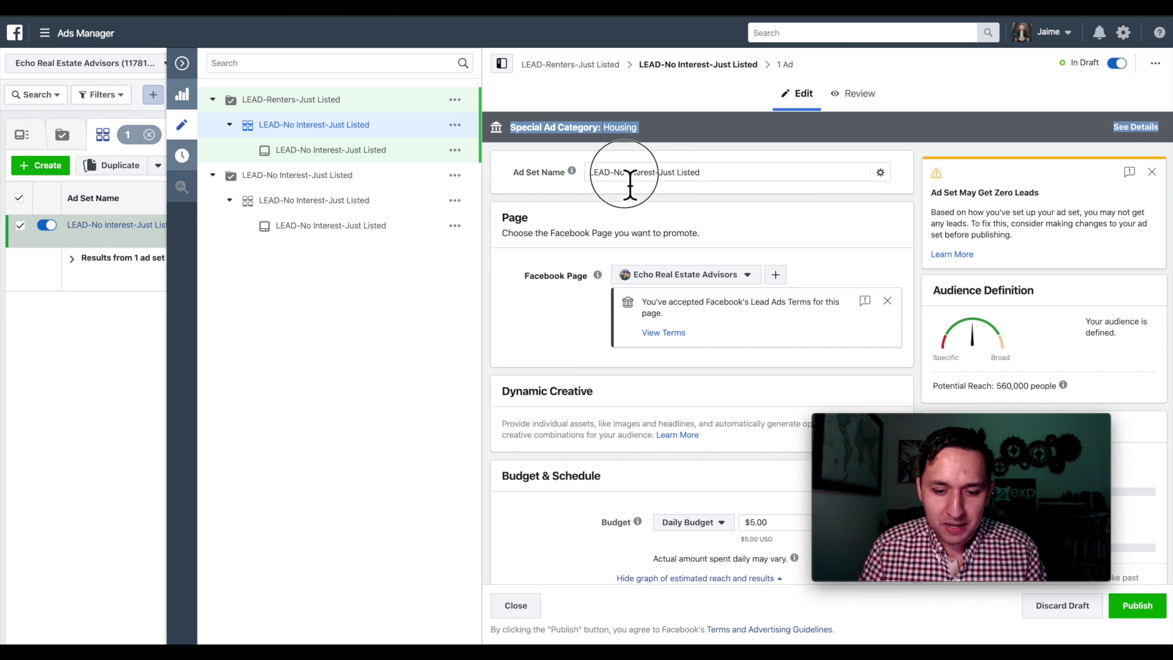
{"action": "left_click", "coordinate": [667, 177]}
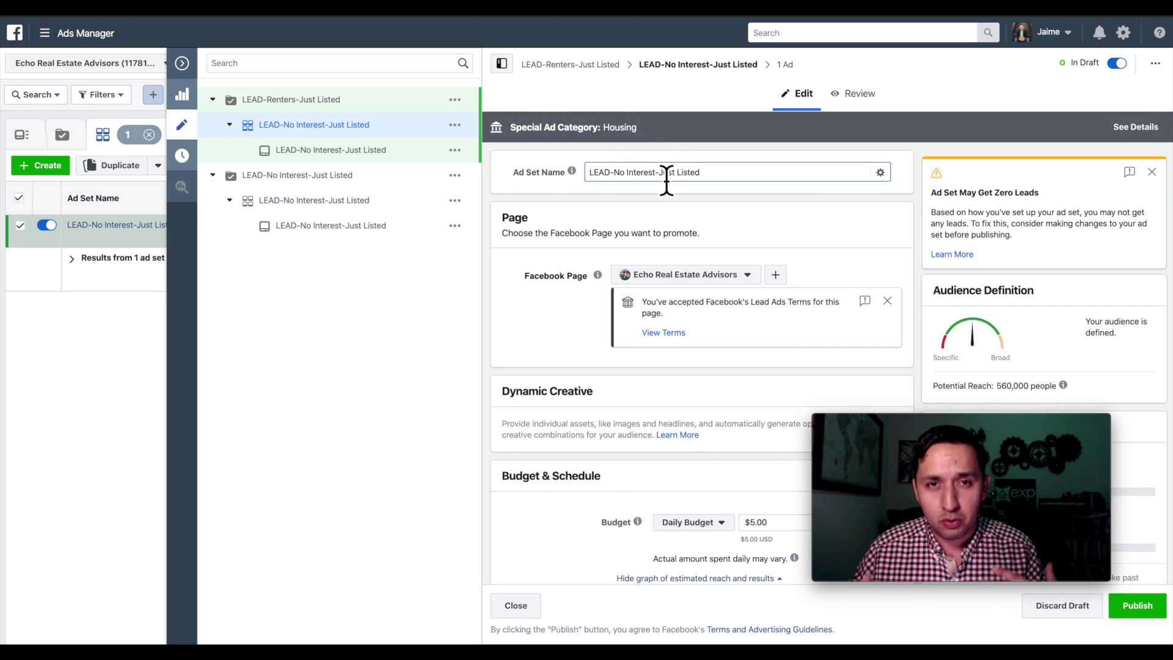
{"action": "left_click", "coordinate": [664, 174]}
{"action": "left_click", "coordinate": [660, 174]}
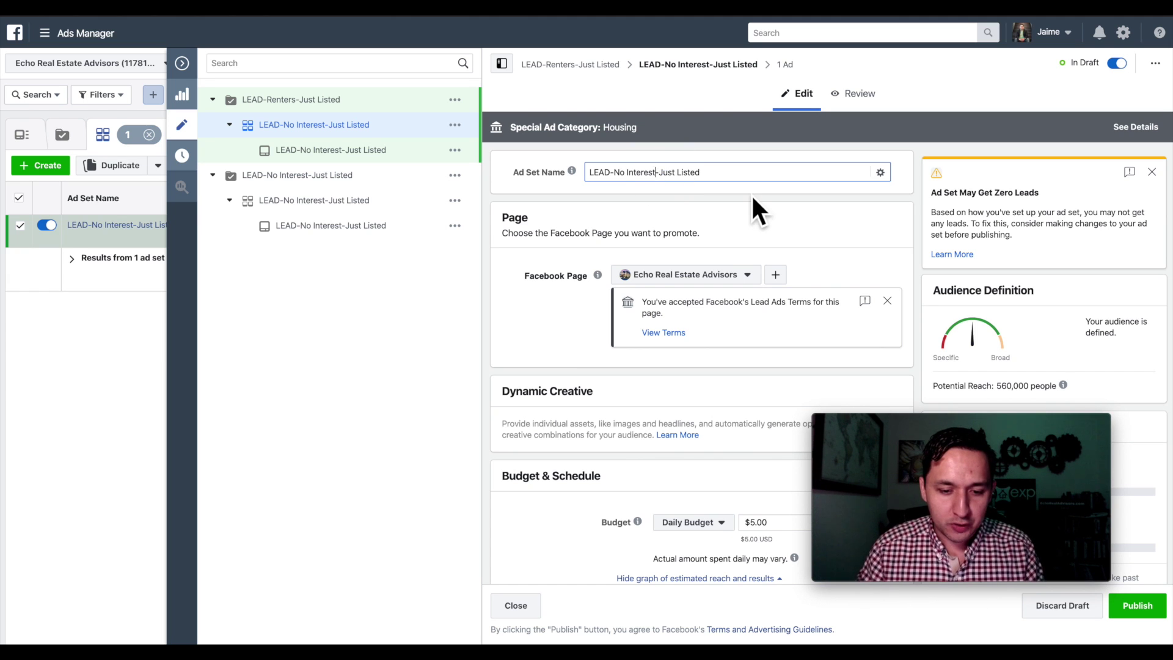
{"action": "key", "text": "BackSpace"}
{"action": "key", "text": "BackSpace"}
{"action": "key", "text": "BackSpace"}
{"action": "key", "text": "BackSpace"}
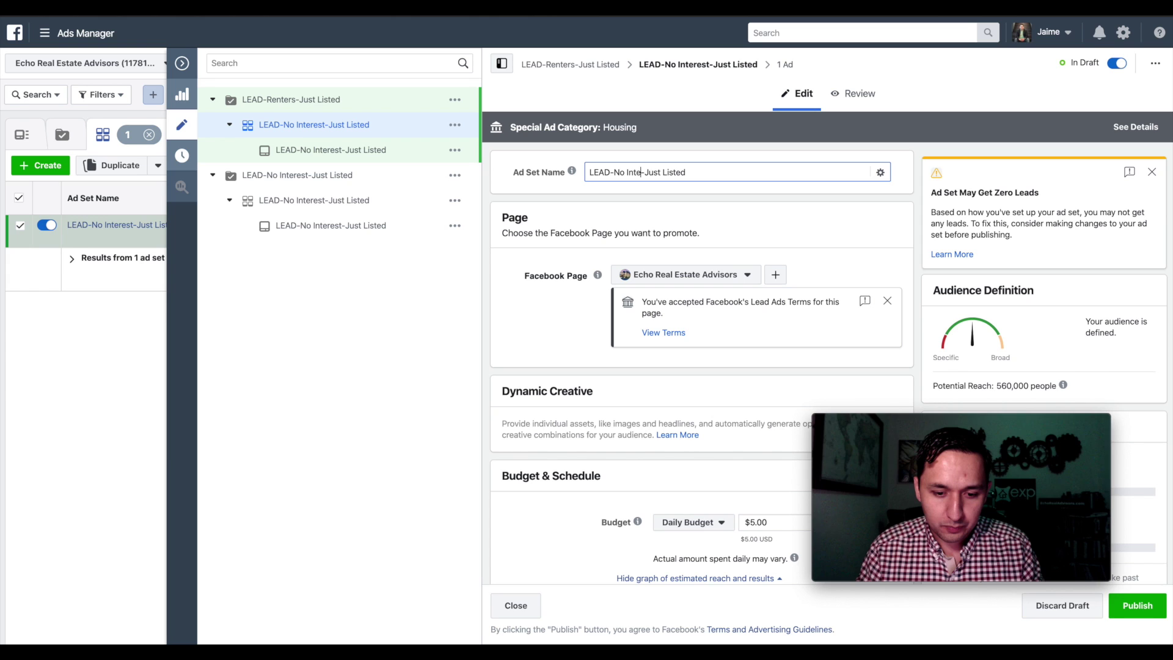
{"action": "key", "text": "BackSpace"}
{"action": "key", "text": "BackSpace"}
{"action": "key", "text": "BackSpace"}
{"action": "key", "text": "BackSpace"}
{"action": "key", "text": "BackSpace"}
{"action": "key", "text": "BackSpace"}
{"action": "key", "text": "BackSpace"}
{"action": "type", "text": "Renters"}
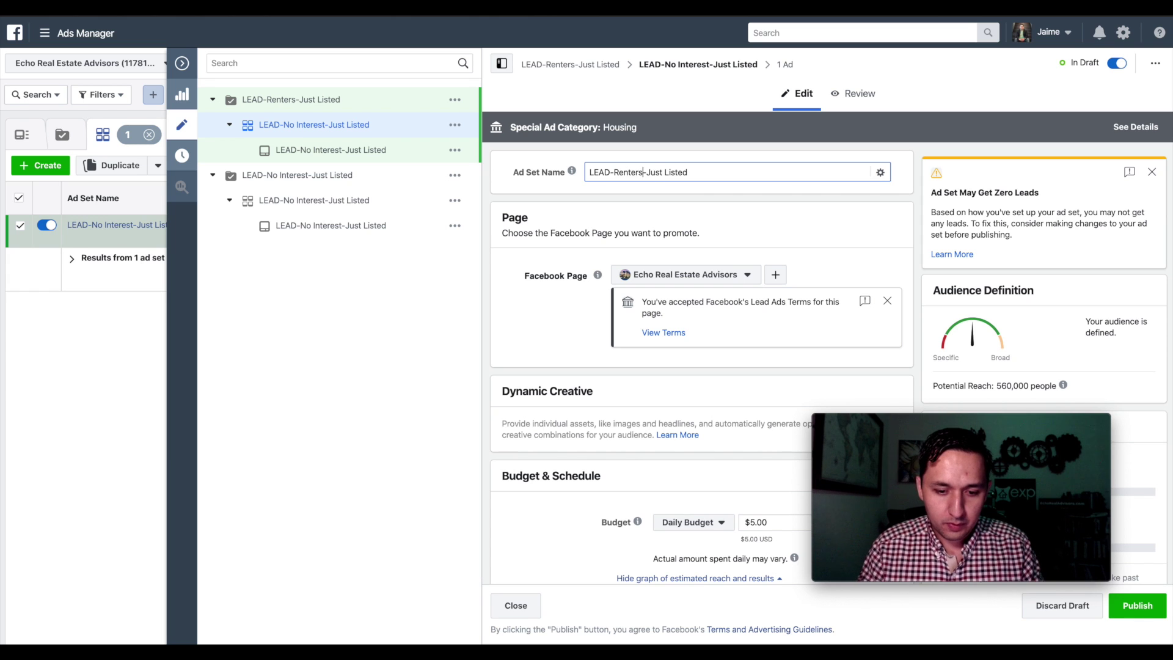
{"action": "triple_click", "coordinate": [610, 183]}
{"action": "key", "text": "super+c"}
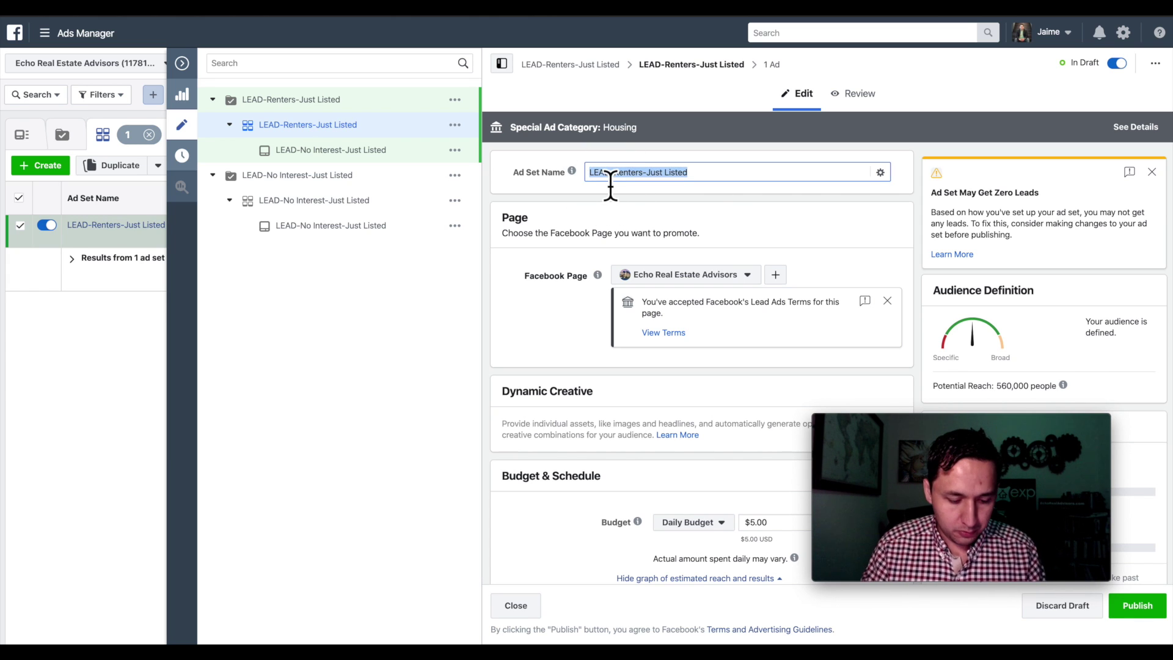
- Add the Renting interest to the Renters ad set's detailed targeting, cutting reach to 74,000
{"action": "scroll", "coordinate": [716, 330], "scroll_direction": "down", "scroll_amount": 5}
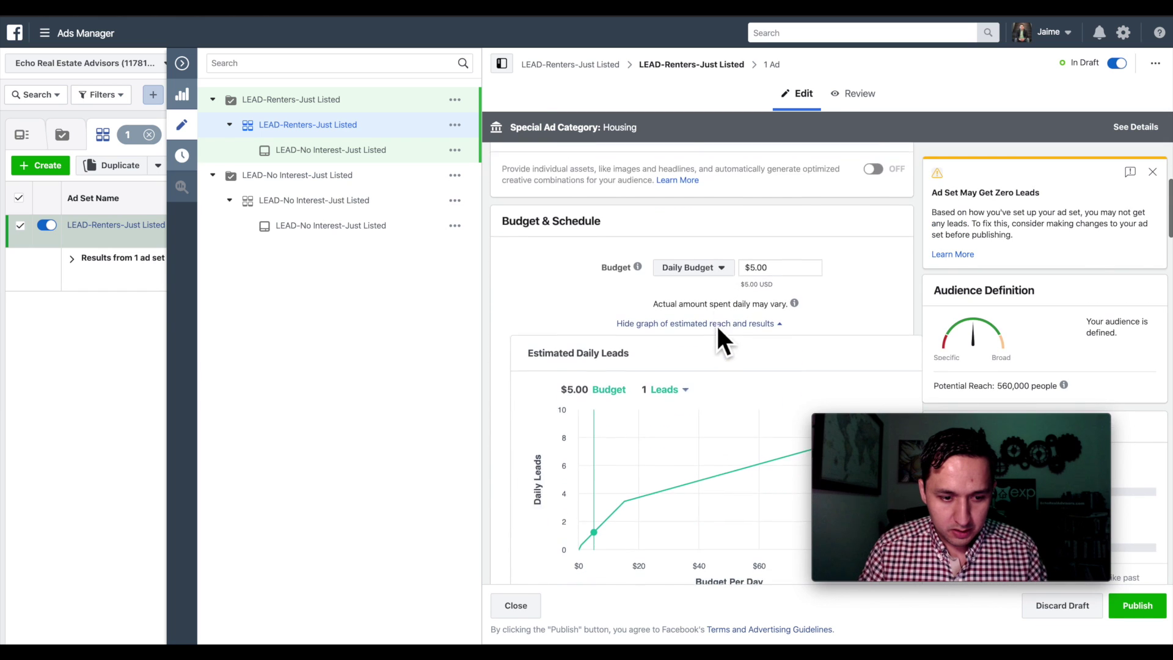
{"action": "scroll", "coordinate": [716, 332], "scroll_direction": "down", "scroll_amount": 15}
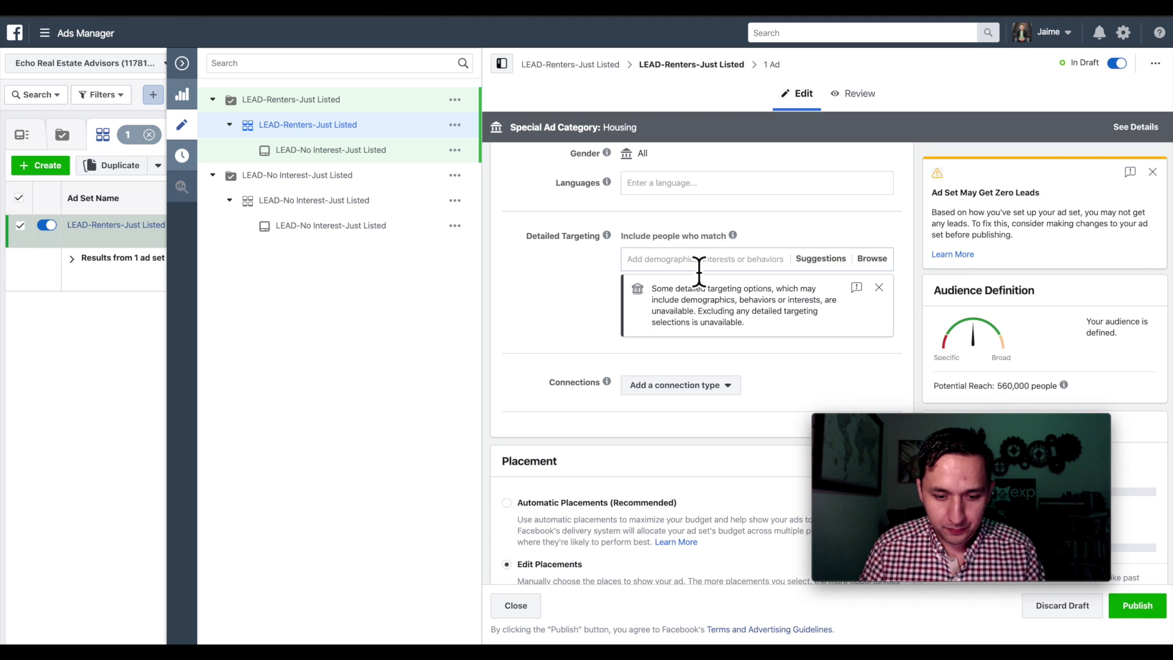
{"action": "left_click", "coordinate": [645, 250]}
{"action": "type", "text": "renter"}
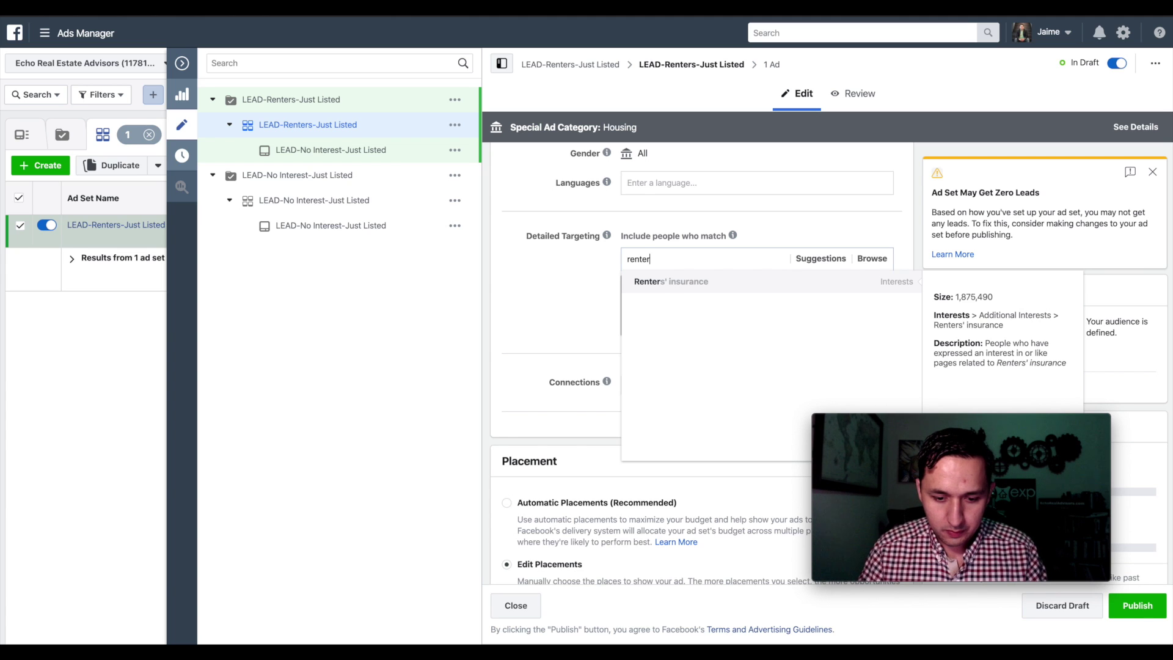
{"action": "key", "text": "BackSpace"}
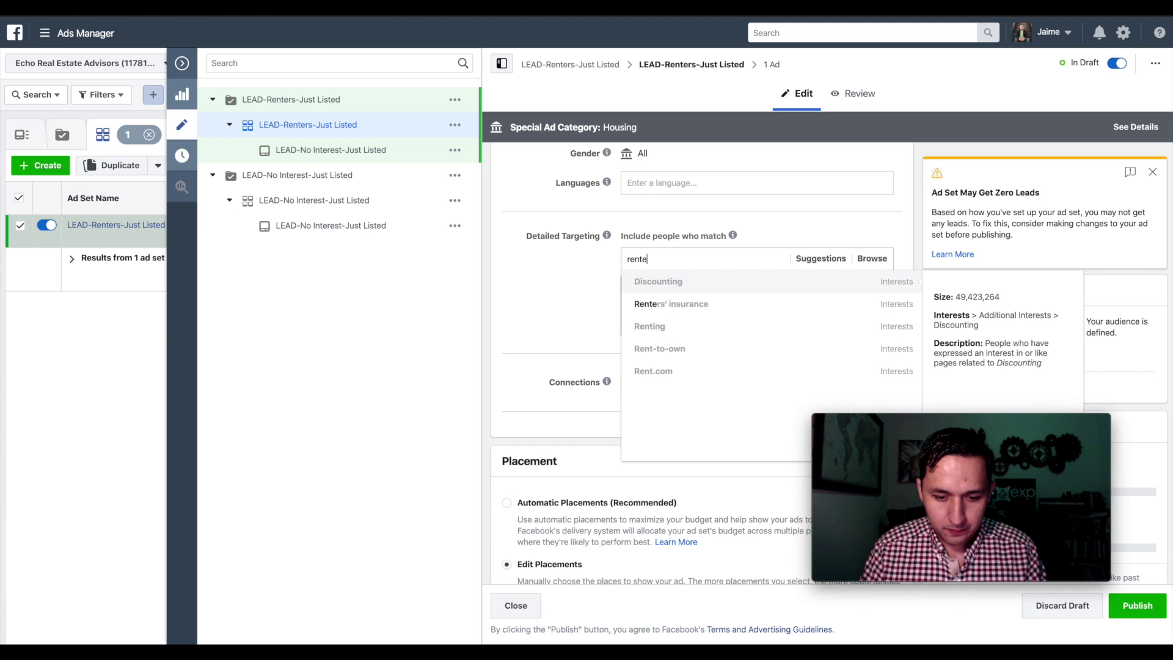
{"action": "left_click", "coordinate": [672, 327]}
{"action": "left_click", "coordinate": [549, 338]}
{"action": "scroll", "coordinate": [549, 337], "scroll_direction": "up", "scroll_amount": 10}
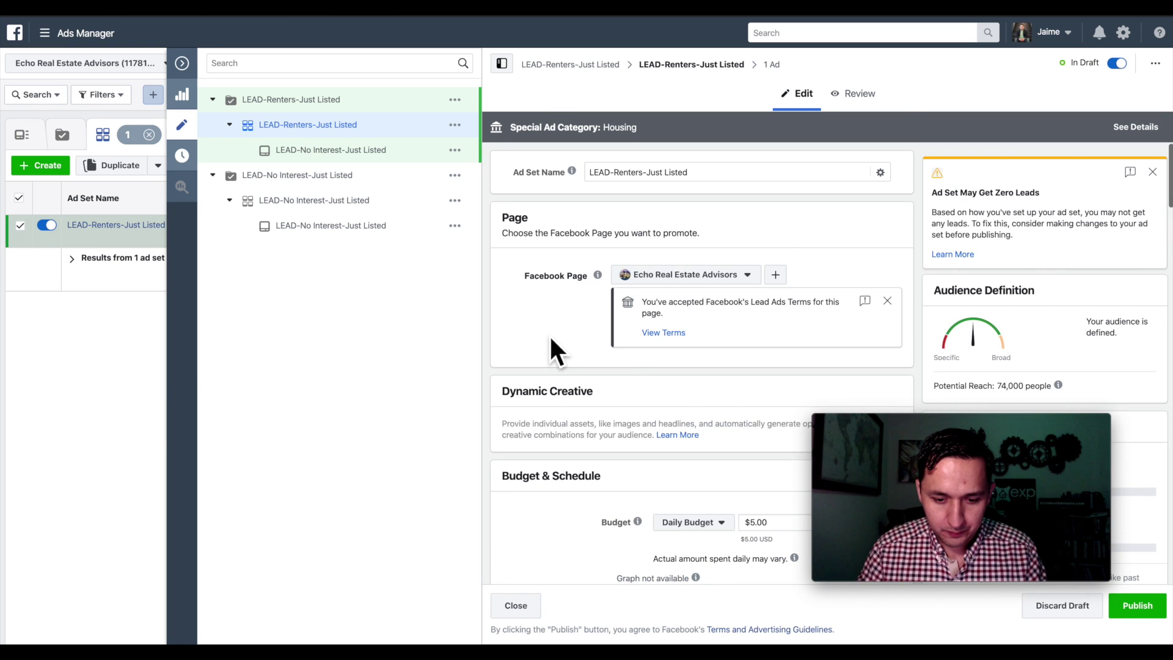
{"action": "scroll", "coordinate": [550, 338], "scroll_direction": "down", "scroll_amount": 15}
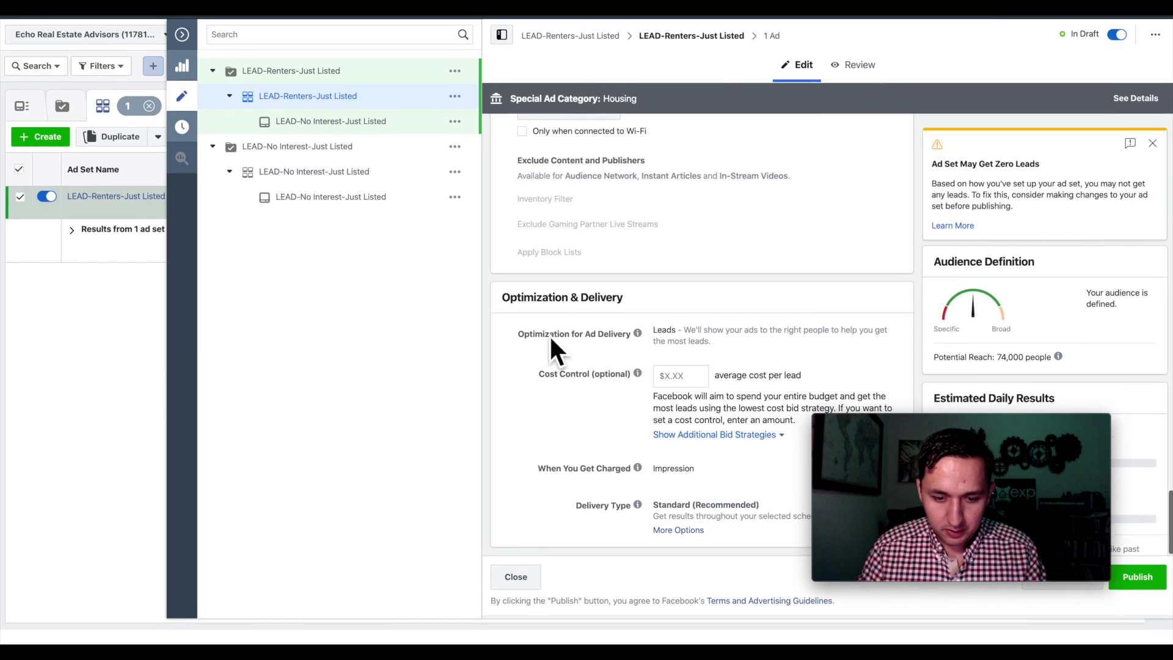
- Paste 'LEAD-Renters-Just Listed' as the ad name and publish the Renters campaign
{"action": "left_click", "coordinate": [772, 65]}
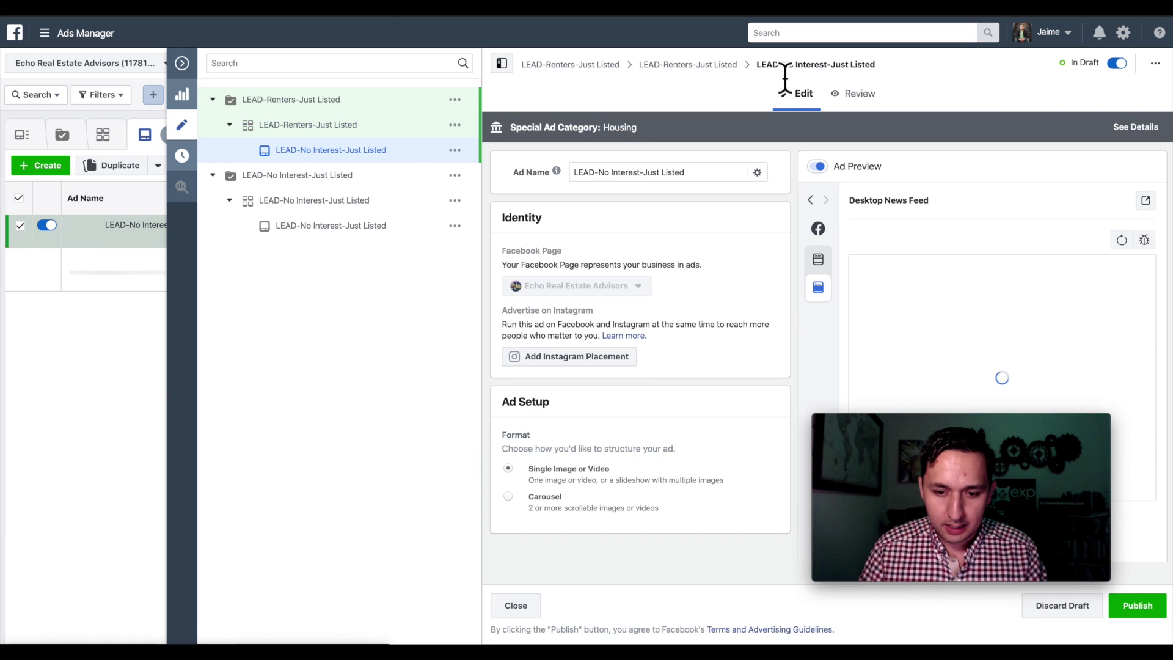
{"action": "left_click", "coordinate": [626, 178]}
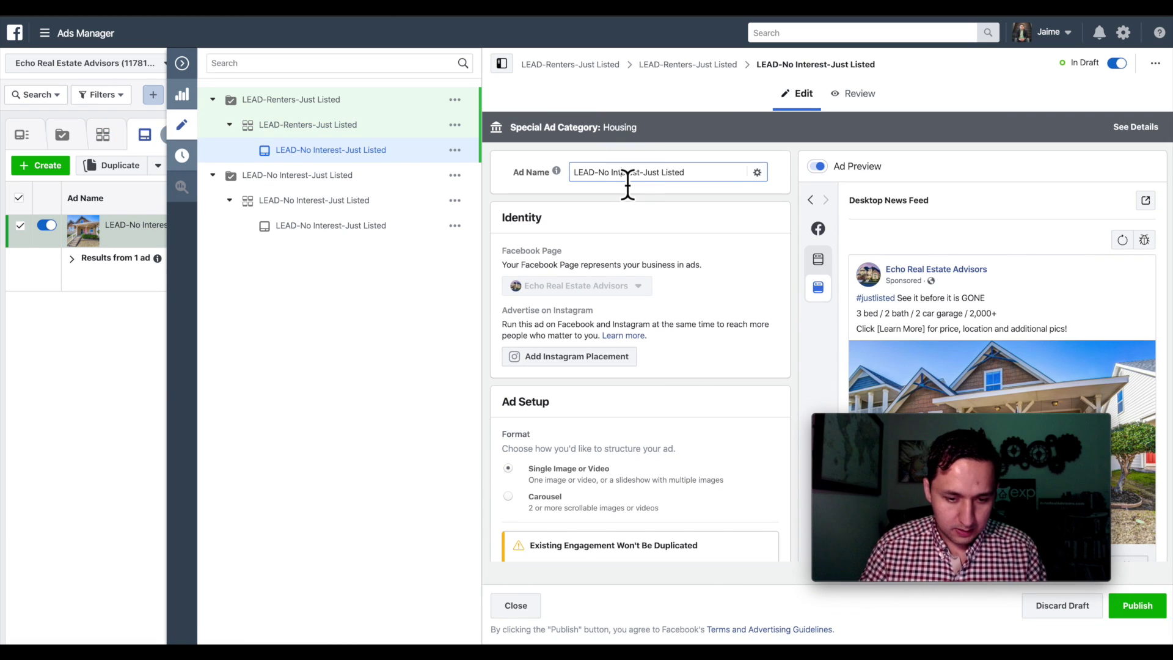
{"action": "key", "text": "super+a"}
{"action": "key", "text": "super+v"}
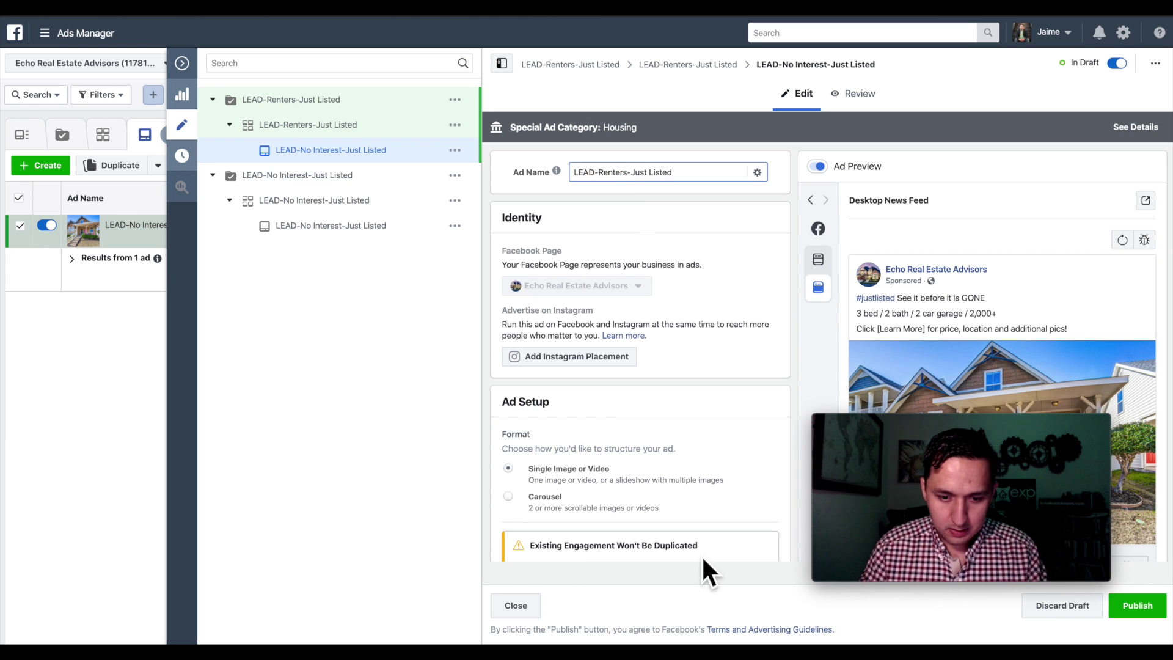
{"action": "left_click", "coordinate": [1130, 623]}
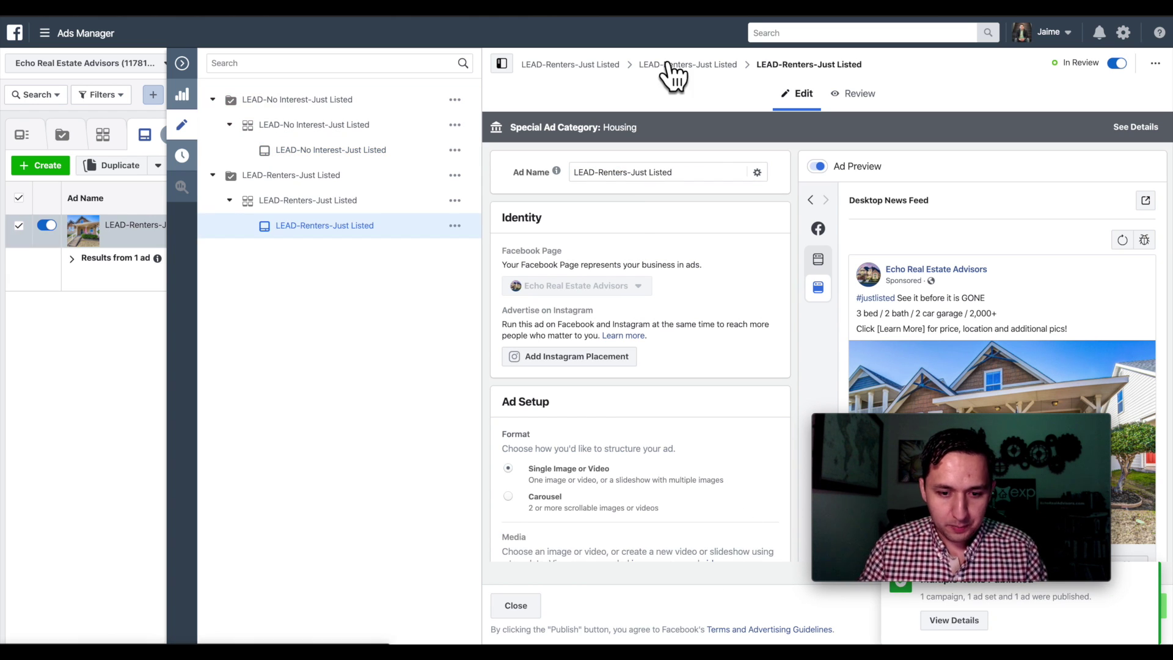
- Review the Renters ad set's targeting, then close the editing panel
{"action": "left_click", "coordinate": [672, 64]}
{"action": "scroll", "coordinate": [646, 379], "scroll_direction": "down", "scroll_amount": 15}
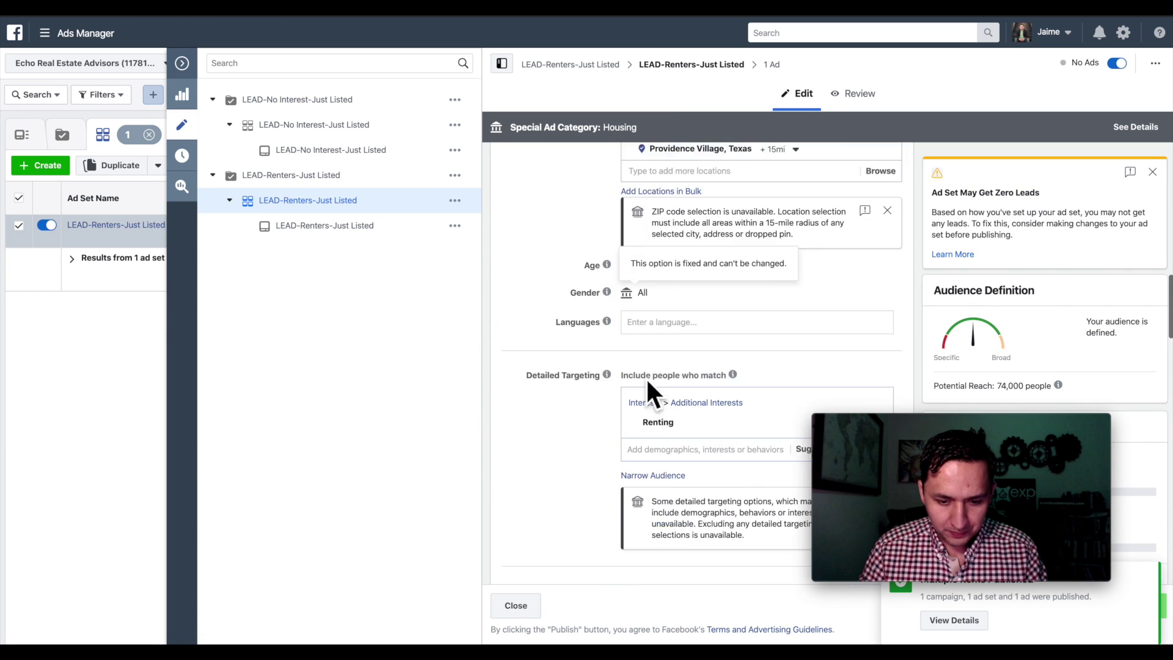
{"action": "scroll", "coordinate": [647, 381], "scroll_direction": "down", "scroll_amount": 1}
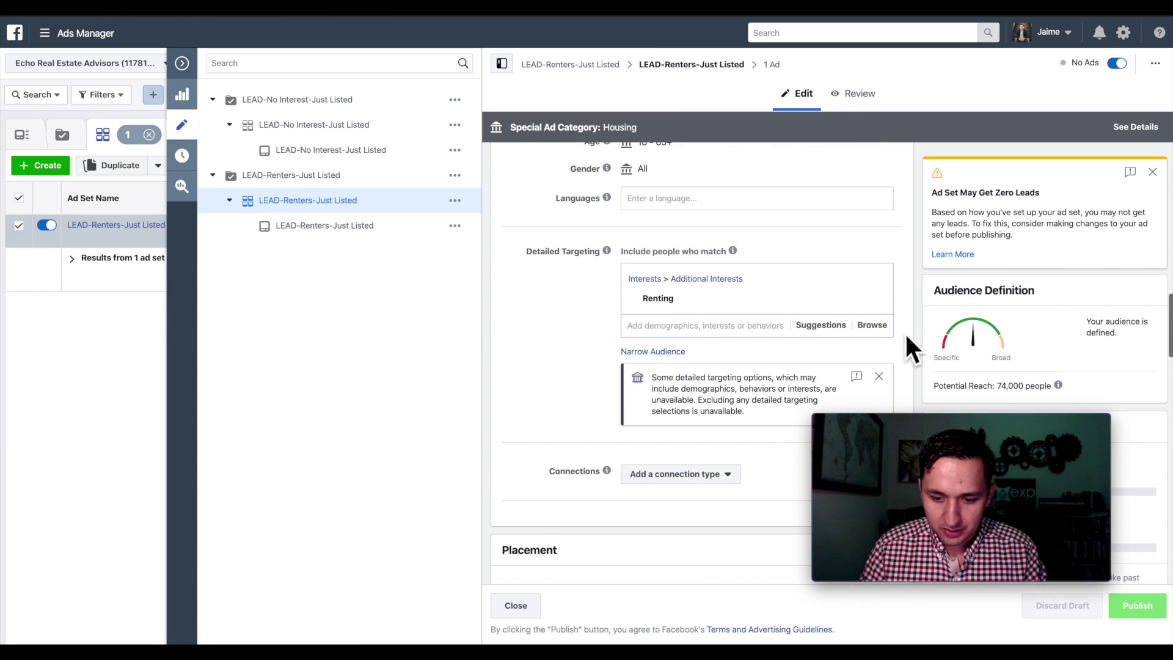
{"action": "left_click", "coordinate": [182, 63]}
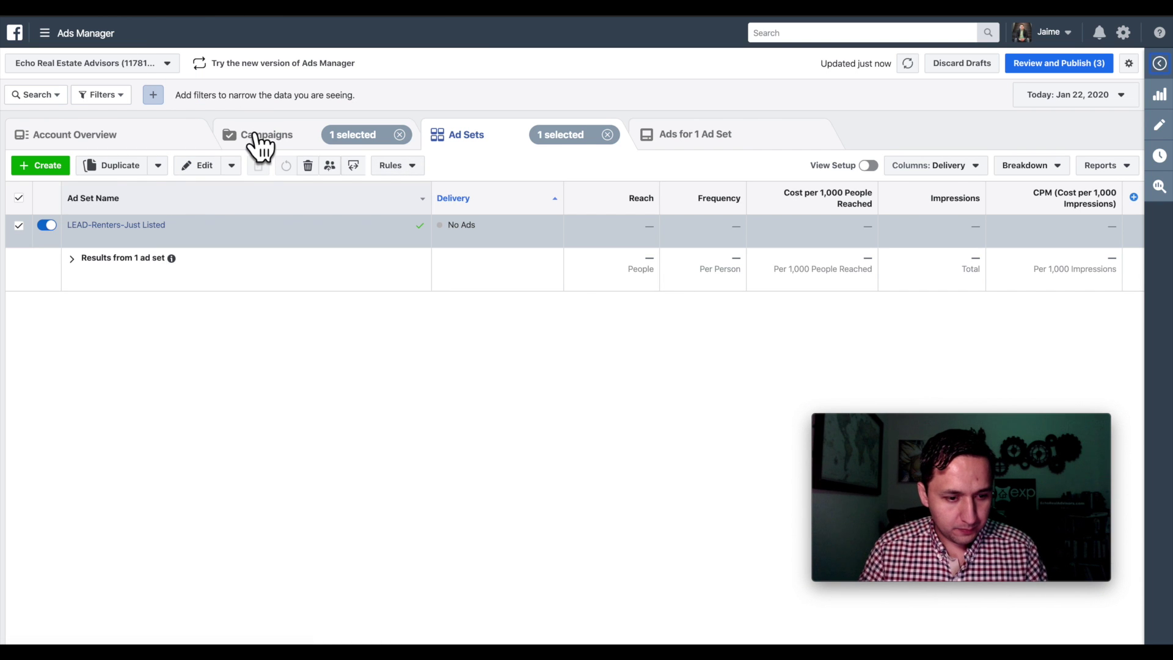
- Duplicate the LEAD-No Interest-Just Listed campaign and drop ' - Copy' from the copy's name
{"action": "left_click", "coordinate": [259, 141]}
{"action": "left_click", "coordinate": [23, 290]}
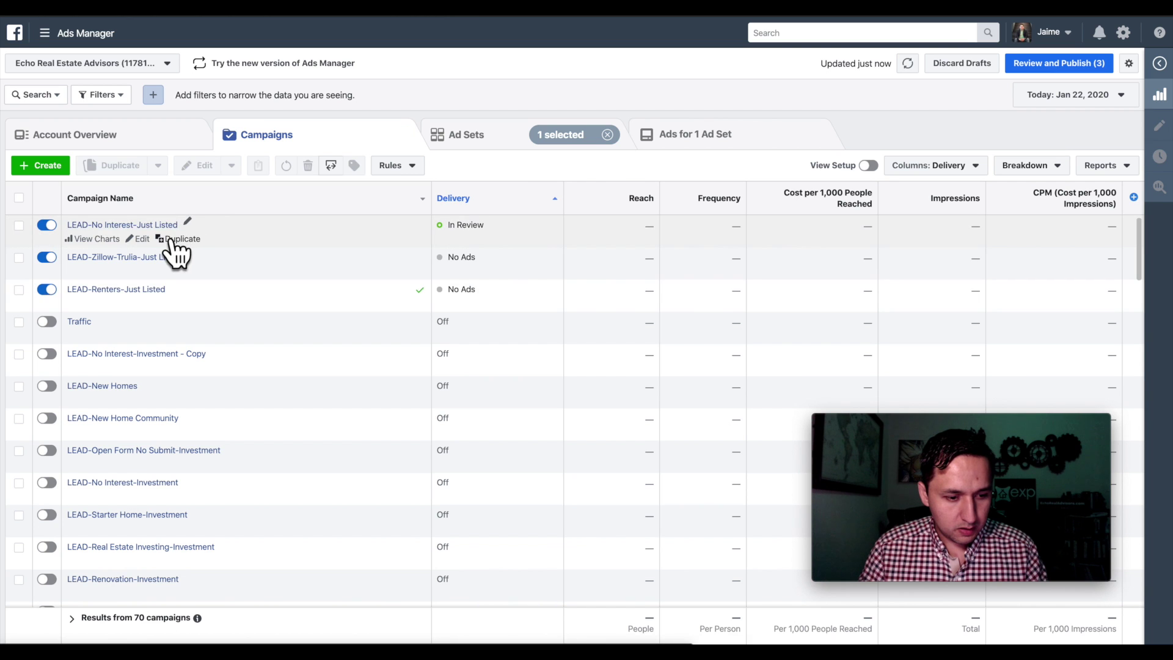
{"action": "left_click", "coordinate": [183, 239]}
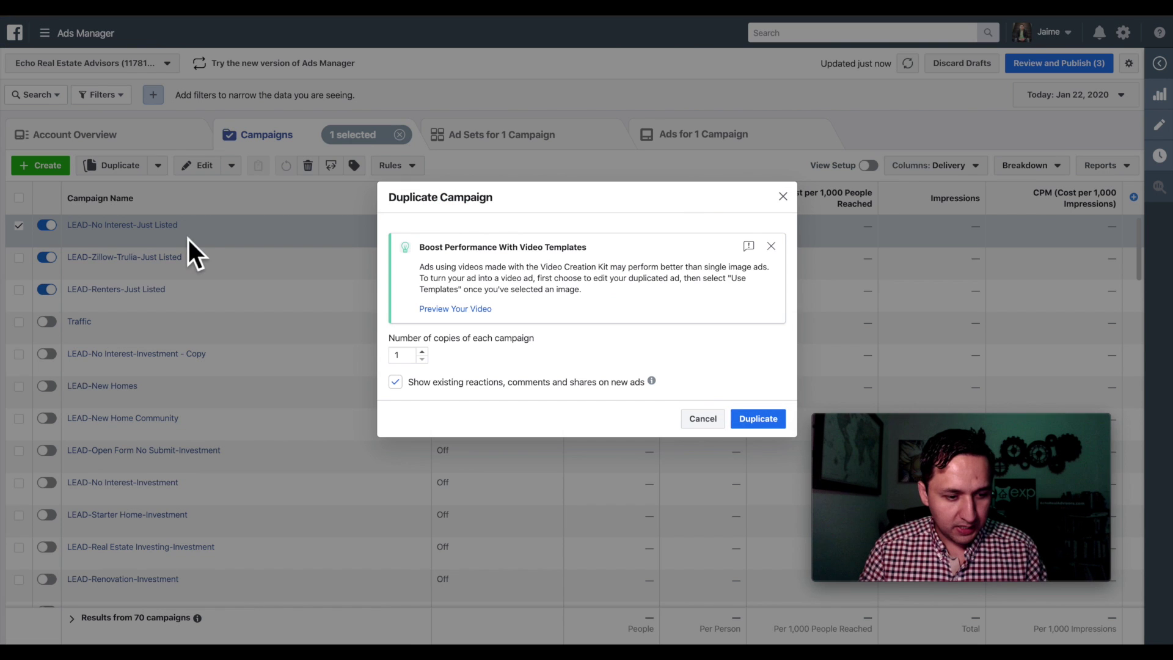
{"action": "left_click", "coordinate": [756, 419]}
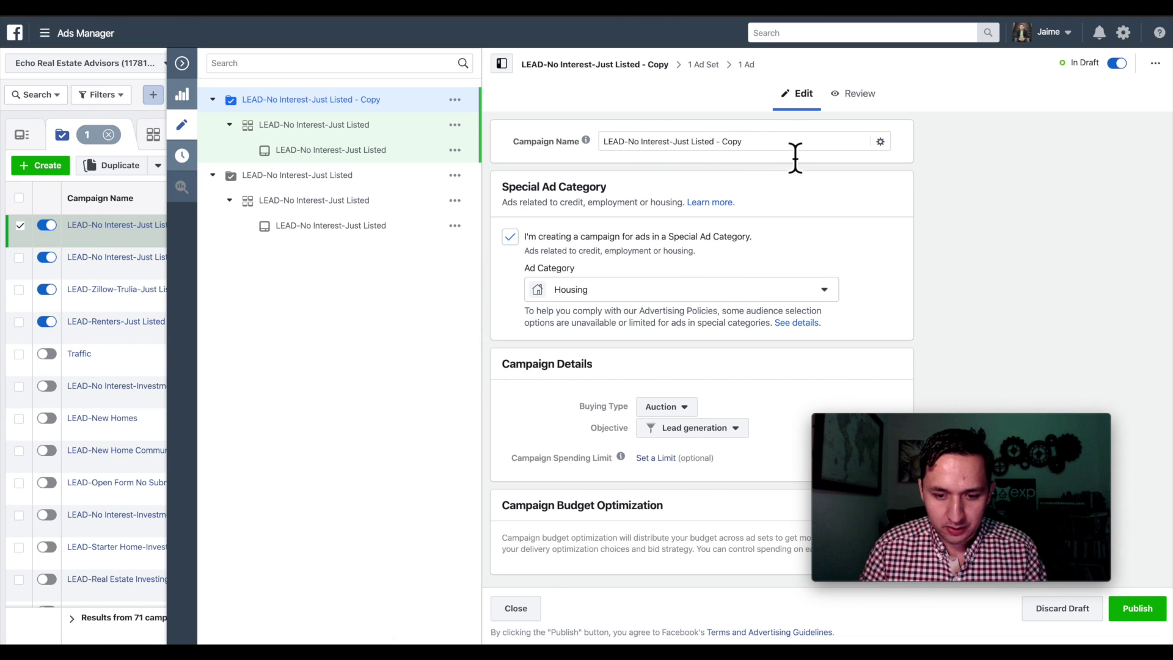
{"action": "left_click", "coordinate": [792, 157]}
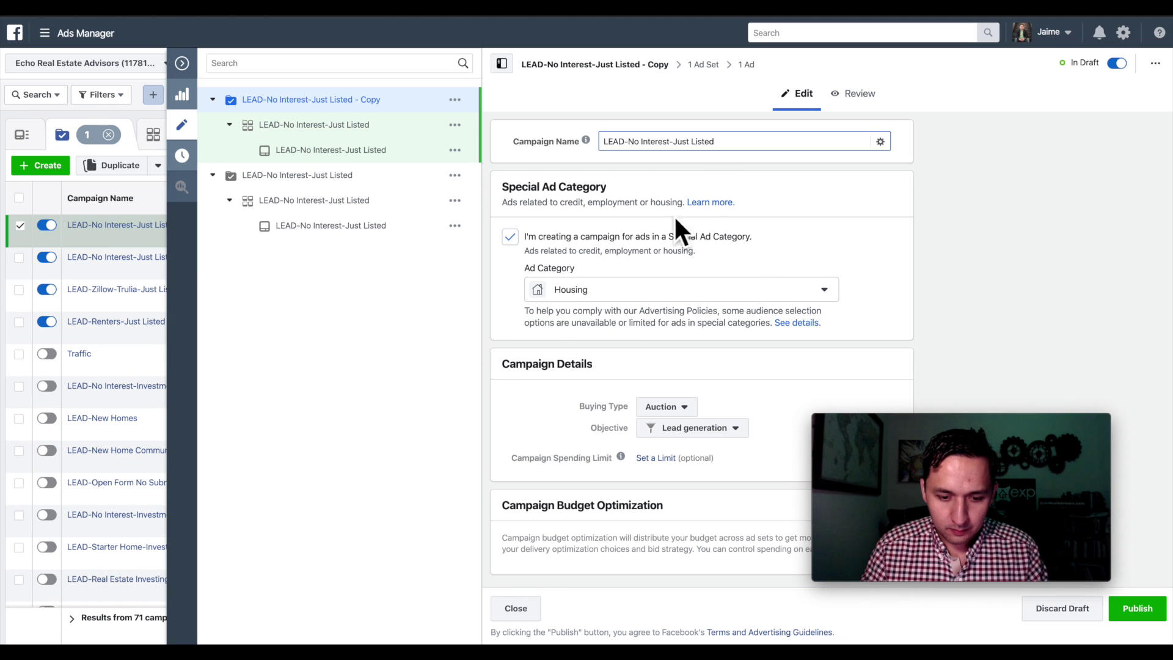
{"action": "left_click", "coordinate": [709, 77]}
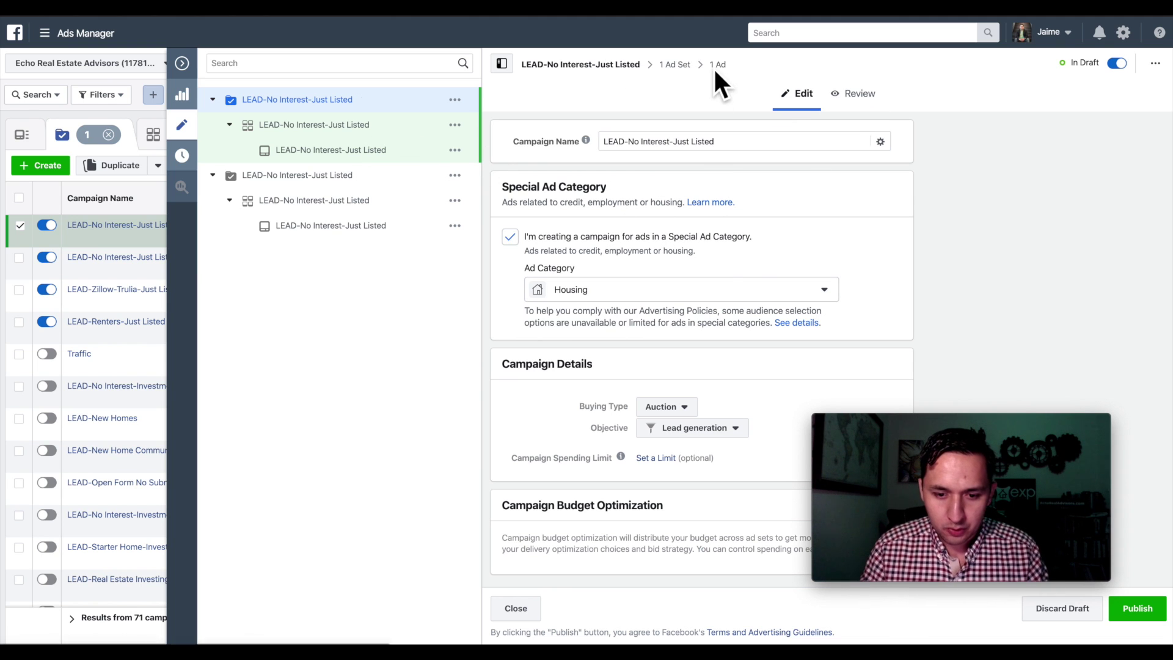
- Add Zillow as a detailed targeting interest in the copied ad set
{"action": "left_click", "coordinate": [675, 66]}
{"action": "scroll", "coordinate": [721, 202], "scroll_direction": "down", "scroll_amount": 3}
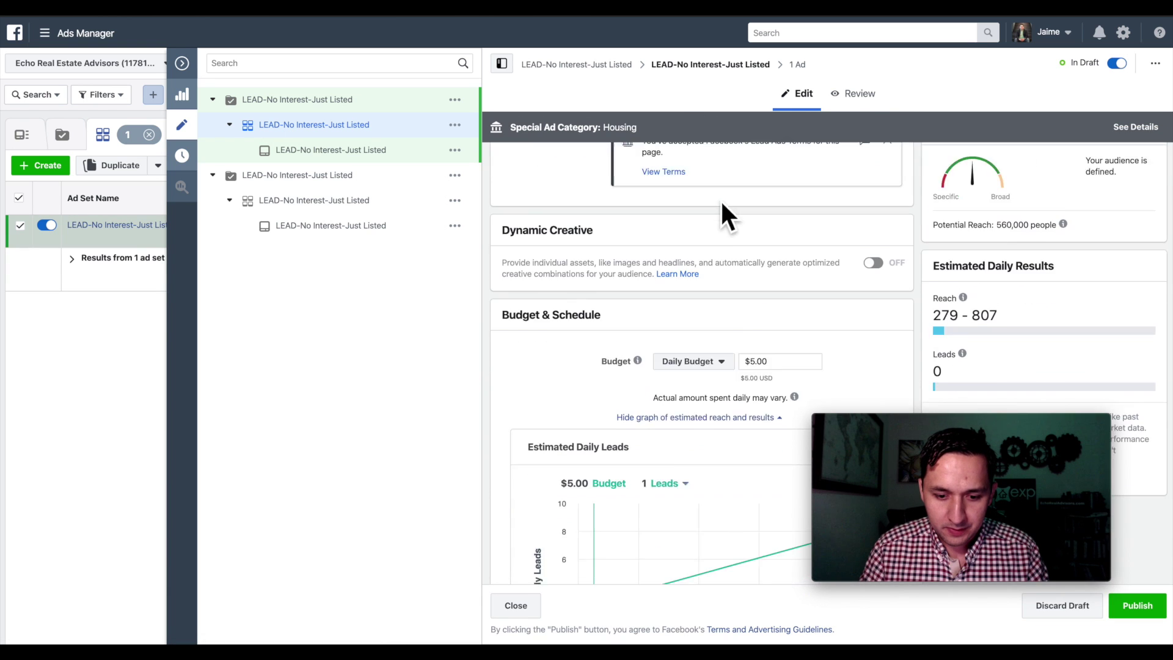
{"action": "scroll", "coordinate": [721, 203], "scroll_direction": "down", "scroll_amount": 8}
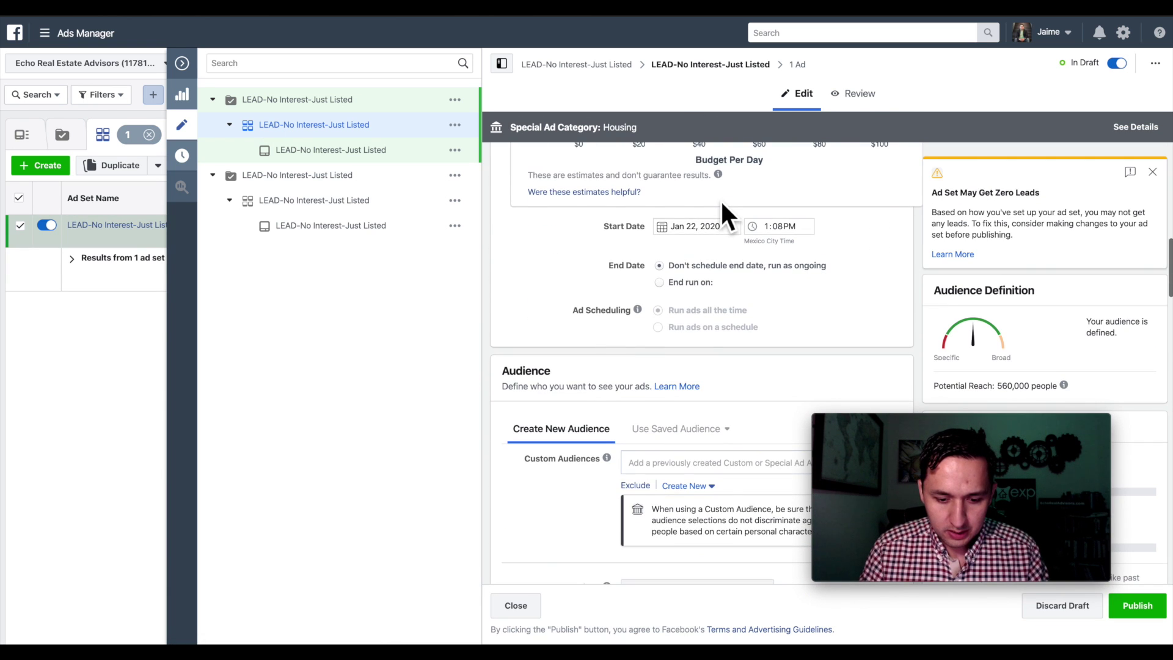
{"action": "scroll", "coordinate": [681, 274], "scroll_direction": "down", "scroll_amount": 8}
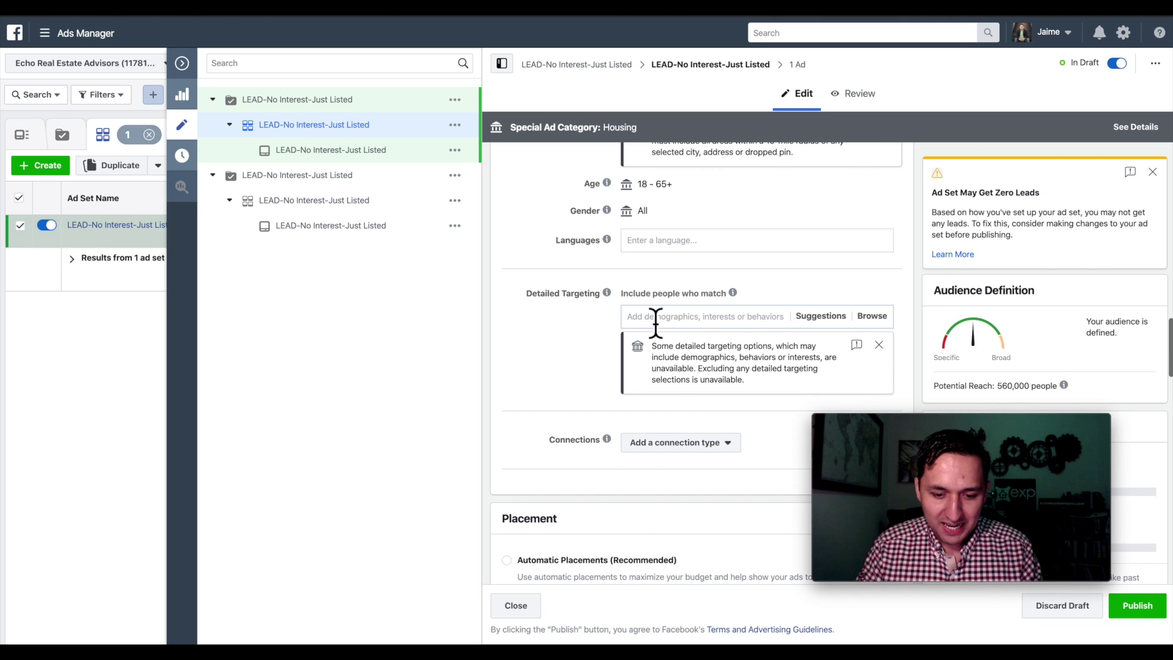
{"action": "left_click", "coordinate": [655, 317]}
{"action": "type", "text": "zillow"}
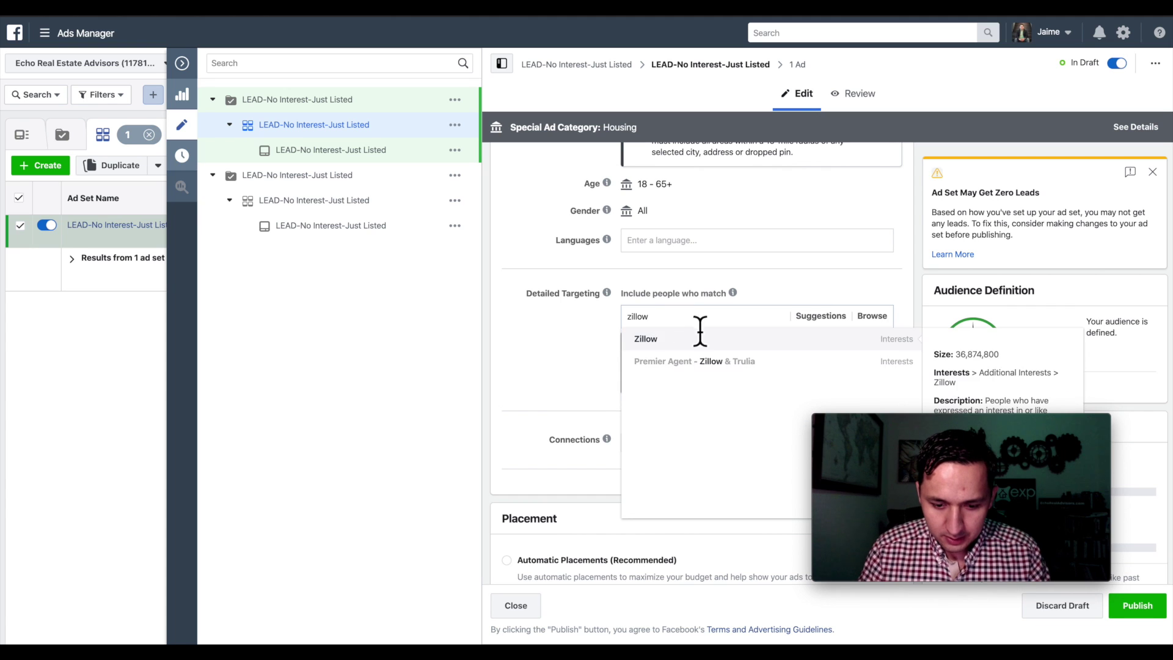
{"action": "left_click", "coordinate": [672, 337]}
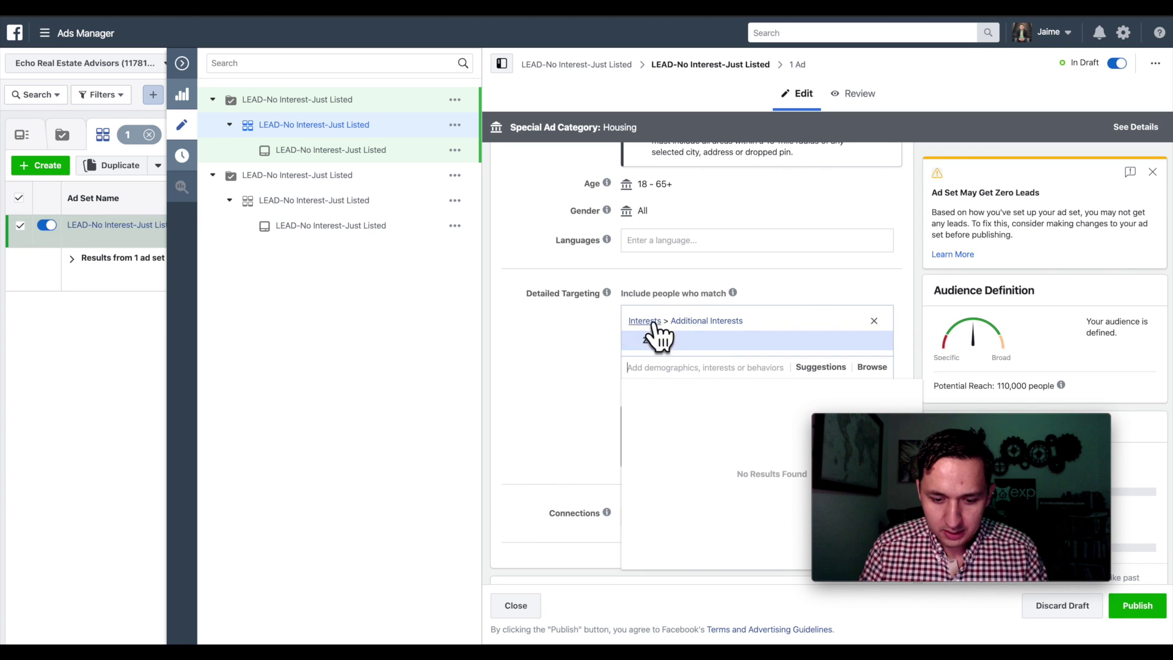
- Browse the suggested related interests for Zillow, then close the list
{"action": "left_click", "coordinate": [812, 369]}
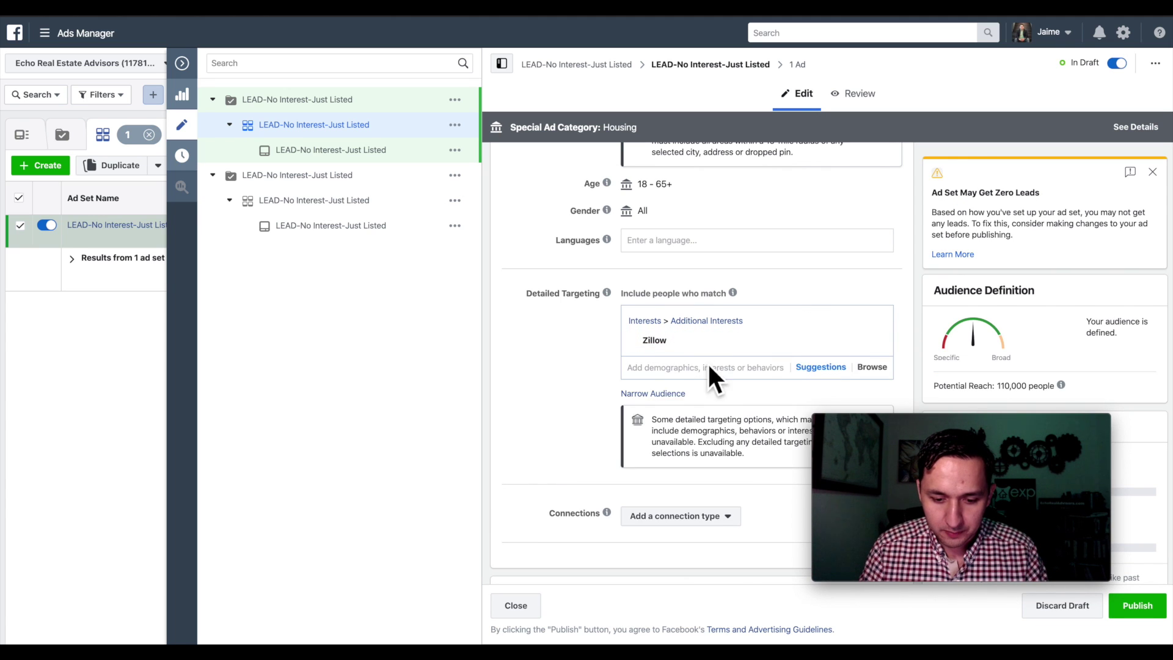
{"action": "left_click", "coordinate": [798, 369]}
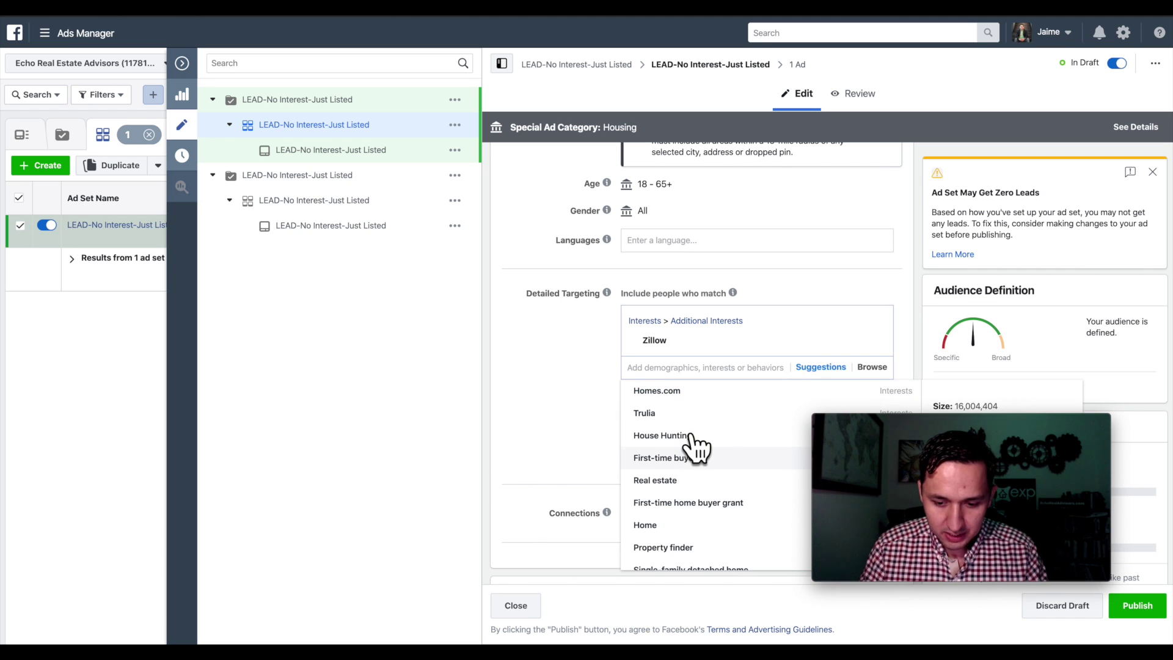
{"action": "scroll", "coordinate": [694, 448], "scroll_direction": "down", "scroll_amount": 1}
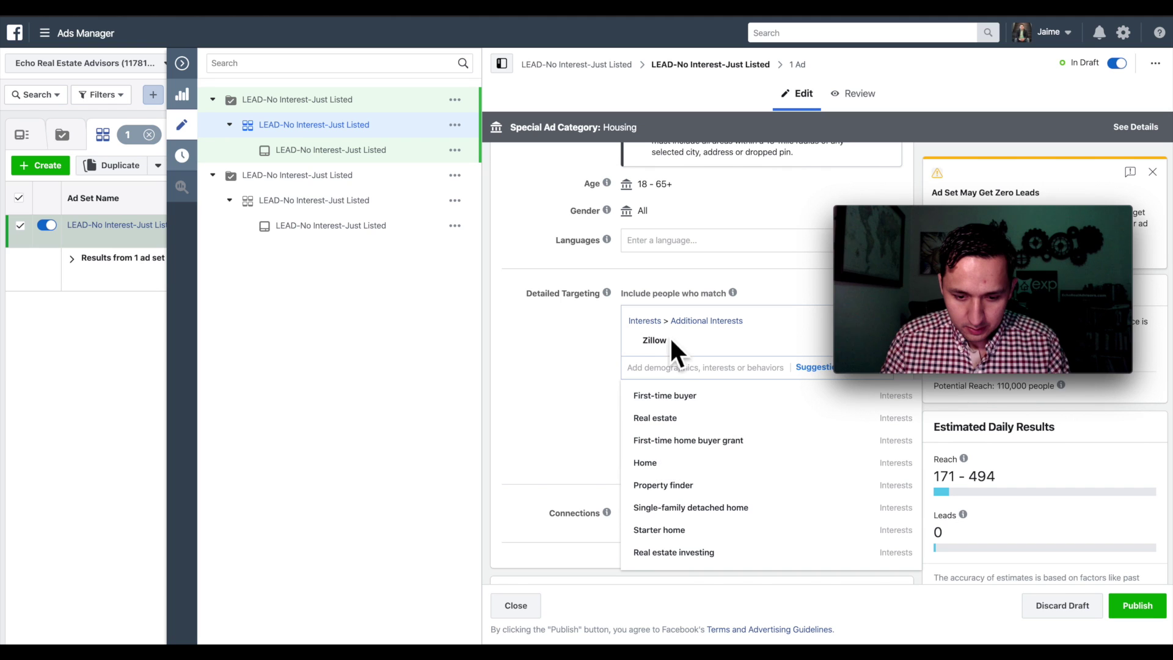
{"action": "scroll", "coordinate": [677, 423], "scroll_direction": "down", "scroll_amount": 1}
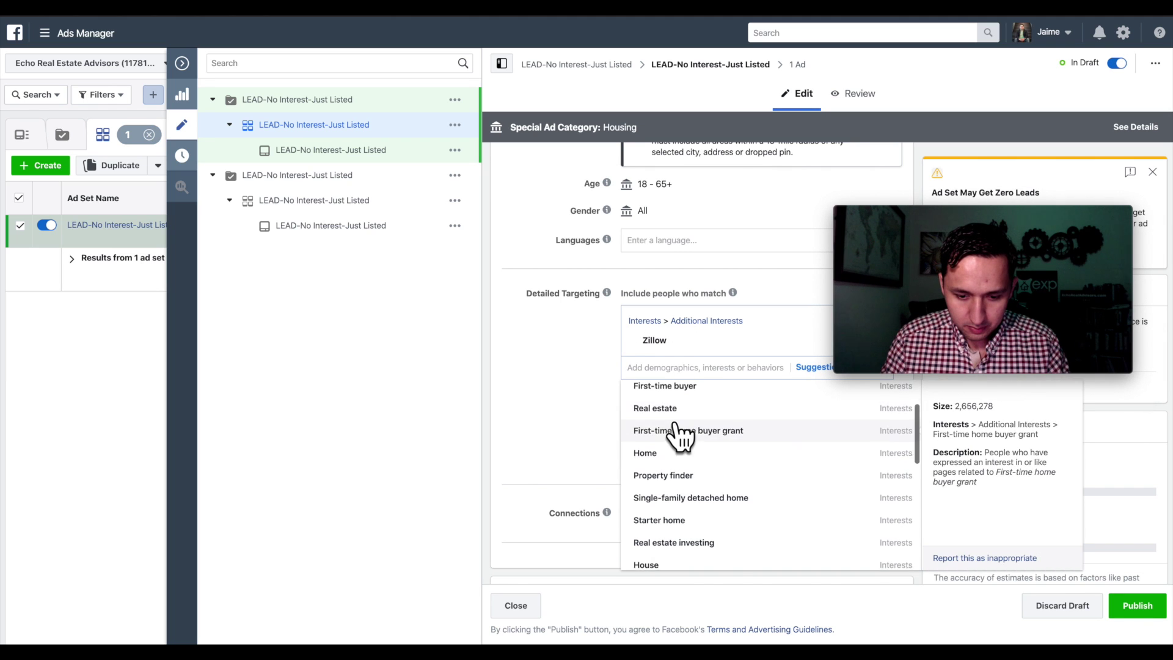
{"action": "scroll", "coordinate": [680, 431], "scroll_direction": "up", "scroll_amount": 3}
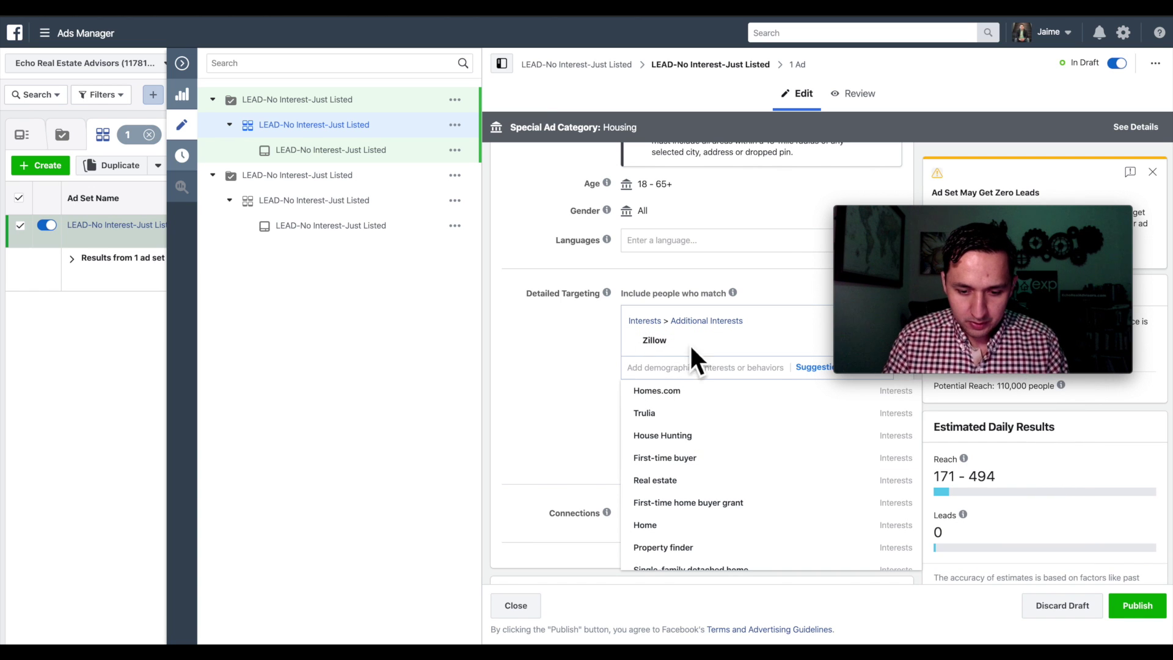
{"action": "left_click", "coordinate": [892, 175]}
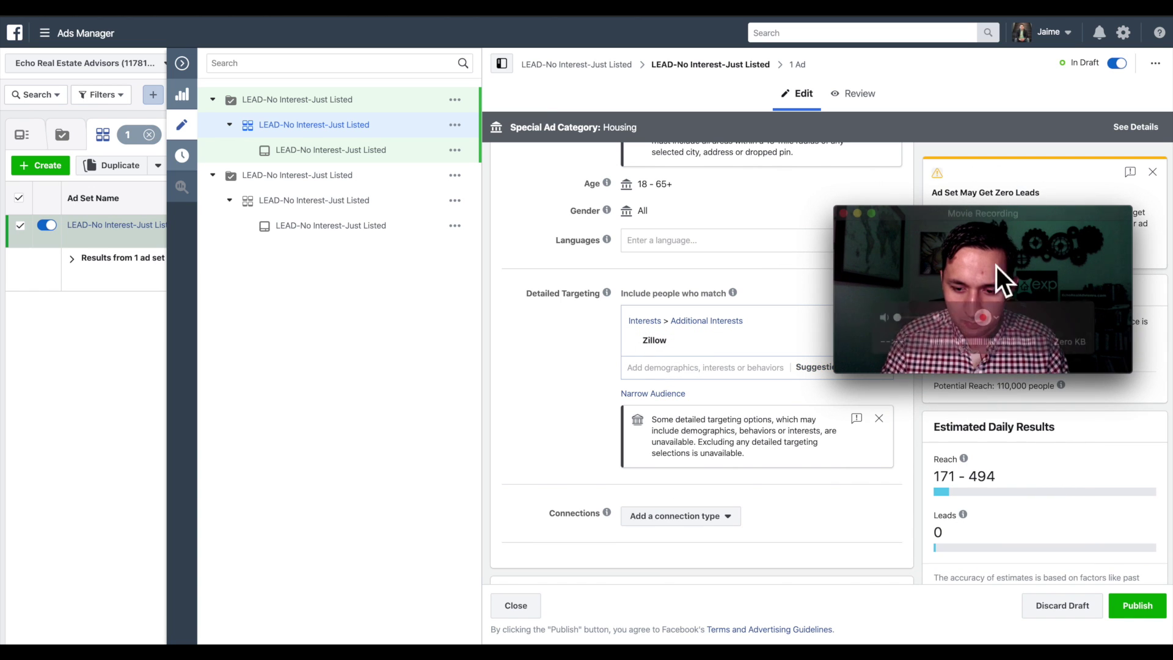
- Remove Zillow from the targeting and search for 'House Hunting' instead
{"action": "left_click_drag", "start_coordinate": [968, 225], "coordinate": [960, 438]}
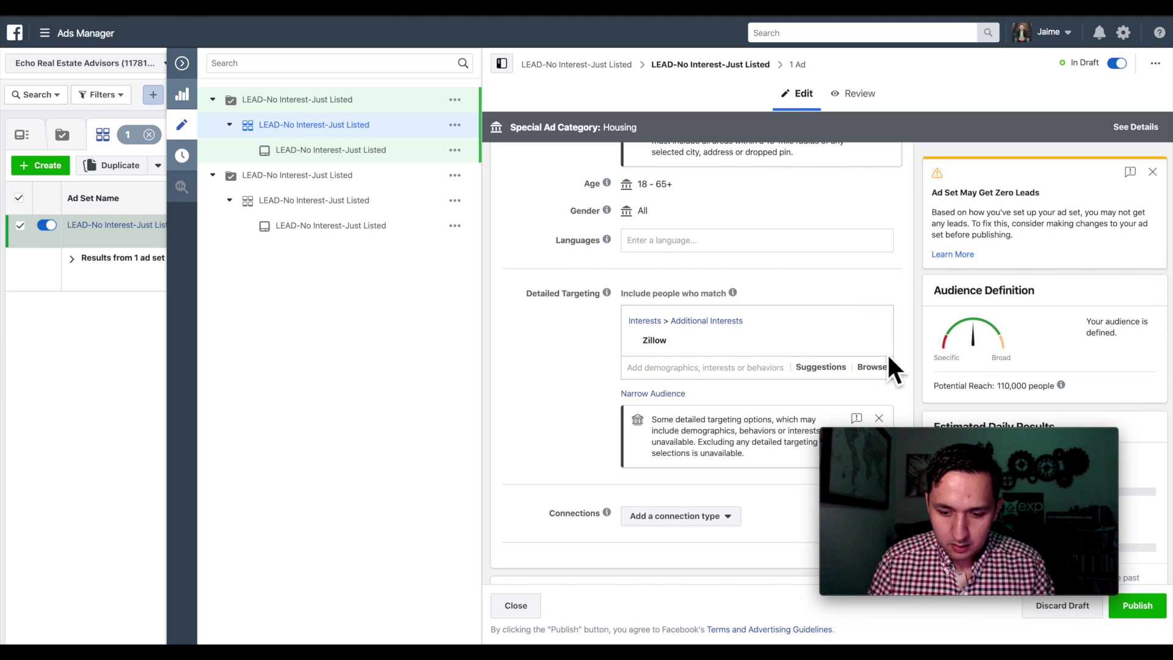
{"action": "mouse_move", "coordinate": [870, 345]}
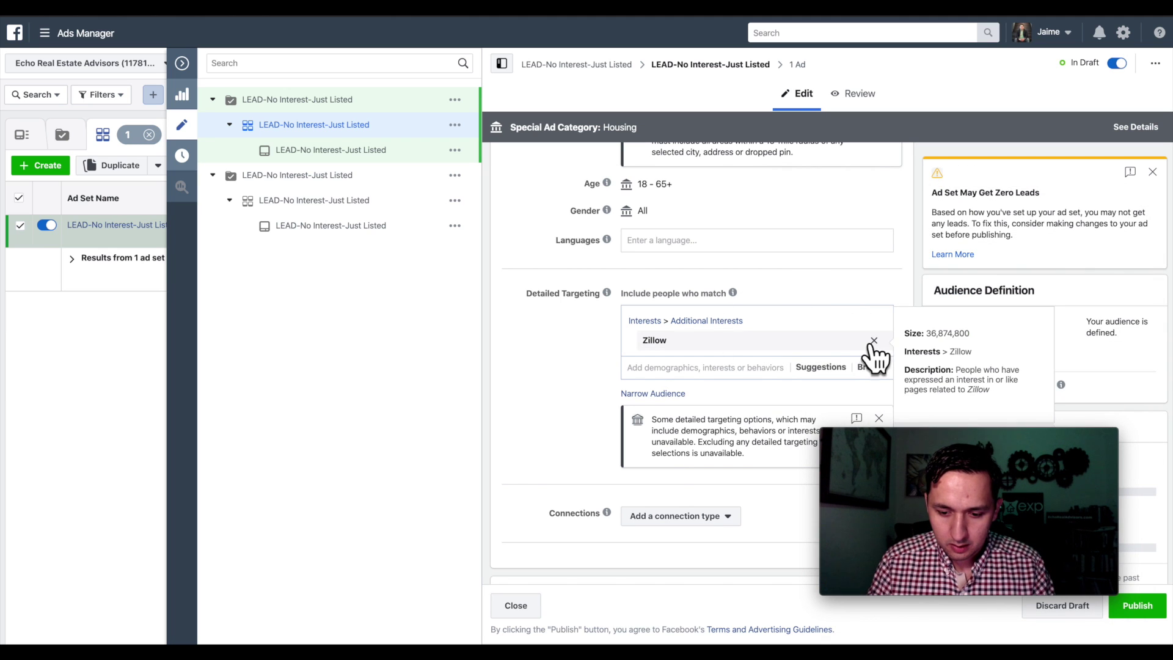
{"action": "left_click", "coordinate": [670, 367]}
{"action": "key", "text": "BackSpace"}
{"action": "type", "text": "Houst"}
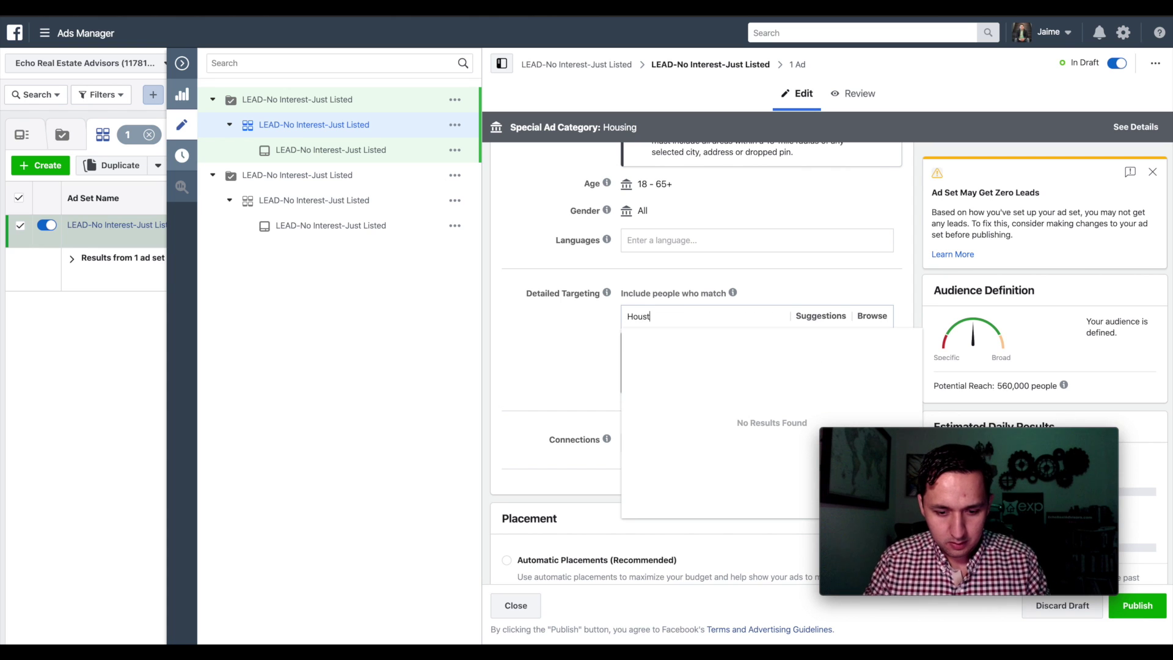
{"action": "key", "text": "BackSpace"}
{"action": "type", "text": "e Hunting"}
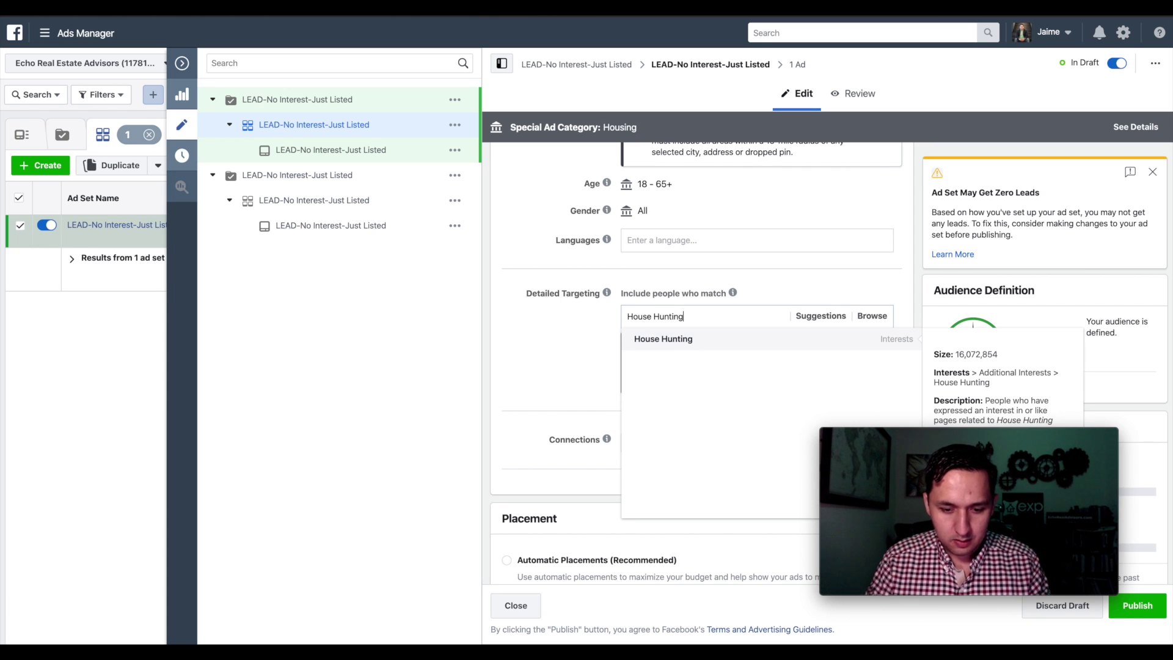
- Add the House Hunting interest and rename the ad set 'LEAD-House Hunting-Just Listed'
{"action": "left_click", "coordinate": [665, 341]}
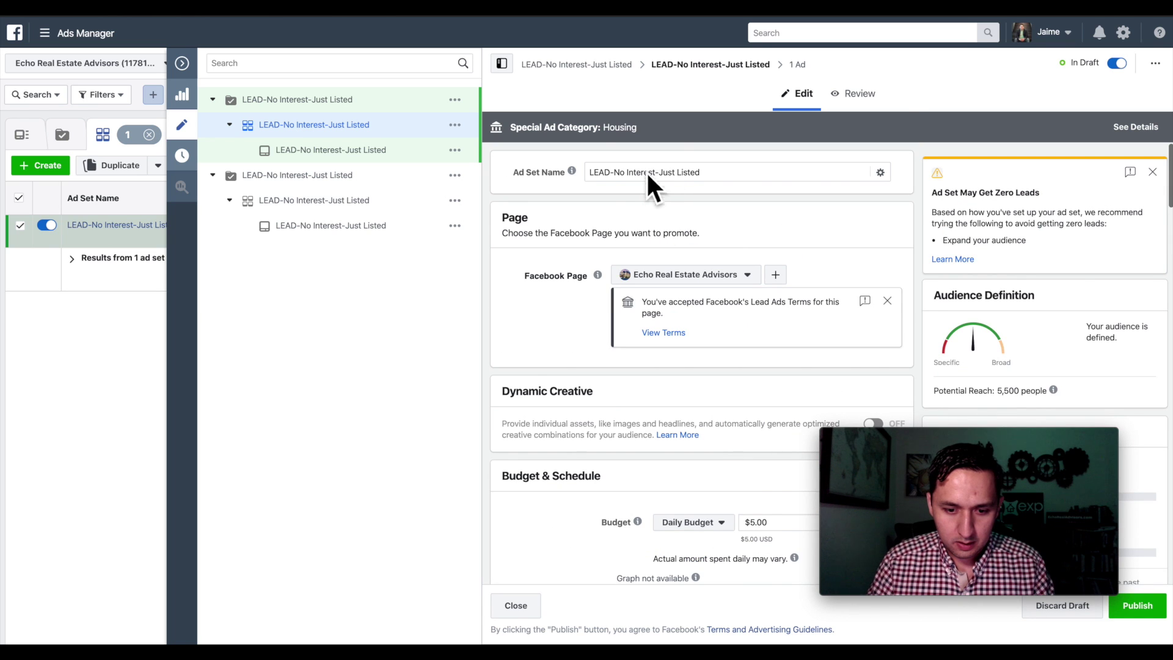
{"action": "left_click", "coordinate": [659, 174]}
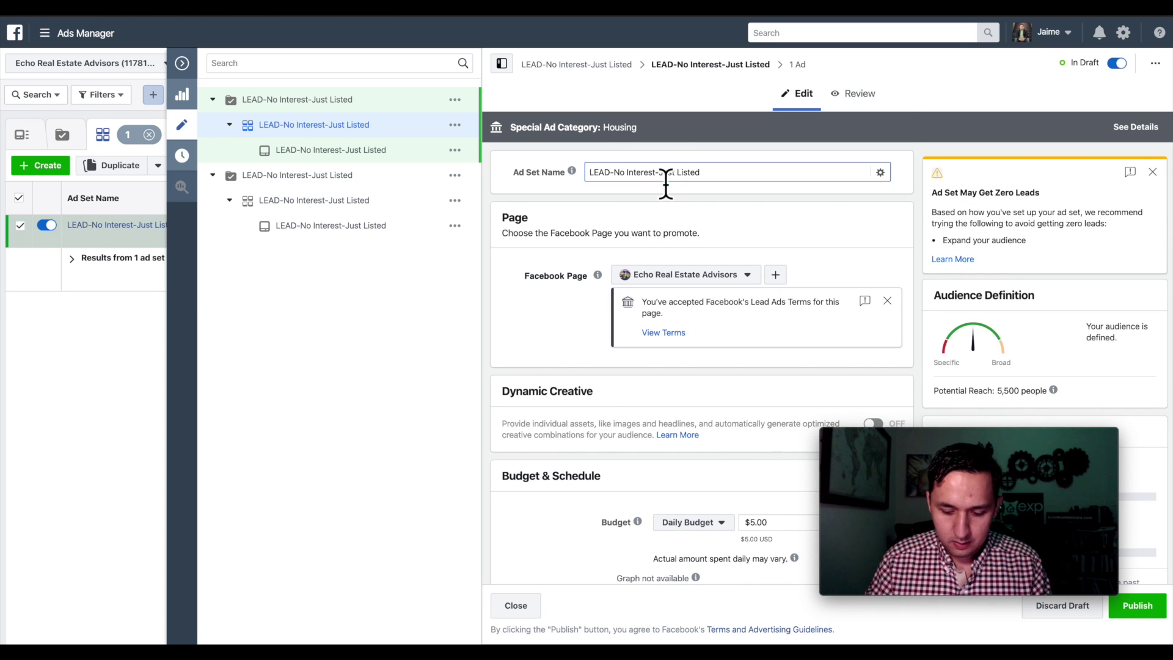
{"action": "key", "text": "BackSpace"}
{"action": "key", "text": "BackSpace"}
{"action": "key", "text": "BackSpace"}
{"action": "key", "text": "BackSpace"}
{"action": "key", "text": "BackSpace"}
{"action": "key", "text": "BackSpace"}
{"action": "key", "text": "BackSpace"}
{"action": "key", "text": "BackSpace"}
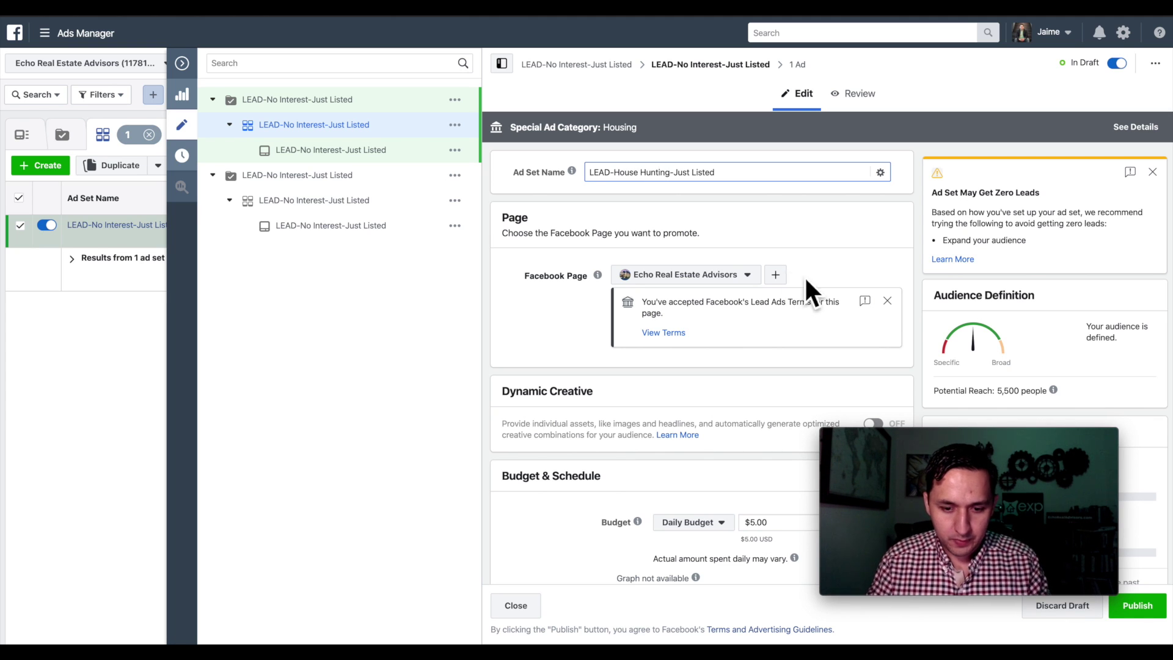
{"action": "triple_click", "coordinate": [650, 174]}
{"action": "key", "text": "ctrl+c"}
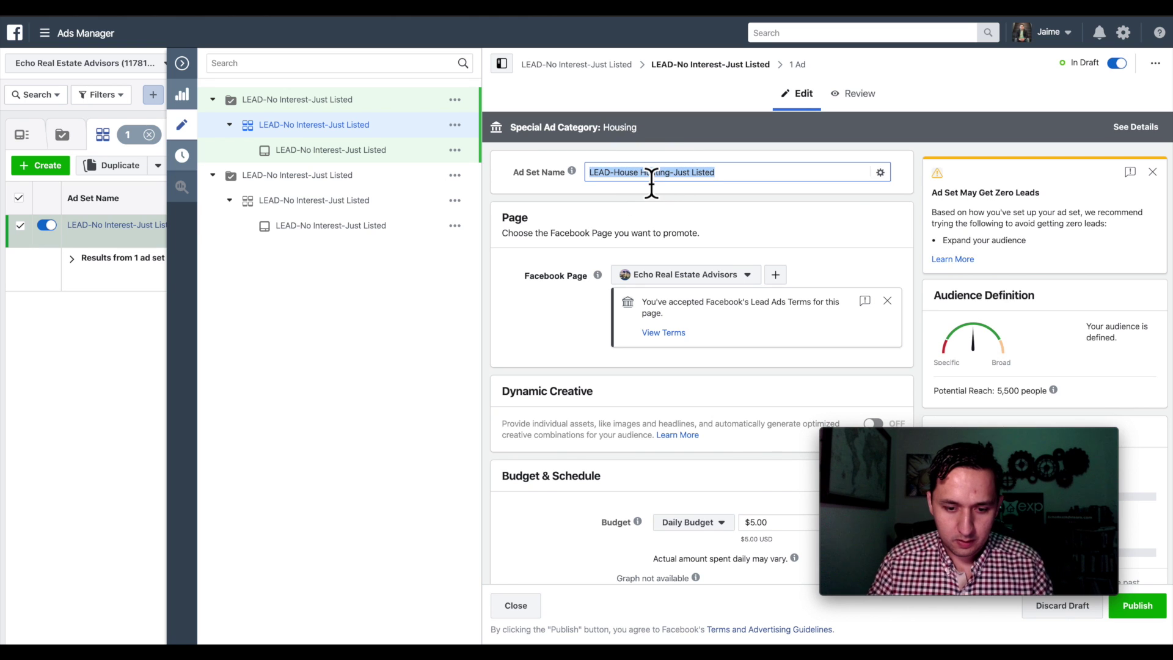
{"action": "left_click", "coordinate": [794, 62]}
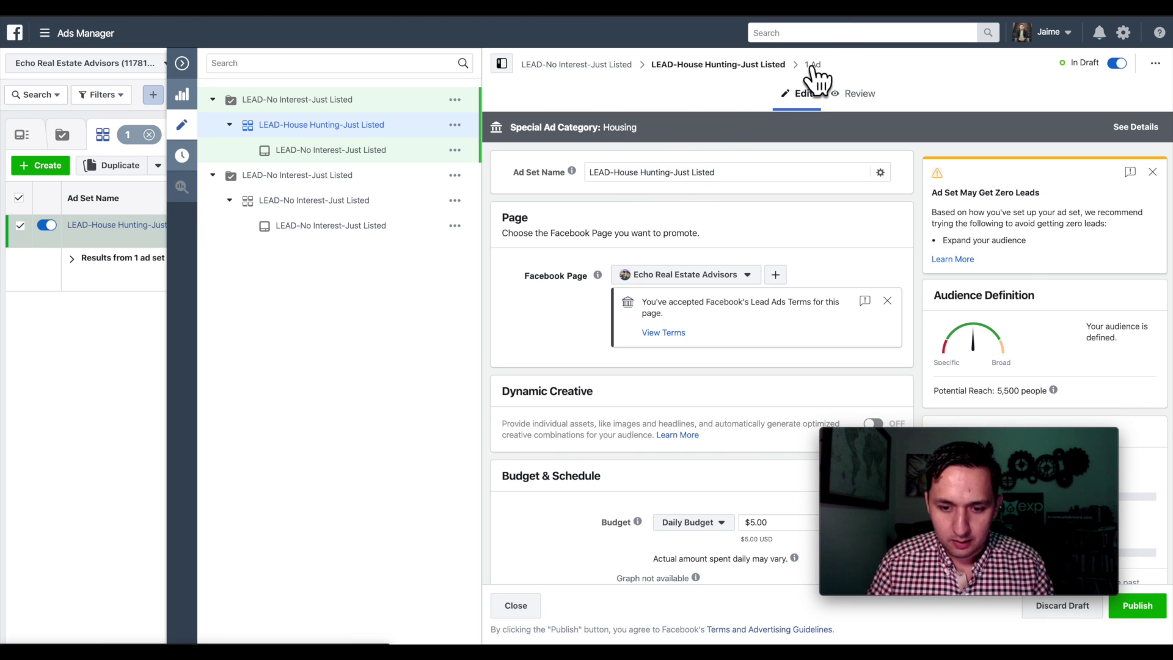
- Give the campaign and ad the 'LEAD-House Hunting-Just Listed' name, then publish
{"action": "left_click", "coordinate": [812, 65]}
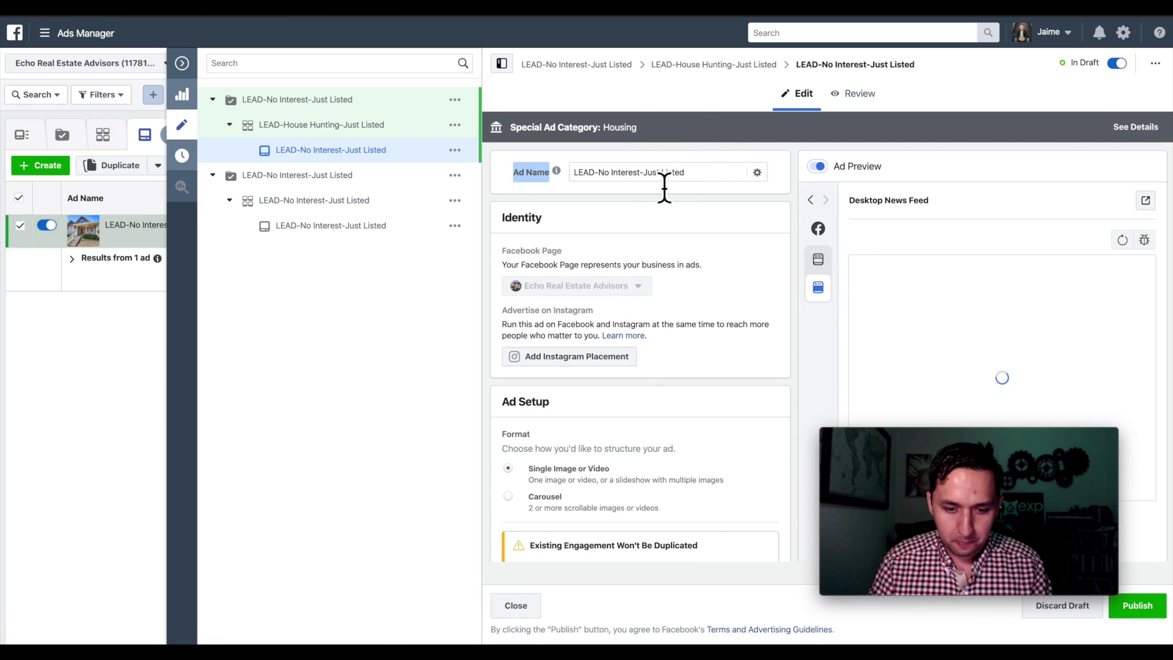
{"action": "triple_click", "coordinate": [664, 177]}
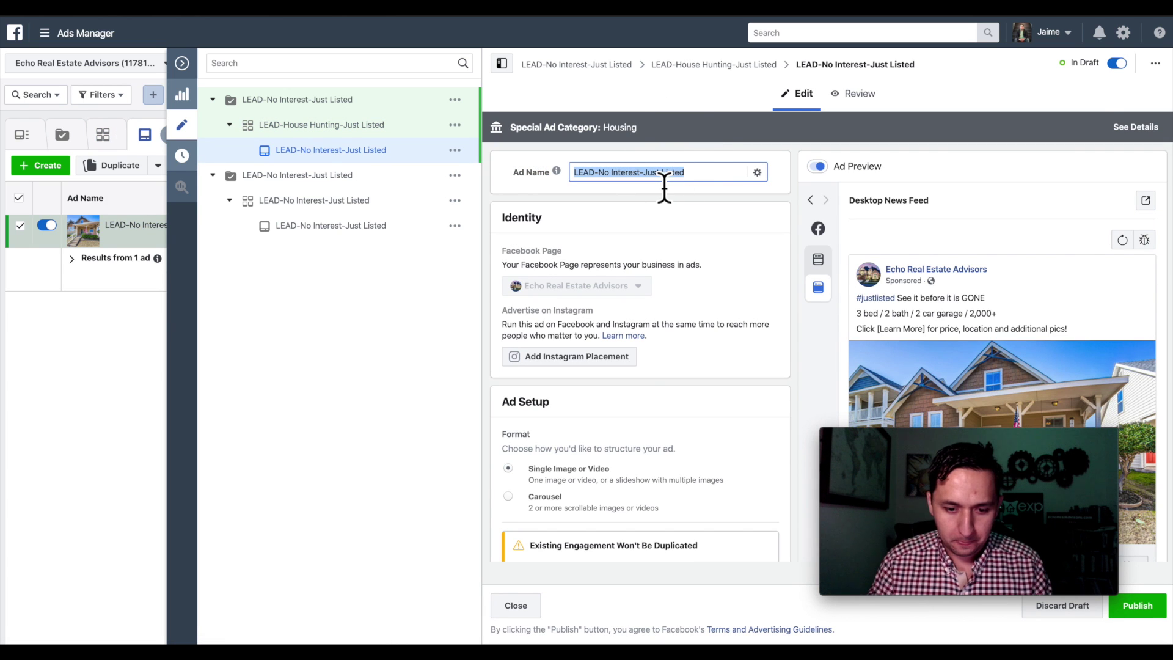
{"action": "left_click", "coordinate": [569, 68]}
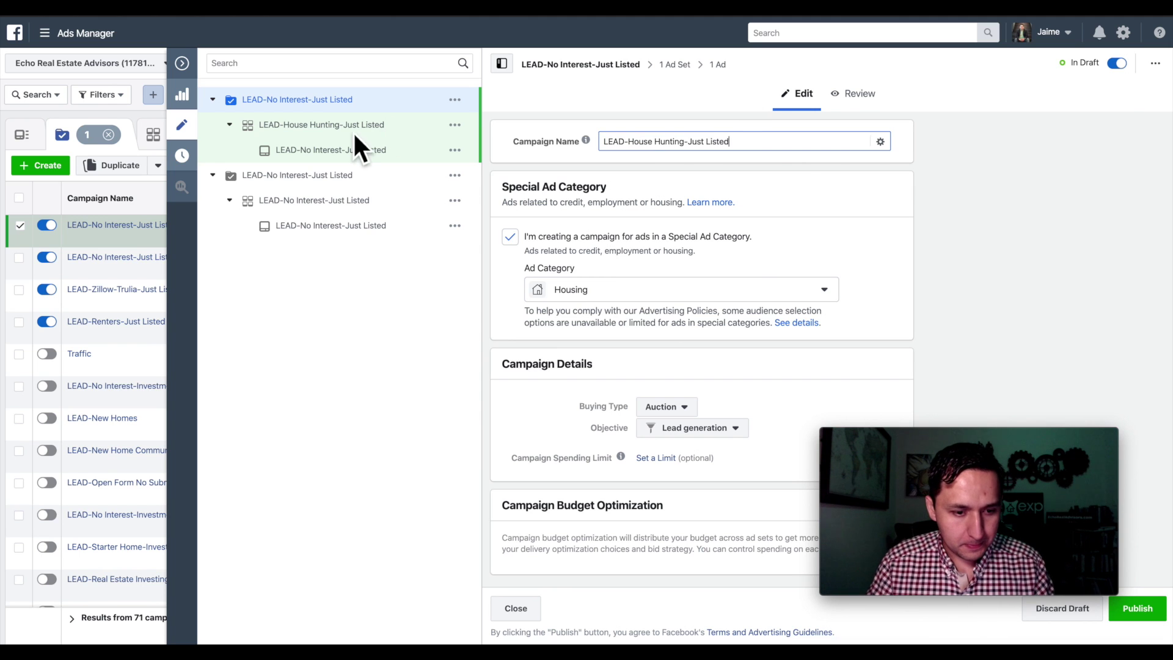
{"action": "left_click", "coordinate": [730, 67]}
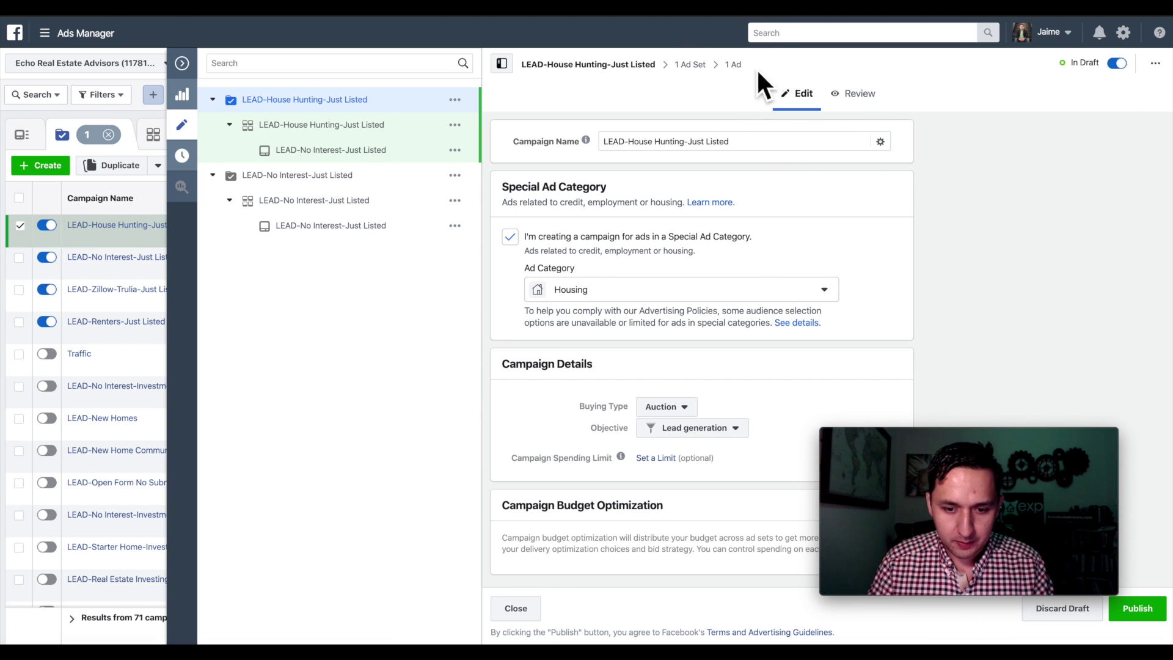
{"action": "left_click", "coordinate": [735, 66]}
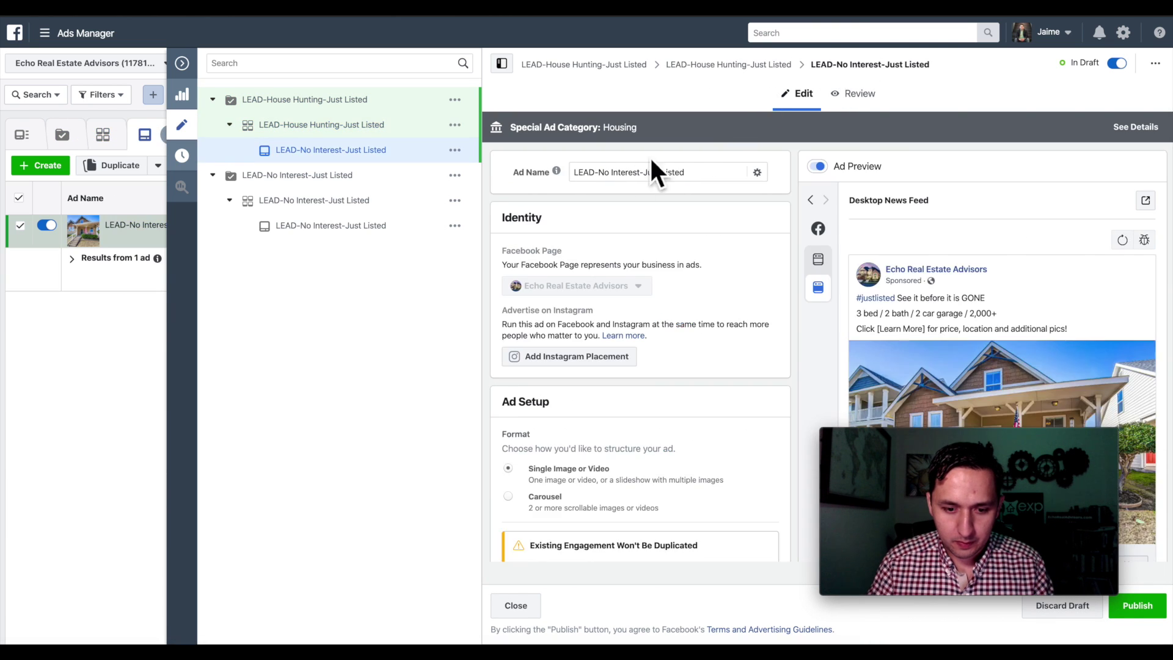
{"action": "double_click", "coordinate": [583, 172]}
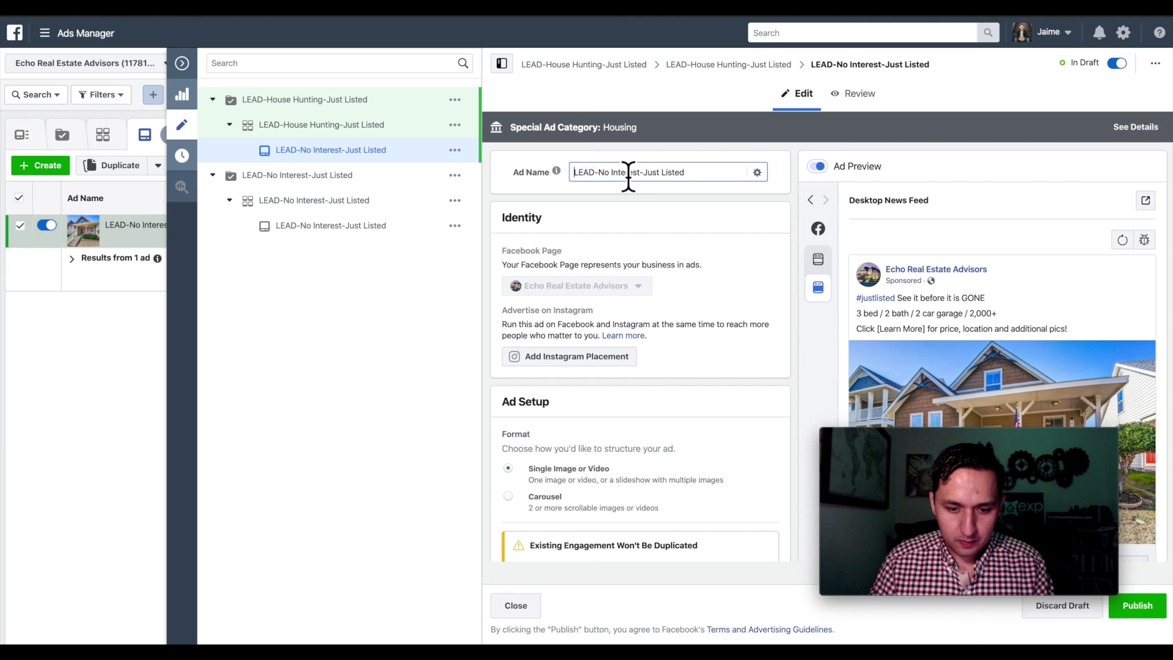
{"action": "key", "text": "ctrl+a"}
{"action": "key", "text": "ctrl+v"}
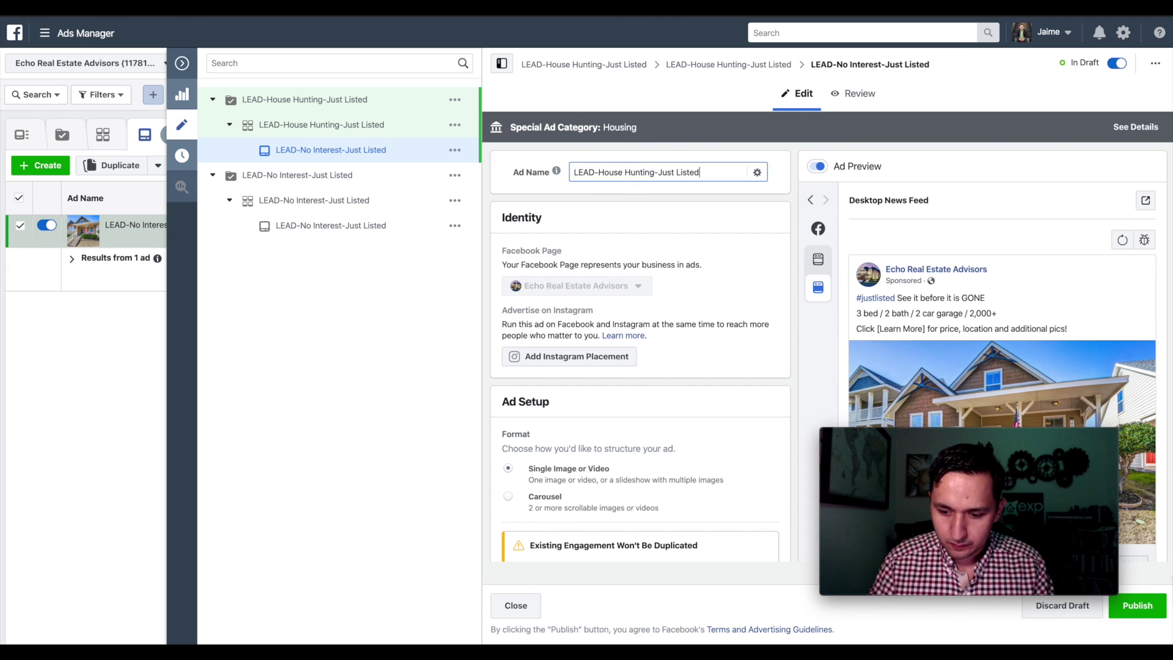
{"action": "left_click", "coordinate": [1136, 607]}
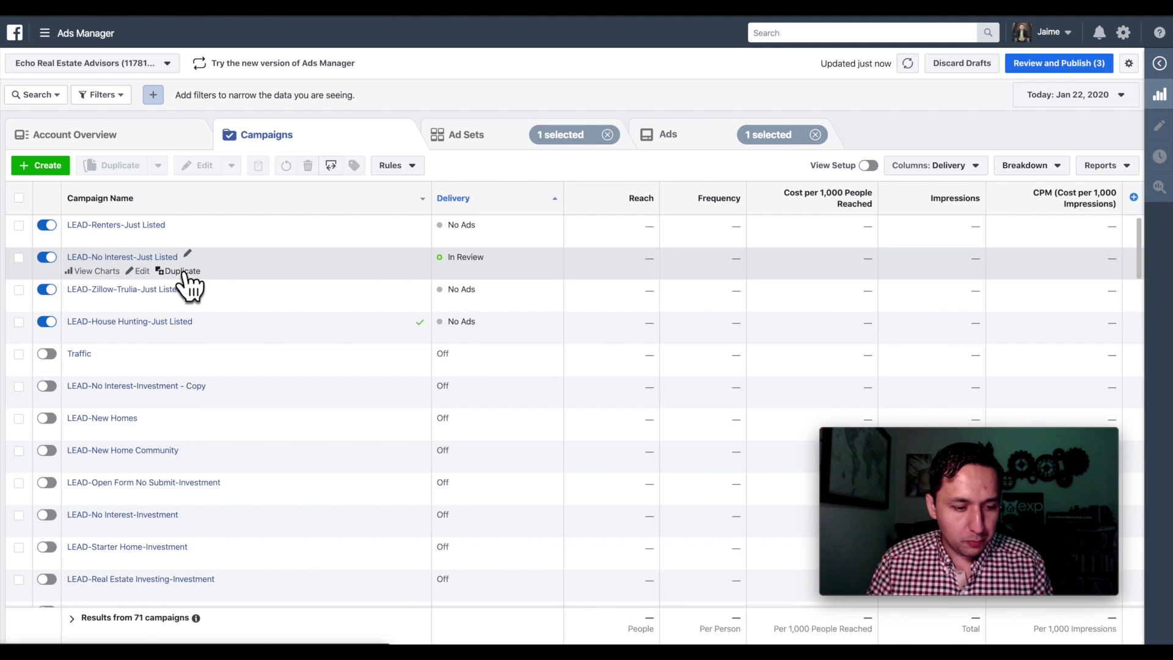
- Duplicate the No Interest campaign again and rename the copy 'LEAD-First Time-Just Listed'
{"action": "left_click", "coordinate": [184, 272]}
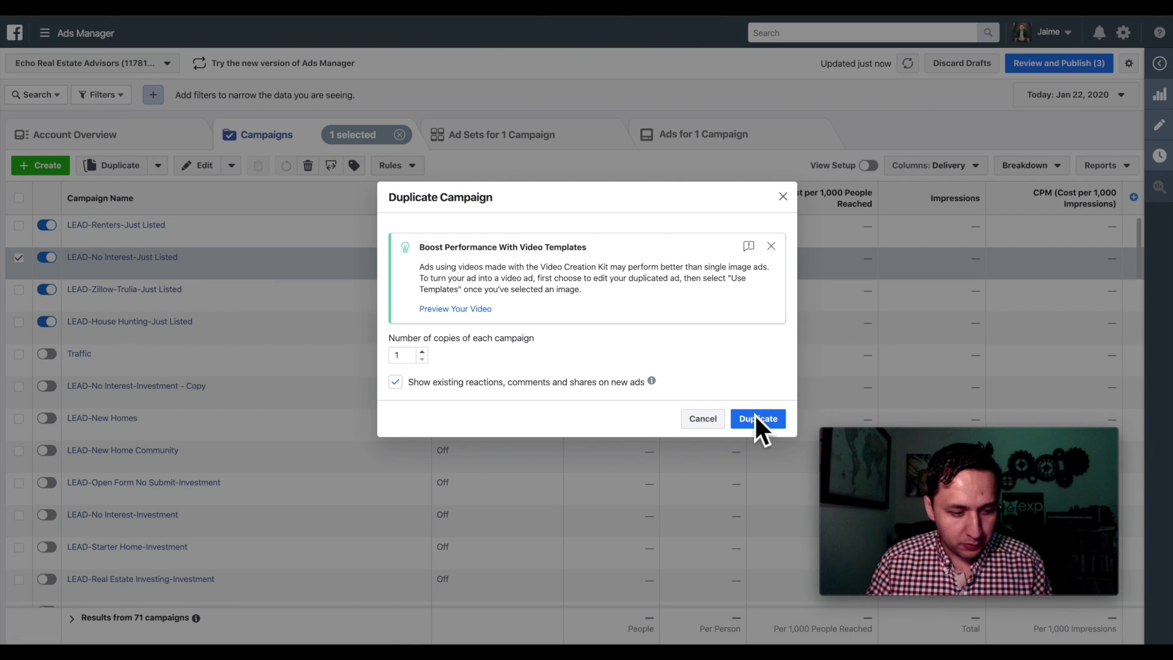
{"action": "left_click", "coordinate": [755, 420]}
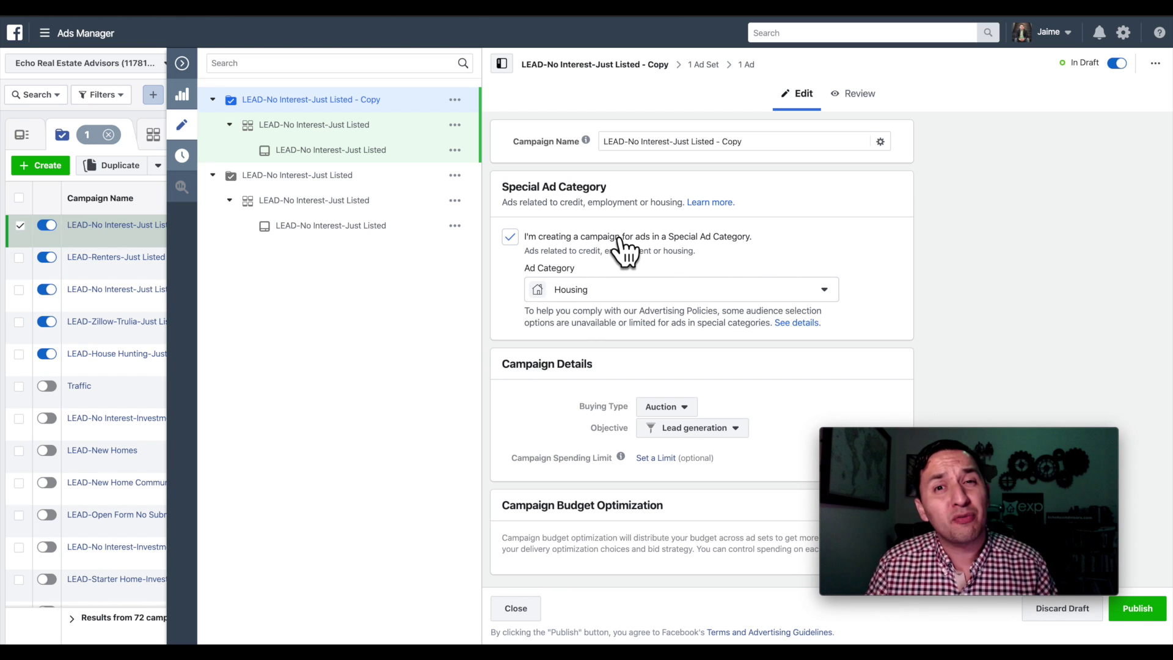
{"action": "double_click", "coordinate": [634, 142]}
{"action": "left_click", "coordinate": [721, 149]}
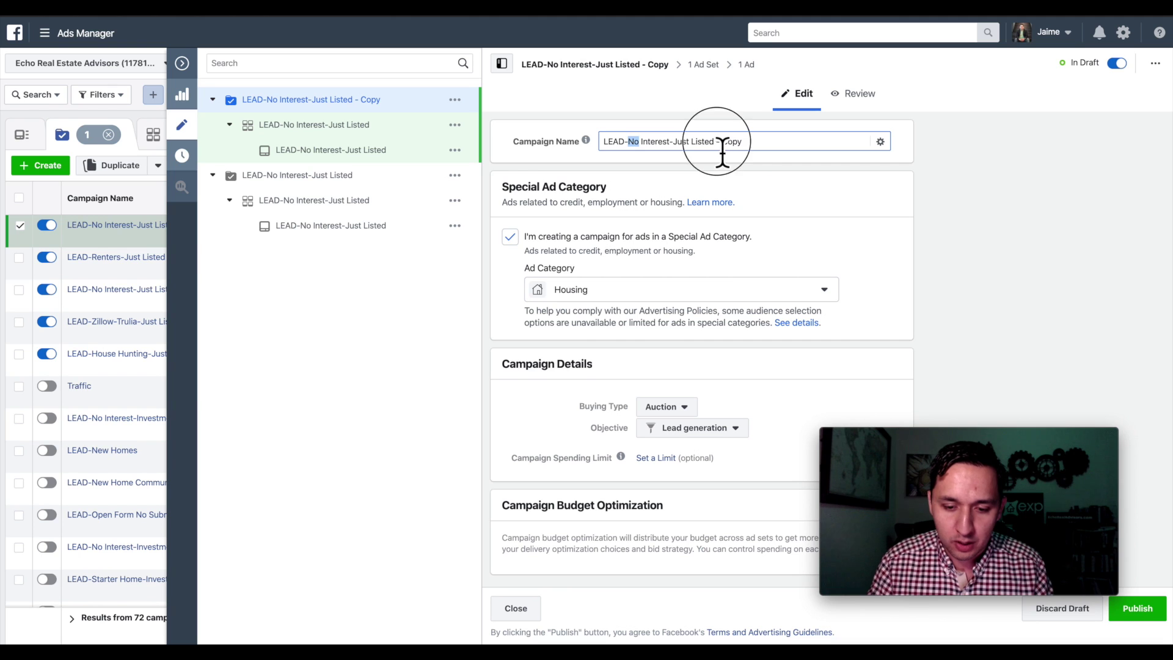
{"action": "left_click", "coordinate": [754, 150]}
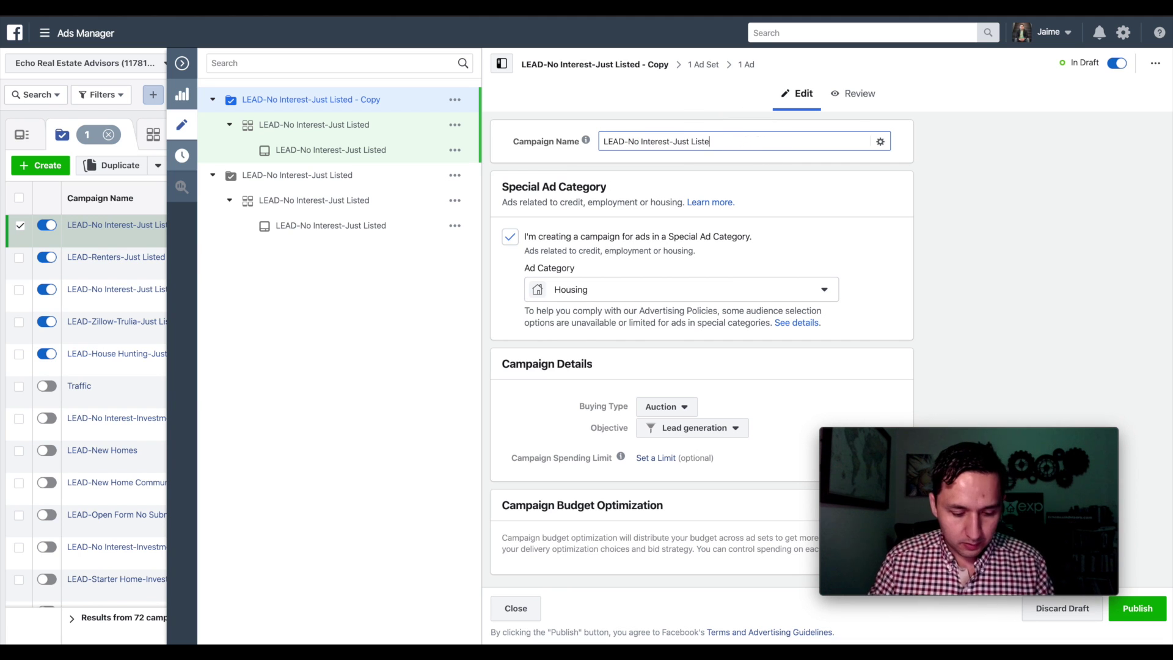
{"action": "left_click", "coordinate": [675, 146]}
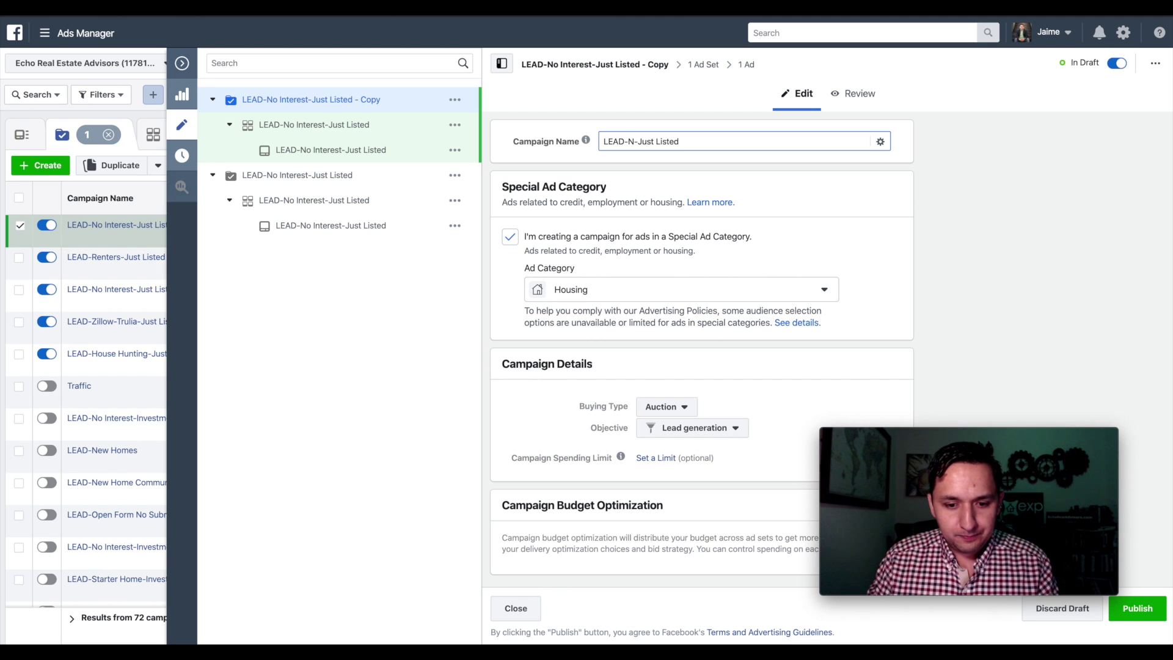
{"action": "left_click", "coordinate": [702, 67]}
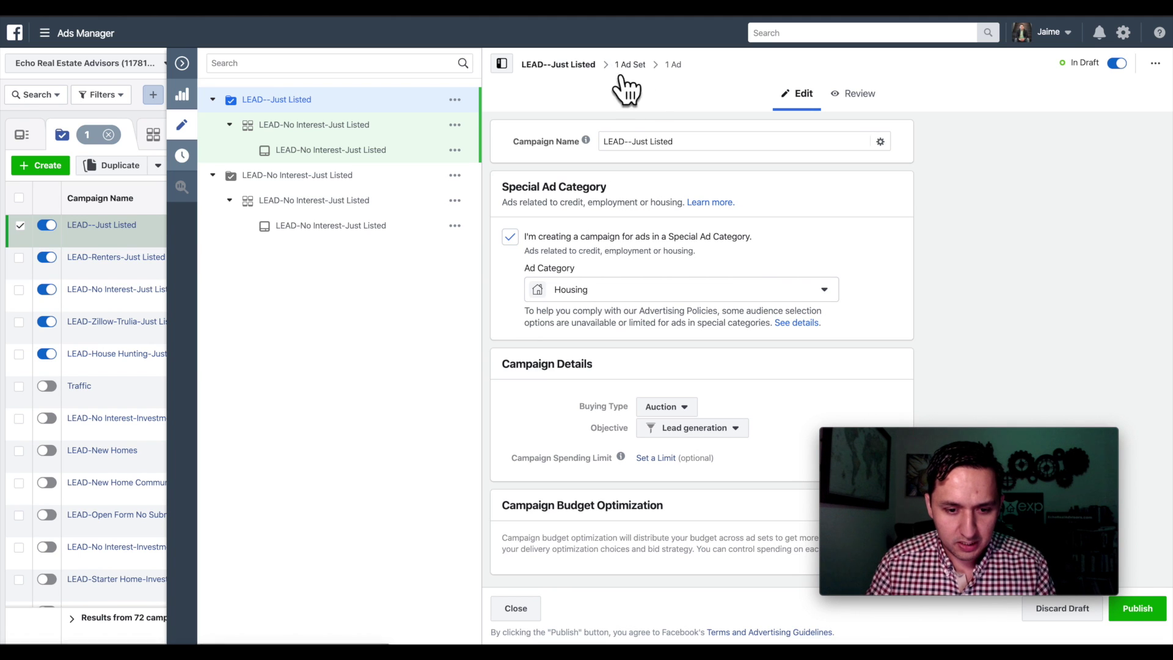
{"action": "left_click", "coordinate": [626, 142]}
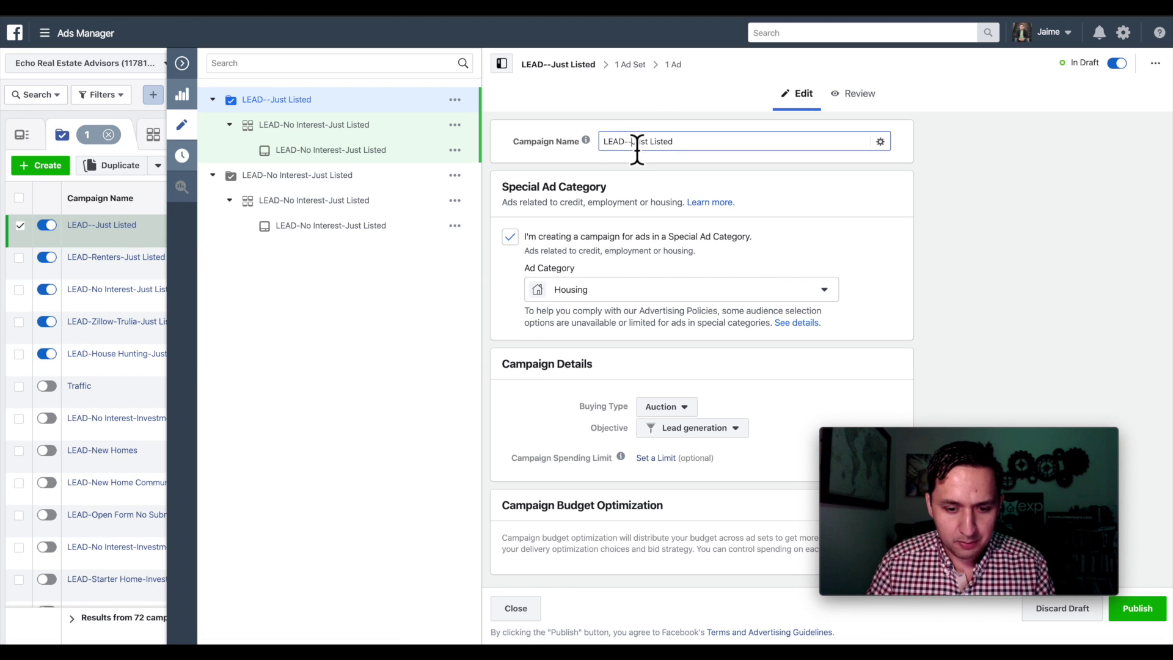
{"action": "type", "text": "First Time"}
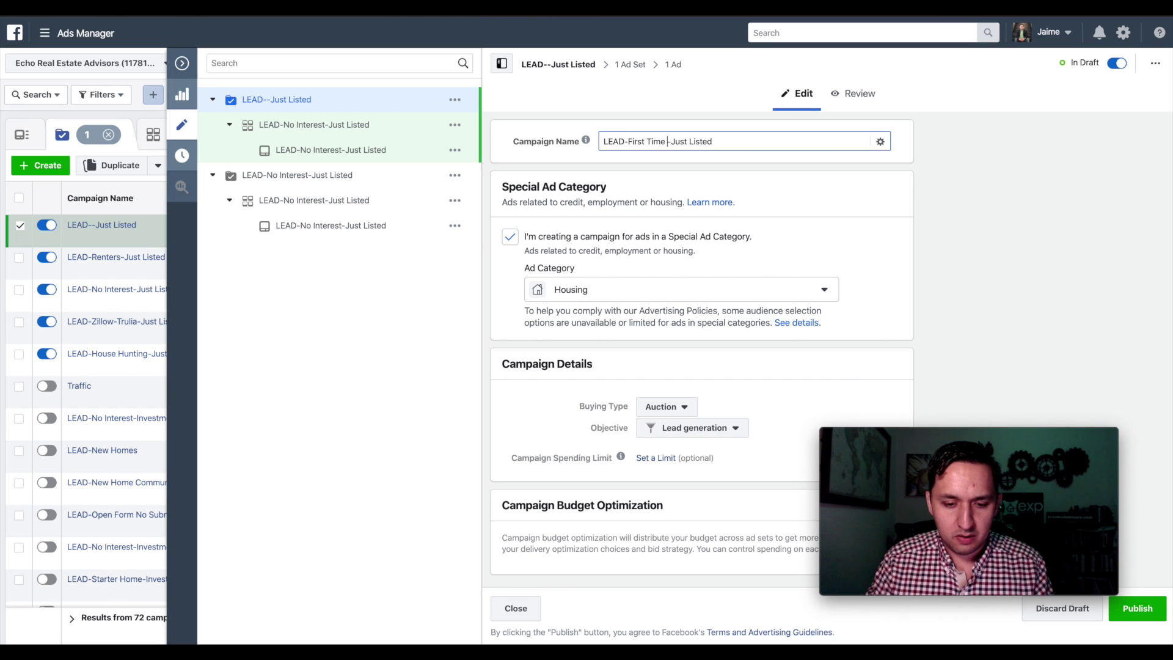
{"action": "left_click", "coordinate": [639, 71]}
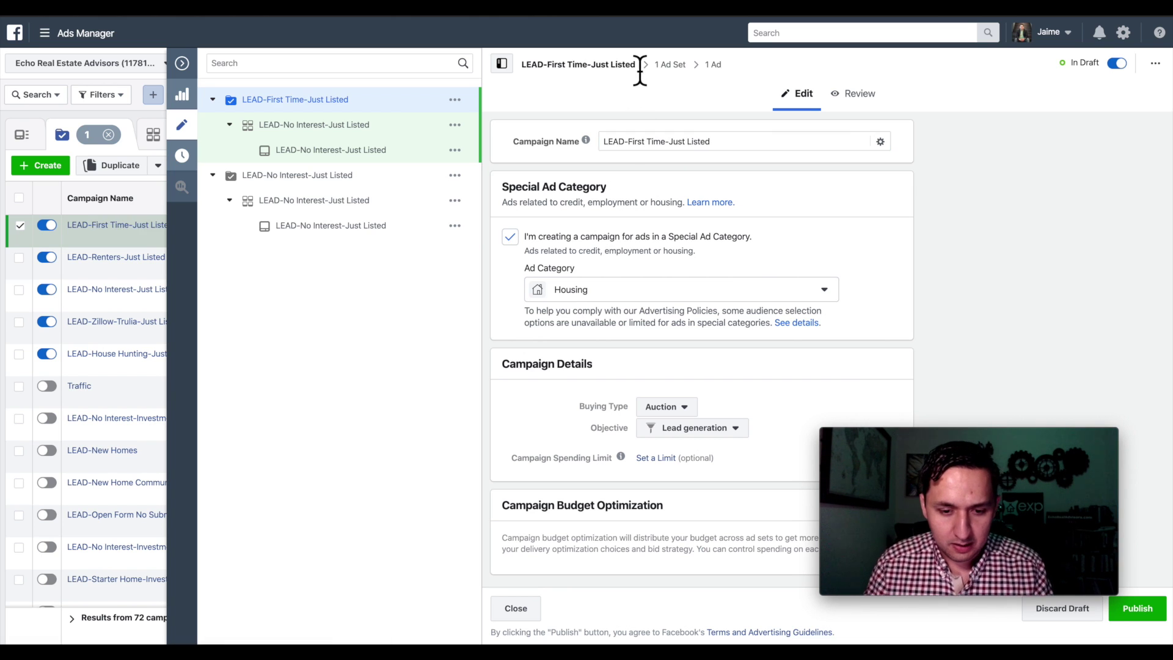
- Add the First-time buyer interest to the copied ad set, narrowing reach to about 12,000
{"action": "left_click", "coordinate": [673, 68]}
{"action": "scroll", "coordinate": [656, 313], "scroll_direction": "down", "scroll_amount": 15}
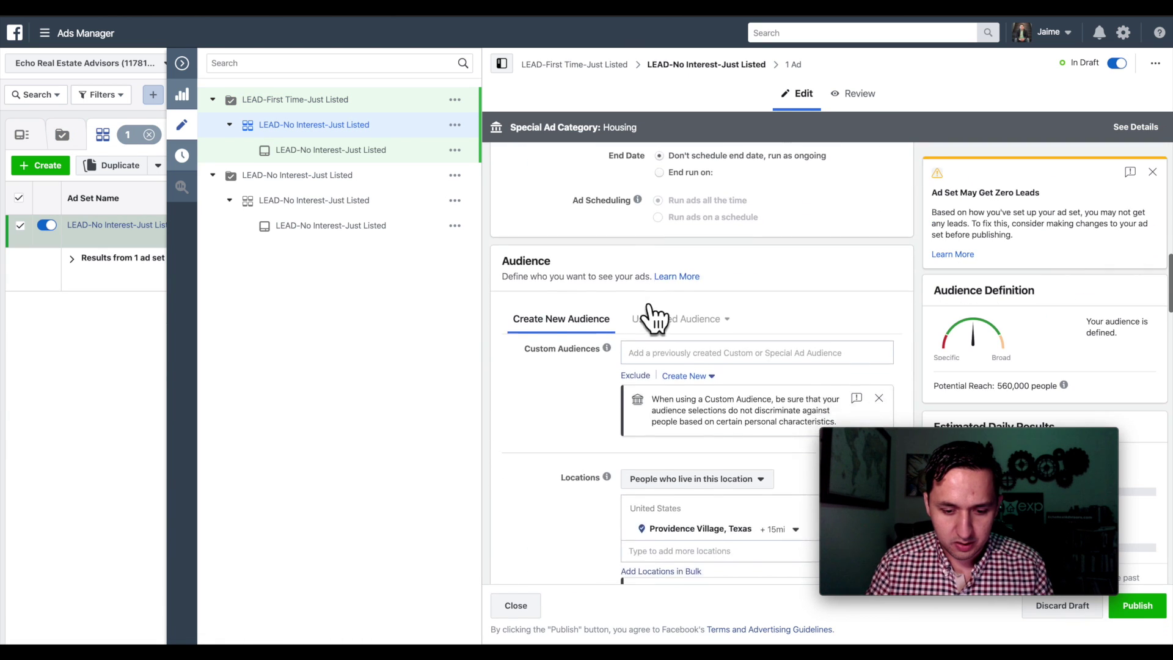
{"action": "scroll", "coordinate": [655, 311], "scroll_direction": "down", "scroll_amount": 6}
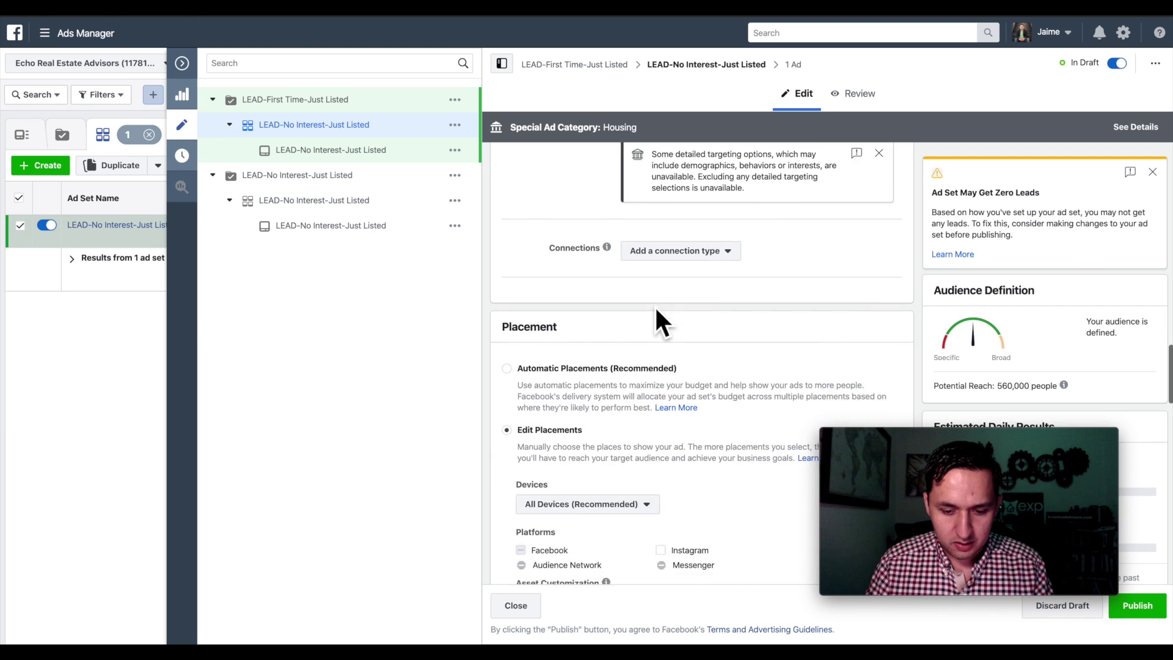
{"action": "scroll", "coordinate": [655, 314], "scroll_direction": "up", "scroll_amount": 3}
{"action": "left_click", "coordinate": [706, 276]}
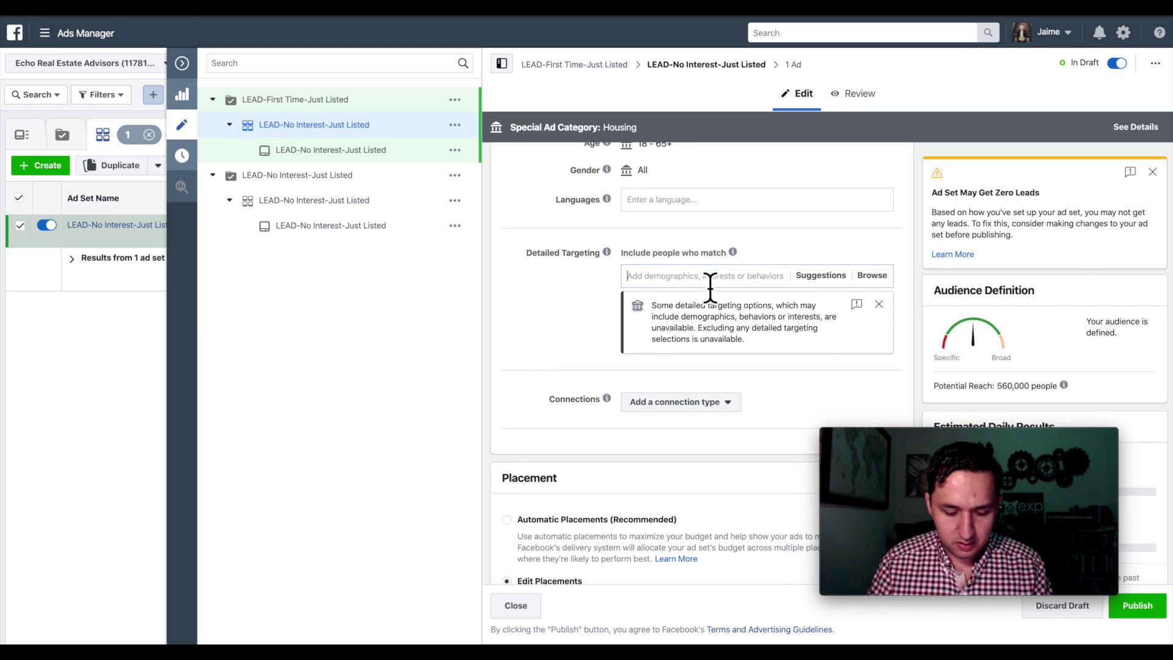
{"action": "type", "text": "first time"}
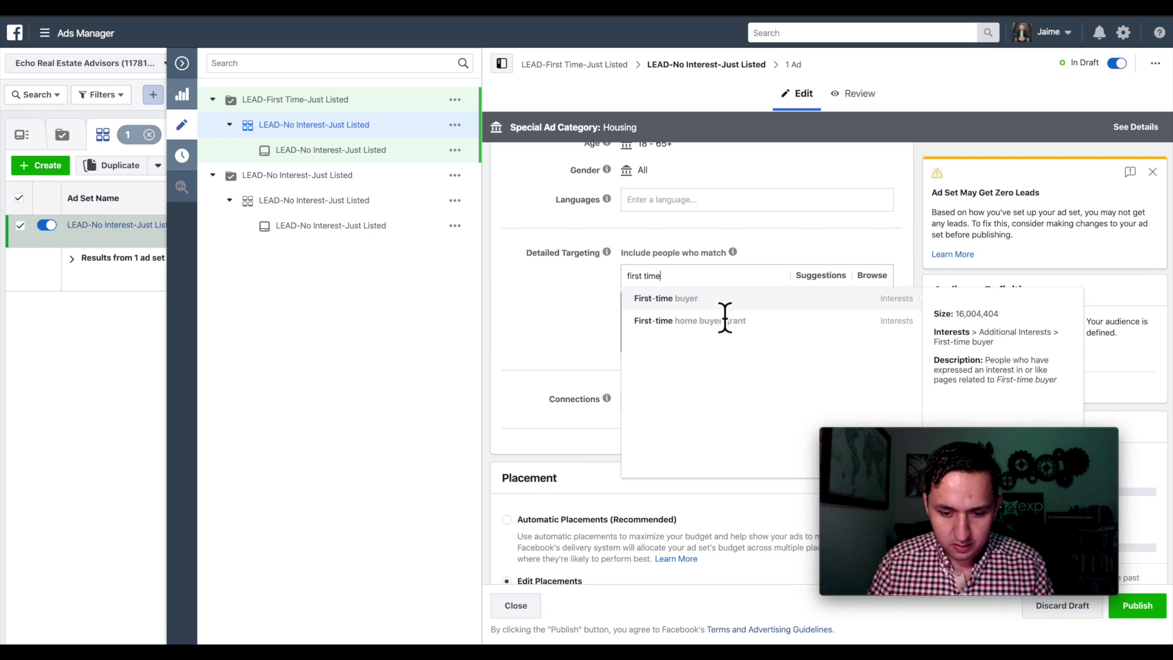
{"action": "left_click", "coordinate": [665, 298]}
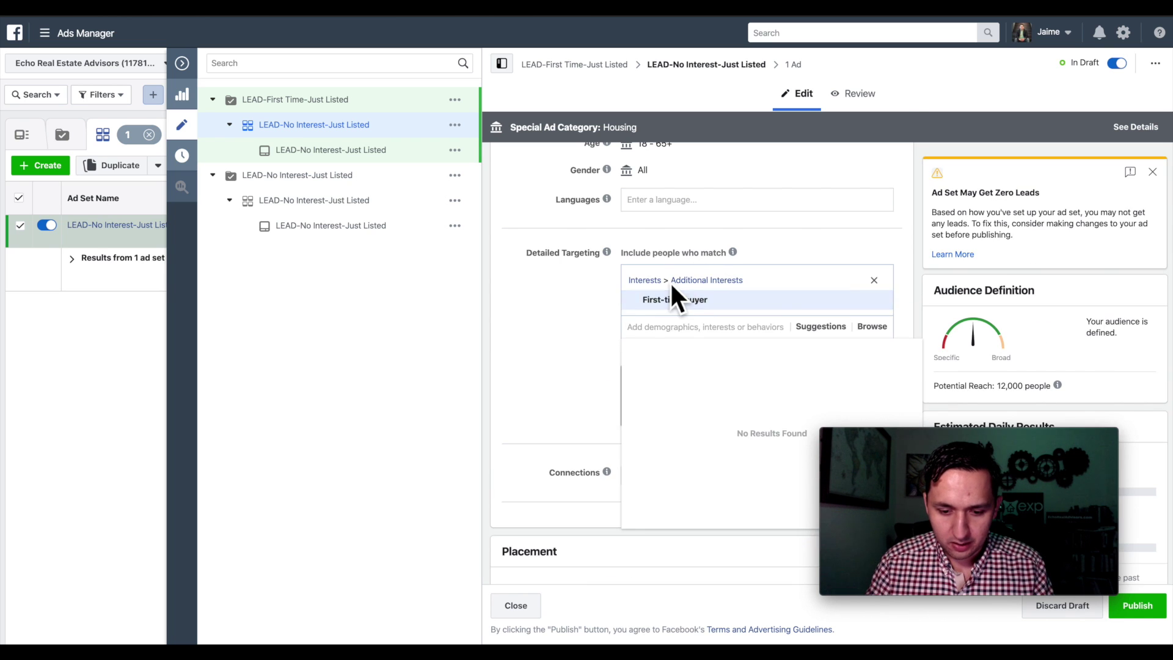
{"action": "scroll", "coordinate": [672, 251], "scroll_direction": "up", "scroll_amount": 10}
{"action": "left_click", "coordinate": [660, 175]}
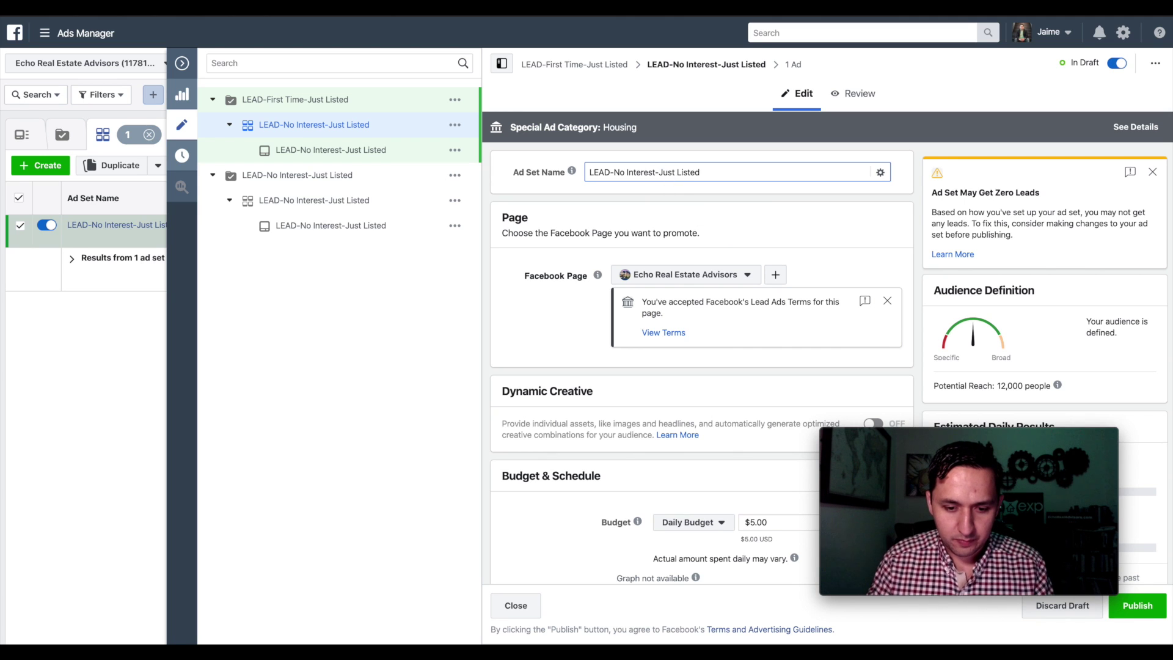
- Rename the ad set 'LEAD-First Time Home Buyer-Just Listed' and copy that name
{"action": "key", "text": "BackSpace"}
{"action": "key", "text": "BackSpace"}
{"action": "key", "text": "BackSpace"}
{"action": "key", "text": "BackSpace"}
{"action": "key", "text": "BackSpace"}
{"action": "key", "text": "BackSpace"}
{"action": "key", "text": "BackSpace"}
{"action": "key", "text": "BackSpace"}
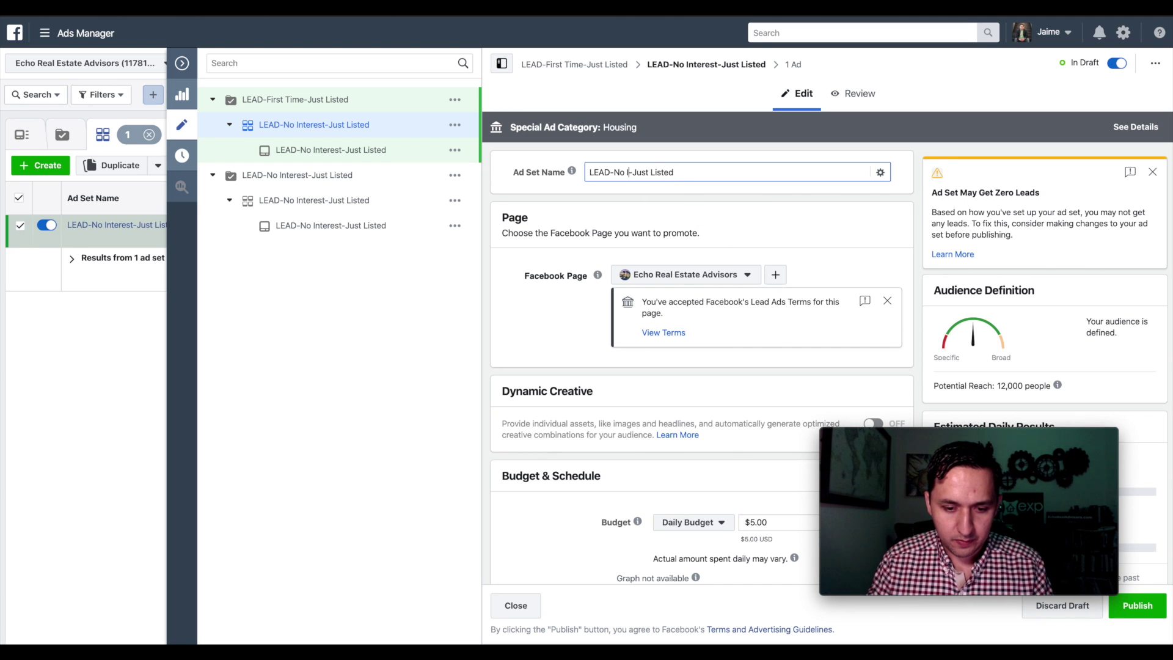
{"action": "key", "text": "BackSpace"}
{"action": "key", "text": "BackSpace"}
{"action": "key", "text": "BackSpace"}
{"action": "type", "text": "First Time Hom"}
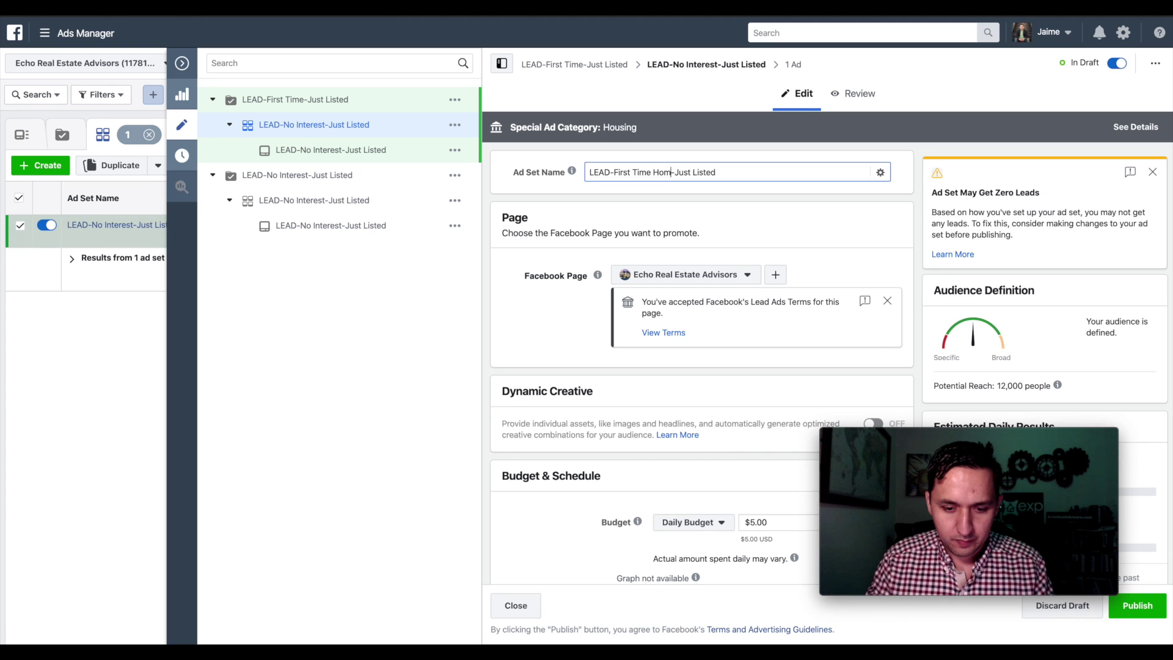
{"action": "type", "text": "e Buyer"}
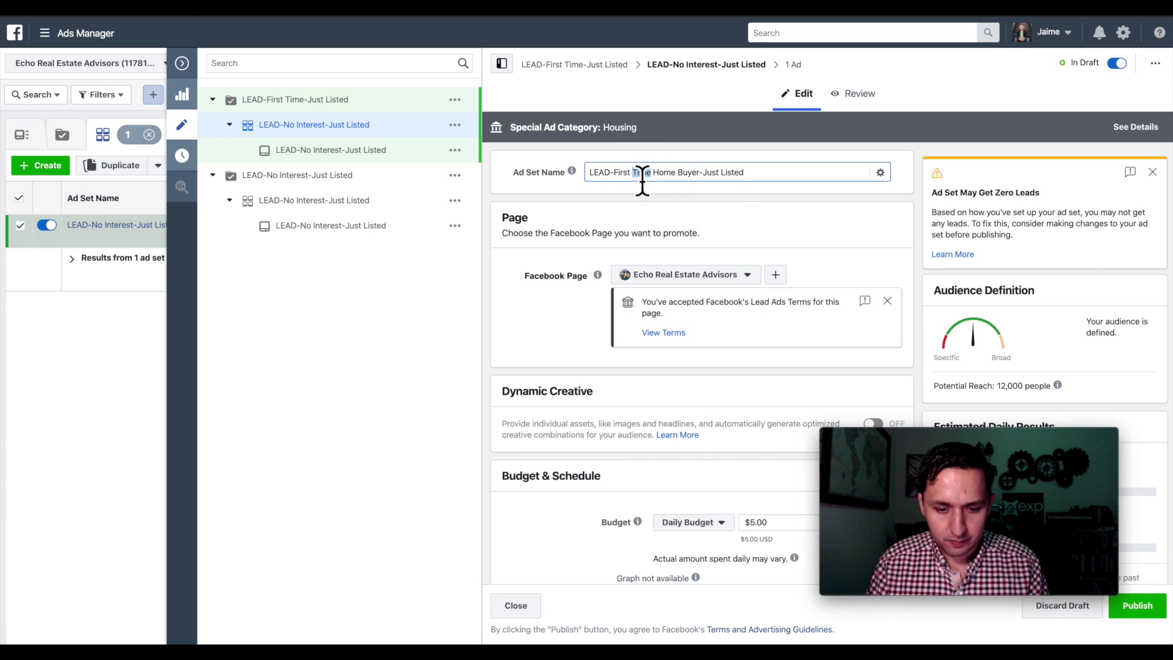
{"action": "key", "text": "ctrl+a"}
{"action": "key", "text": "ctrl+c"}
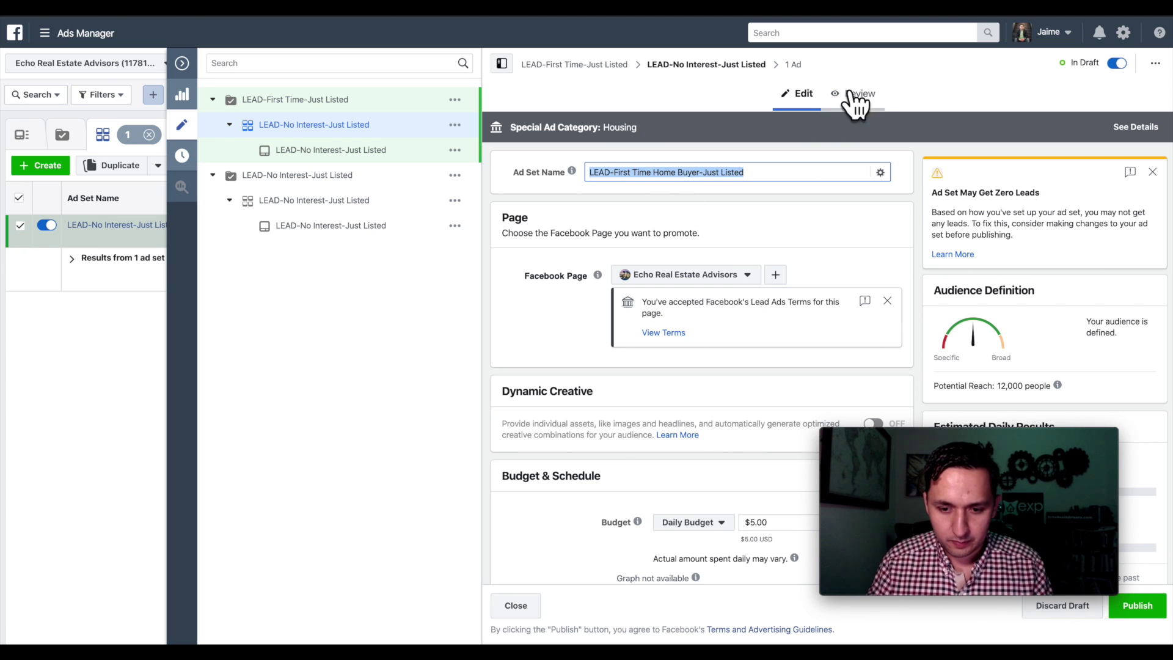
{"action": "left_click", "coordinate": [792, 67]}
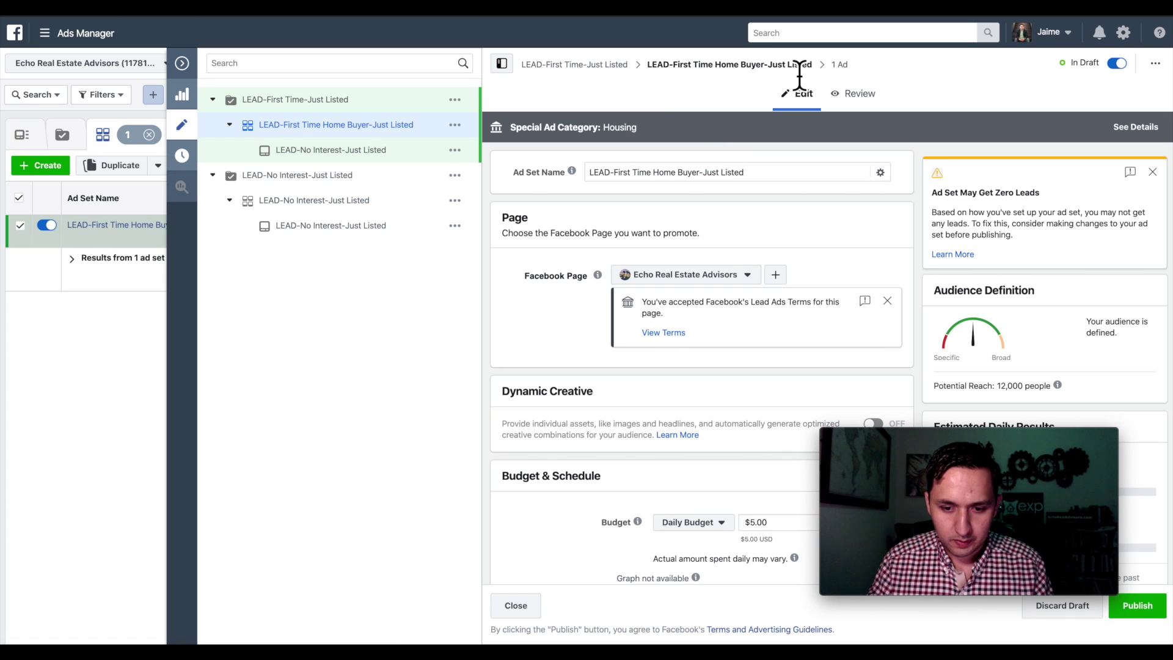
- Paste 'LEAD-First Time Home Buyer-Just Listed' into the ad name and the campaign name
{"action": "left_click", "coordinate": [838, 67]}
{"action": "left_click", "coordinate": [635, 182]}
{"action": "key", "text": "ctrl+a"}
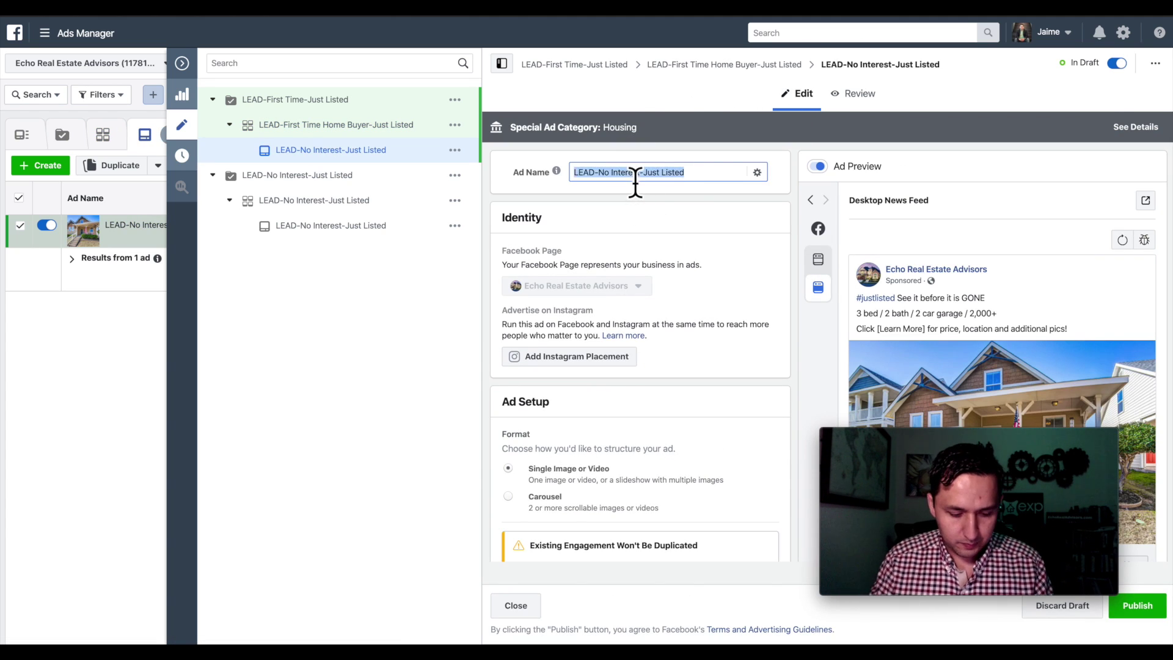
{"action": "key", "text": "ctrl+v"}
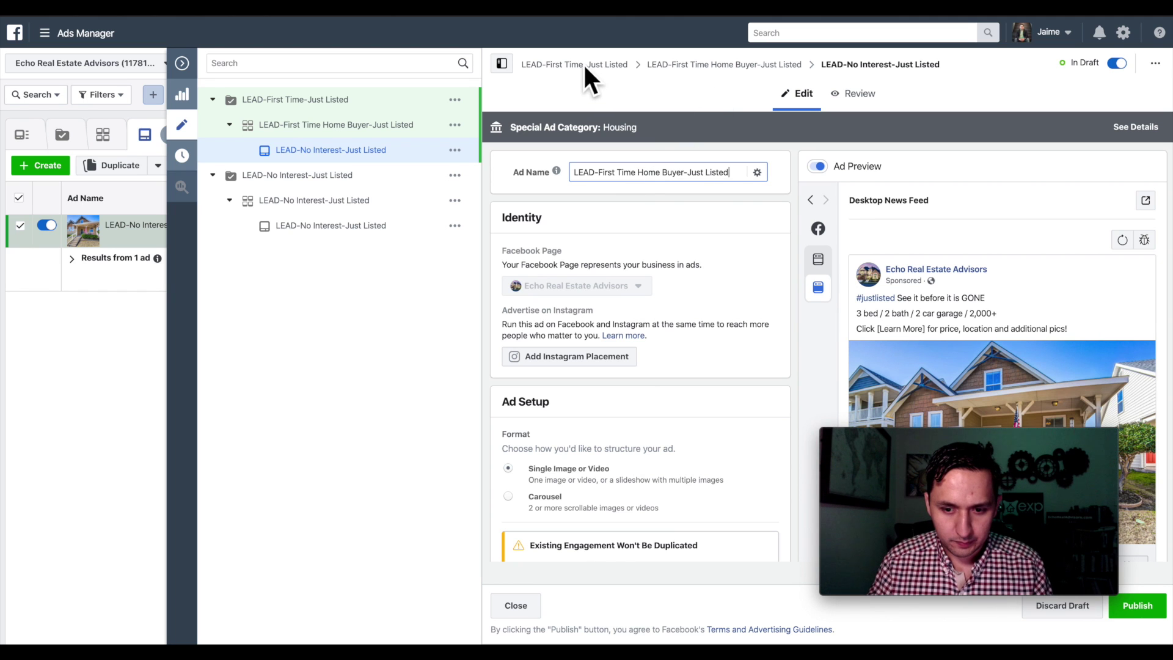
{"action": "left_click", "coordinate": [582, 63]}
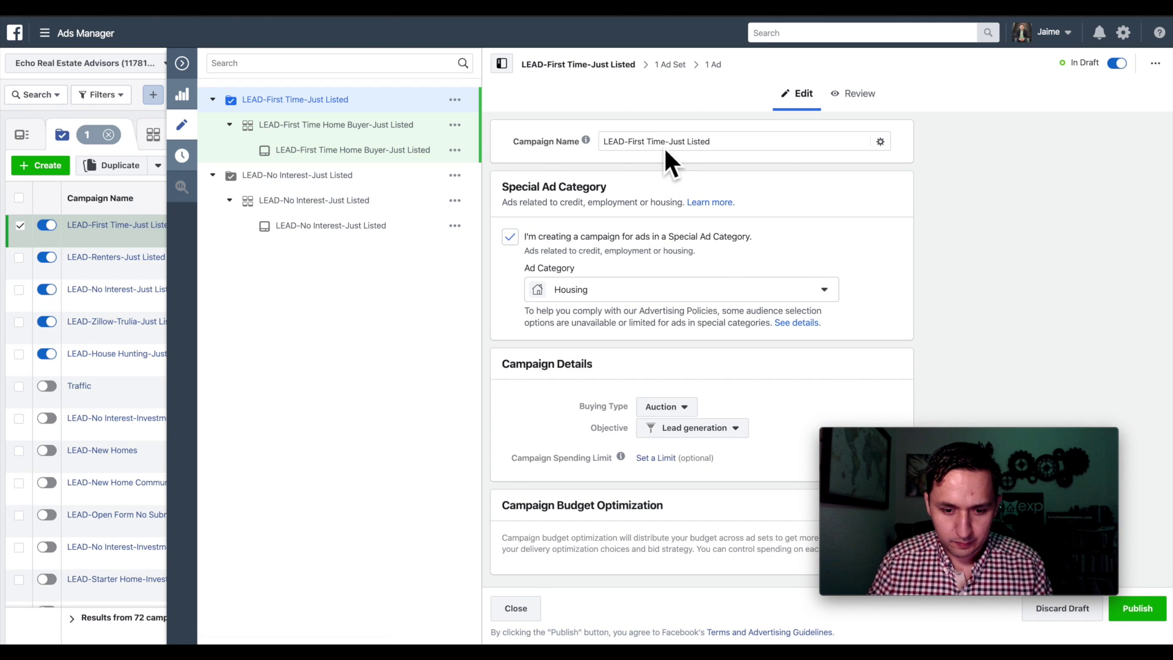
{"action": "triple_click", "coordinate": [664, 146]}
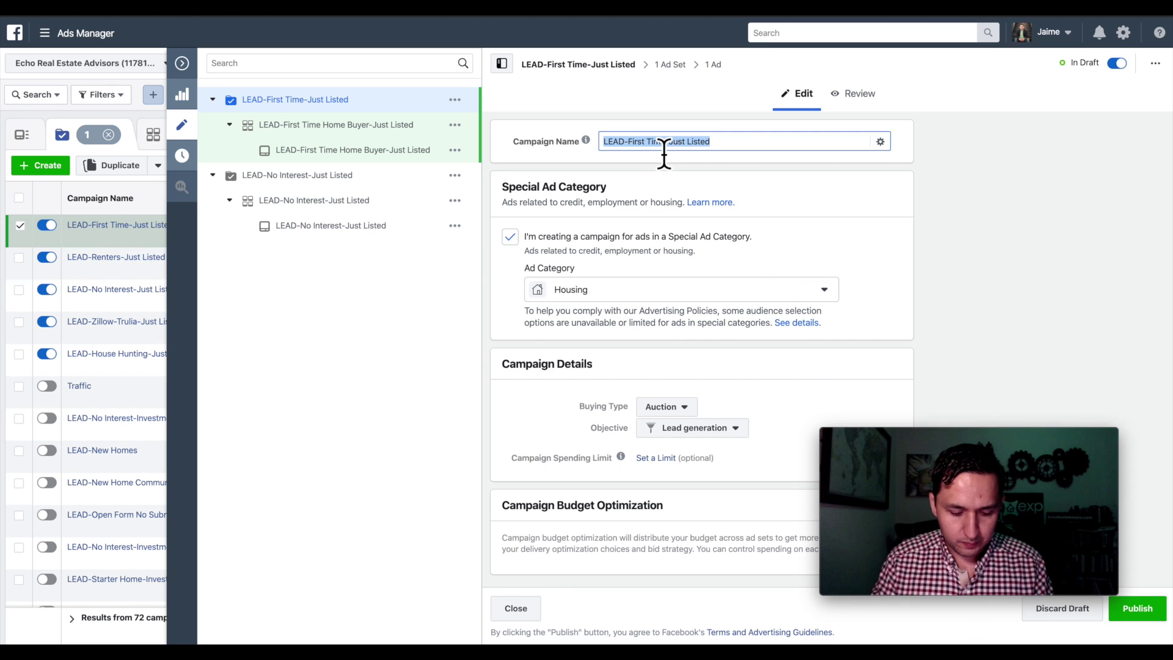
{"action": "key", "text": "ctrl+v"}
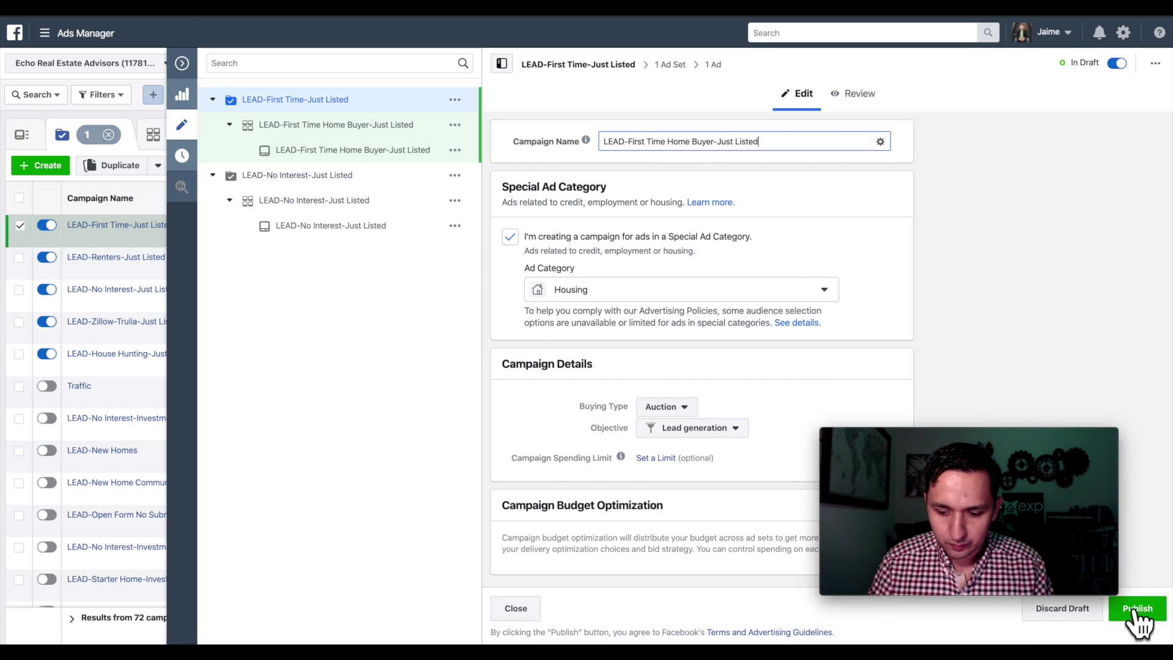
- Publish the LEAD-First Time Home Buyer-Just Listed campaign
{"action": "left_click", "coordinate": [1135, 609]}
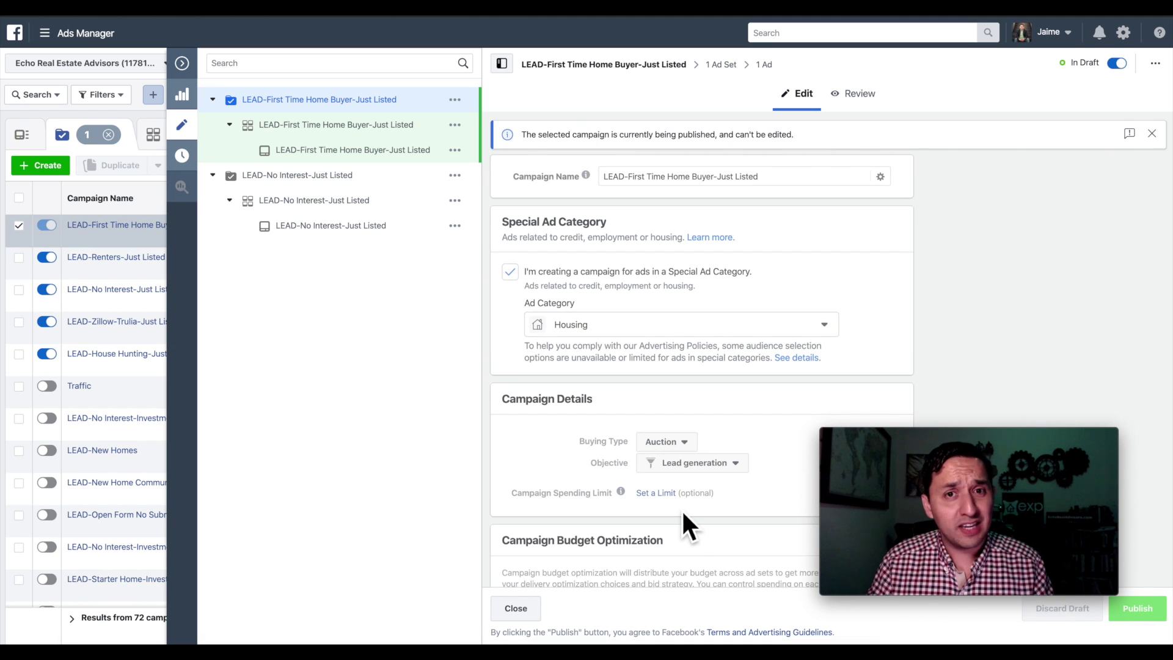